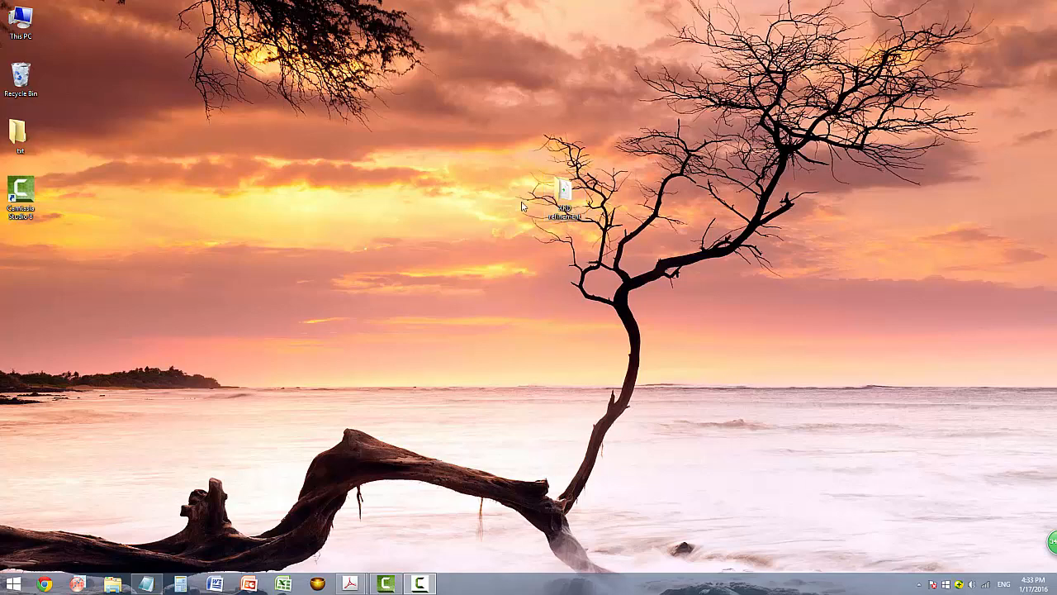
Open the XRD refinement folder and select the LiCoO2.dat data file.
{"action": "double_click", "coordinate": [564, 198]}
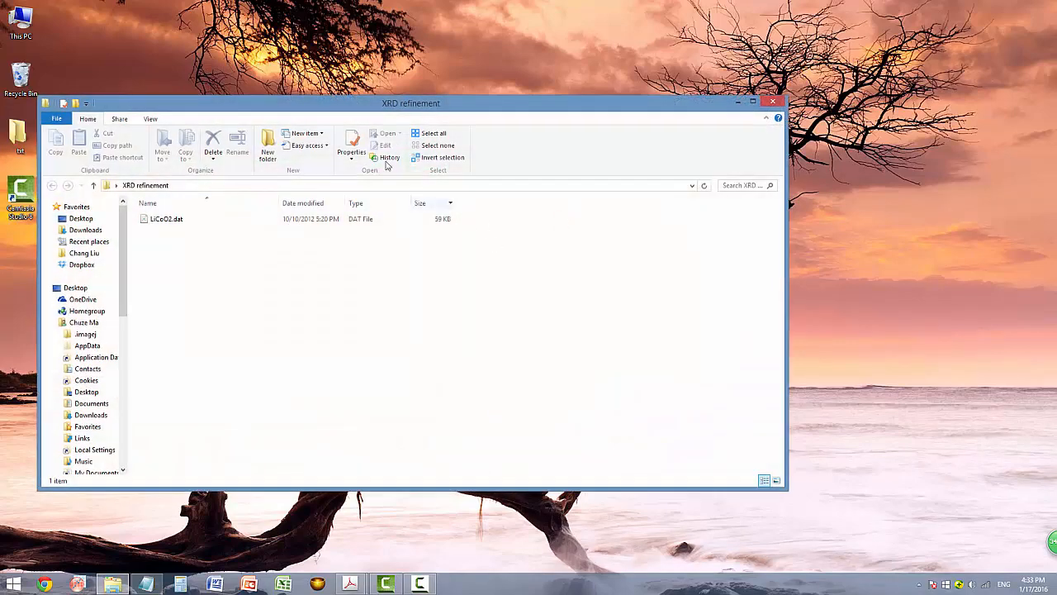
{"action": "left_click_drag", "start_coordinate": [430, 112], "coordinate": [560, 109]}
{"action": "left_click", "coordinate": [299, 216]}
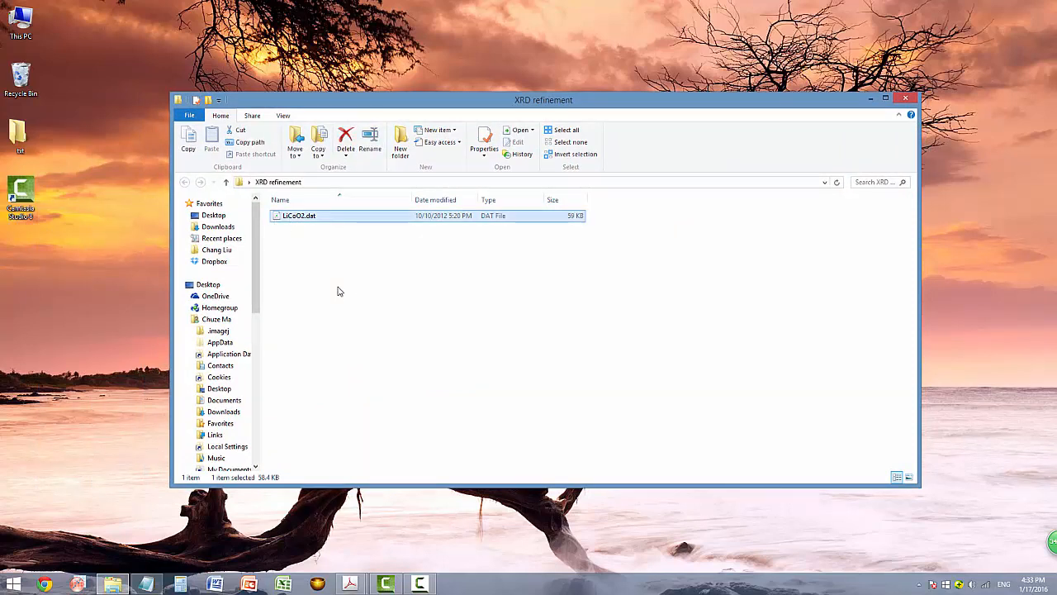
Bring up the Notepad notes and select all the LiCoO2 crystal data text.
{"action": "left_click", "coordinate": [152, 581]}
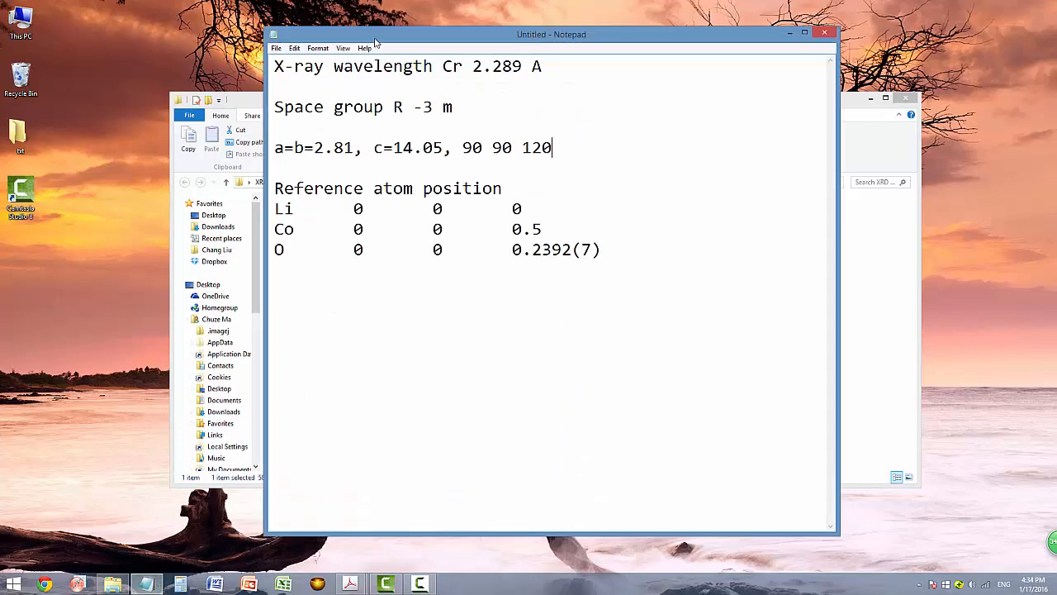
{"action": "left_click_drag", "start_coordinate": [373, 38], "coordinate": [383, 40]}
{"action": "left_click_drag", "start_coordinate": [290, 67], "coordinate": [347, 124]}
{"action": "left_click_drag", "start_coordinate": [286, 67], "coordinate": [642, 267]}
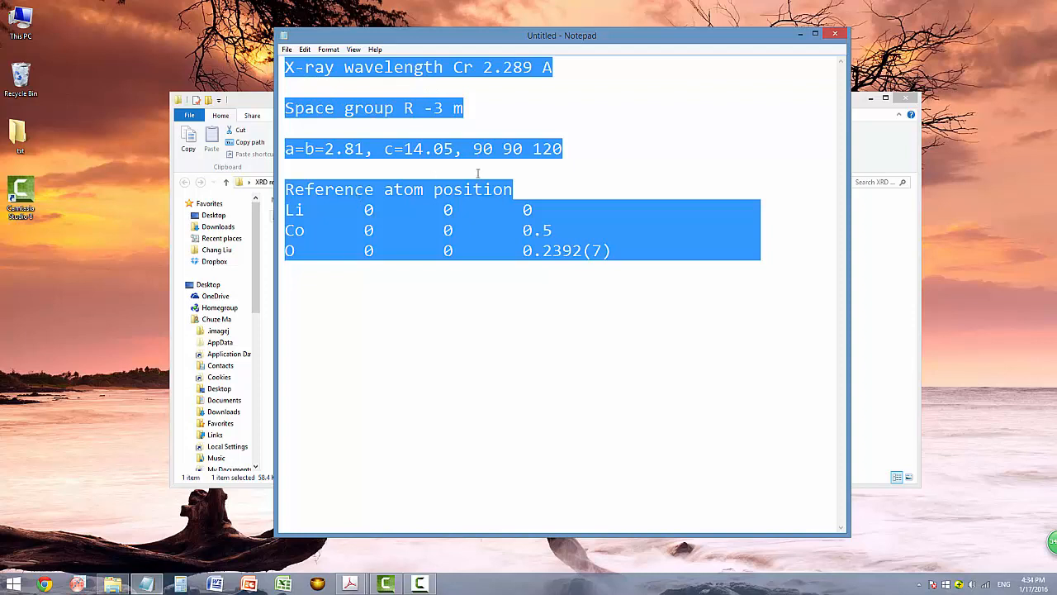
Hide the notes and launch FullProf Suite by searching for 'full'.
{"action": "left_click", "coordinate": [800, 34]}
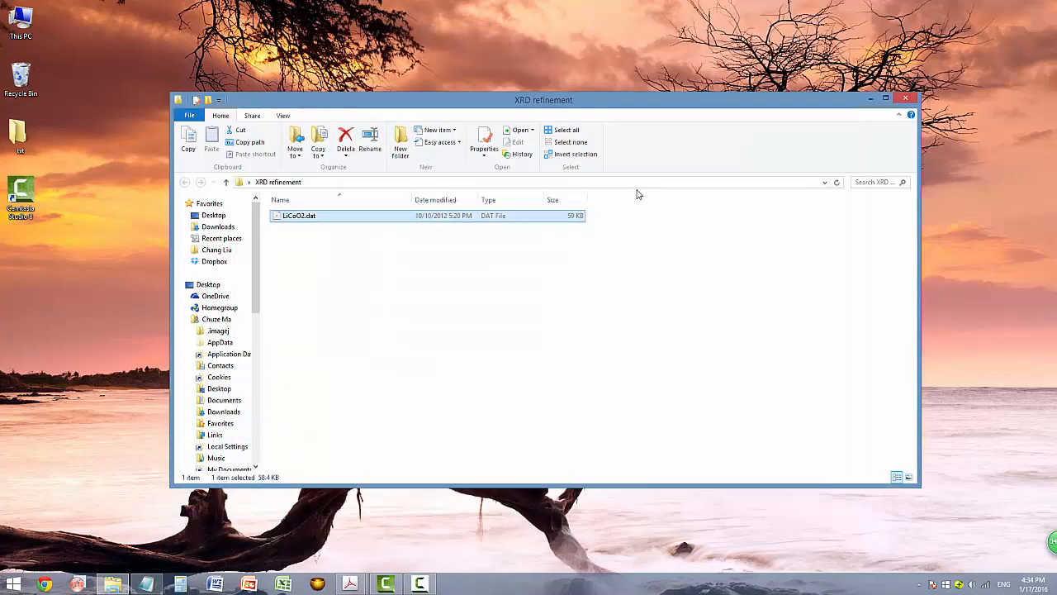
{"action": "left_click", "coordinate": [612, 288]}
{"action": "mouse_move", "coordinate": [1053, 541]}
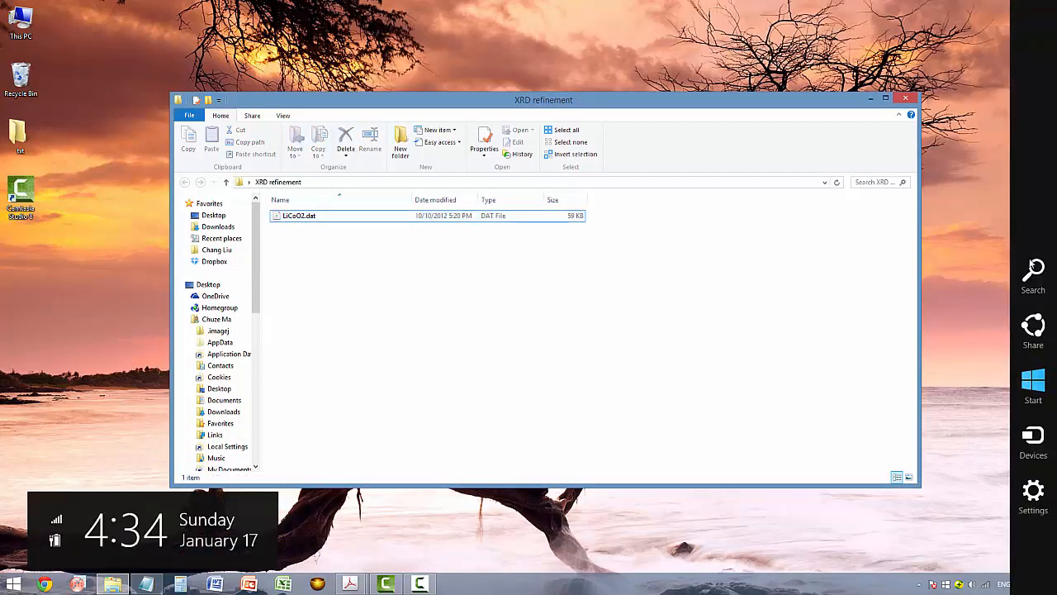
{"action": "left_click", "coordinate": [1036, 272]}
{"action": "type", "text": "fullProf_Suite"}
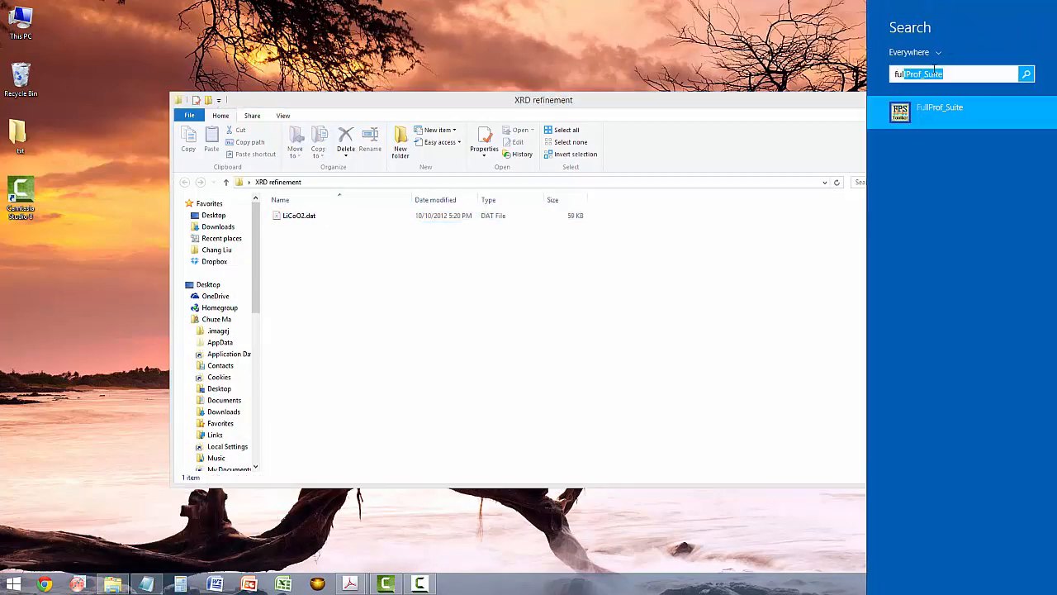
{"action": "left_click", "coordinate": [939, 114]}
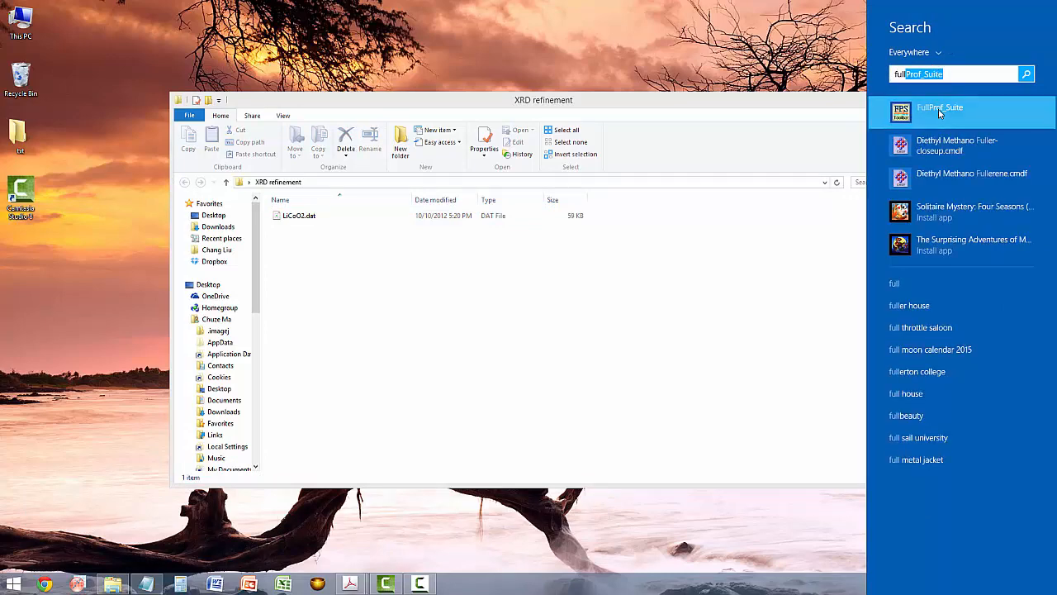
Start WinPLOTR from the FullProf Suite toolbar.
{"action": "left_click_drag", "start_coordinate": [315, 20], "coordinate": [336, 17]}
{"action": "left_click", "coordinate": [264, 39]}
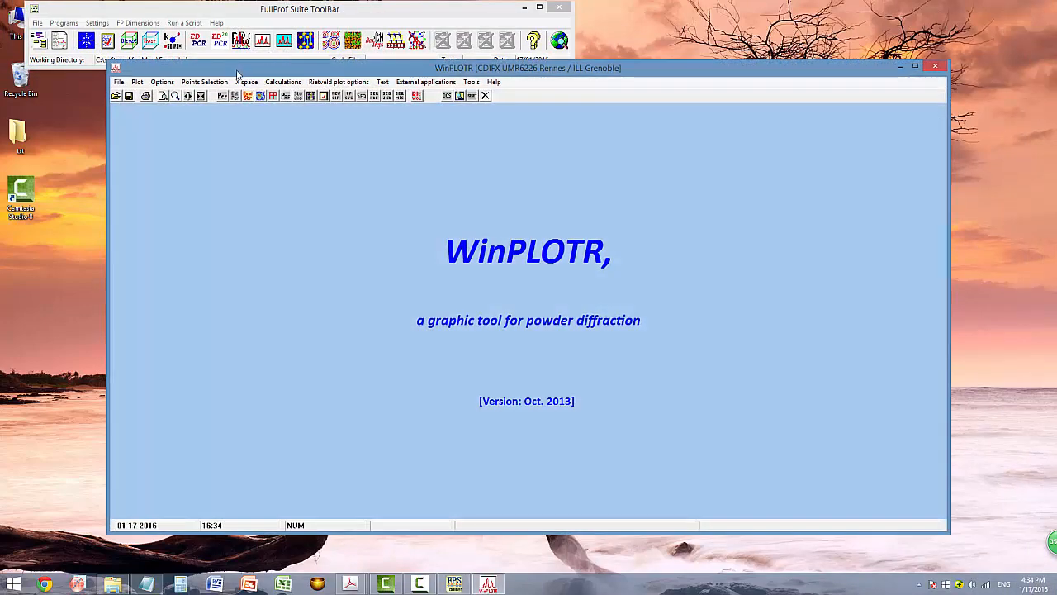
{"action": "left_click_drag", "start_coordinate": [237, 76], "coordinate": [230, 80]}
Load LiCoO2.dat from the XRD refinement folder as X,Y data and plot it.
{"action": "left_click", "coordinate": [111, 104]}
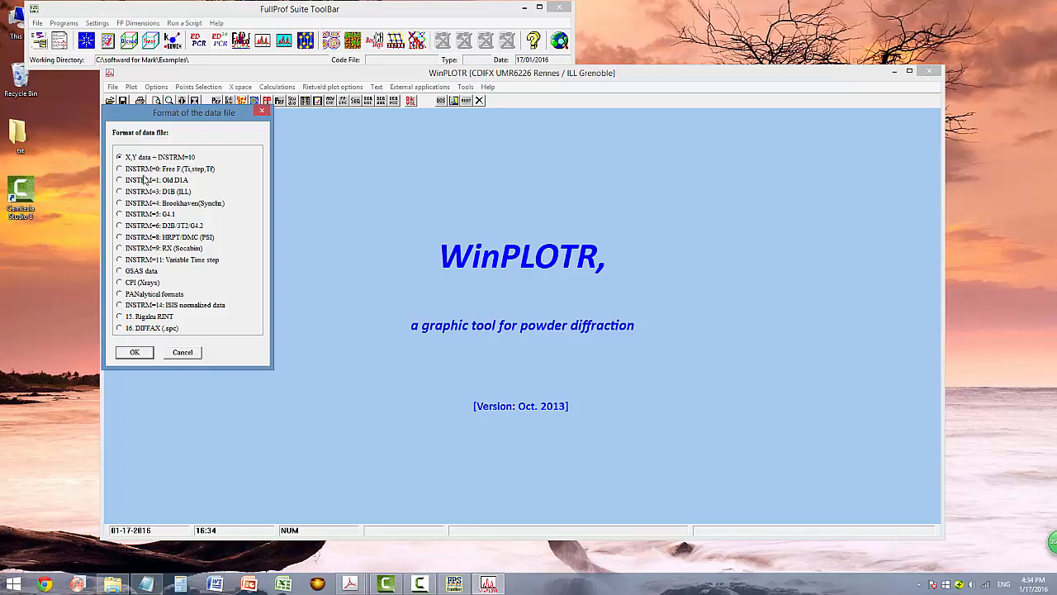
{"action": "left_click", "coordinate": [134, 352]}
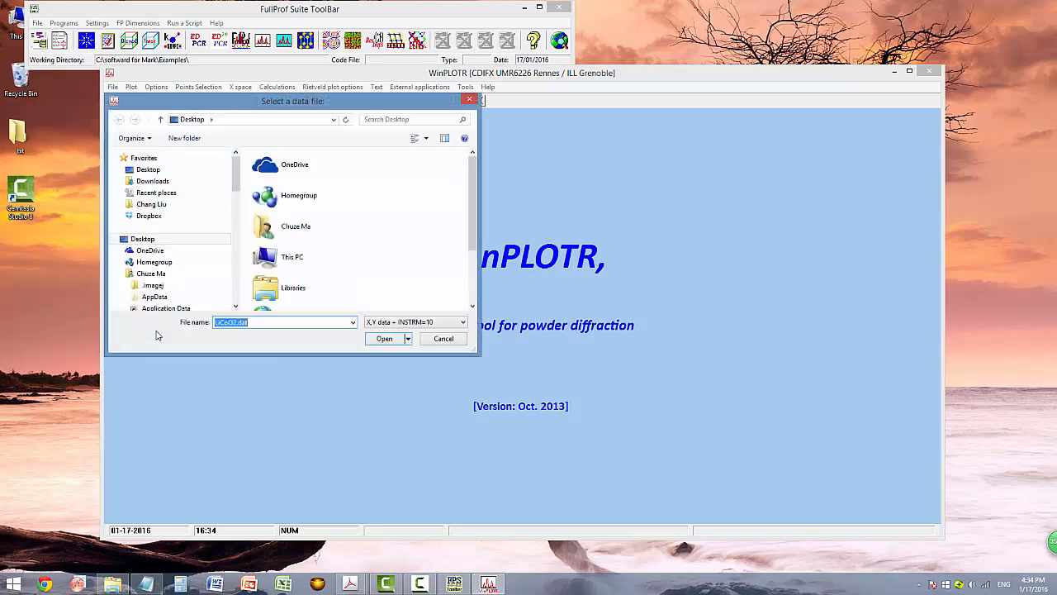
{"action": "scroll", "coordinate": [472, 261], "scroll_direction": "down", "scroll_amount": 1}
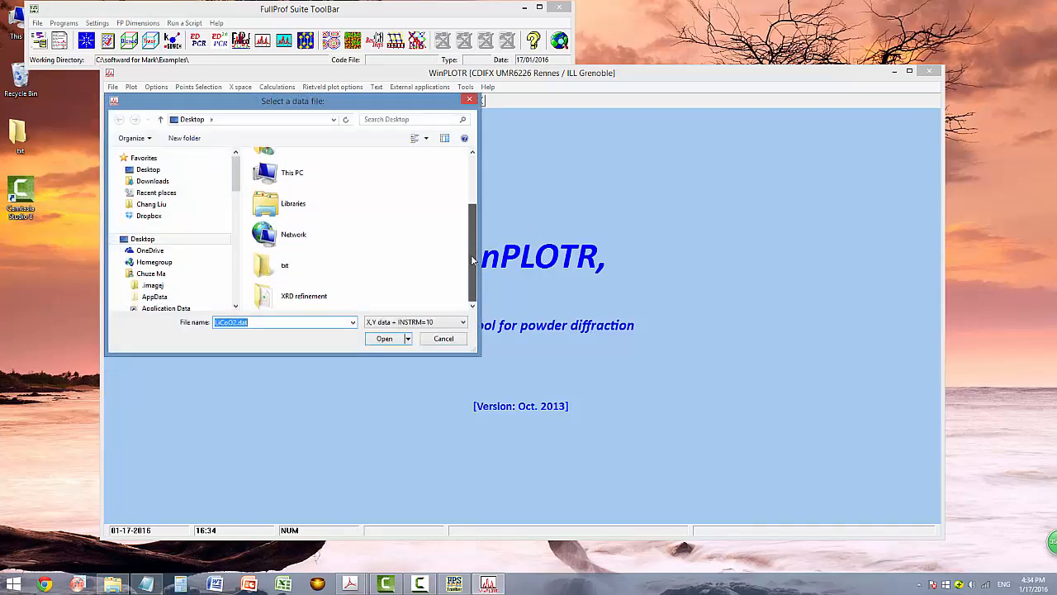
{"action": "double_click", "coordinate": [322, 295]}
{"action": "left_click", "coordinate": [298, 177]}
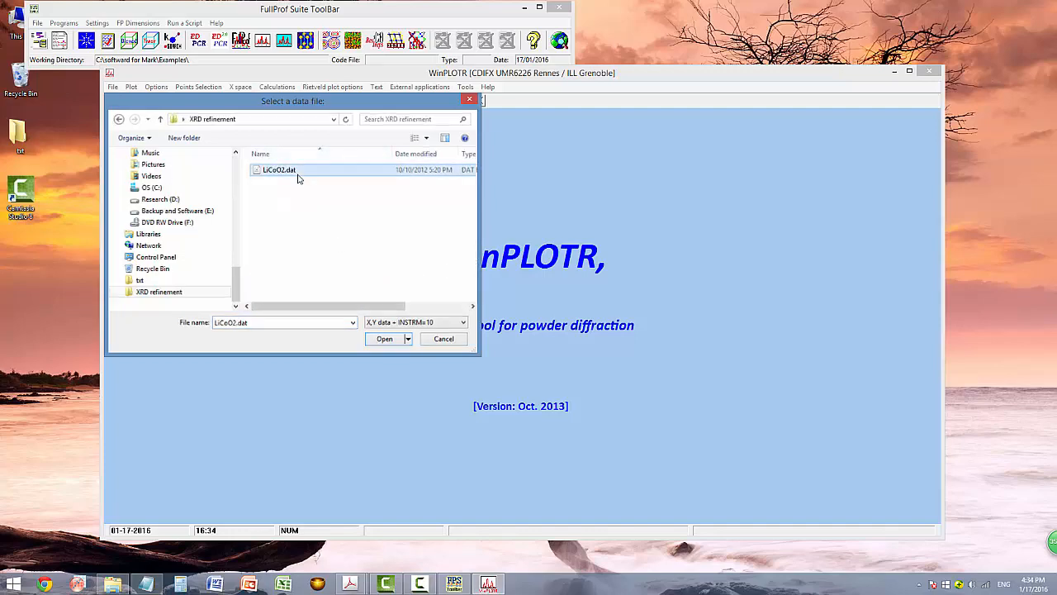
{"action": "double_click", "coordinate": [298, 176]}
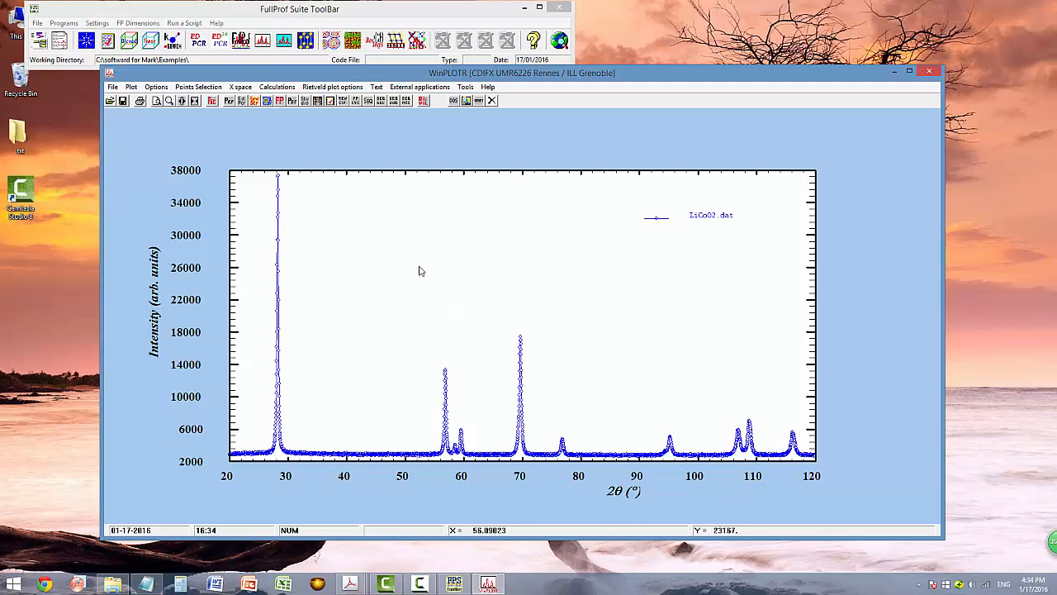
{"action": "left_click", "coordinate": [195, 88]}
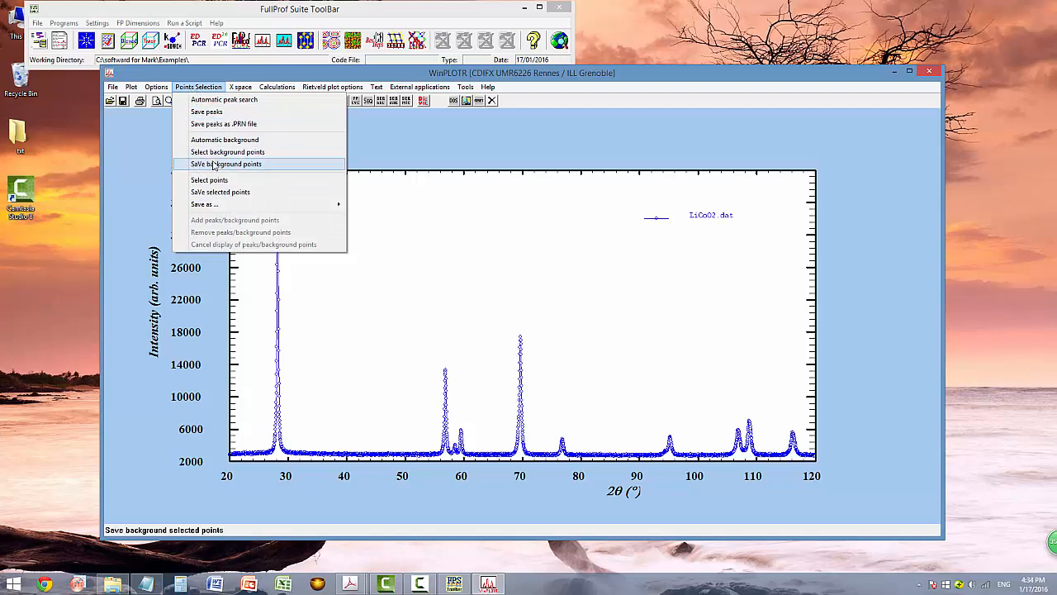
Compute automatic background points with the default threshold and smoothing values.
{"action": "left_click", "coordinate": [217, 140]}
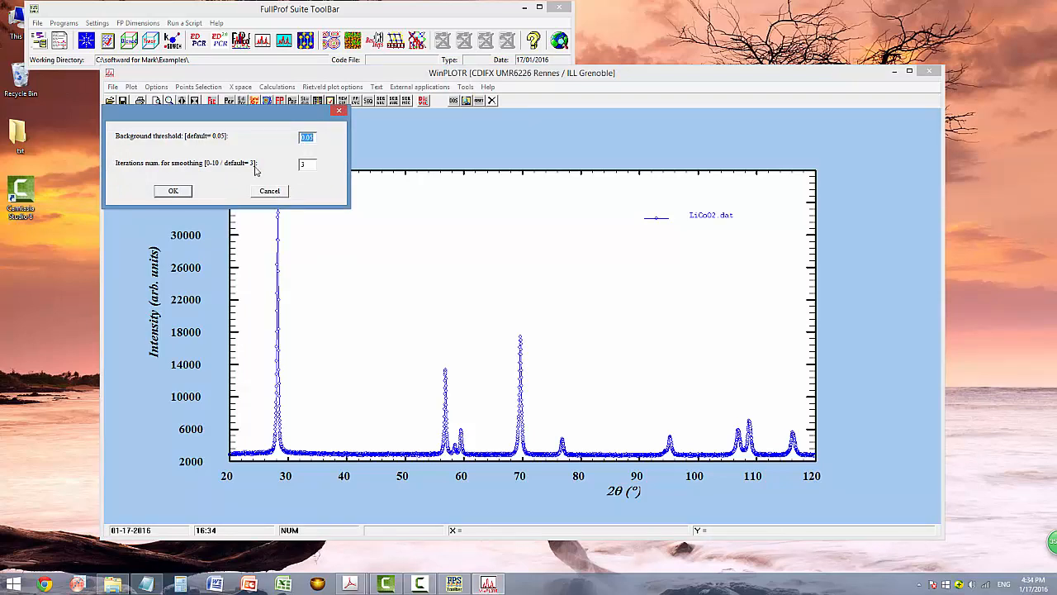
{"action": "left_click", "coordinate": [173, 190]}
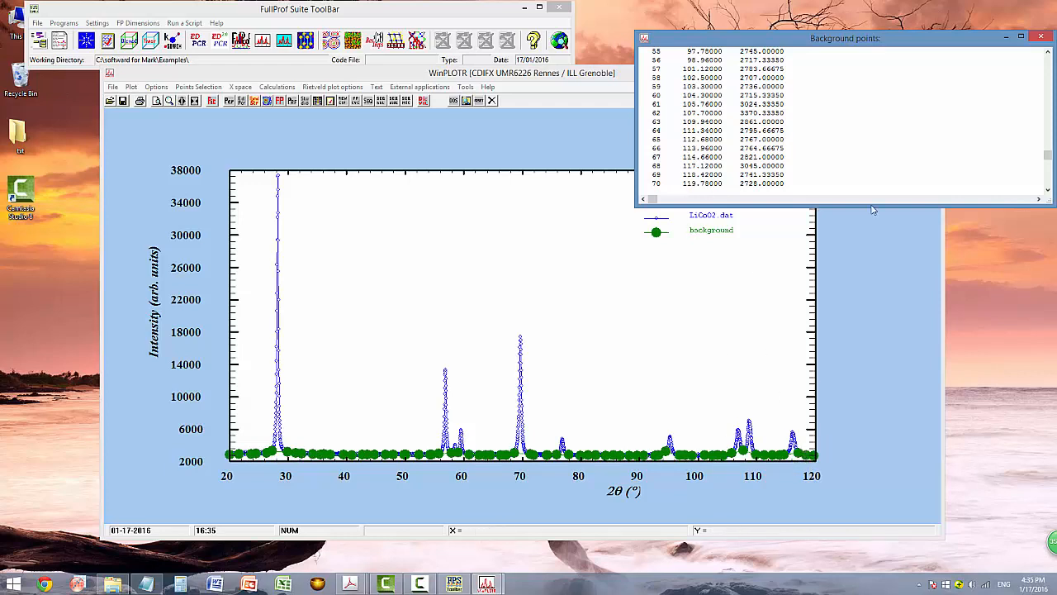
{"action": "left_click_drag", "start_coordinate": [825, 42], "coordinate": [790, 43]}
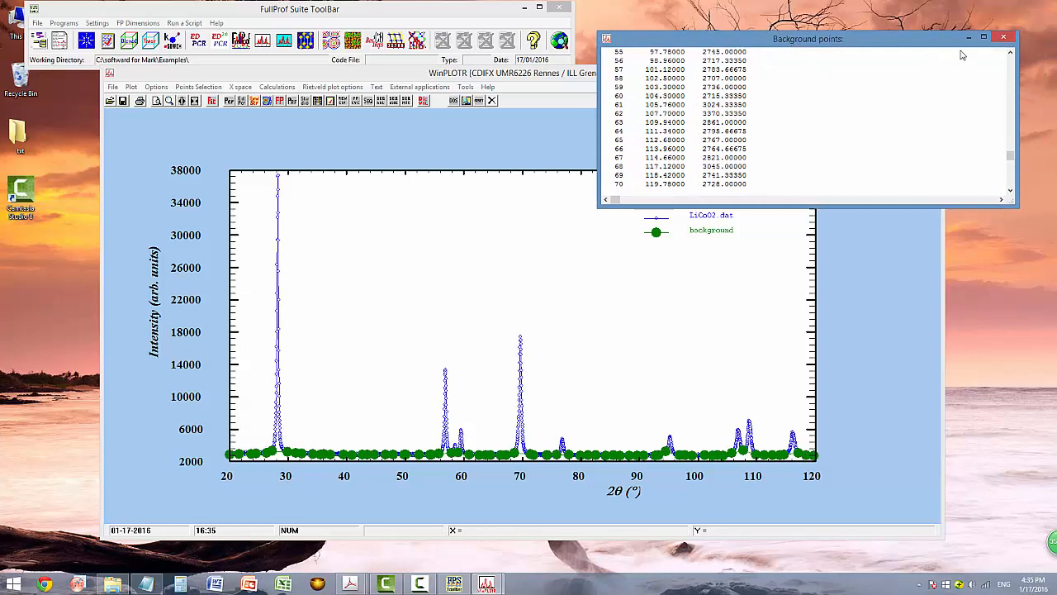
Save the background points as 'backgroud' and decline editing the file.
{"action": "left_click", "coordinate": [199, 87]}
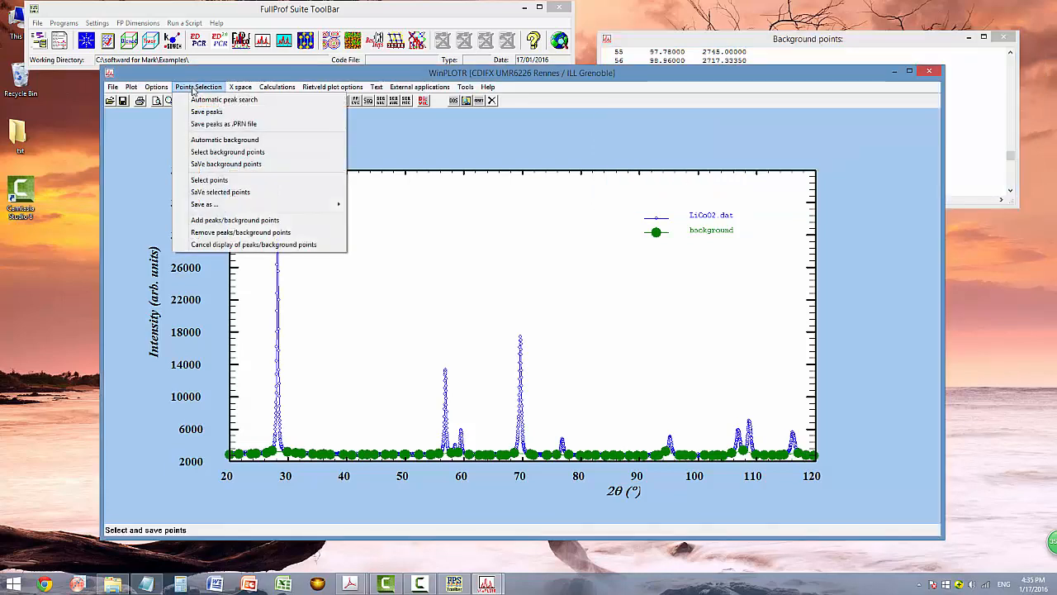
{"action": "left_click", "coordinate": [217, 164]}
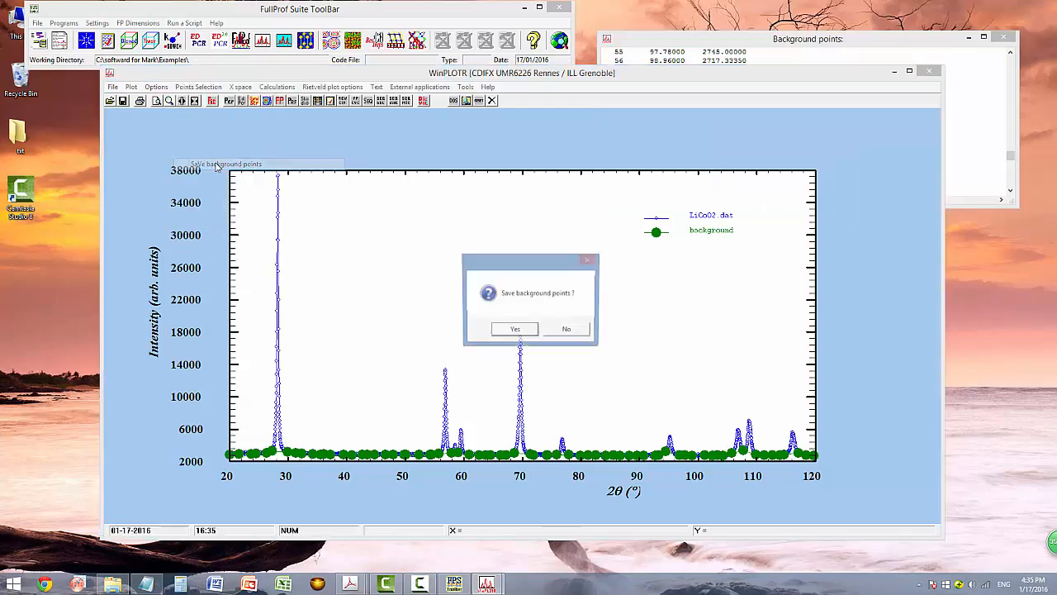
{"action": "left_click", "coordinate": [514, 331]}
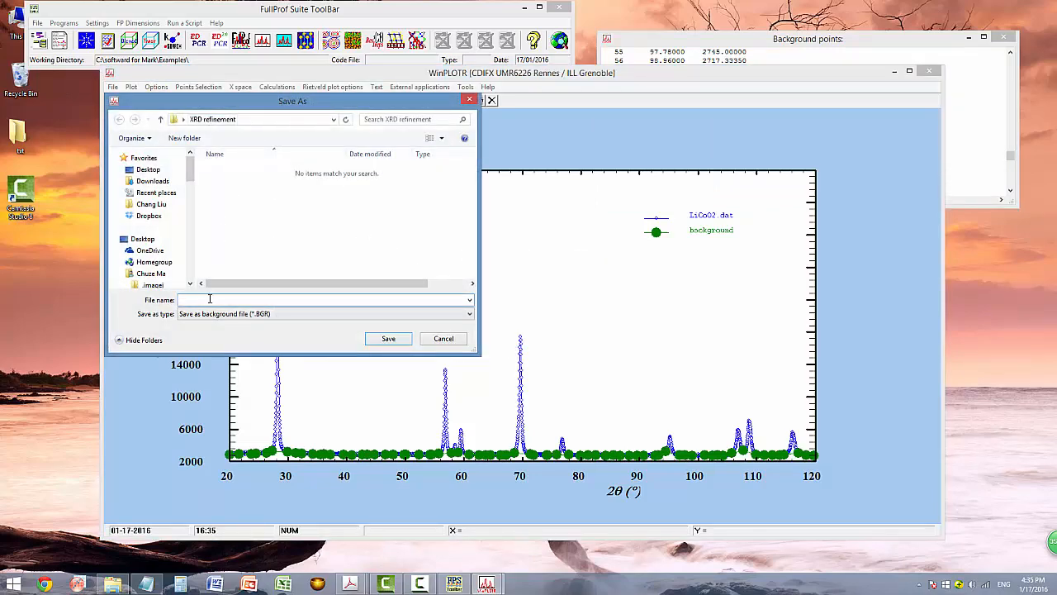
{"action": "type", "text": "backgroud"}
{"action": "key", "text": "Return"}
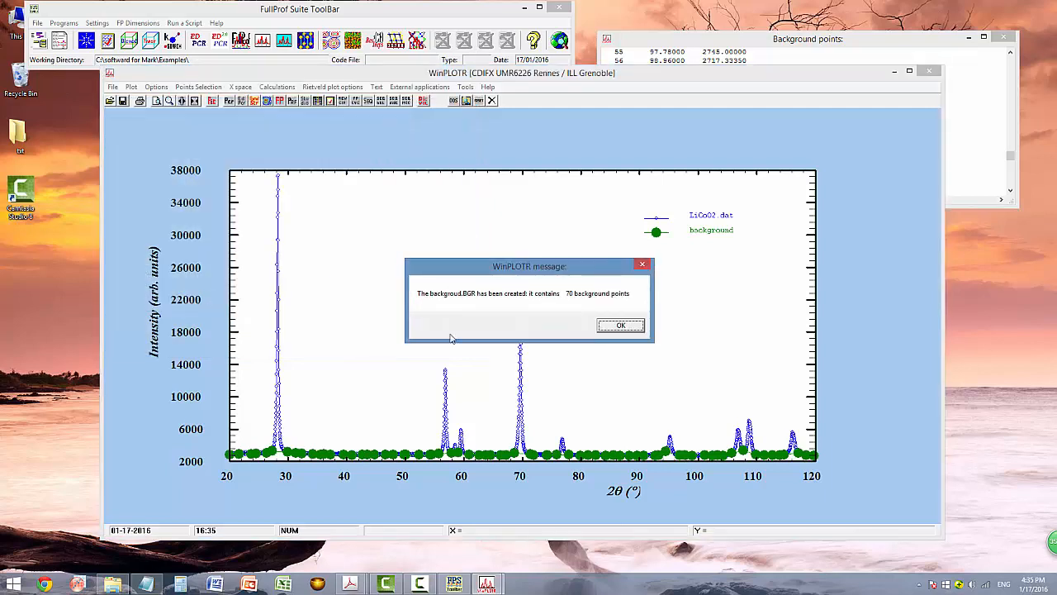
{"action": "left_click", "coordinate": [608, 327]}
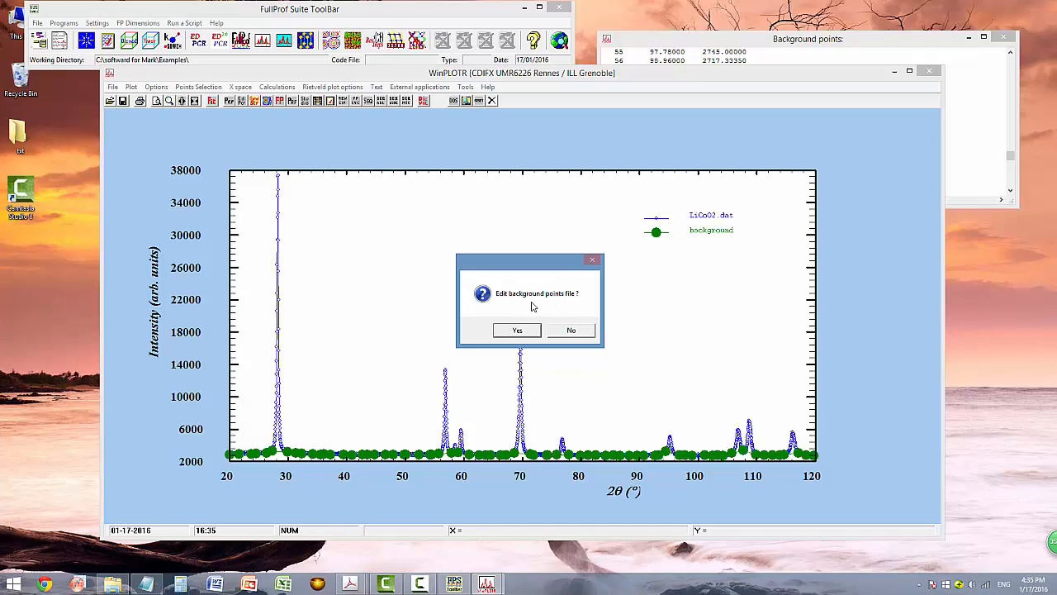
{"action": "left_click", "coordinate": [569, 330]}
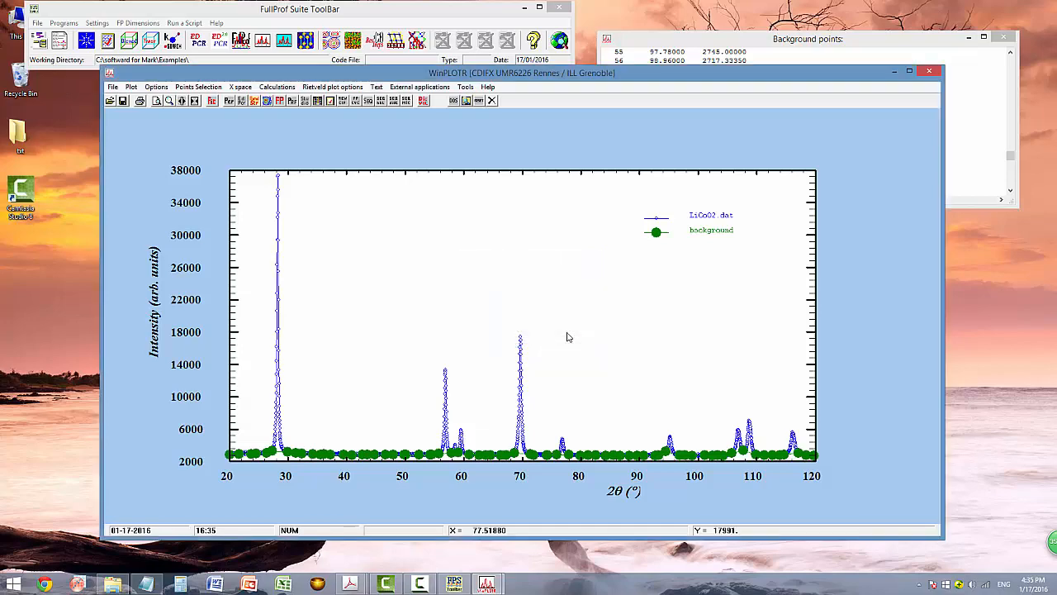
{"action": "left_click_drag", "start_coordinate": [814, 81], "coordinate": [808, 95]}
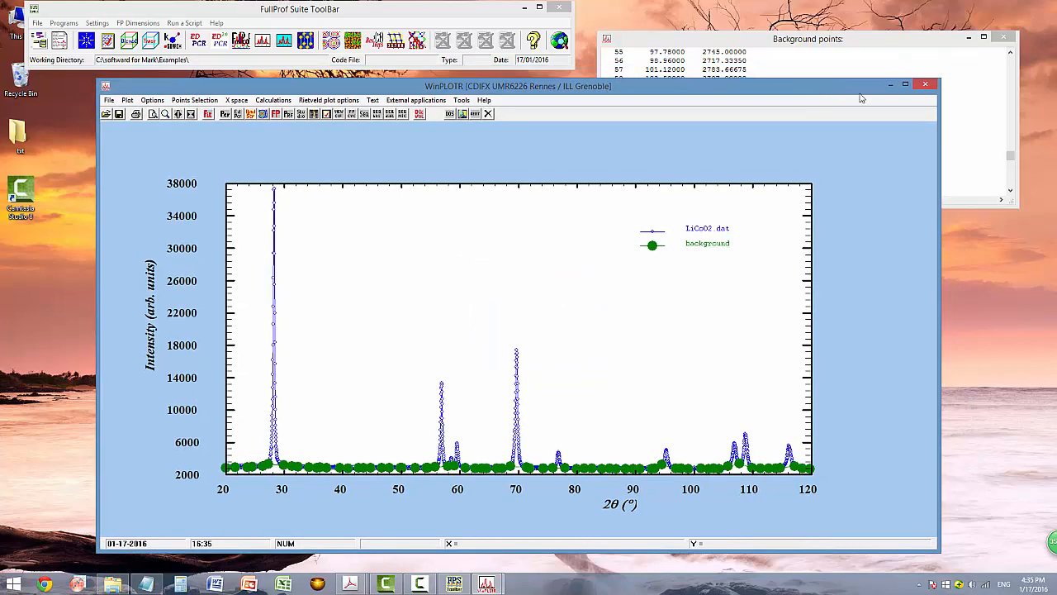
Close WinPLOTR and confirm backgroud.BGR and background.xy now sit beside LiCoO2.dat.
{"action": "left_click", "coordinate": [925, 84]}
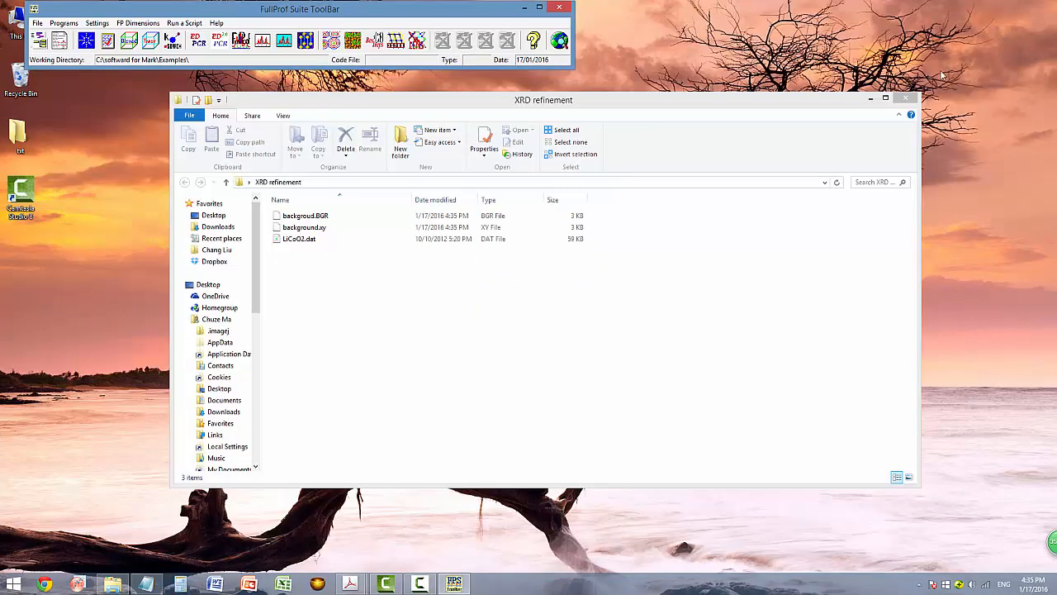
{"action": "left_click_drag", "start_coordinate": [451, 106], "coordinate": [416, 98]}
{"action": "left_click", "coordinate": [275, 233]}
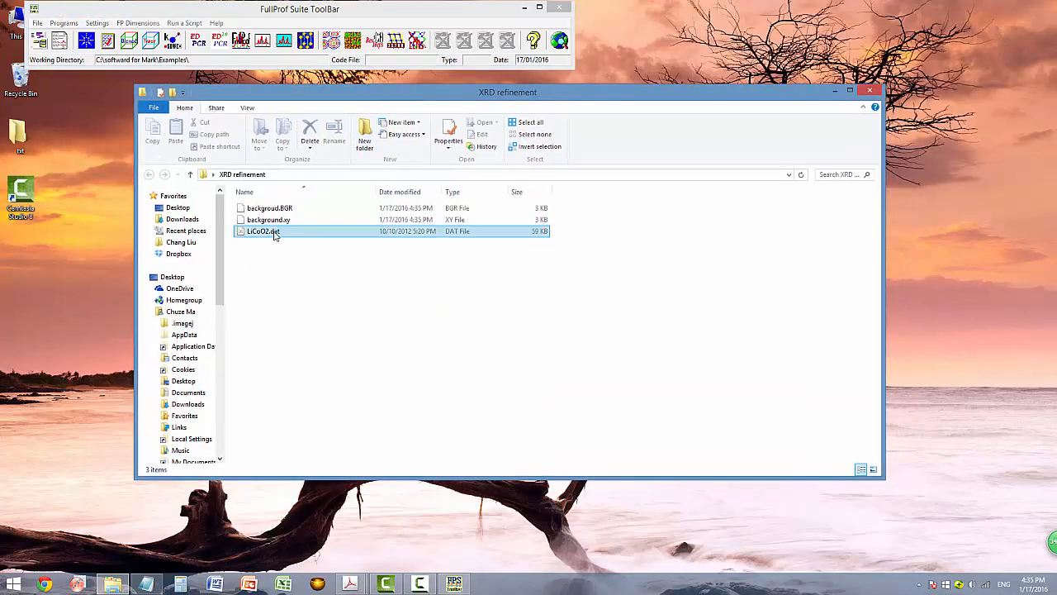
{"action": "left_click", "coordinate": [279, 220]}
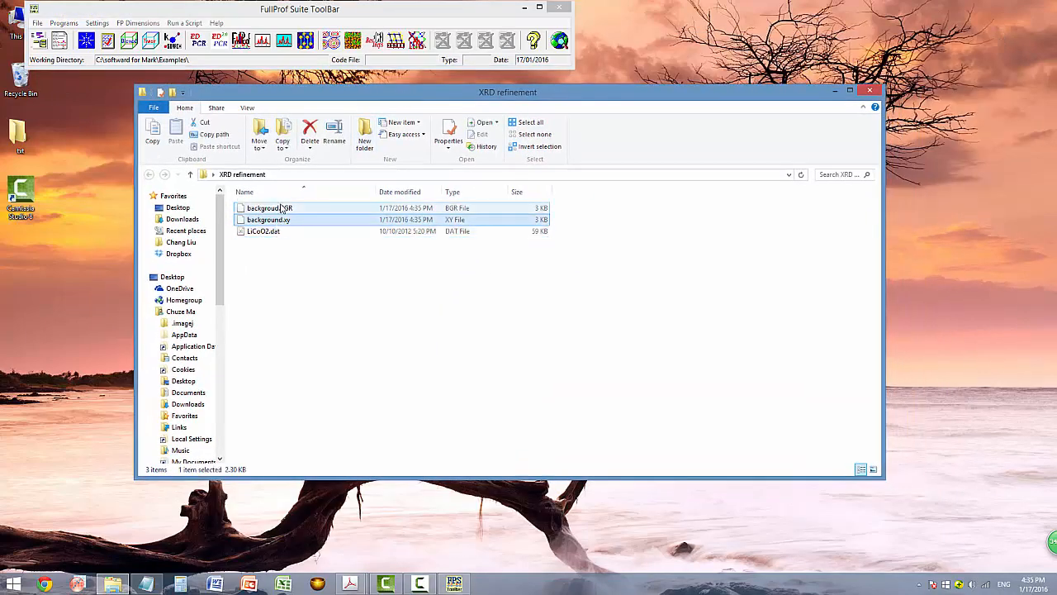
{"action": "left_click", "coordinate": [282, 209]}
{"action": "left_click", "coordinate": [327, 295]}
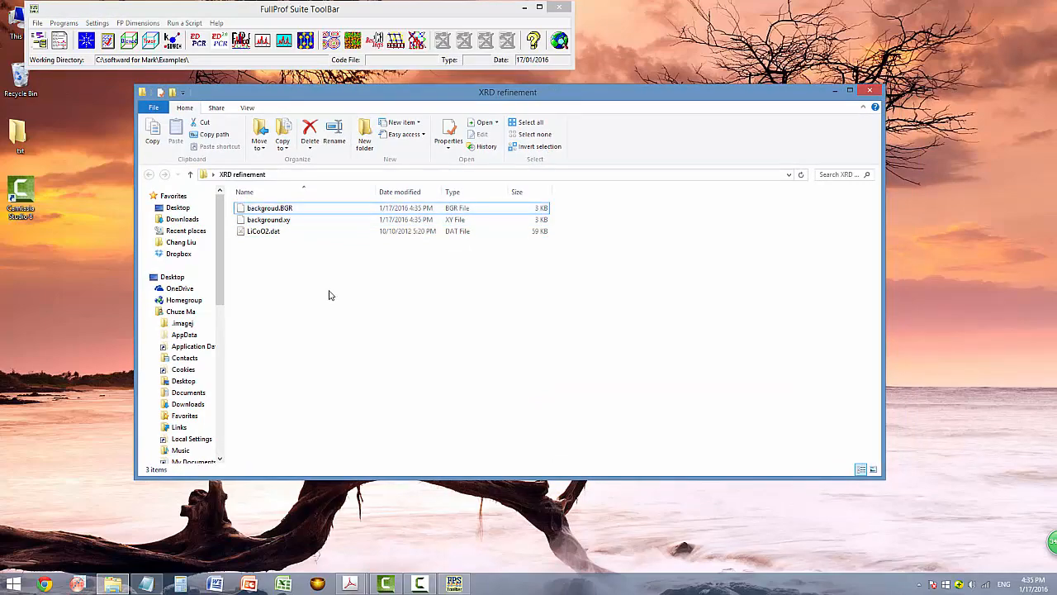
{"action": "left_click", "coordinate": [203, 43]}
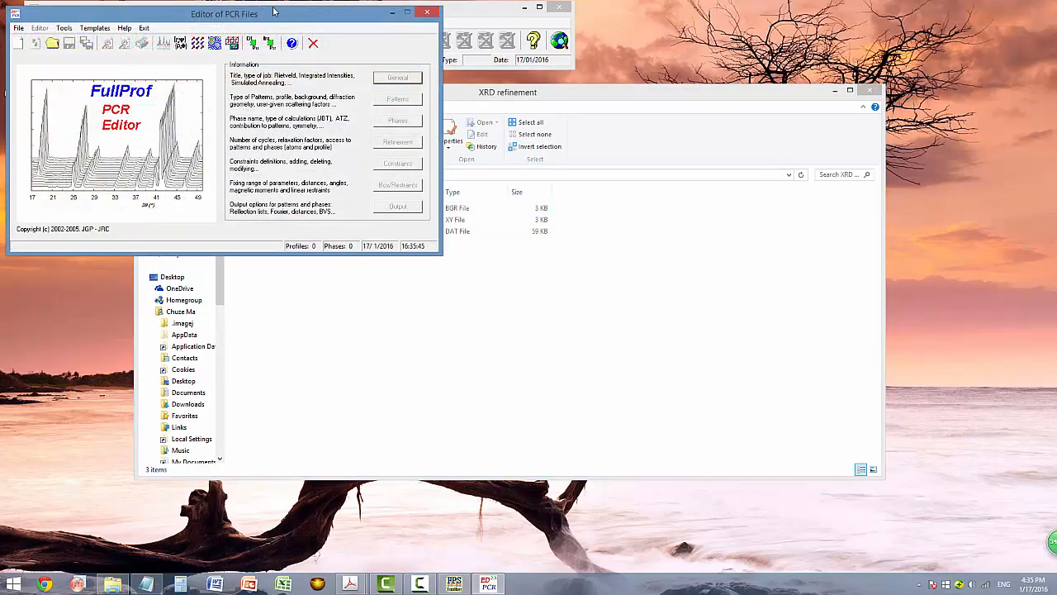
Start a new PCR file titled LiCoO2 as a powder diffraction profile refinement.
{"action": "left_click_drag", "start_coordinate": [269, 18], "coordinate": [333, 91]}
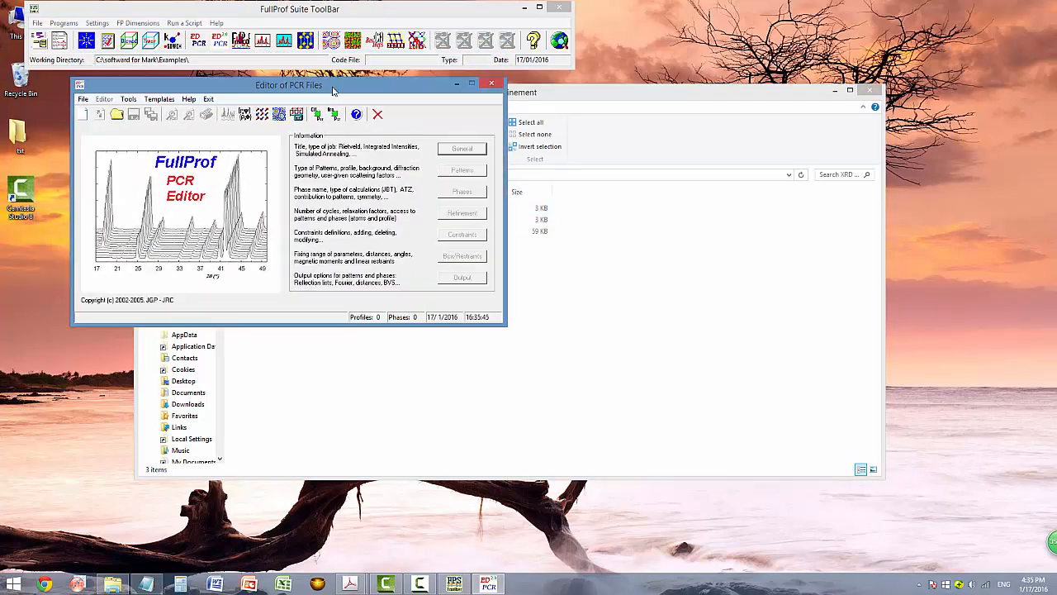
{"action": "left_click", "coordinate": [85, 118]}
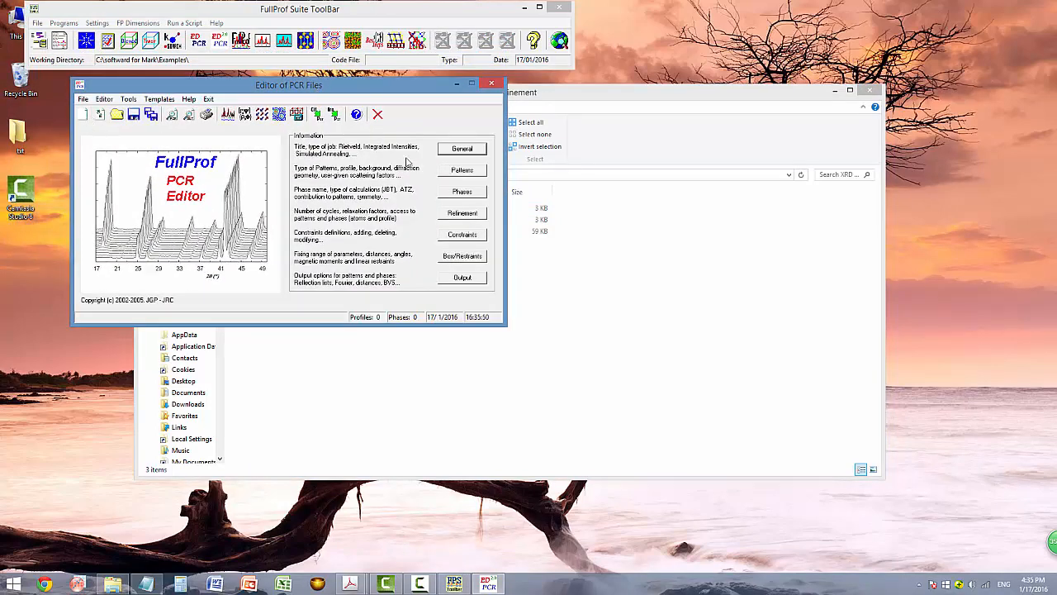
{"action": "left_click", "coordinate": [462, 149]}
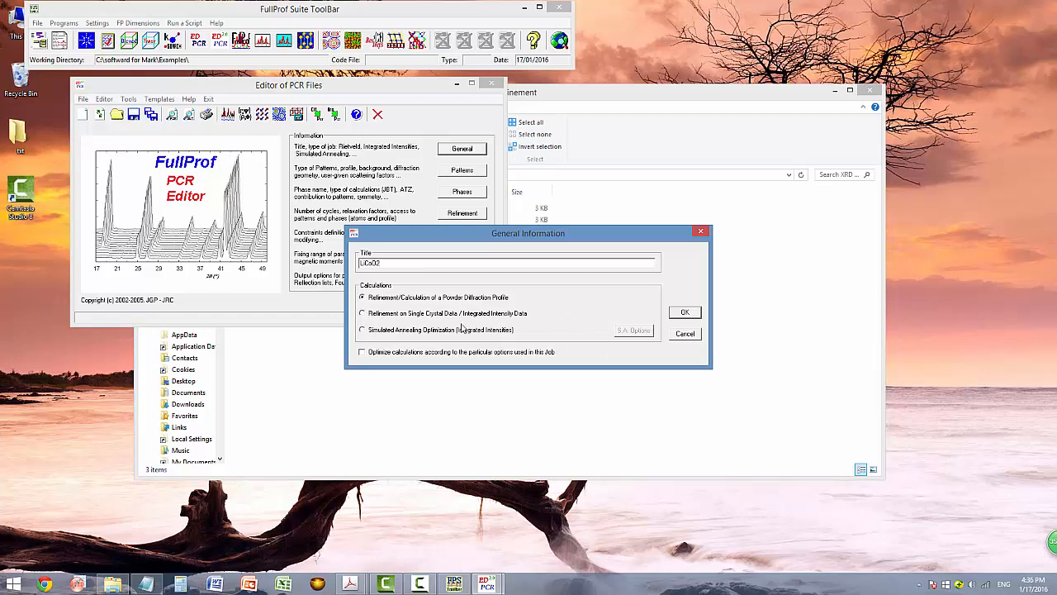
{"action": "left_click", "coordinate": [685, 314]}
{"action": "left_click", "coordinate": [463, 171]}
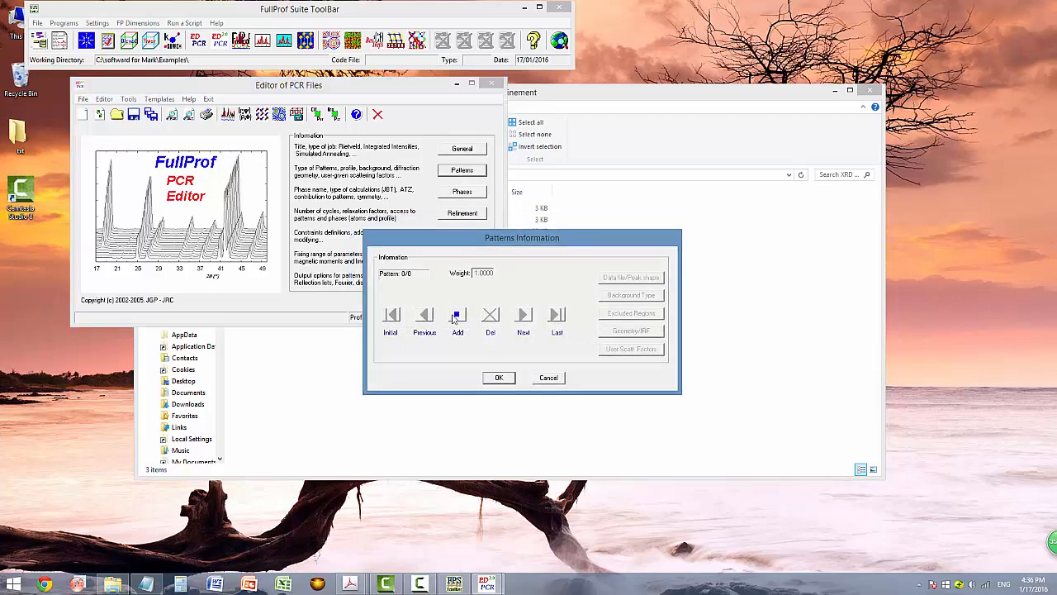
Add pattern 1 reading LiCoO2.dat in XY,SIGMA format, refined against X-ray data.
{"action": "left_click", "coordinate": [455, 319]}
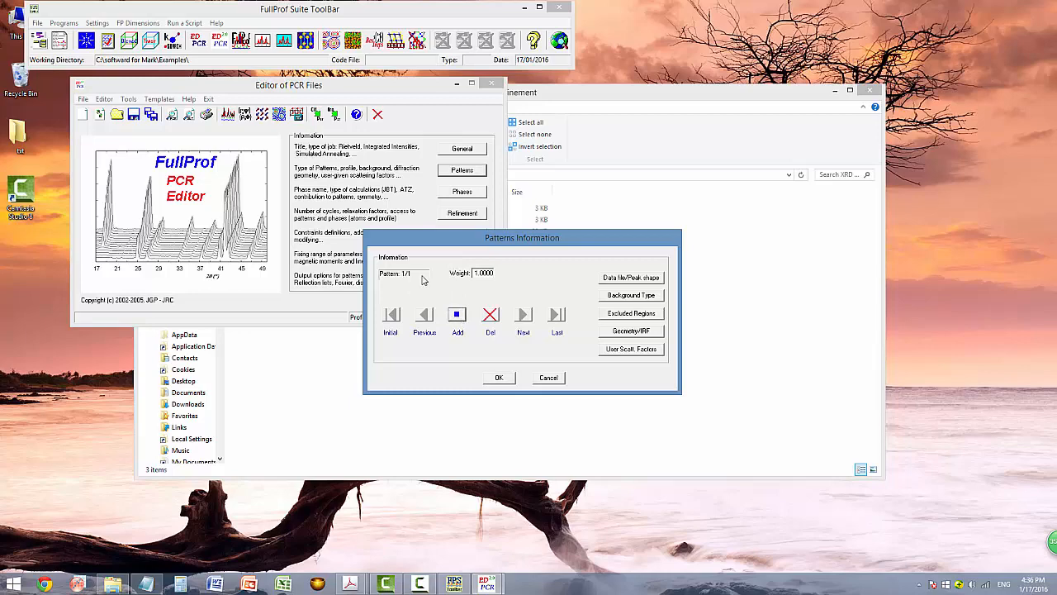
{"action": "left_click", "coordinate": [618, 278]}
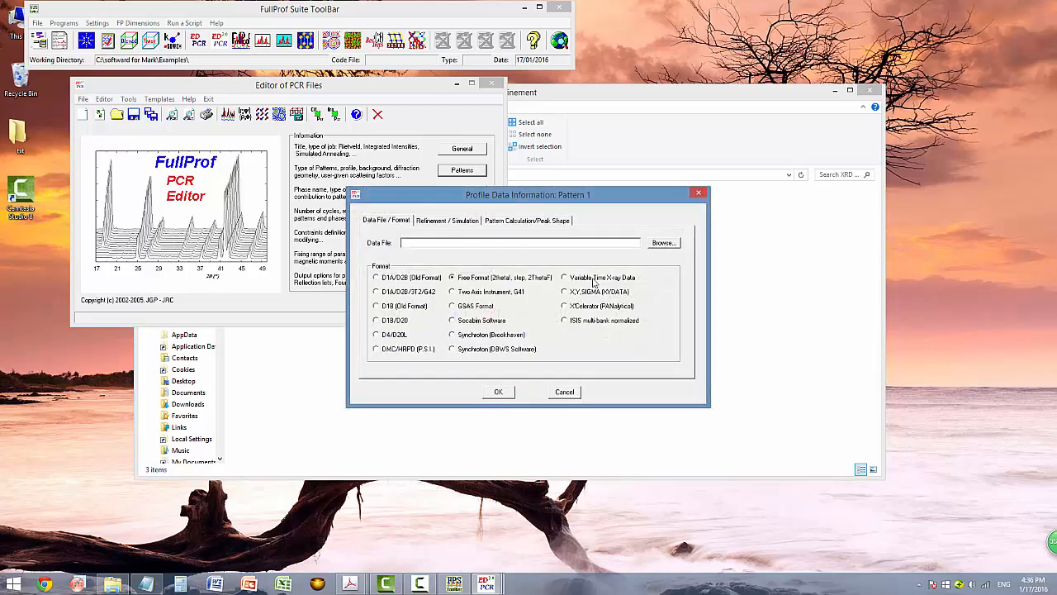
{"action": "left_click", "coordinate": [565, 294]}
{"action": "left_click", "coordinate": [663, 243]}
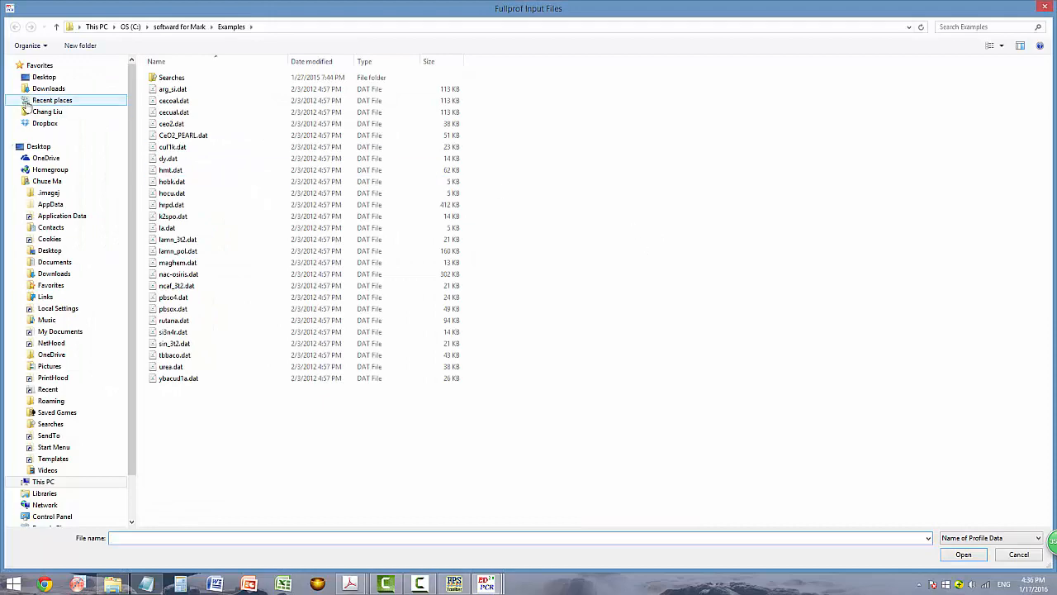
{"action": "left_click", "coordinate": [44, 77]}
{"action": "double_click", "coordinate": [318, 111]}
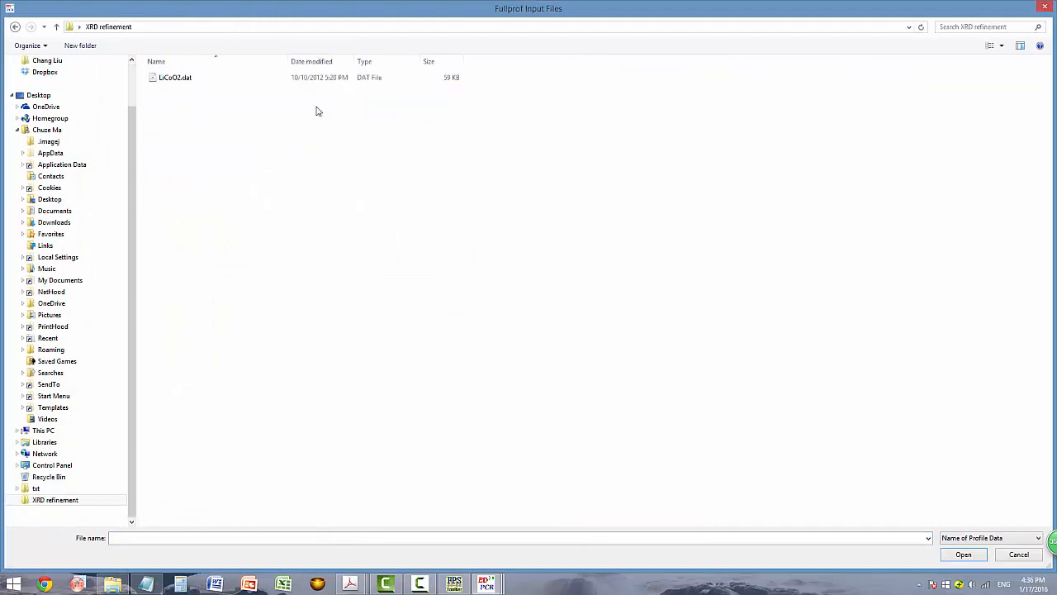
{"action": "double_click", "coordinate": [179, 78]}
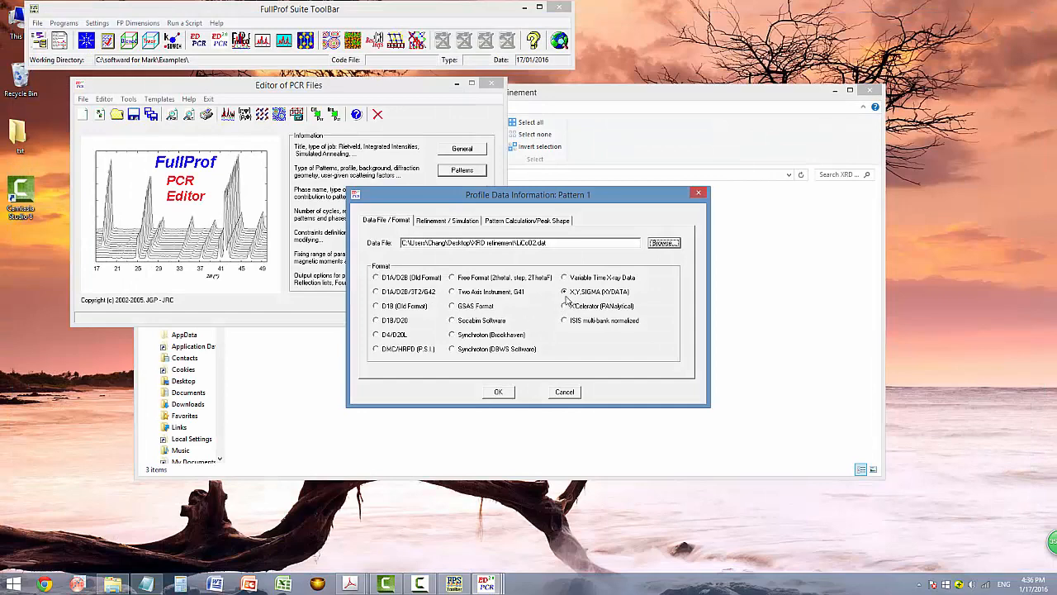
{"action": "left_click", "coordinate": [431, 224]}
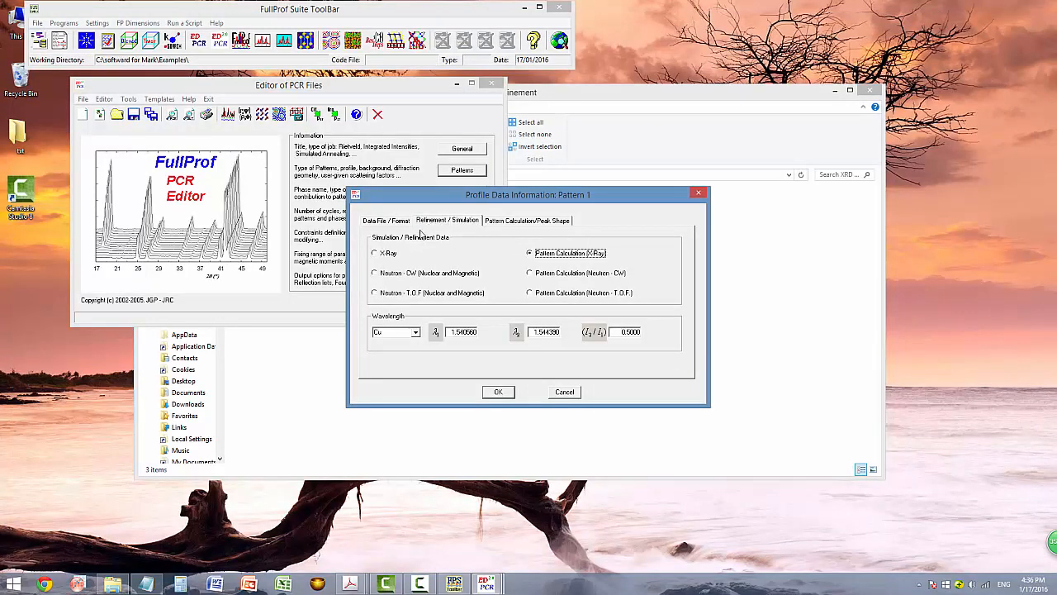
{"action": "left_click", "coordinate": [376, 255]}
Highlight the Cr 2.289 A wavelength line in the Notepad notes.
{"action": "left_click", "coordinate": [146, 584]}
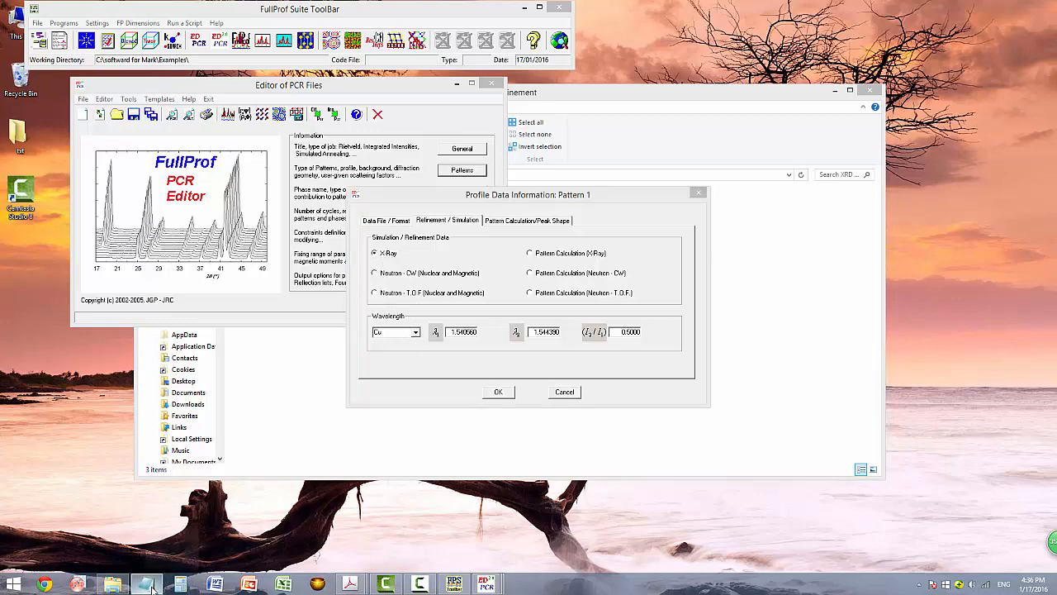
{"action": "left_click", "coordinate": [336, 108]}
{"action": "left_click_drag", "start_coordinate": [285, 67], "coordinate": [577, 65]}
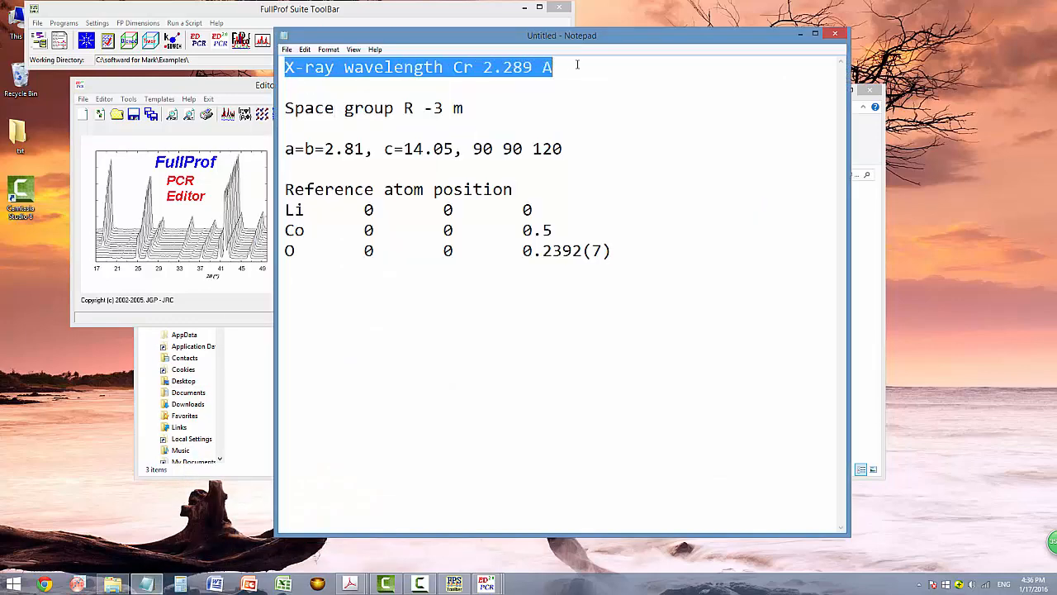
Set the pattern's wavelength to Cr (2.289880/2.294280).
{"action": "left_click", "coordinate": [799, 34]}
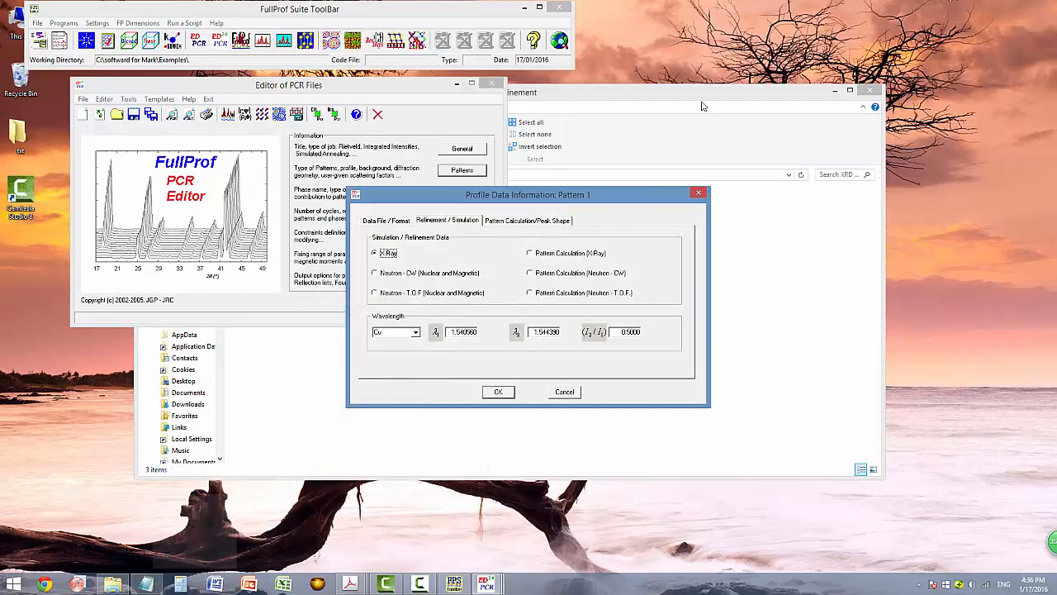
{"action": "left_click", "coordinate": [416, 333]}
{"action": "left_click", "coordinate": [418, 357]}
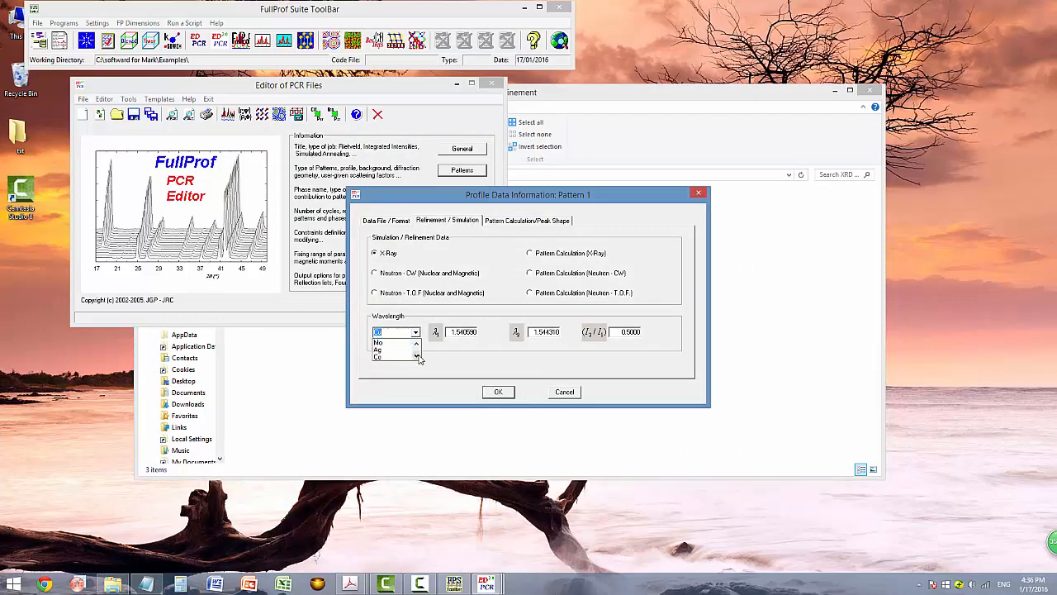
{"action": "left_click", "coordinate": [417, 343]}
{"action": "left_click", "coordinate": [417, 344]}
{"action": "left_click", "coordinate": [417, 343]}
{"action": "left_click", "coordinate": [397, 343]}
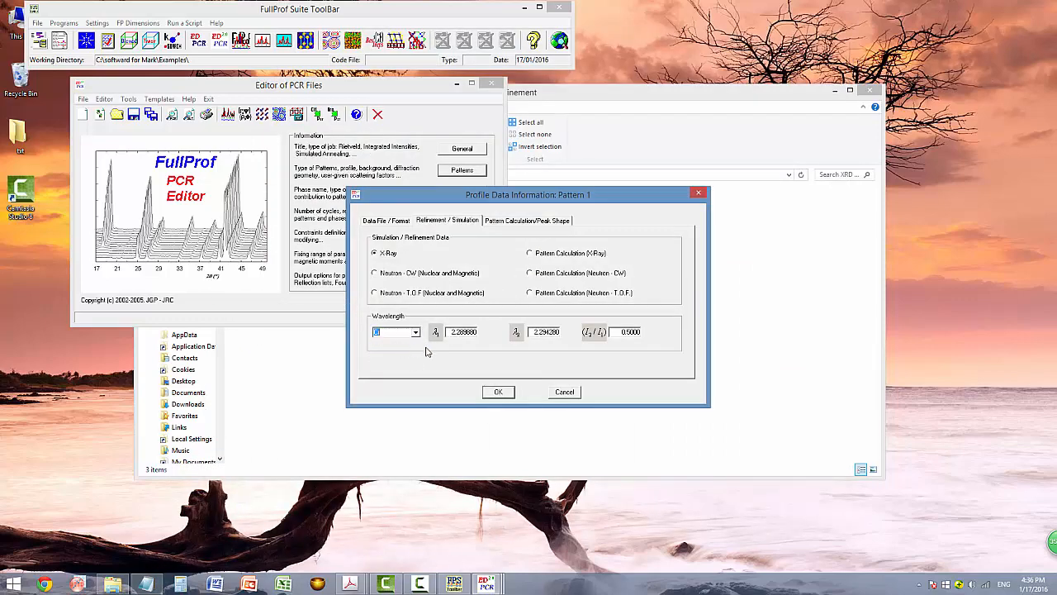
Choose the Pseudo-Voigt peak shape and confirm the profile settings.
{"action": "left_click", "coordinate": [507, 221]}
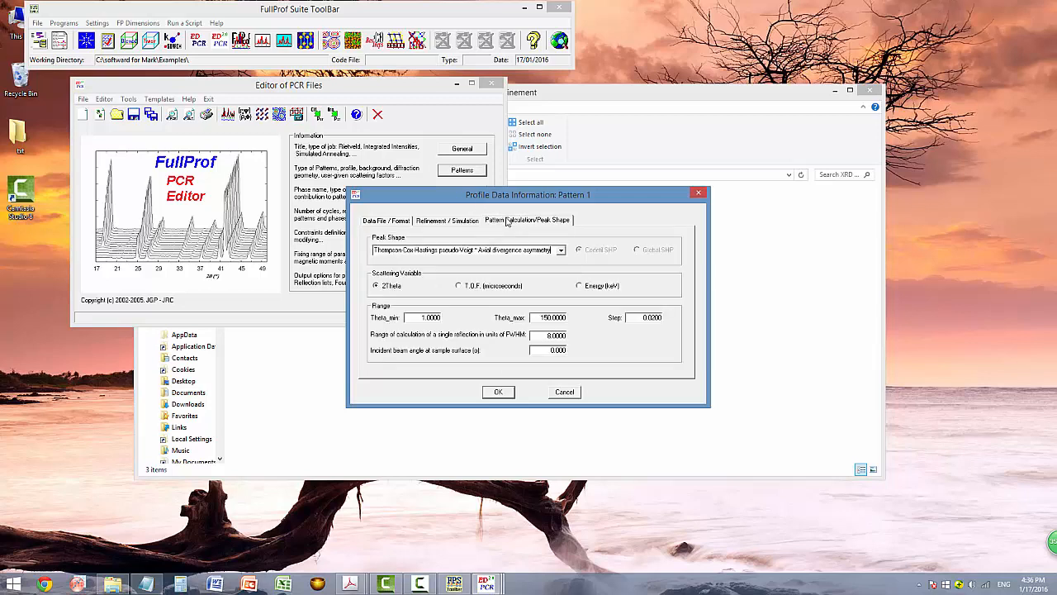
{"action": "left_click", "coordinate": [564, 252]}
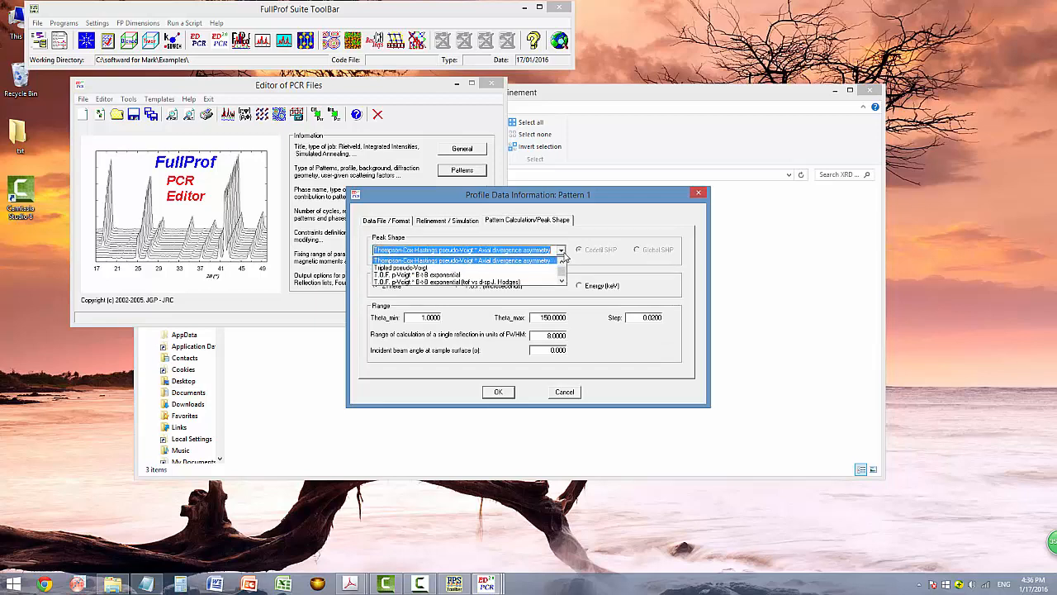
{"action": "type", "text": "p"}
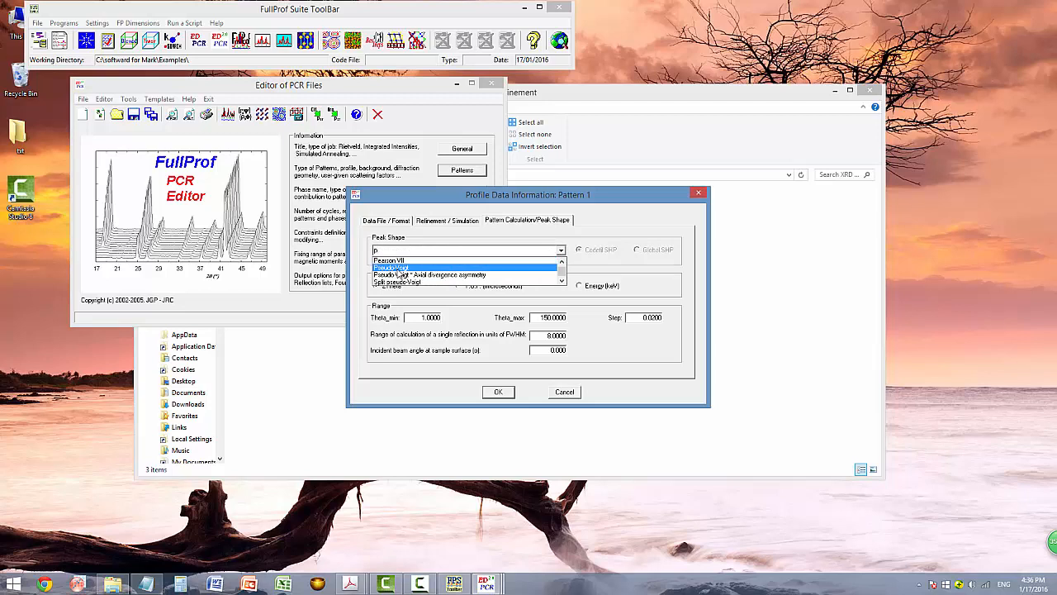
{"action": "left_click", "coordinate": [399, 270]}
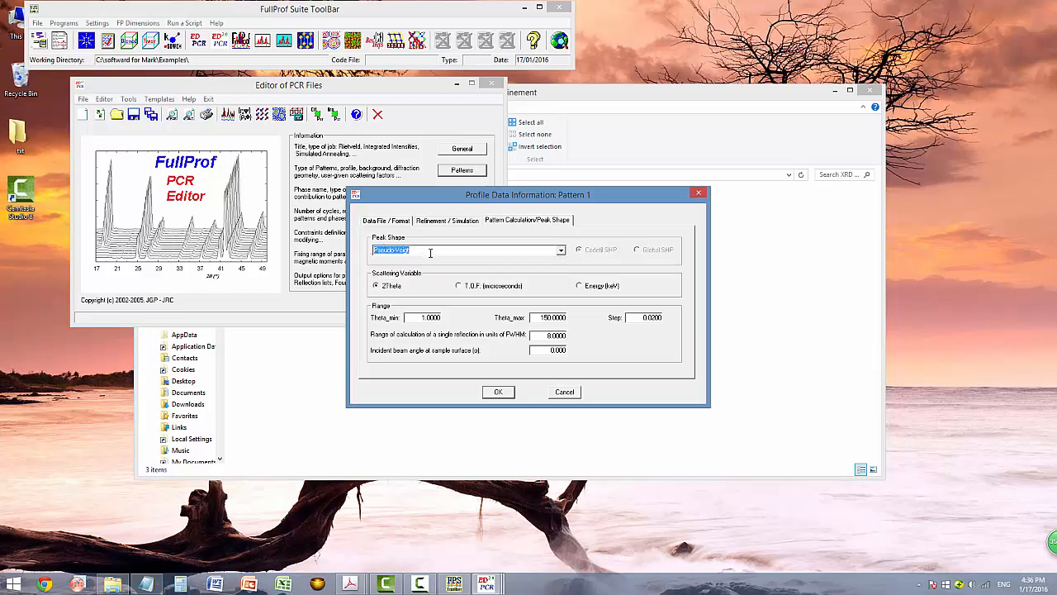
{"action": "left_click", "coordinate": [499, 394]}
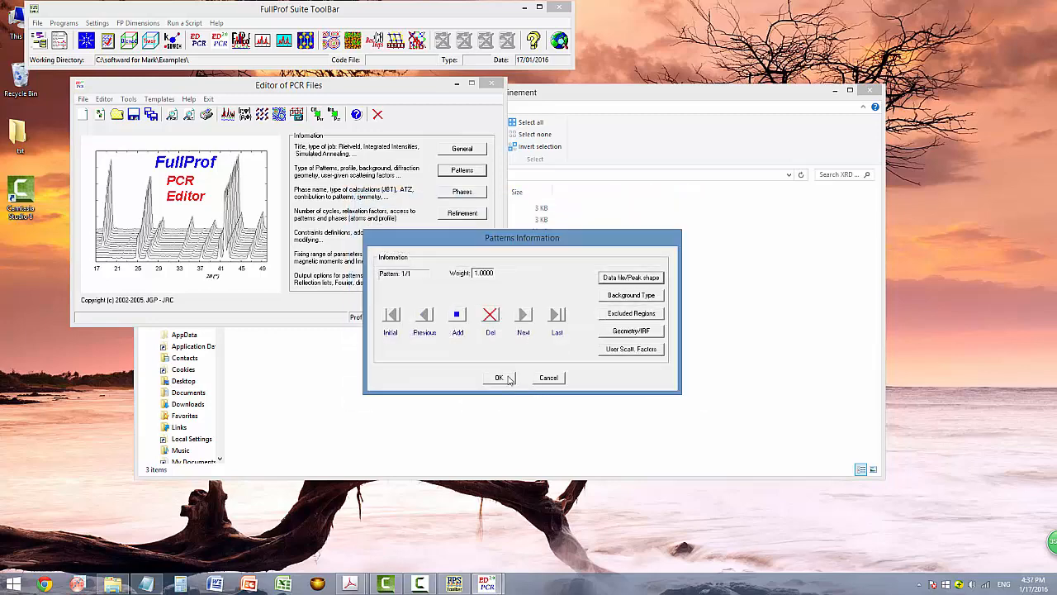
Use linear interpolation between refinable background points and close the pattern dialogs.
{"action": "left_click", "coordinate": [619, 297]}
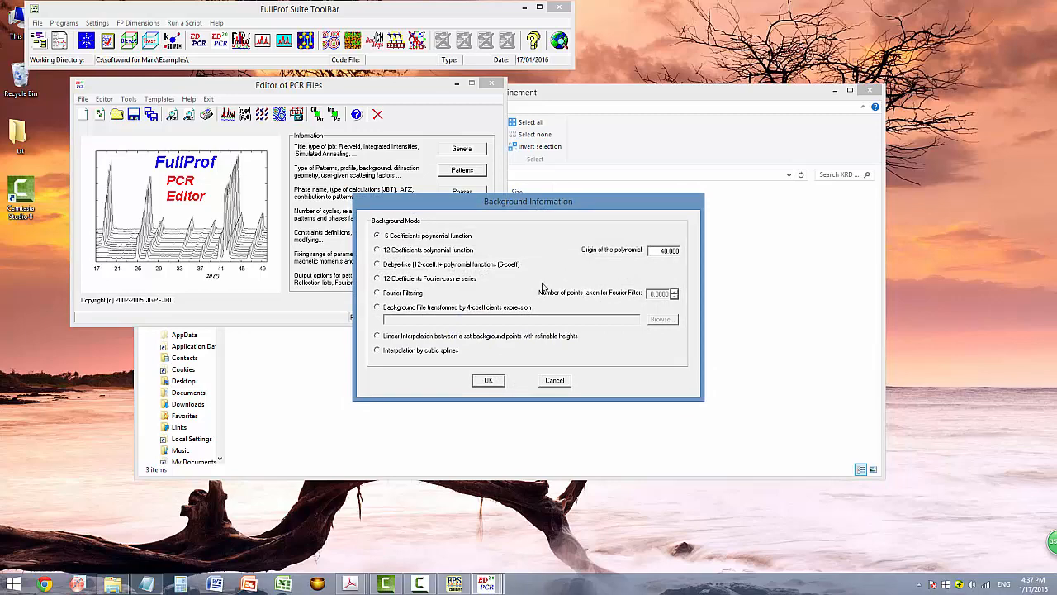
{"action": "left_click", "coordinate": [378, 335]}
{"action": "left_click", "coordinate": [489, 381]}
{"action": "left_click", "coordinate": [501, 377]}
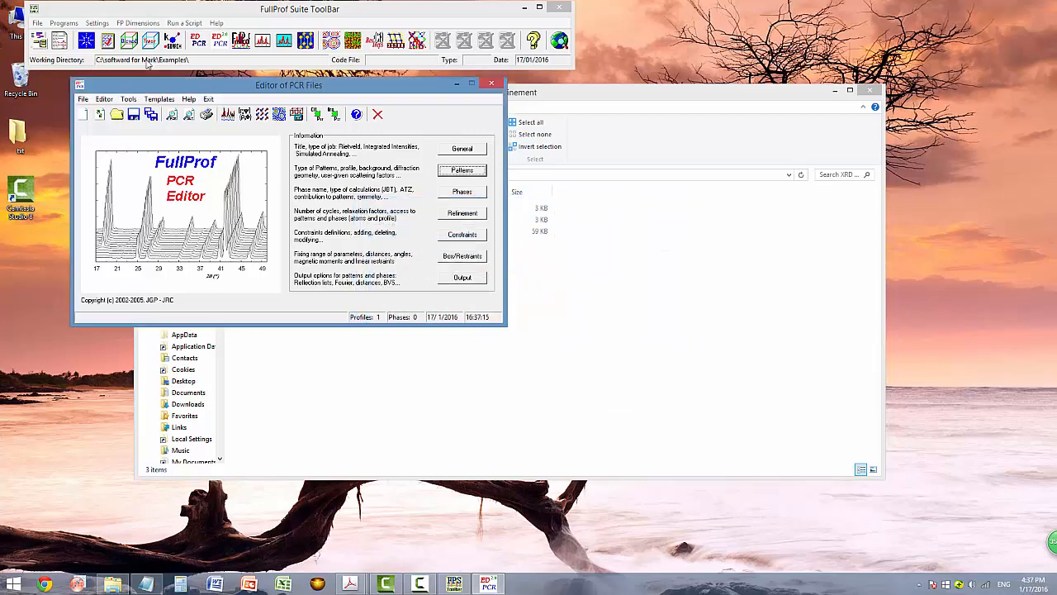
{"action": "left_click", "coordinate": [133, 117]}
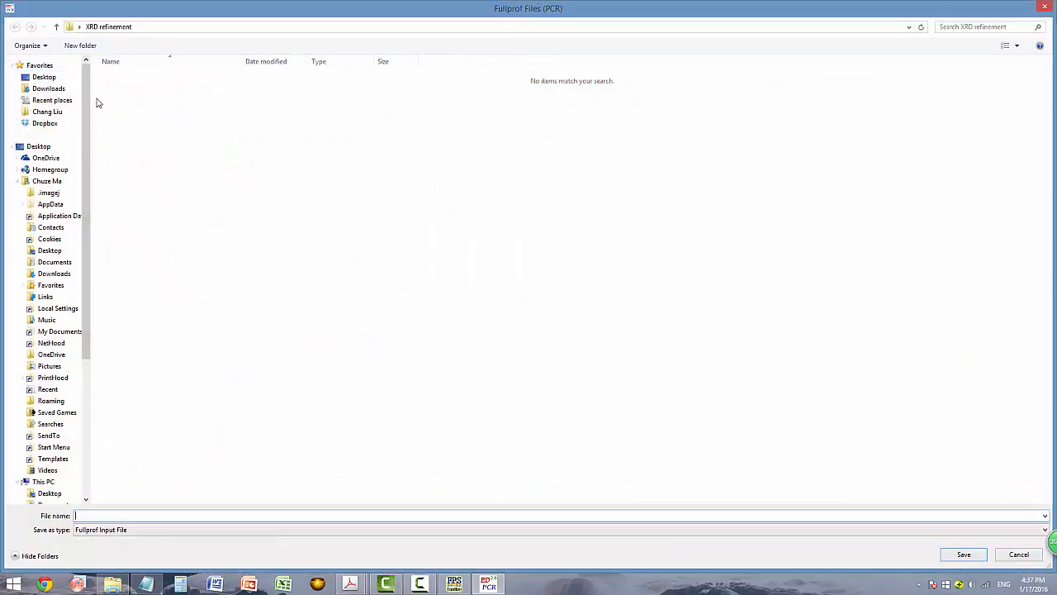
Save the setup as LiCoO2.pcr and check it appears in the XRD refinement folder.
{"action": "type", "text": "LiCoO2"}
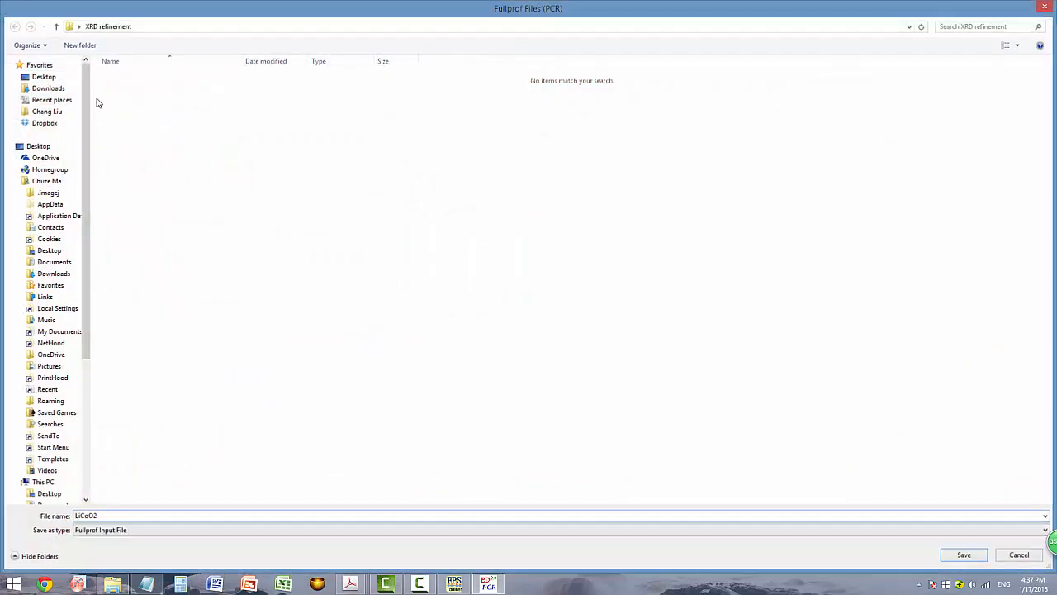
{"action": "key", "text": "Return"}
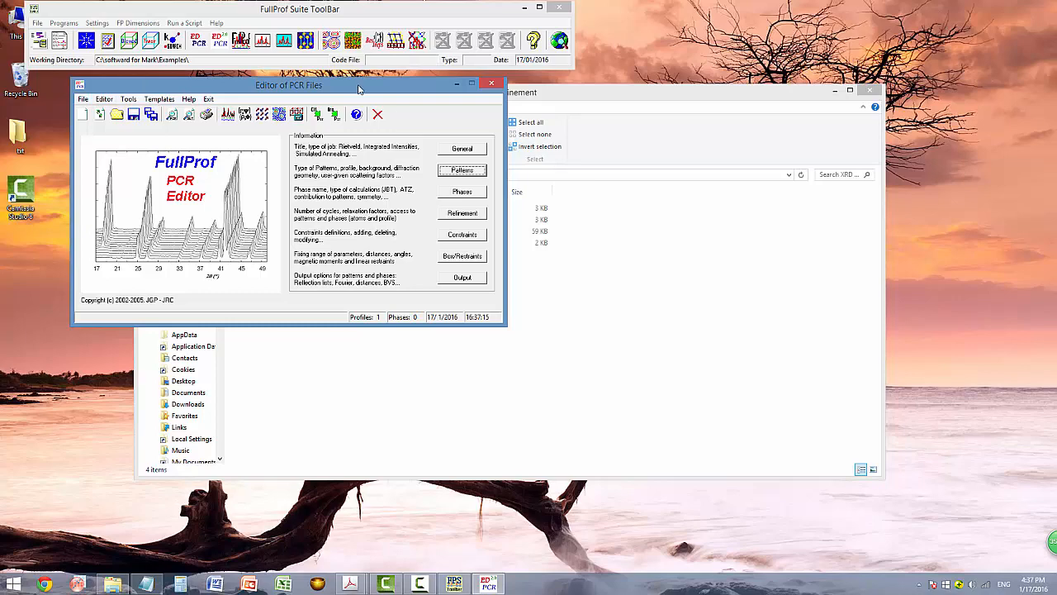
{"action": "left_click_drag", "start_coordinate": [359, 86], "coordinate": [457, 98]}
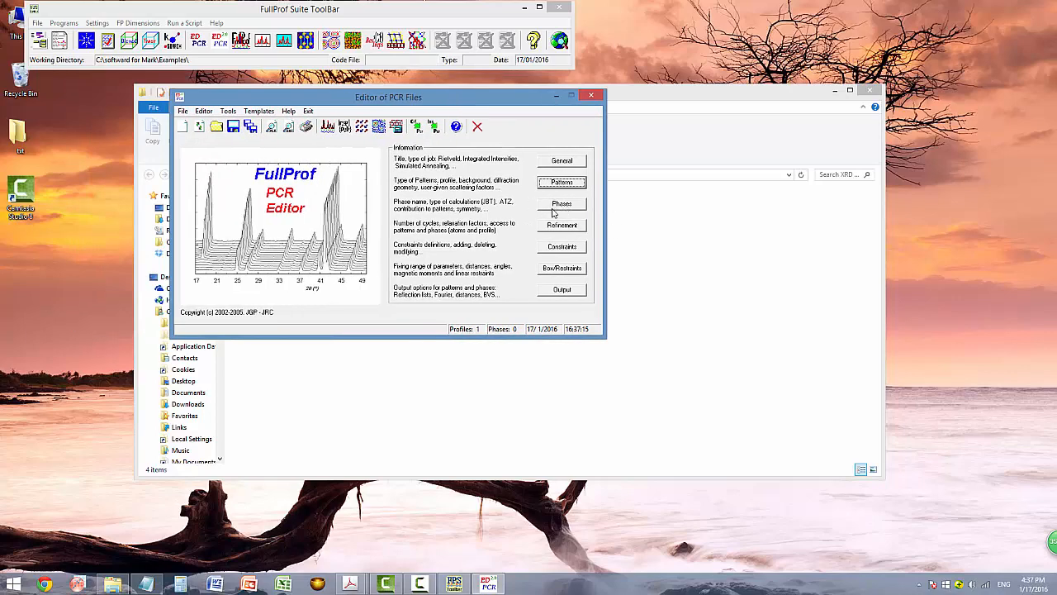
{"action": "left_click_drag", "start_coordinate": [451, 99], "coordinate": [668, 101]}
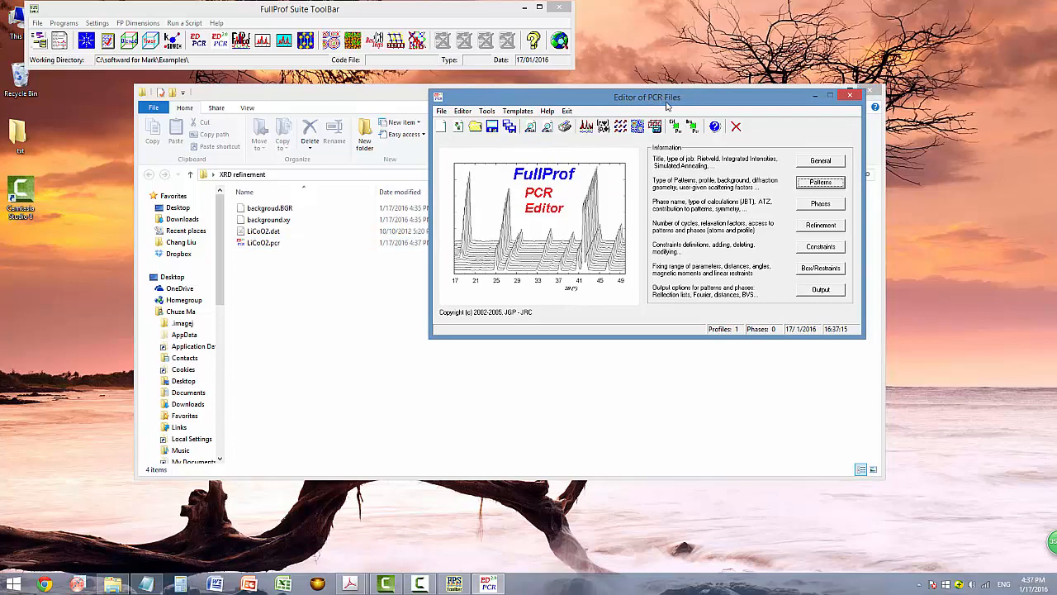
Add a first crystal phase after checking its space group in the notes.
{"action": "left_click", "coordinate": [810, 211]}
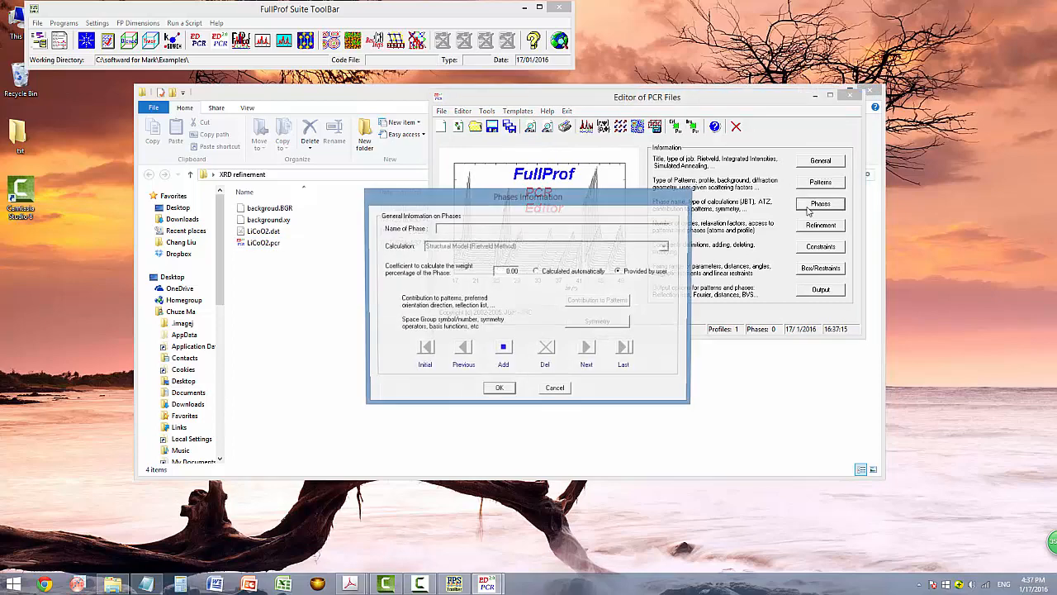
{"action": "left_click_drag", "start_coordinate": [517, 198], "coordinate": [585, 196]}
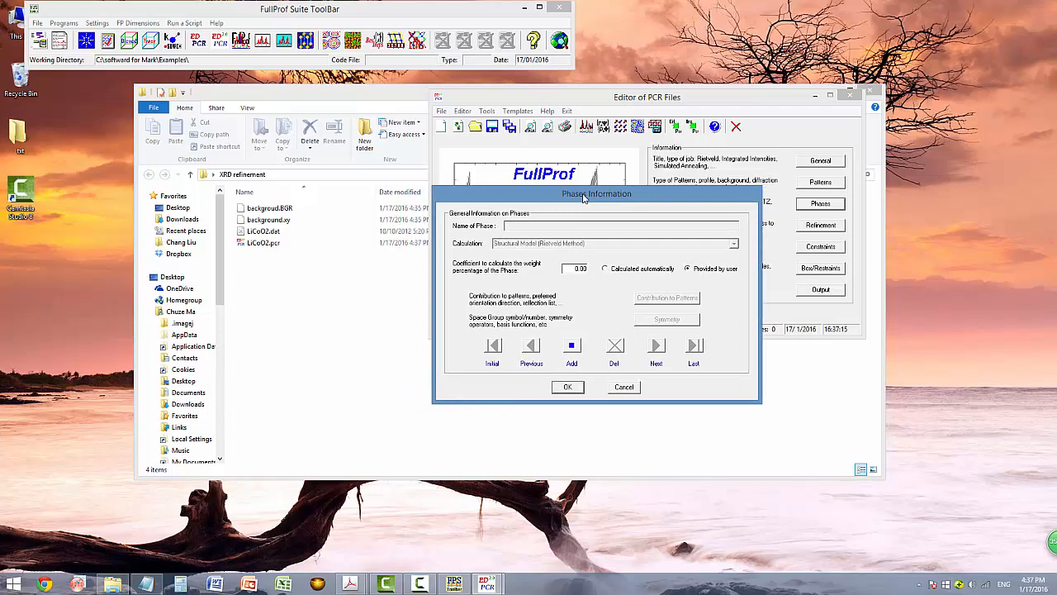
{"action": "left_click", "coordinate": [572, 347]}
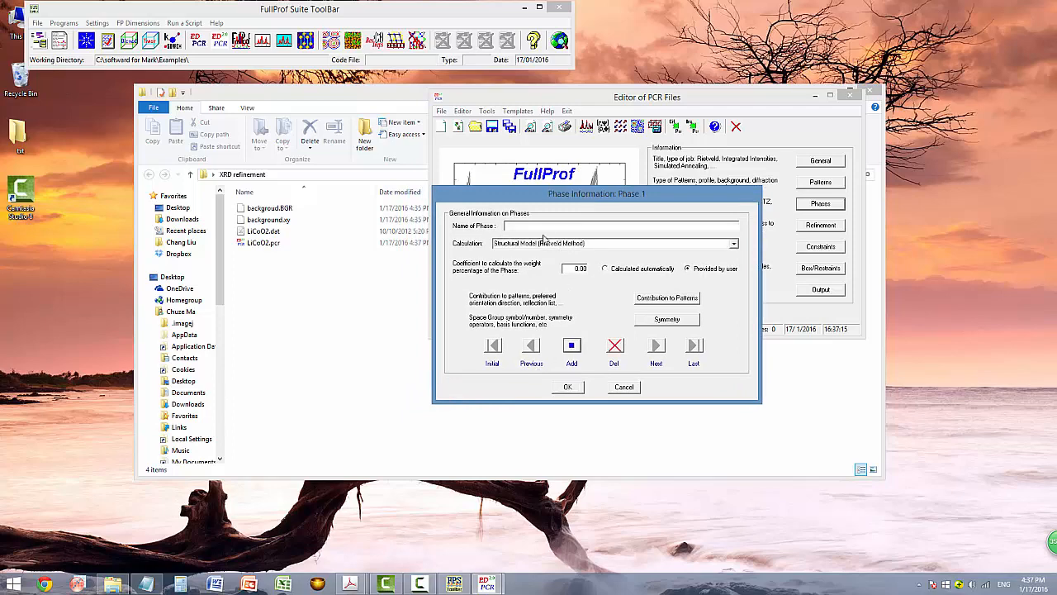
{"action": "left_click", "coordinate": [146, 584]}
{"action": "left_click", "coordinate": [408, 118]}
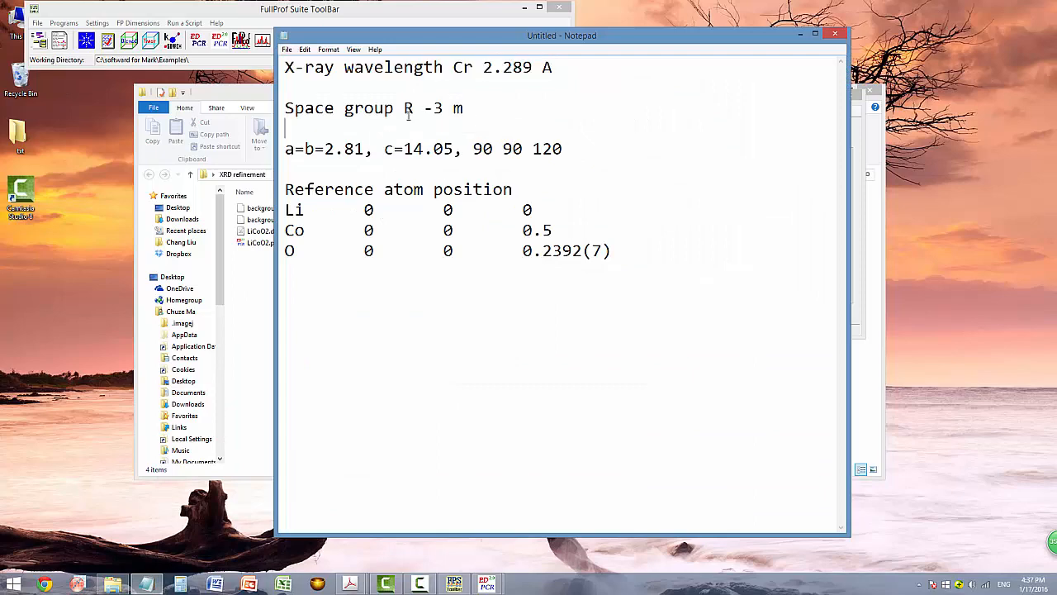
{"action": "left_click", "coordinate": [800, 34]}
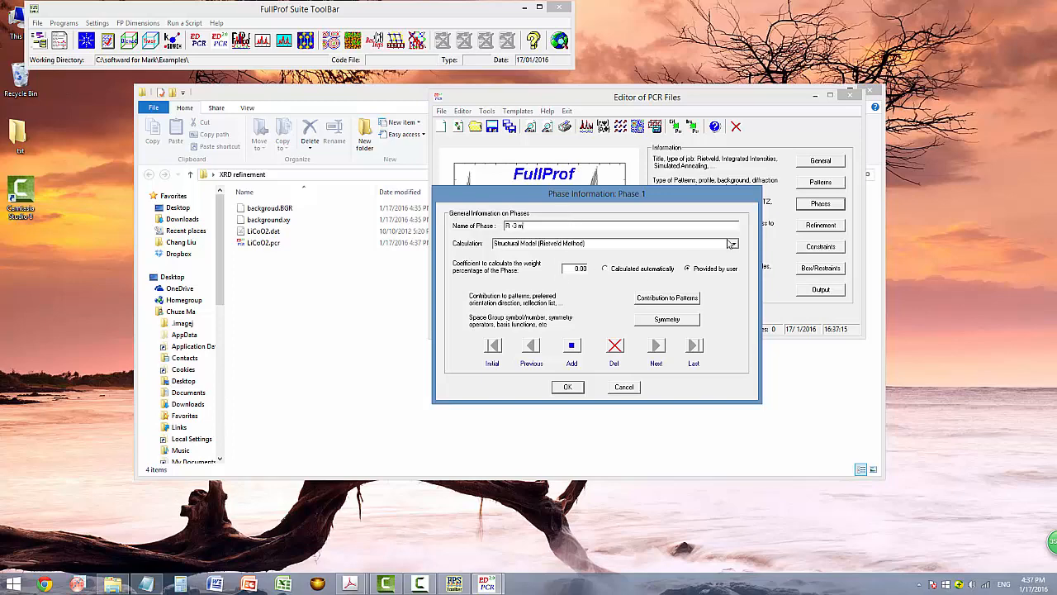
Generate the symmetry operators for space group R -3 m and confirm.
{"action": "left_click", "coordinate": [666, 319]}
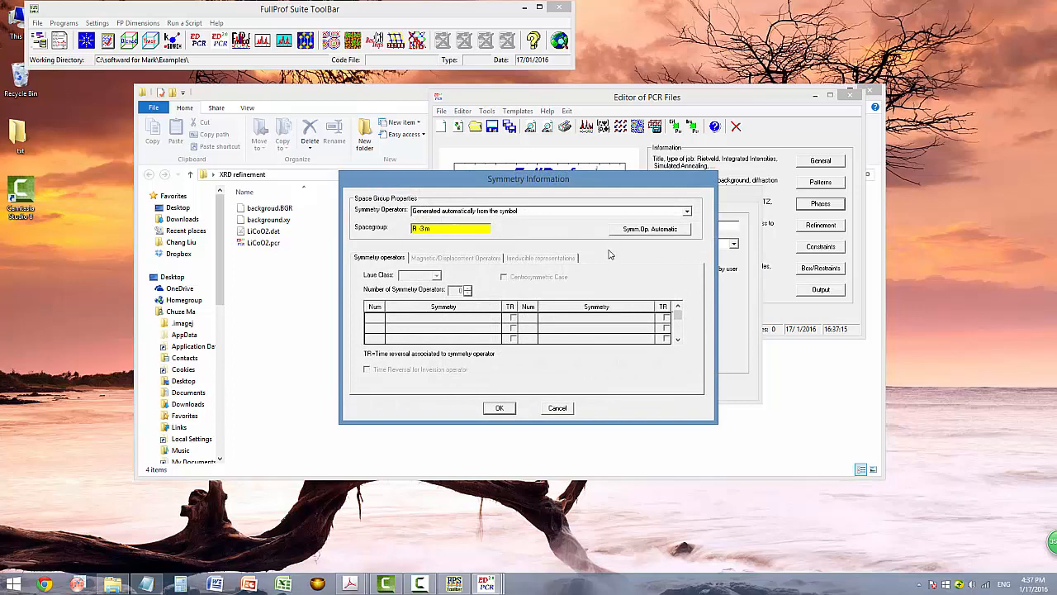
{"action": "left_click", "coordinate": [633, 230]}
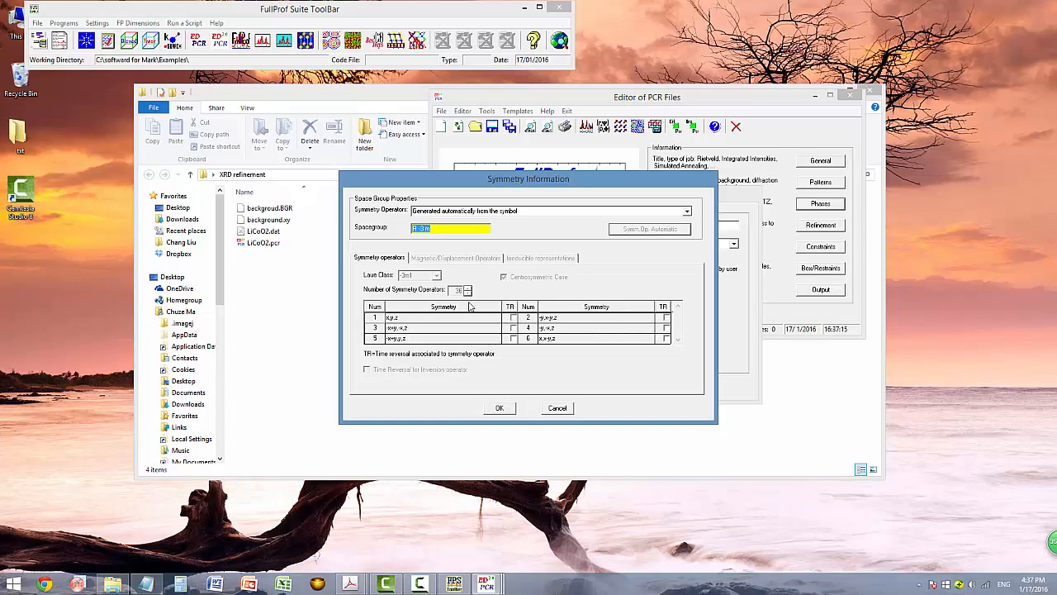
{"action": "left_click", "coordinate": [499, 408]}
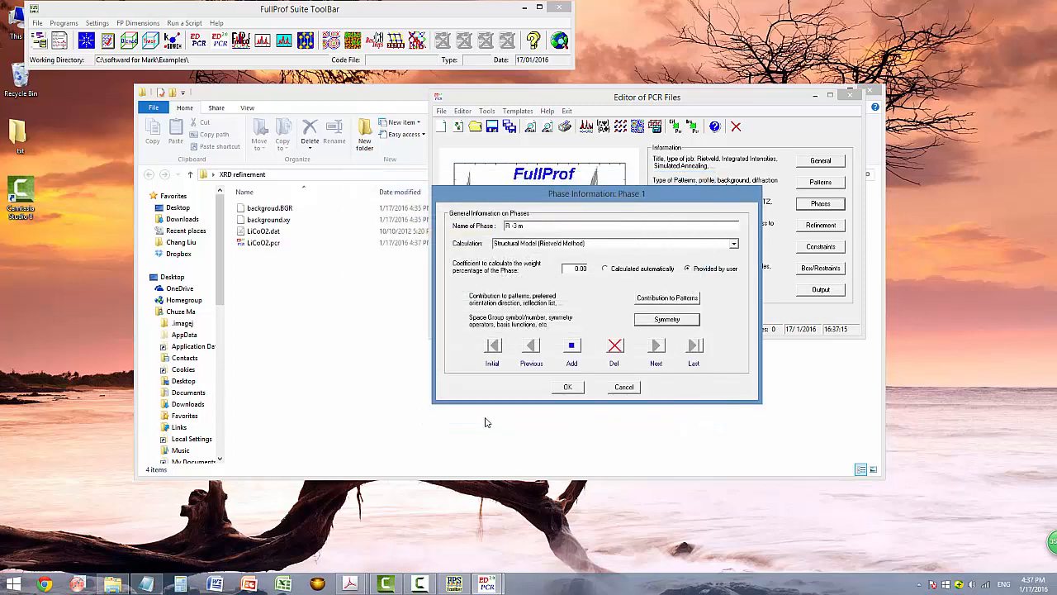
Set calculation to Profile Matching with constant scale factor and an automatically calculated weight coefficient.
{"action": "left_click", "coordinate": [734, 244]}
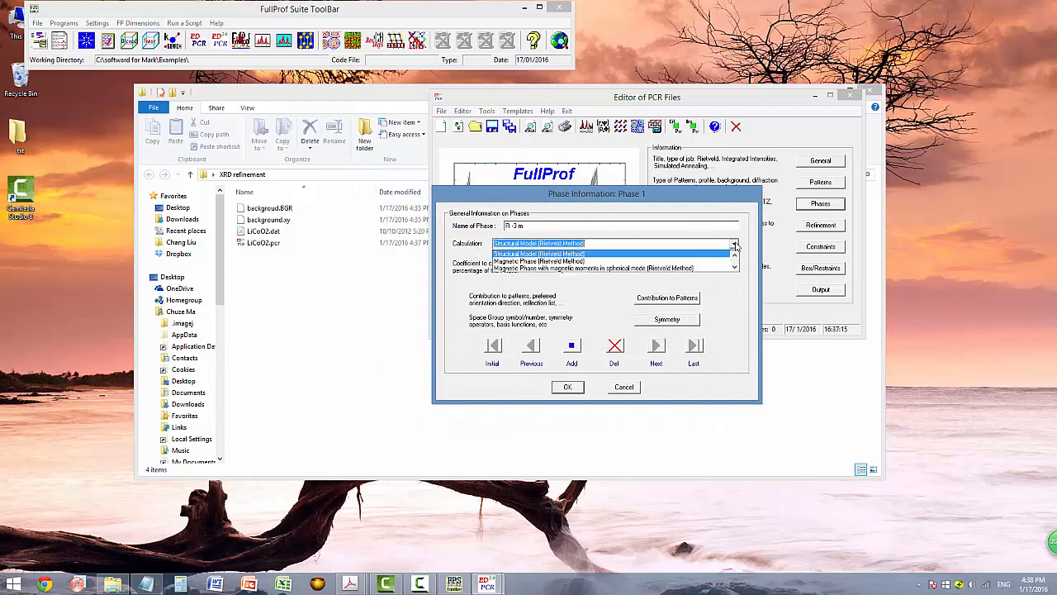
{"action": "scroll", "coordinate": [734, 248], "scroll_direction": "up", "scroll_amount": 3}
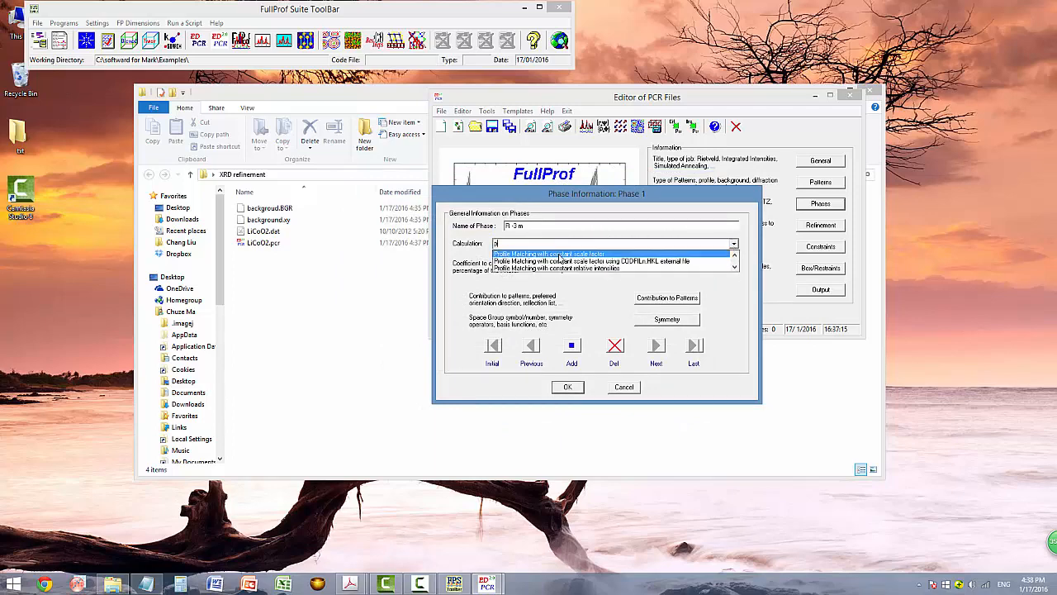
{"action": "left_click", "coordinate": [561, 254]}
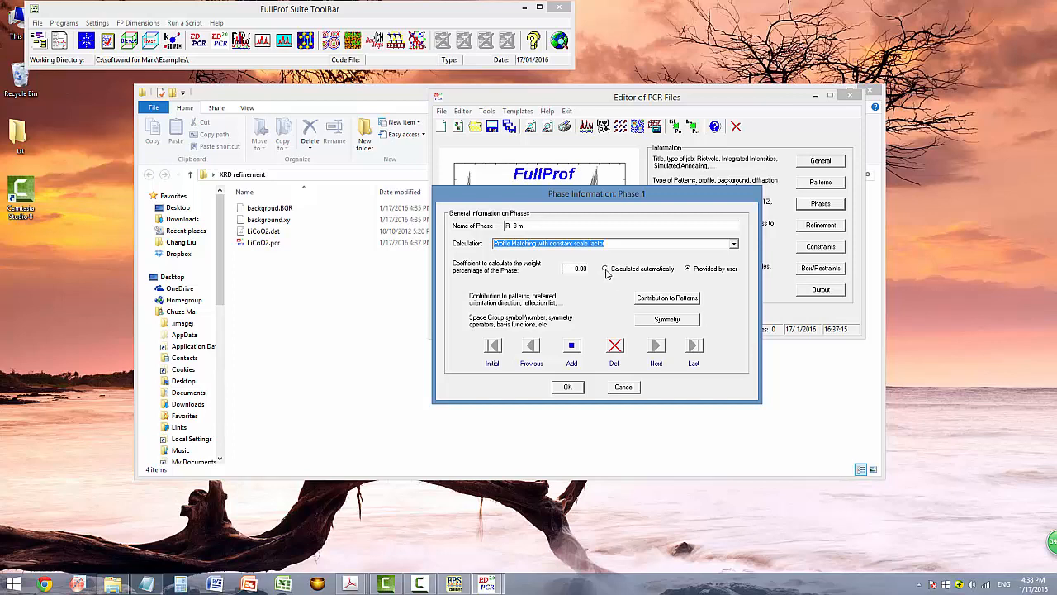
{"action": "left_click", "coordinate": [606, 269]}
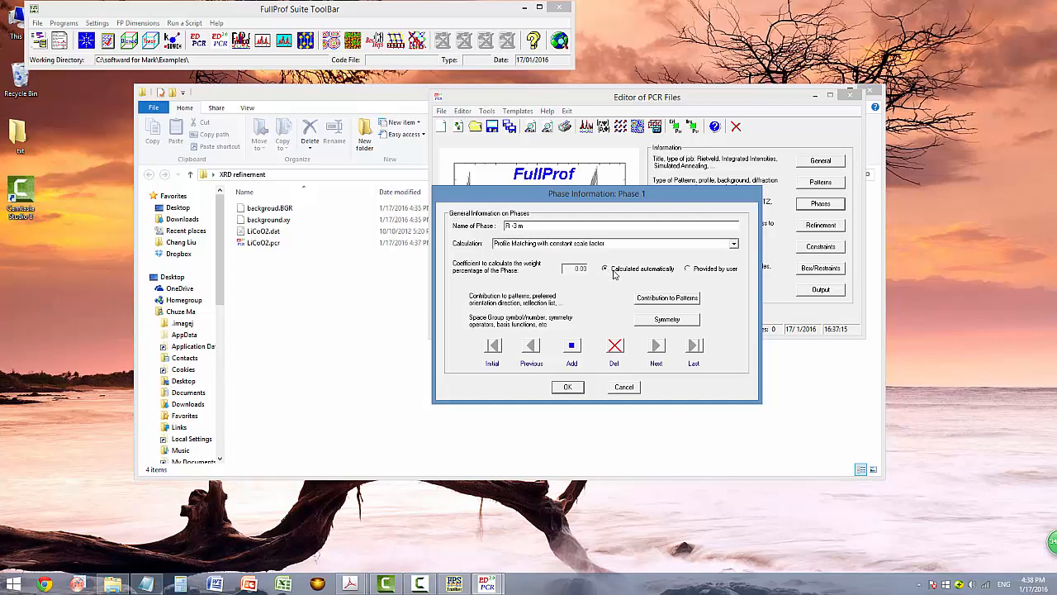
Make phase 1 contribute to pattern 1 with a Pseudo-Voigt peak shape.
{"action": "left_click", "coordinate": [662, 299]}
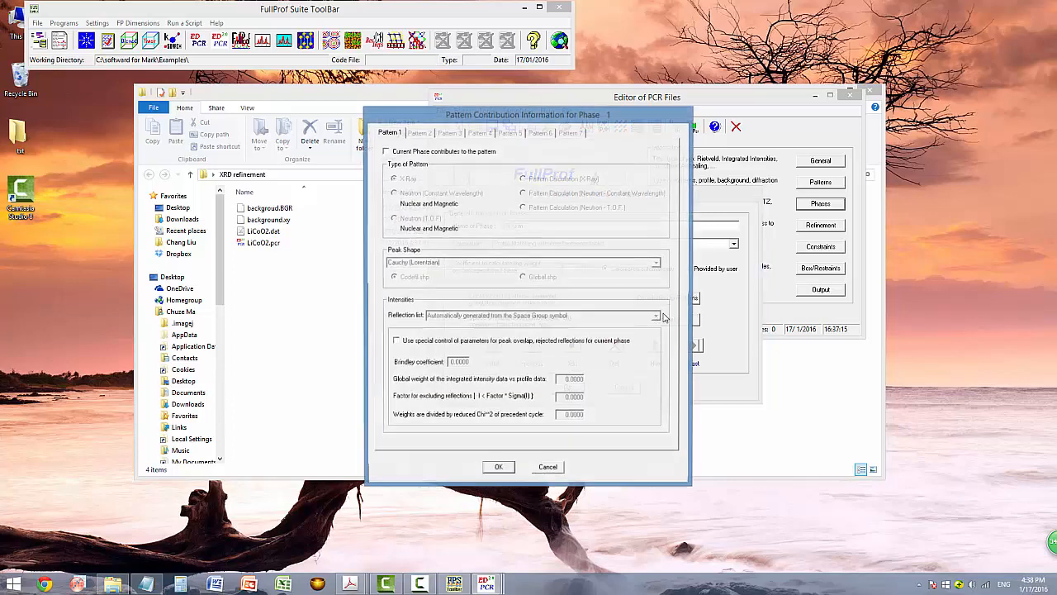
{"action": "left_click", "coordinate": [384, 152]}
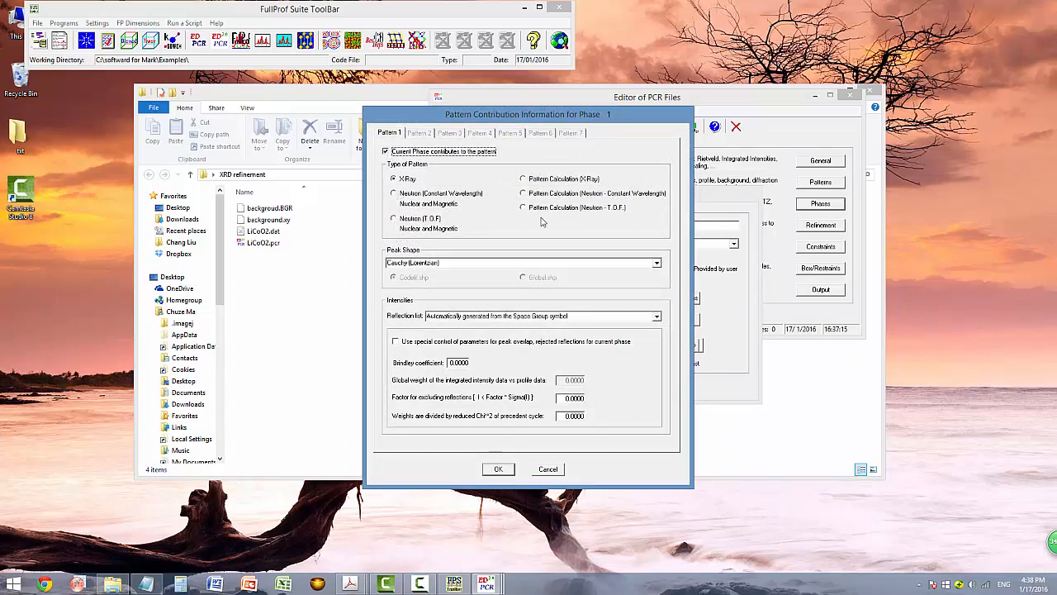
{"action": "left_click", "coordinate": [657, 264]}
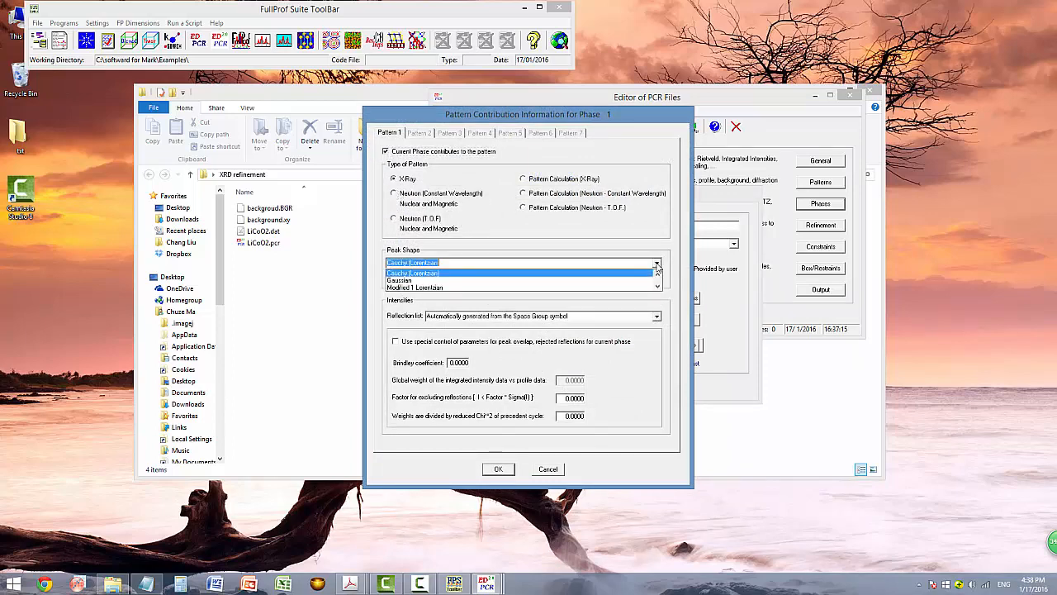
{"action": "scroll", "coordinate": [656, 268], "scroll_direction": "down", "scroll_amount": 1}
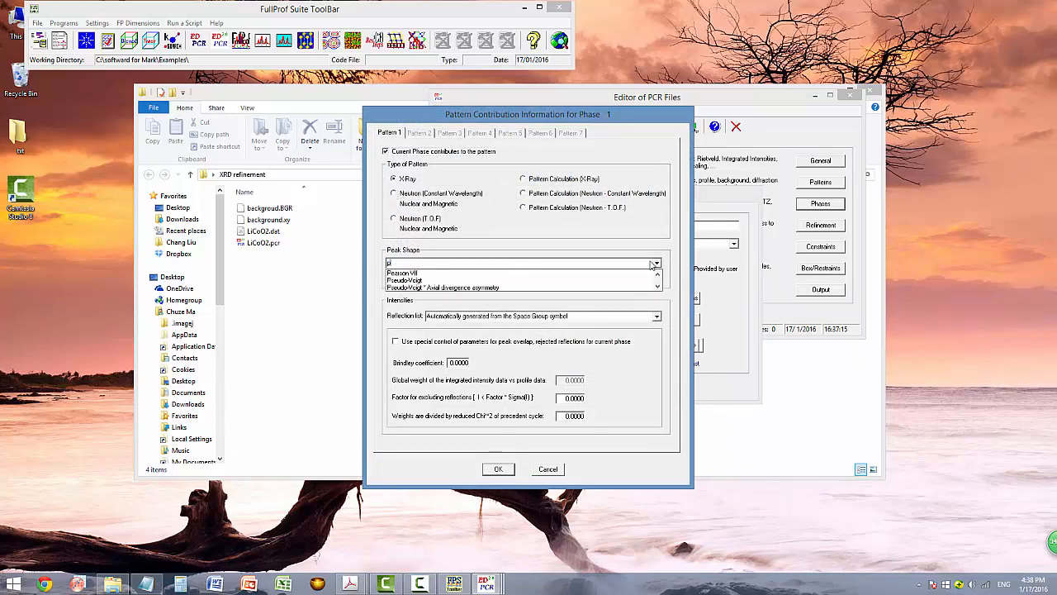
{"action": "left_click", "coordinate": [423, 281]}
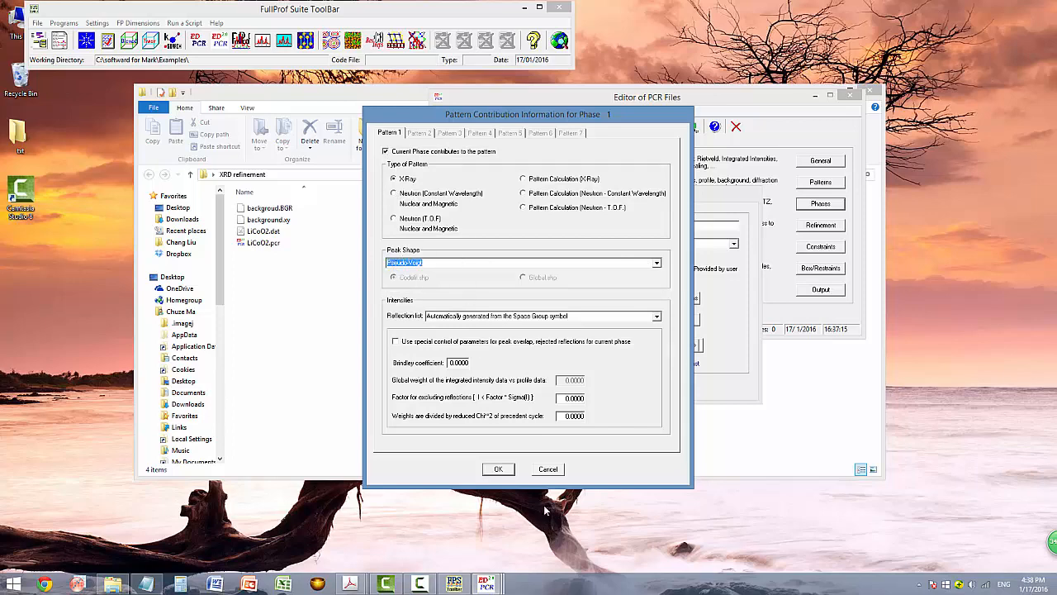
{"action": "left_click", "coordinate": [498, 469]}
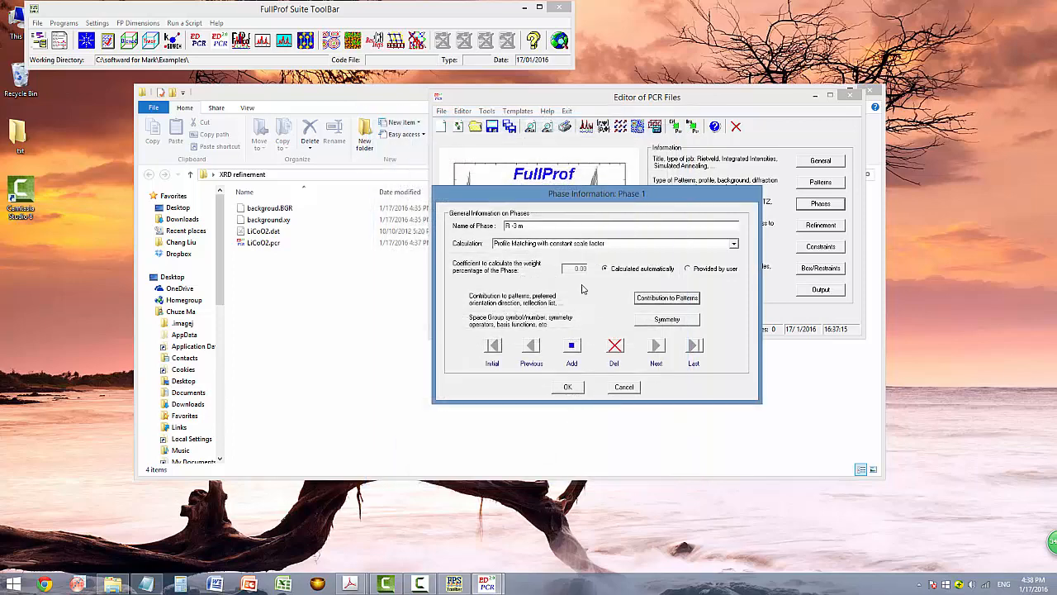
Confirm the symmetry and phase dialogs and save LiCoO2.pcr.
{"action": "left_click", "coordinate": [651, 322]}
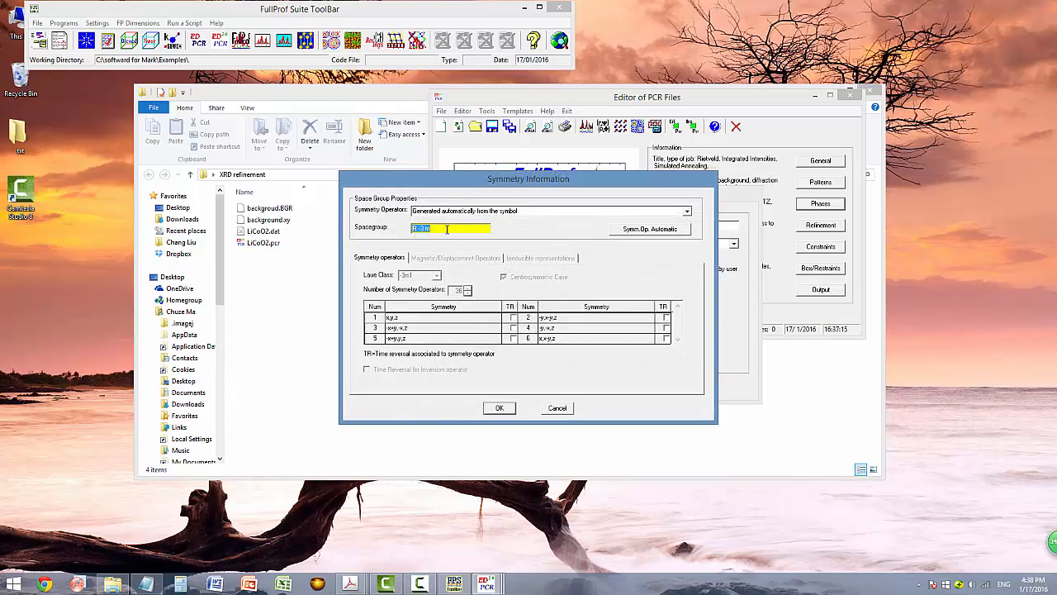
{"action": "left_click", "coordinate": [499, 407]}
{"action": "left_click", "coordinate": [568, 388]}
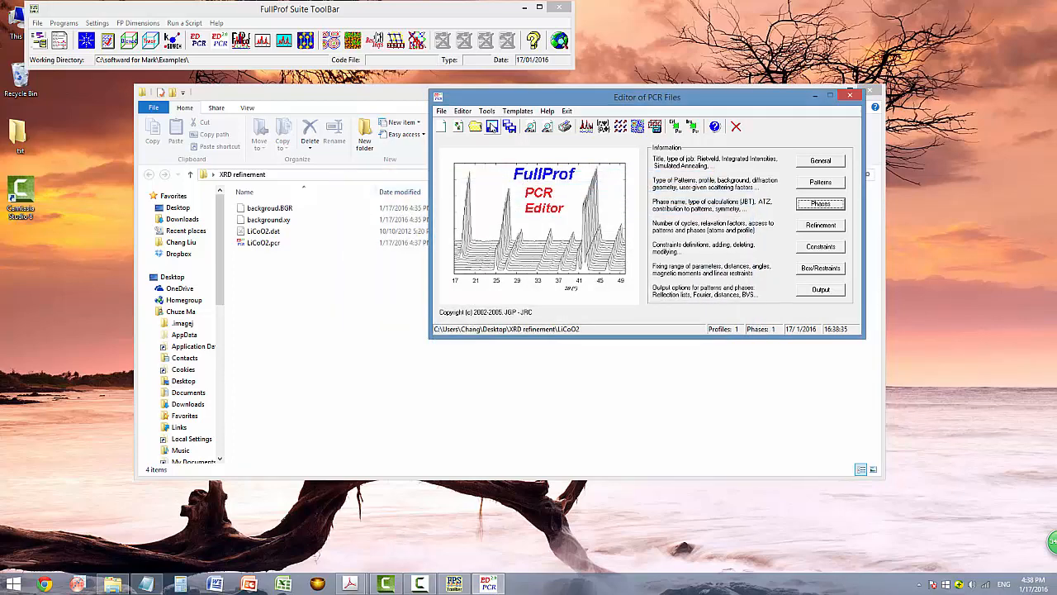
{"action": "left_click", "coordinate": [493, 127]}
Bring up the Profile Parameters for Phase 1, Pattern 1 in the refinement settings.
{"action": "left_click", "coordinate": [815, 228]}
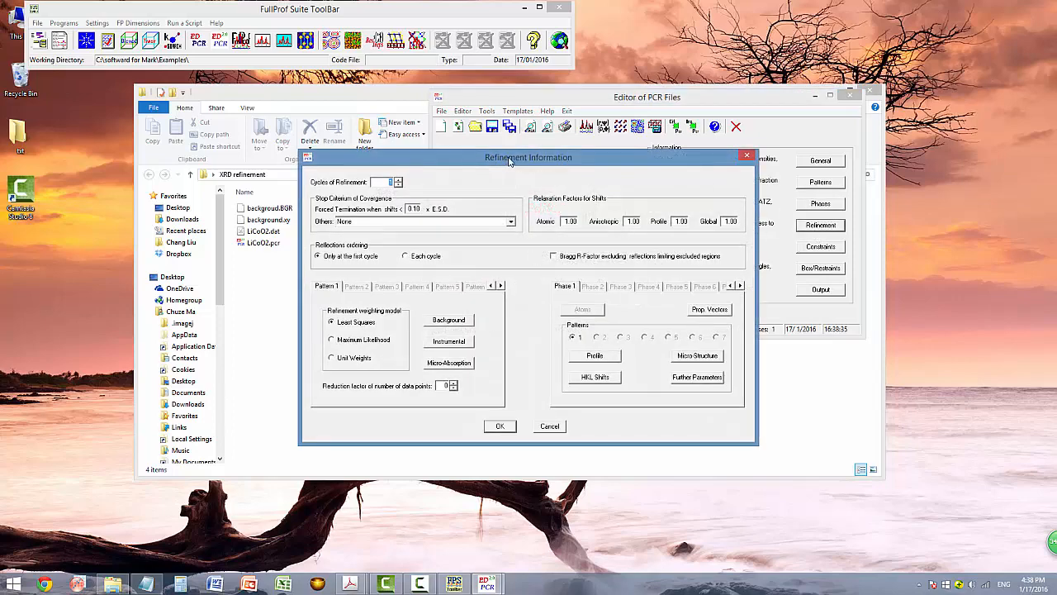
{"action": "left_click_drag", "start_coordinate": [510, 161], "coordinate": [553, 144]}
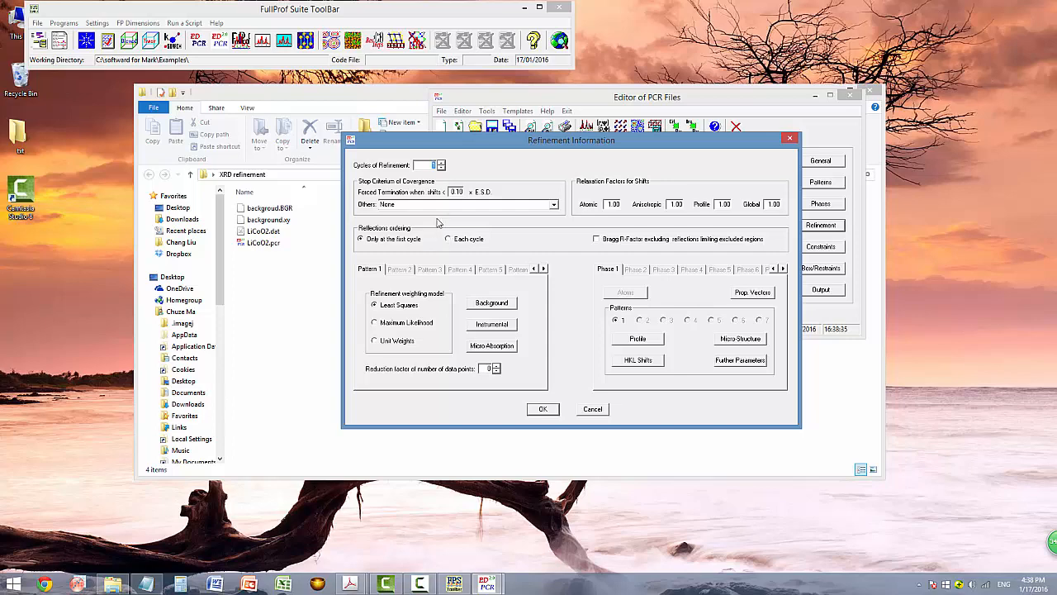
{"action": "left_click", "coordinate": [632, 340]}
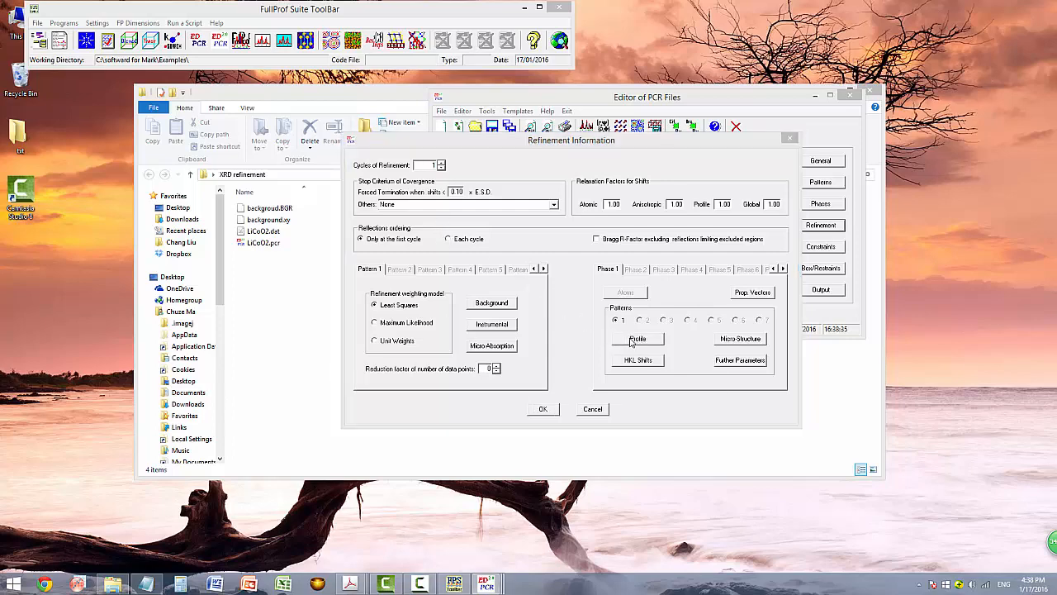
{"action": "left_click_drag", "start_coordinate": [540, 154], "coordinate": [576, 147]}
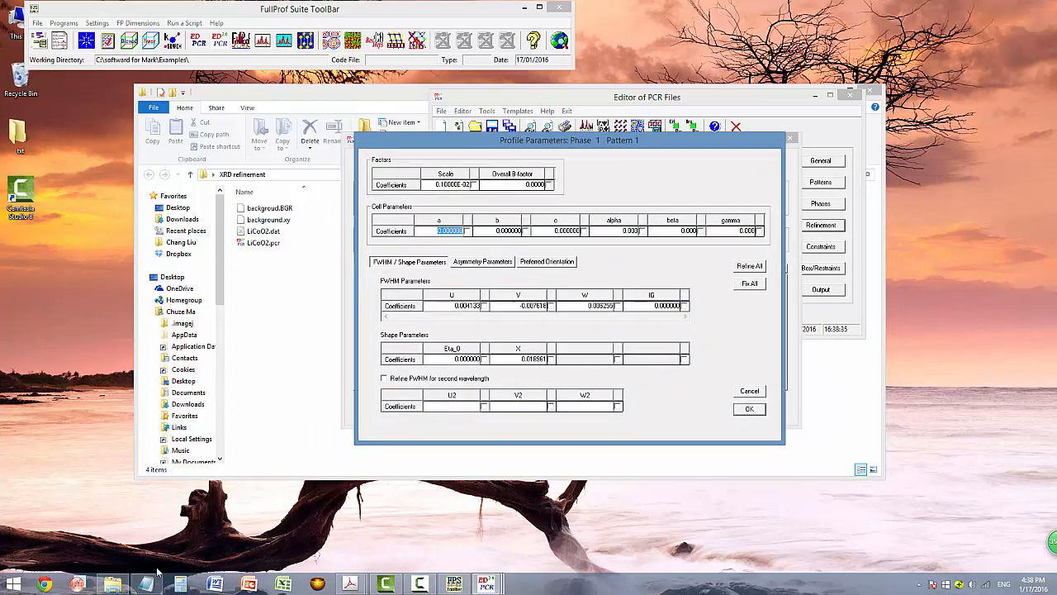
Enter cell parameters a and b as 2.81, using the notes for reference.
{"action": "left_click", "coordinate": [149, 529]}
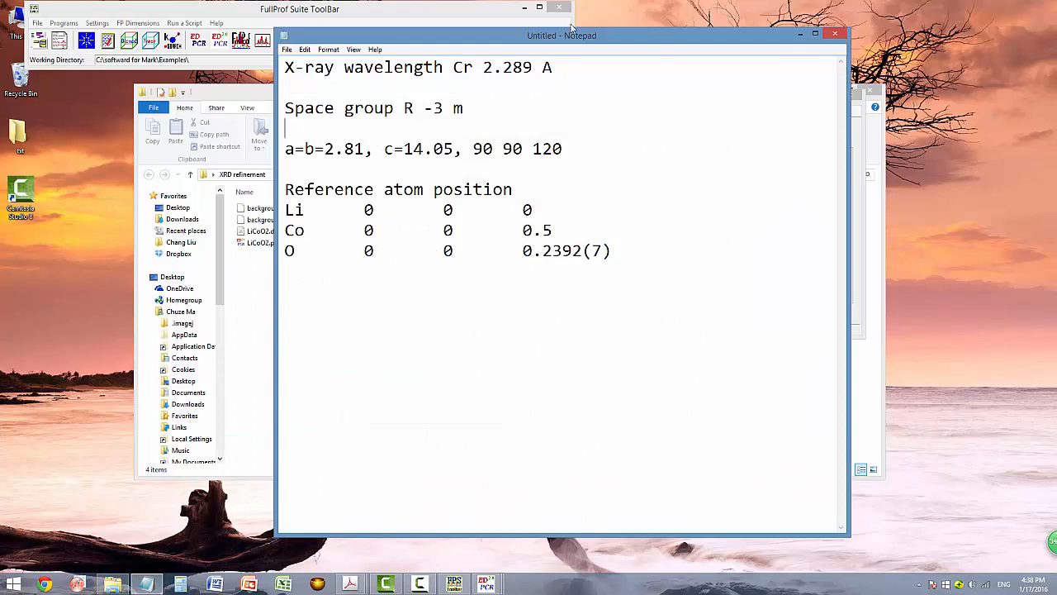
{"action": "left_click_drag", "start_coordinate": [541, 38], "coordinate": [938, 32]}
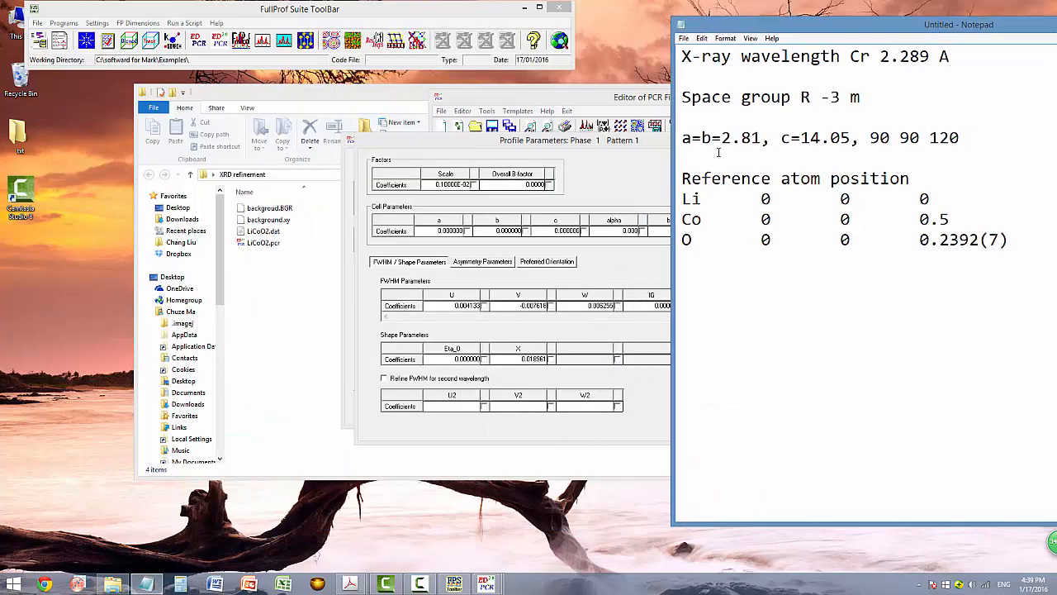
{"action": "left_click", "coordinate": [437, 233]}
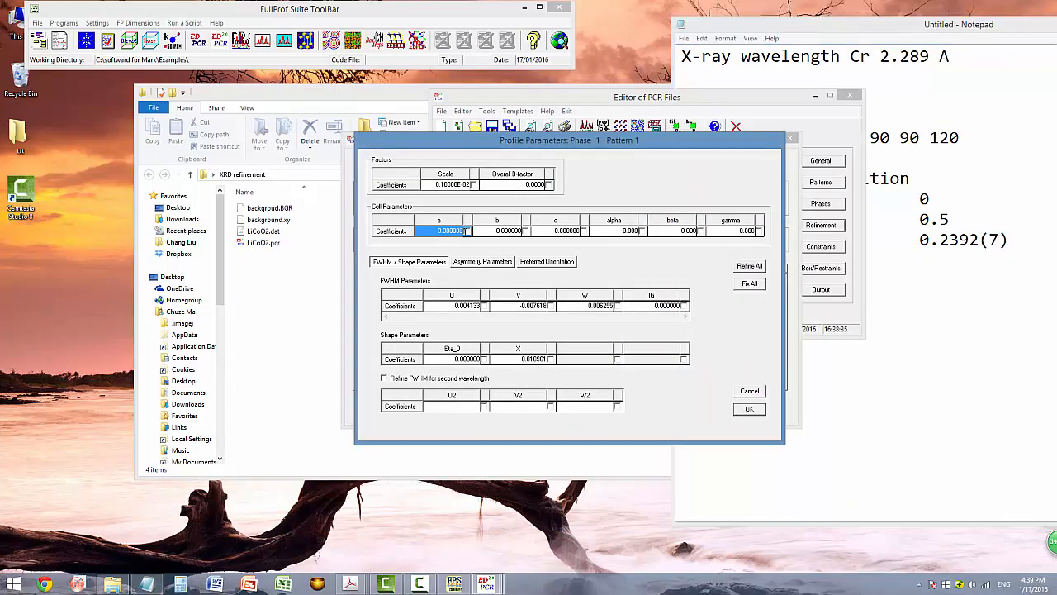
{"action": "type", "text": "4"}
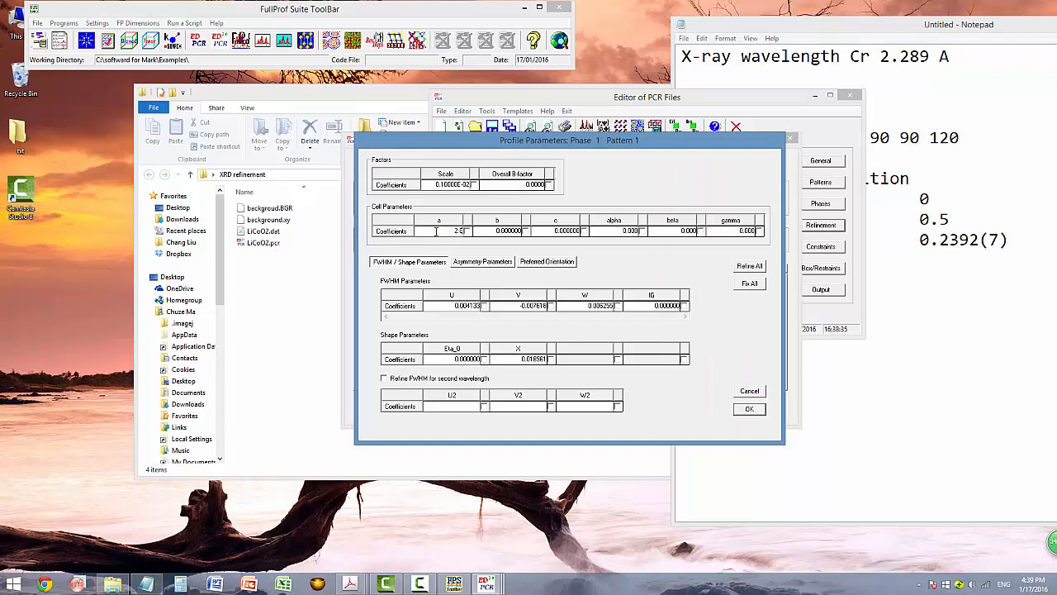
{"action": "left_click", "coordinate": [505, 233]}
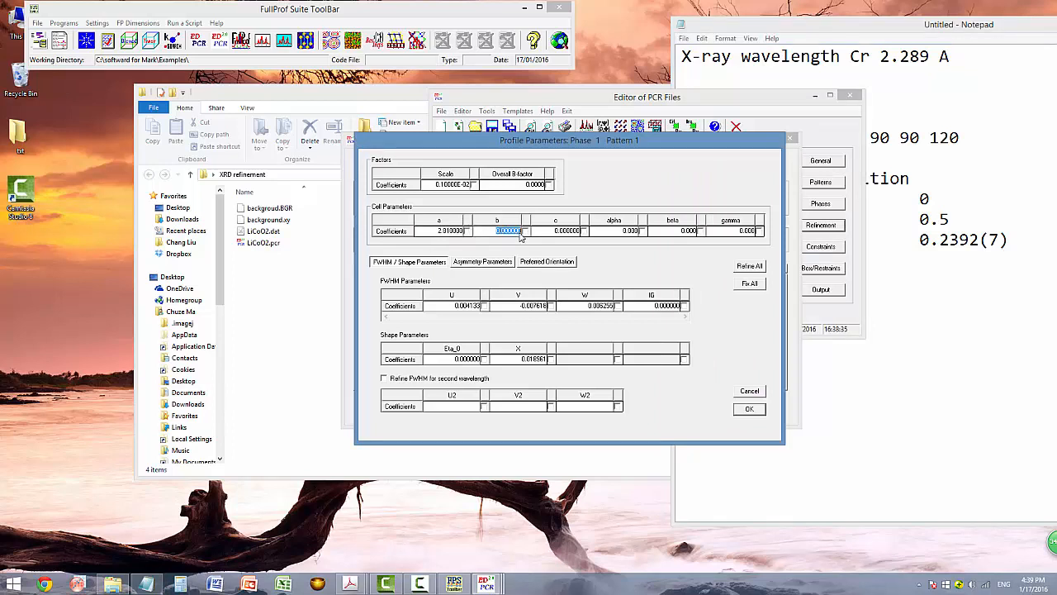
{"action": "type", "text": "2.01"}
{"action": "left_click", "coordinate": [854, 33]}
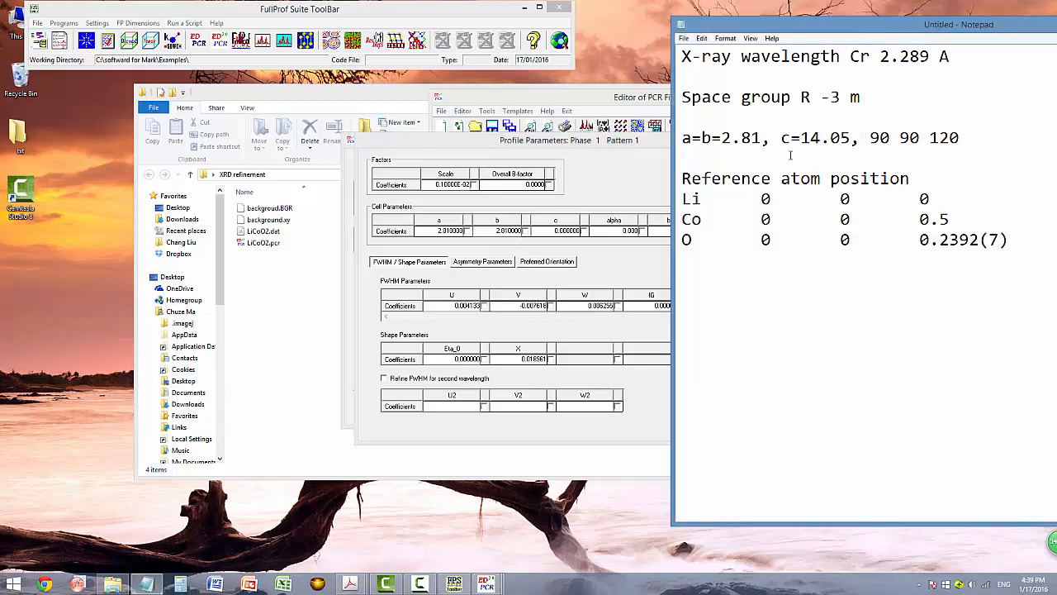
Set c to 14.05, alpha and beta to 90, gamma to 120, and confirm.
{"action": "left_click", "coordinate": [551, 231]}
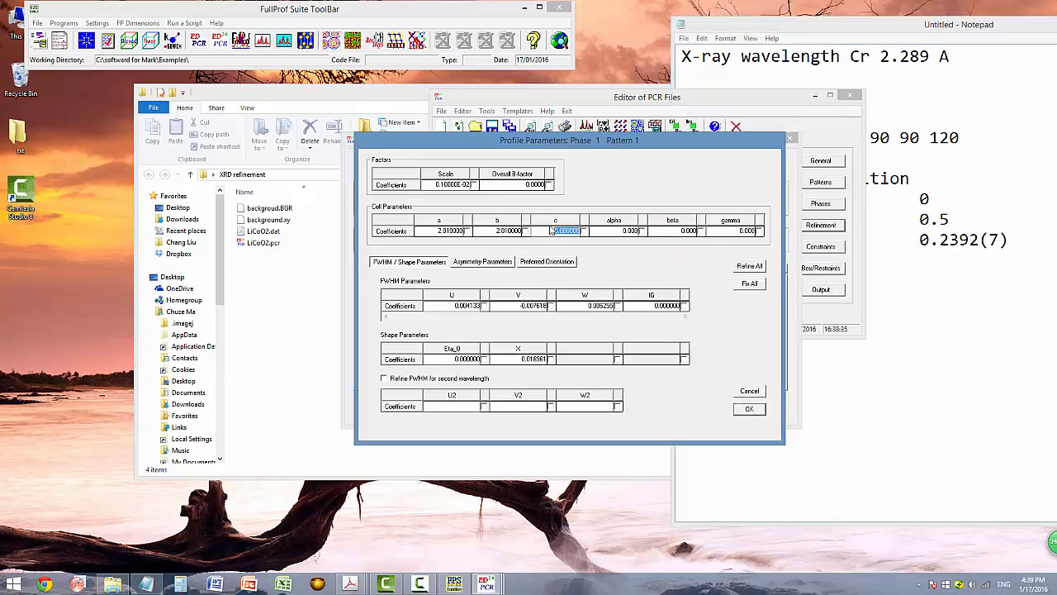
{"action": "type", "text": "14.05"}
{"action": "left_click", "coordinate": [602, 232]}
{"action": "type", "text": "90"}
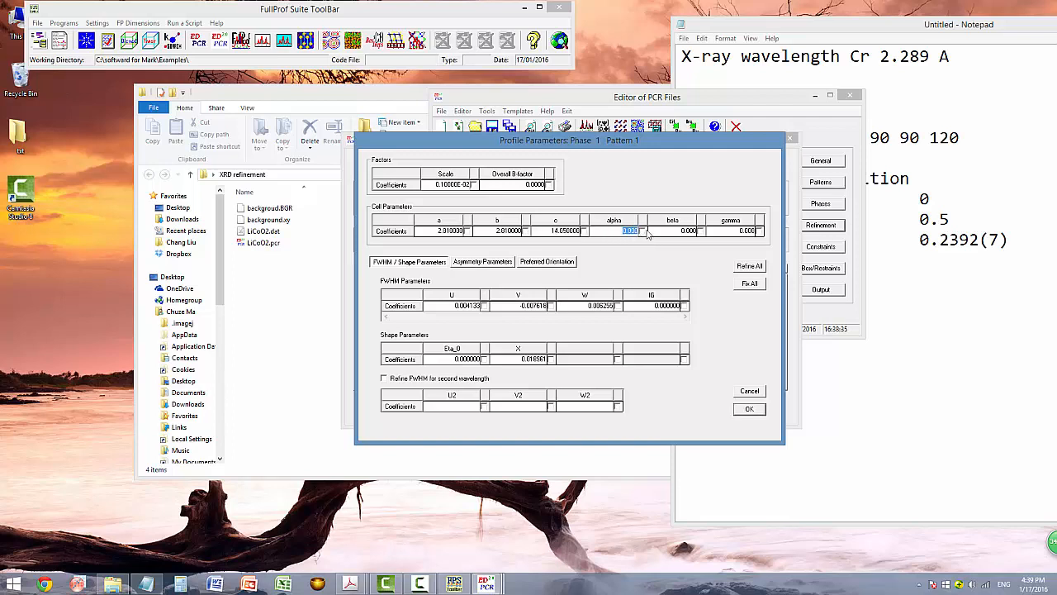
{"action": "left_click", "coordinate": [682, 230]}
{"action": "type", "text": "90"}
{"action": "left_click", "coordinate": [750, 233]}
{"action": "type", "text": "120"}
{"action": "left_click_drag", "start_coordinate": [553, 146], "coordinate": [553, 139]}
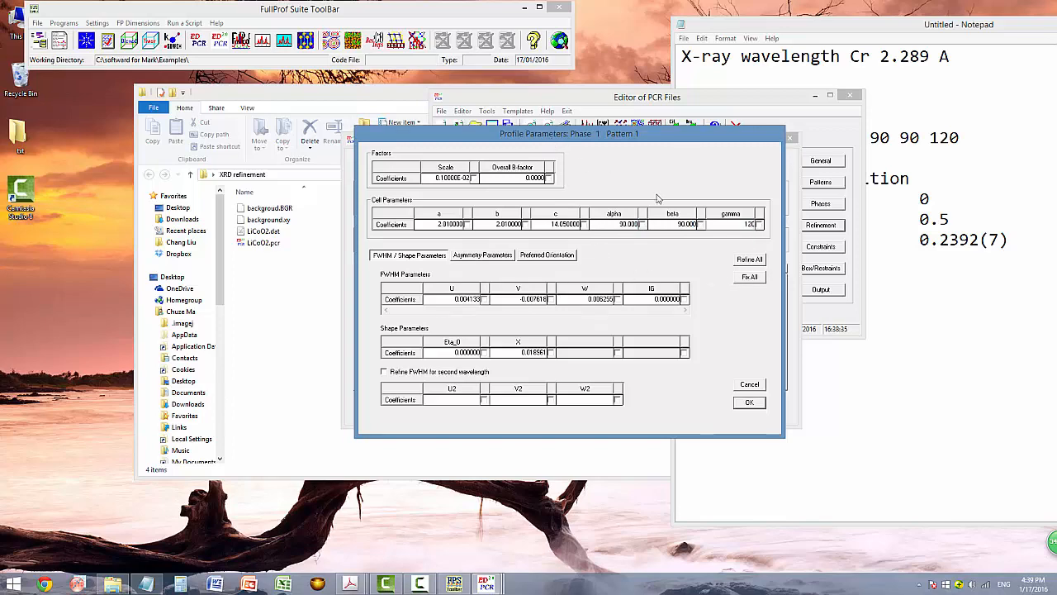
{"action": "left_click", "coordinate": [748, 402]}
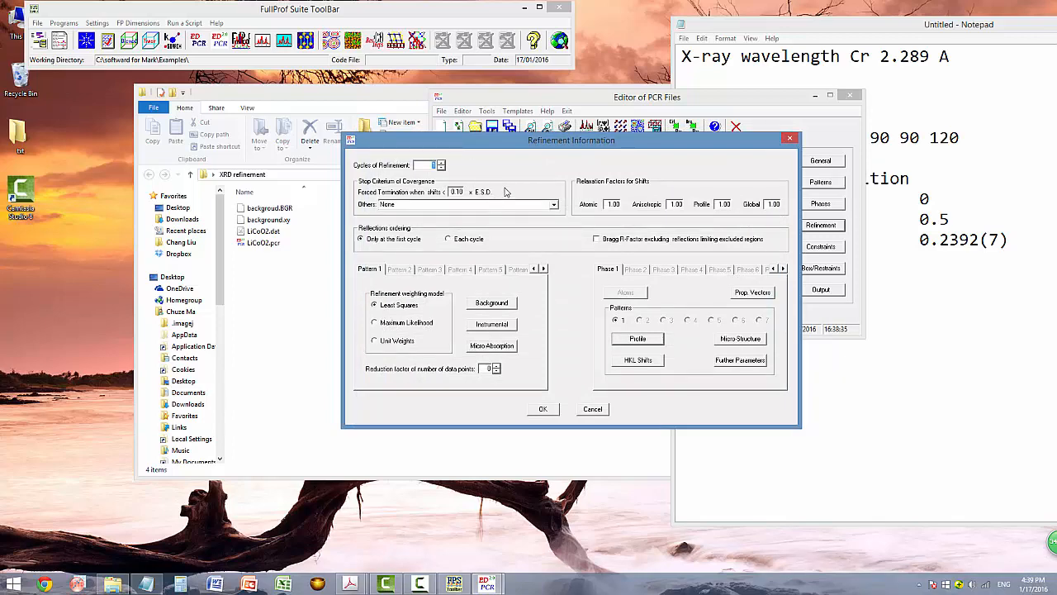
Import 70 background points from backgroud.BGR.
{"action": "left_click", "coordinate": [487, 303]}
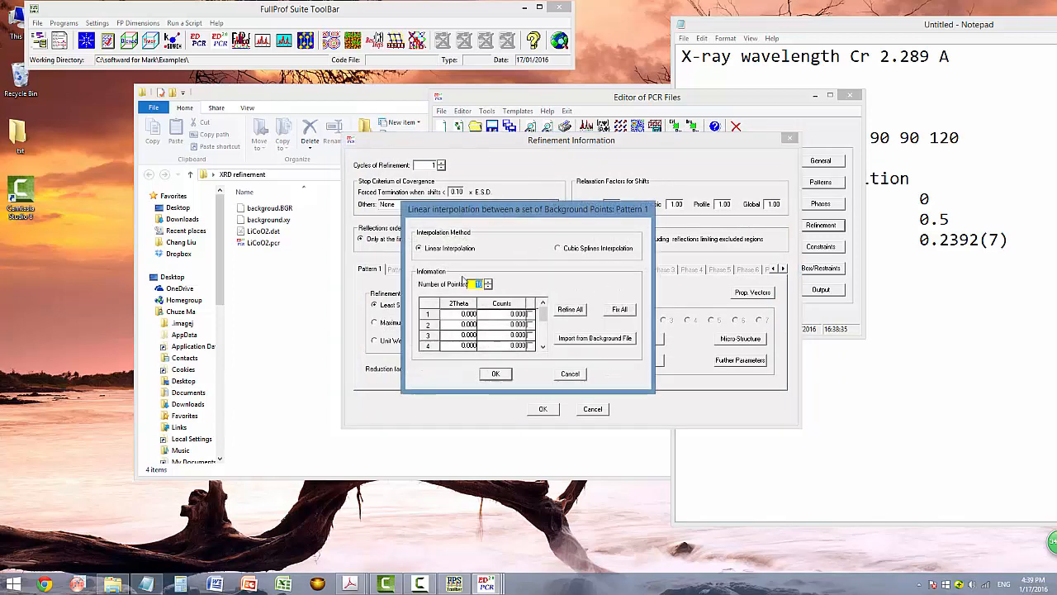
{"action": "left_click", "coordinate": [581, 337]}
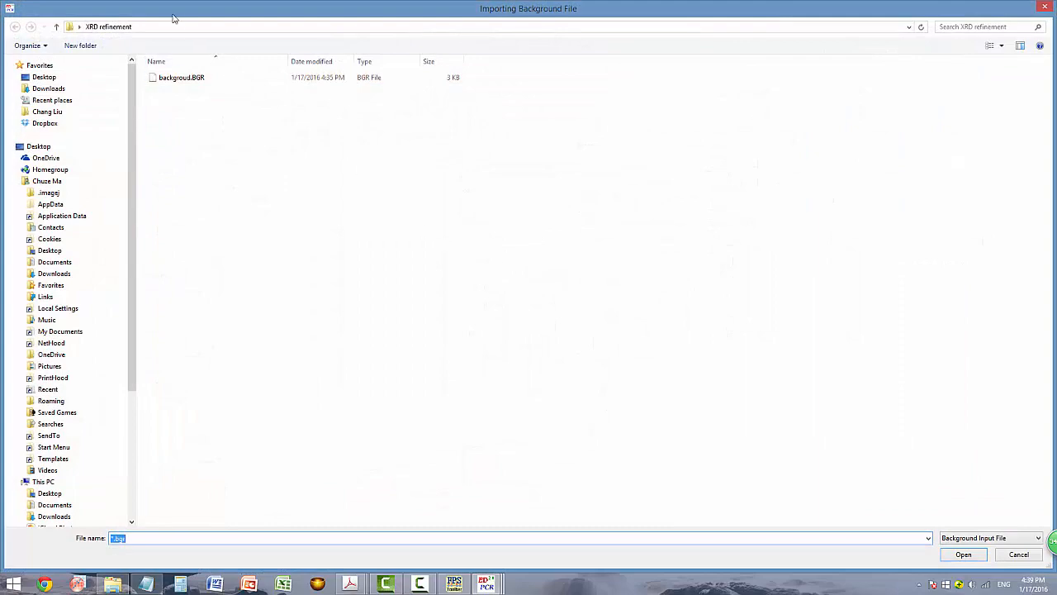
{"action": "left_click", "coordinate": [180, 79]}
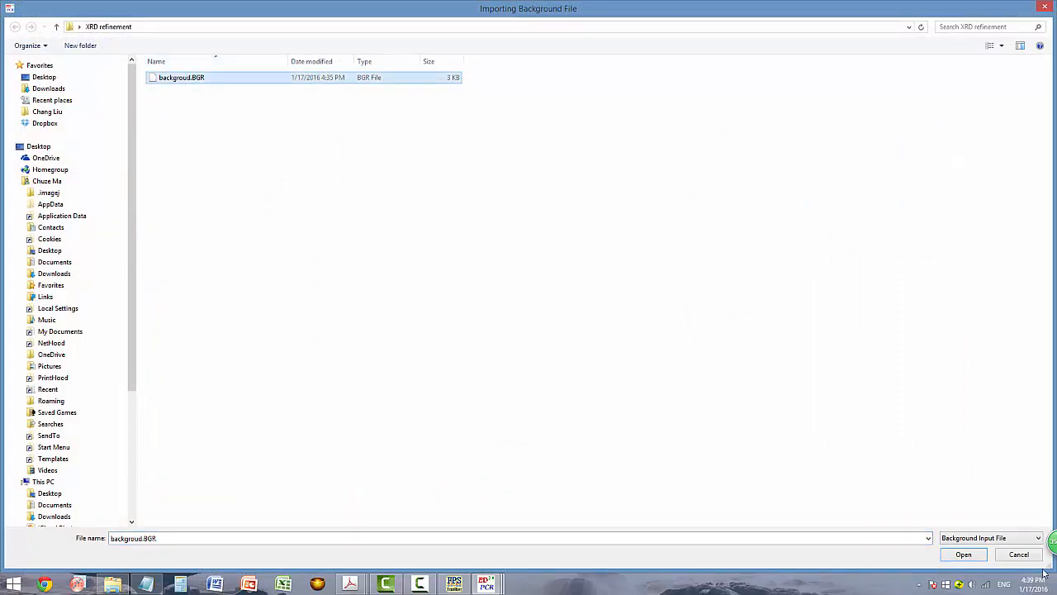
{"action": "left_click", "coordinate": [958, 555]}
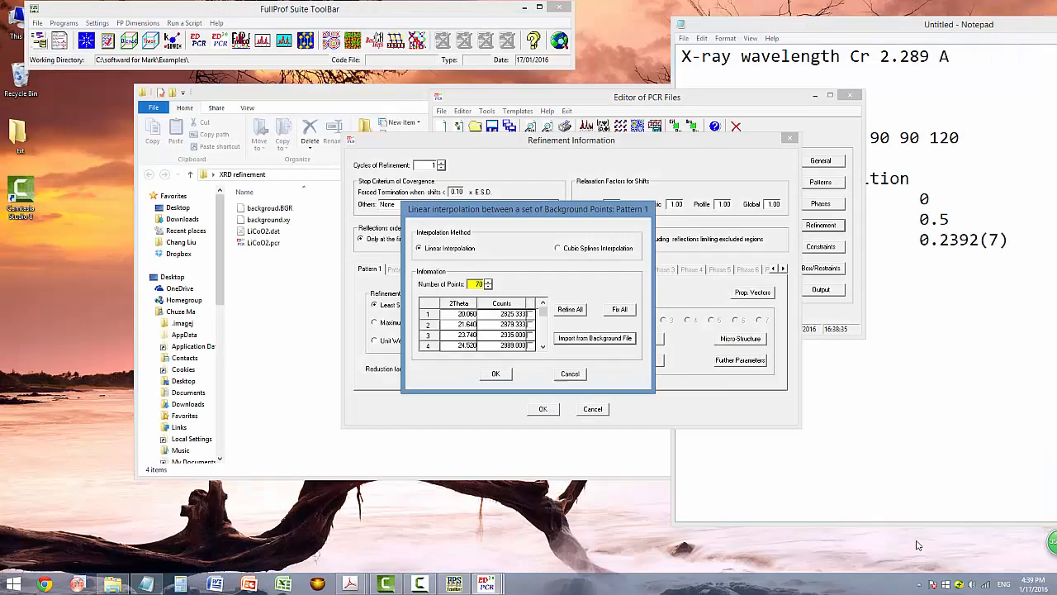
{"action": "left_click", "coordinate": [497, 374]}
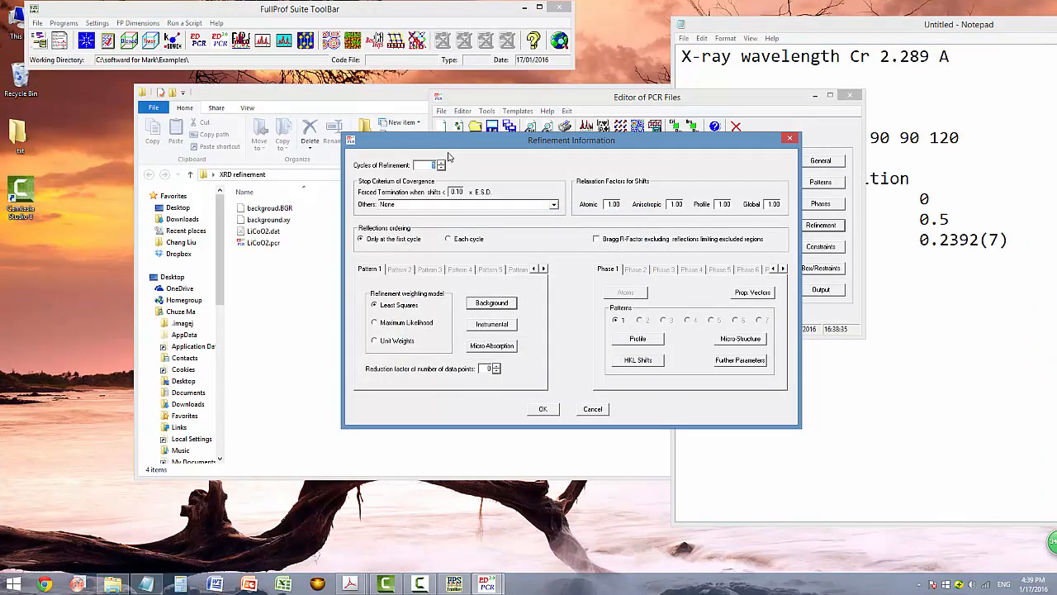
Set 30 refinement cycles and close the refinement settings.
{"action": "left_click_drag", "start_coordinate": [440, 147], "coordinate": [428, 151]}
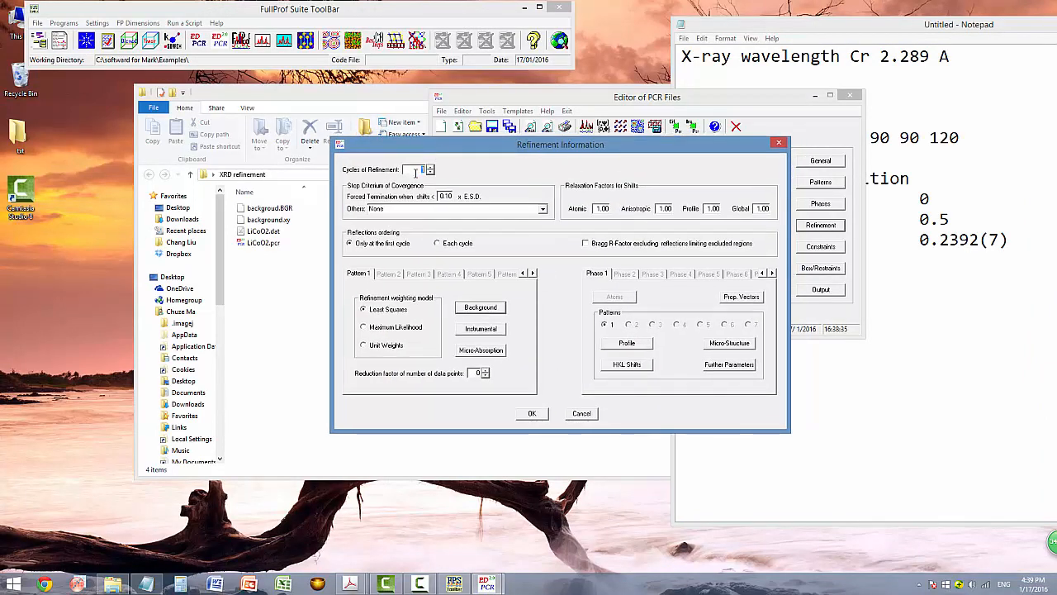
{"action": "left_click_drag", "start_coordinate": [534, 148], "coordinate": [525, 145]}
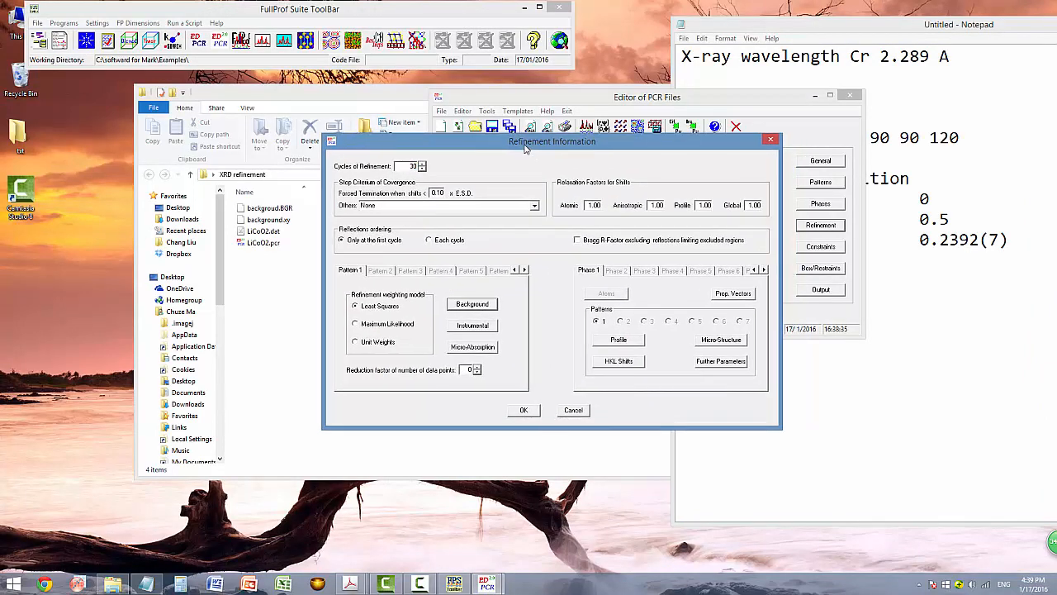
{"action": "left_click", "coordinate": [524, 410]}
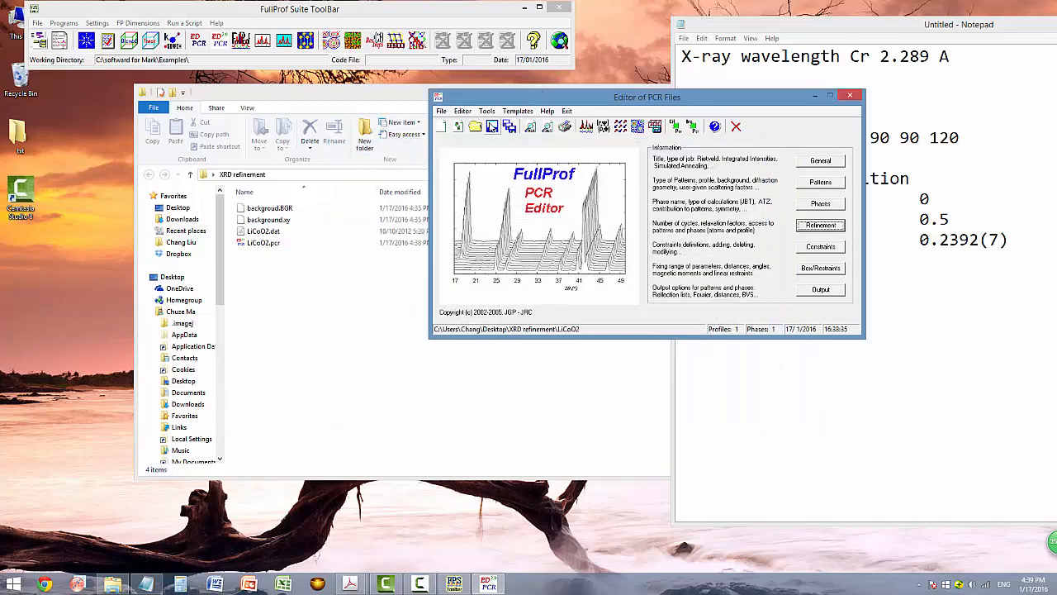
Review the phase profile parameters and background points without changing them.
{"action": "left_click", "coordinate": [811, 225]}
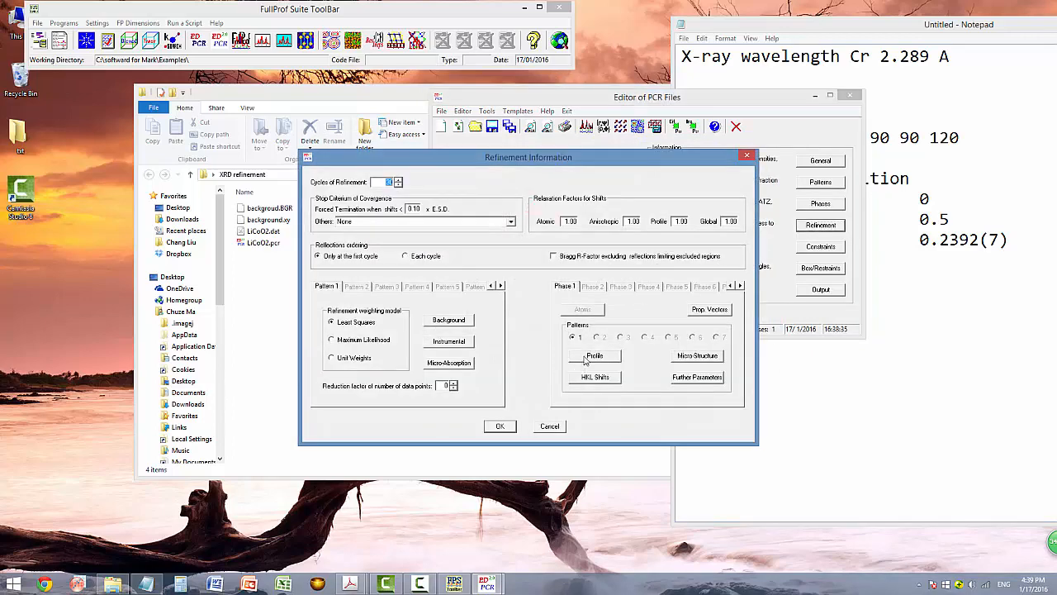
{"action": "left_click", "coordinate": [586, 356]}
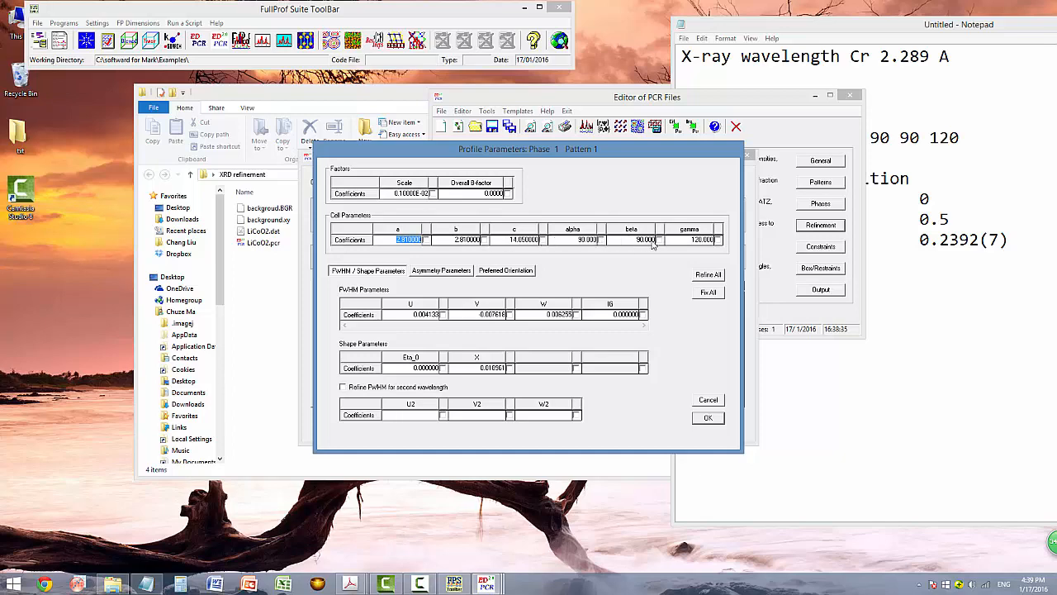
{"action": "left_click", "coordinate": [708, 418]}
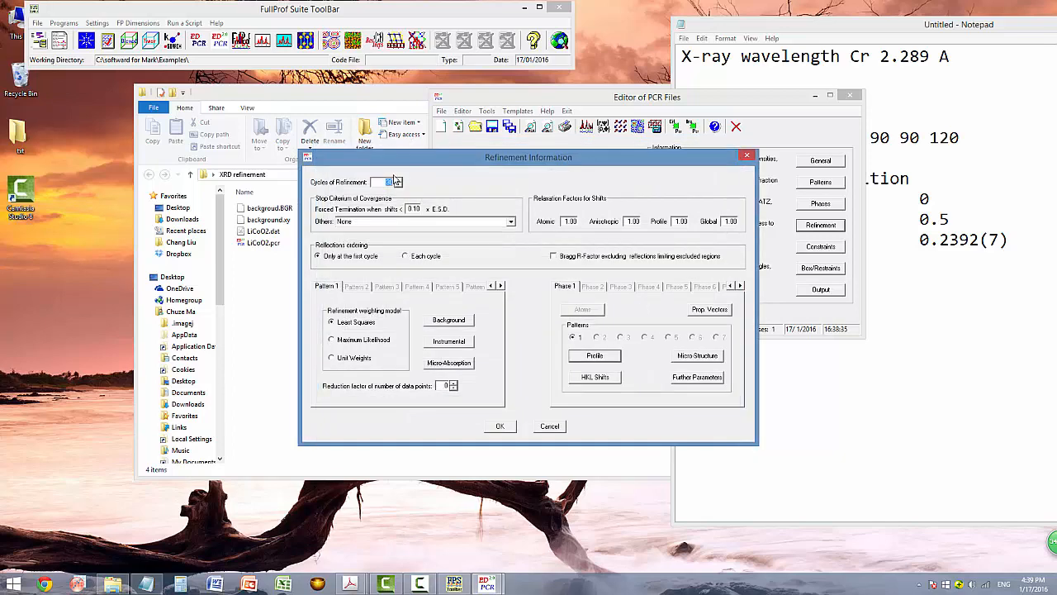
{"action": "left_click", "coordinate": [450, 322]}
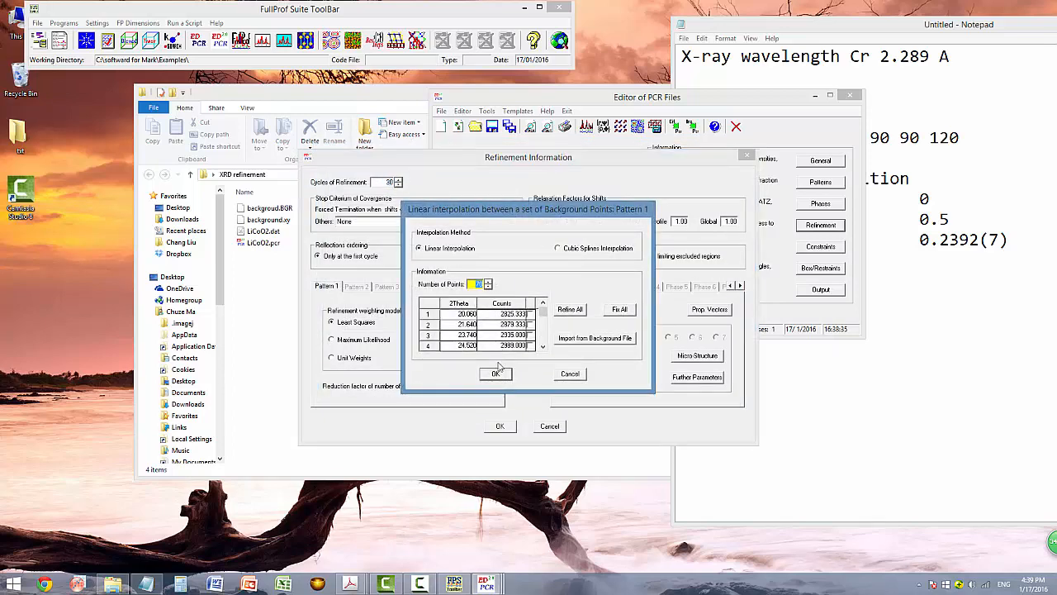
{"action": "left_click", "coordinate": [496, 373]}
Flag the instrumental Zero shift for refinement and close the refinement settings.
{"action": "left_click", "coordinate": [449, 341]}
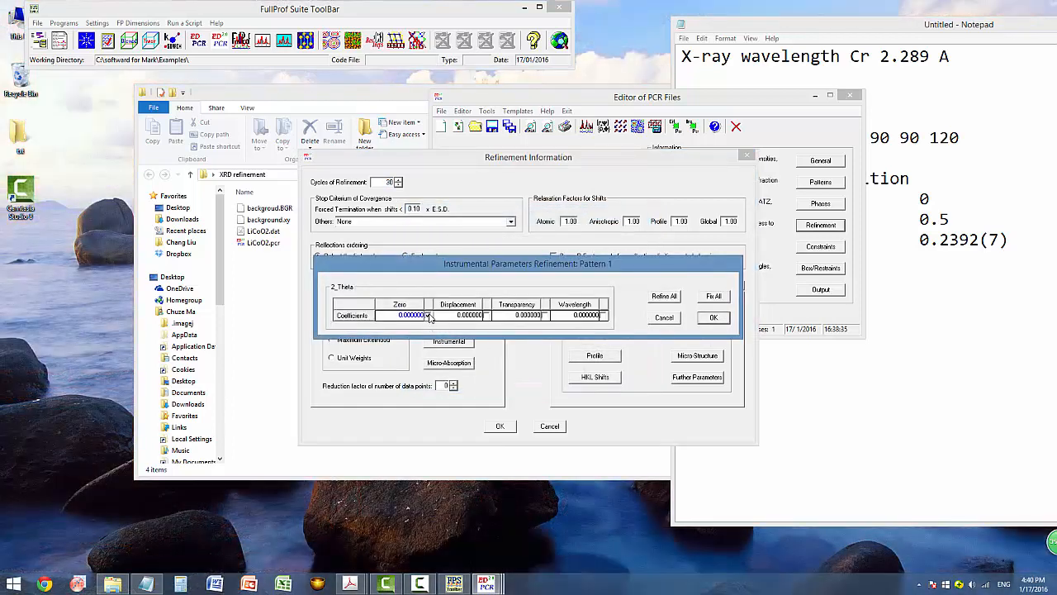
{"action": "left_click", "coordinate": [428, 316]}
{"action": "left_click", "coordinate": [714, 318]}
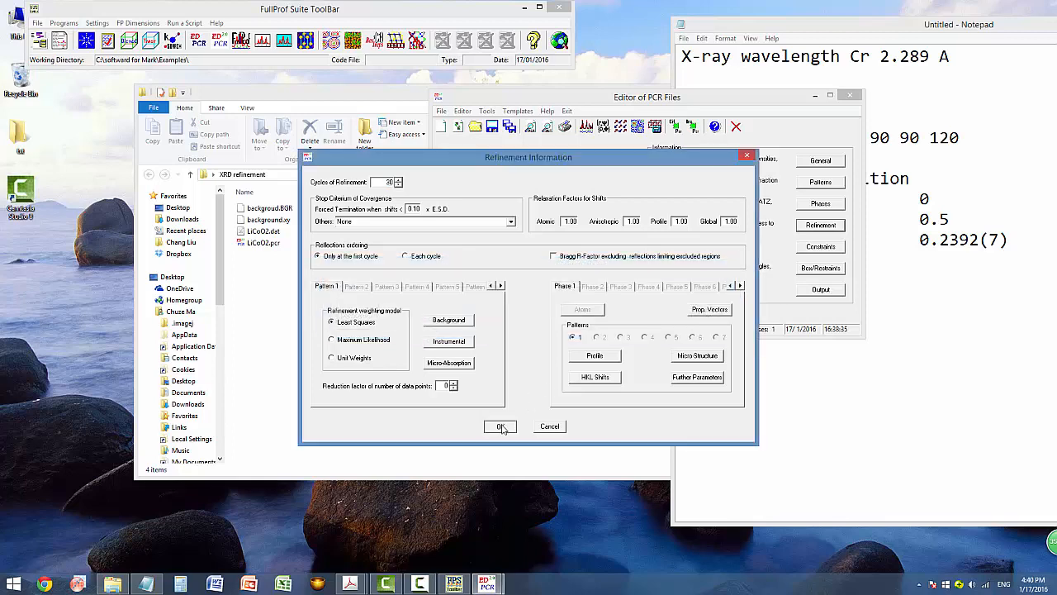
{"action": "left_click", "coordinate": [500, 426]}
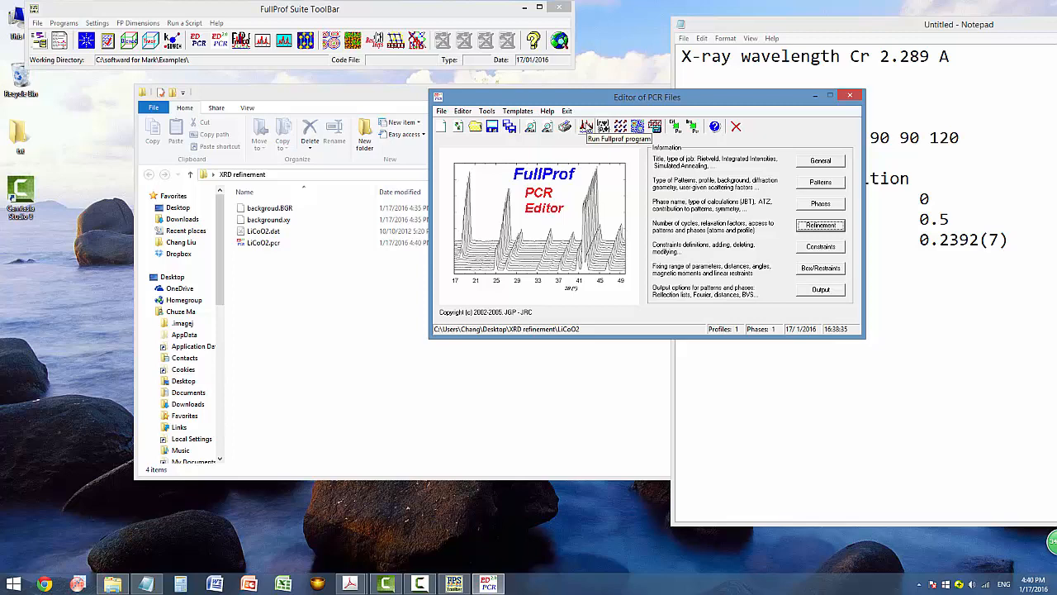
Run FullProf, converging at cycle 4 with Chi2 396, and reload the PCR file.
{"action": "left_click", "coordinate": [586, 126]}
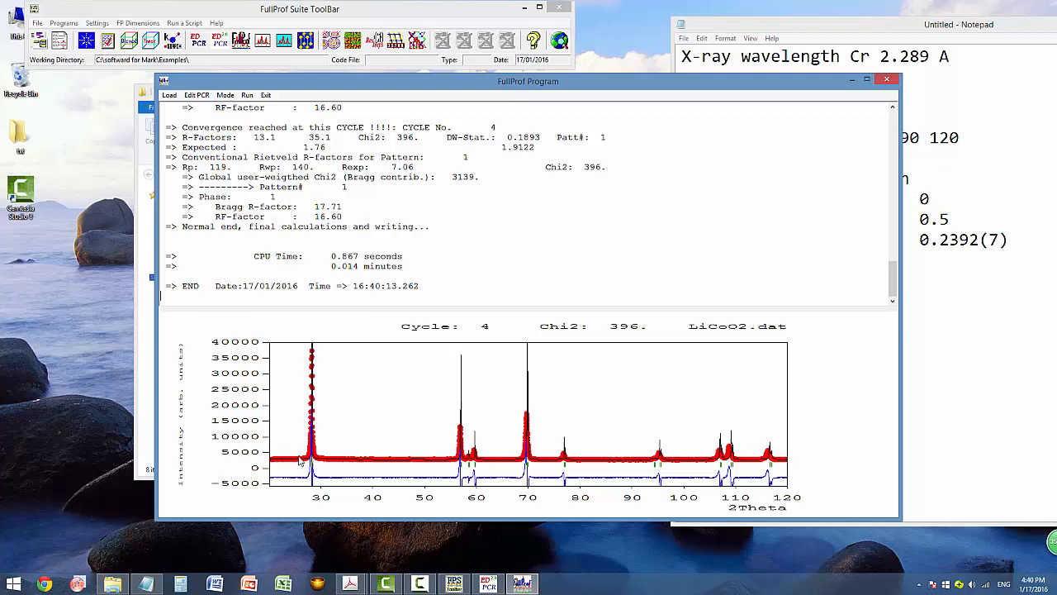
{"action": "left_click", "coordinate": [888, 81]}
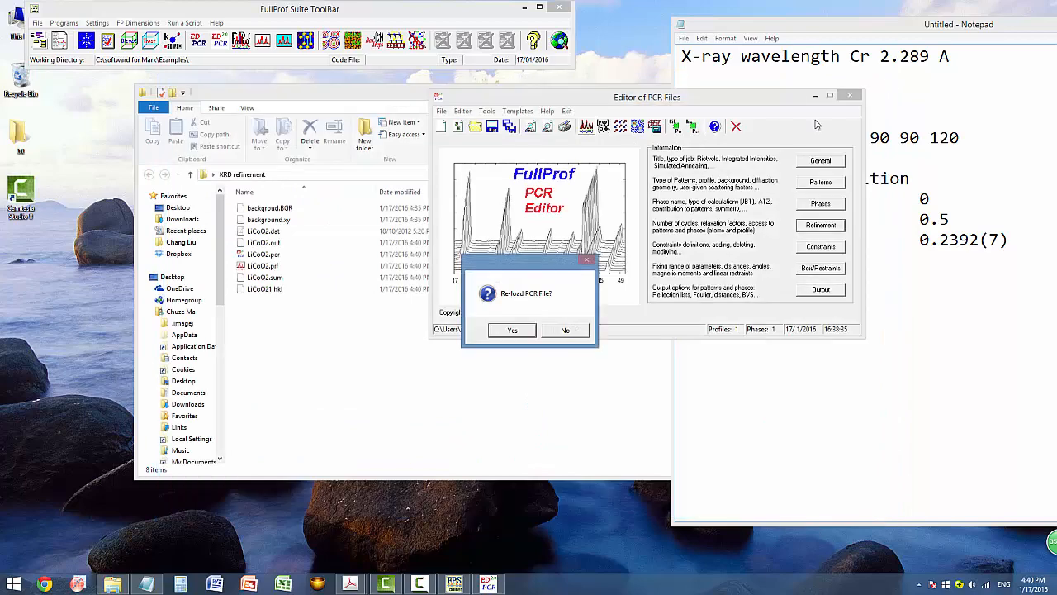
{"action": "left_click", "coordinate": [510, 331]}
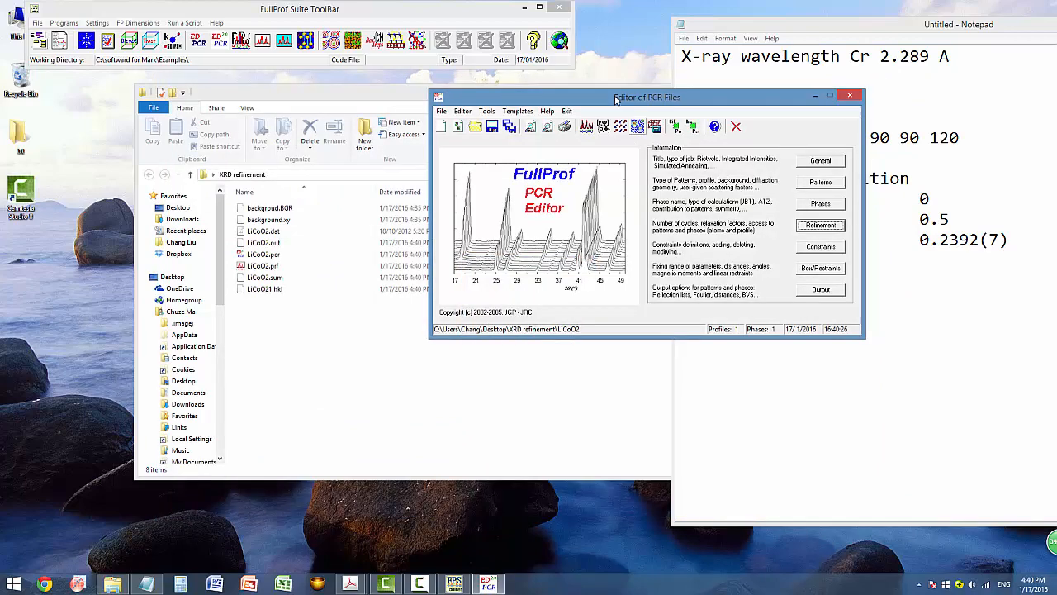
Refine cell parameters a and b, save the PCR, and rerun FullProf to Chi2 321.
{"action": "left_click", "coordinate": [778, 242]}
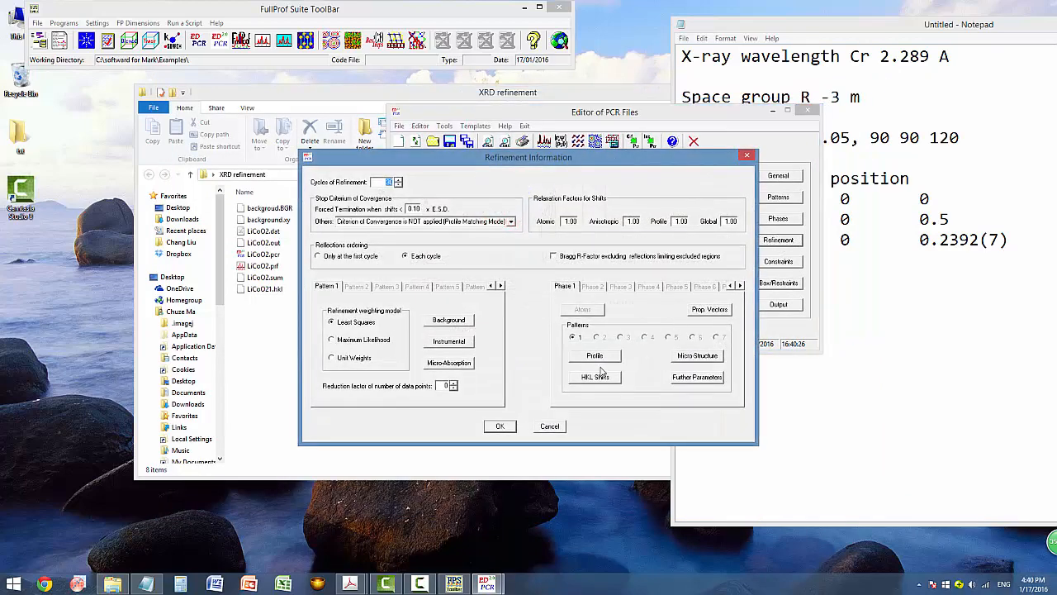
{"action": "left_click", "coordinate": [578, 357]}
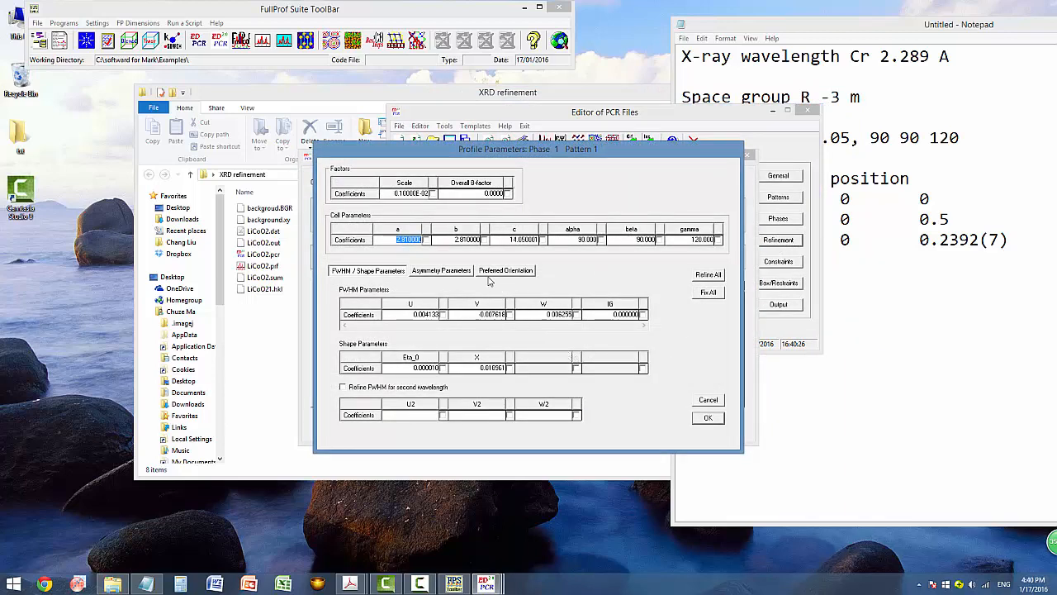
{"action": "left_click", "coordinate": [426, 240]}
{"action": "left_click", "coordinate": [484, 239]}
{"action": "left_click", "coordinate": [704, 418]}
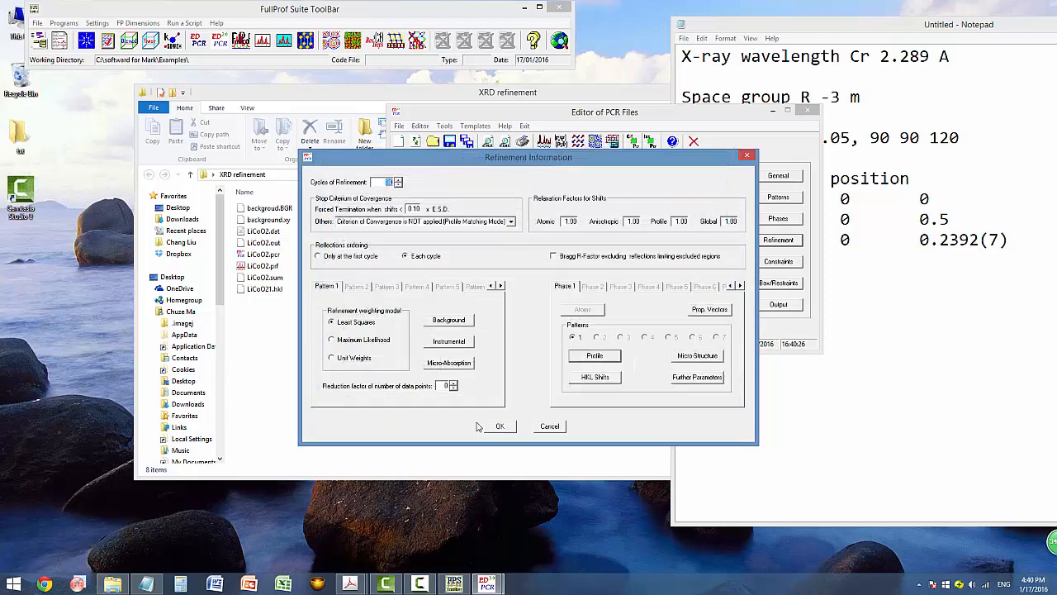
{"action": "left_click", "coordinate": [493, 425]}
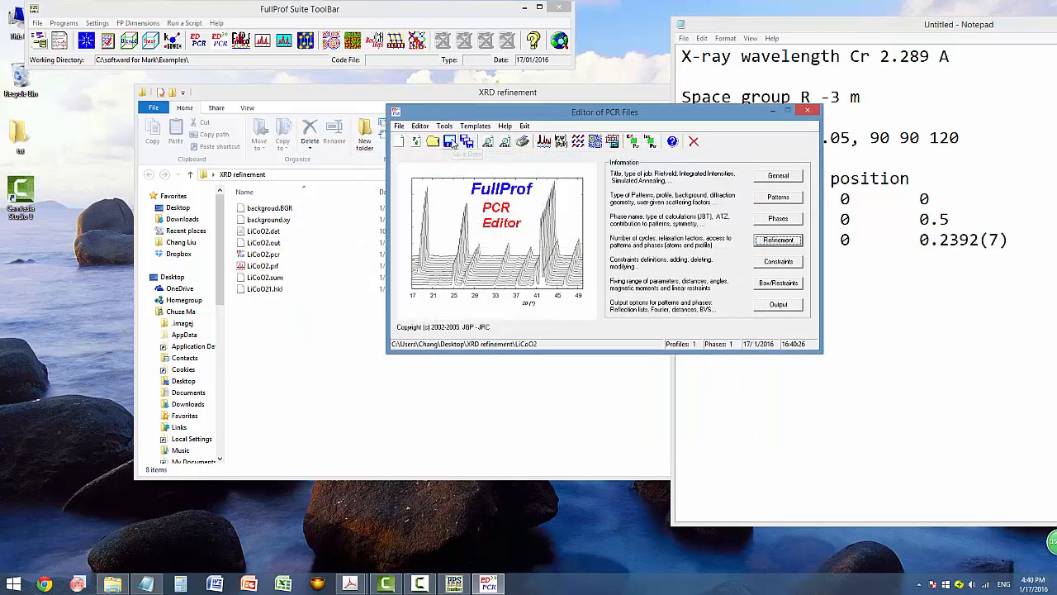
{"action": "left_click", "coordinate": [450, 141]}
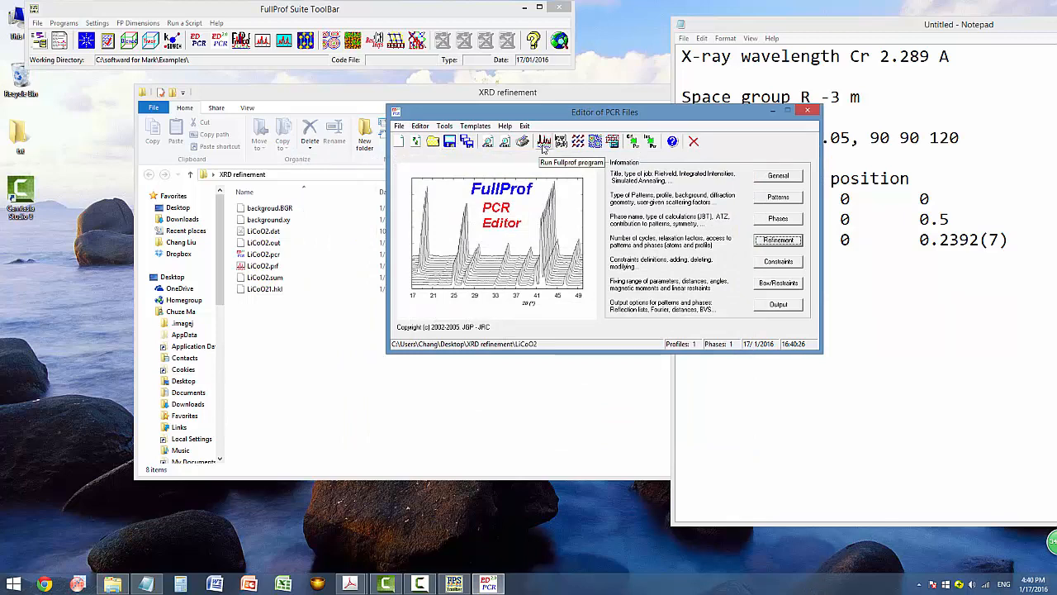
{"action": "left_click", "coordinate": [542, 141]}
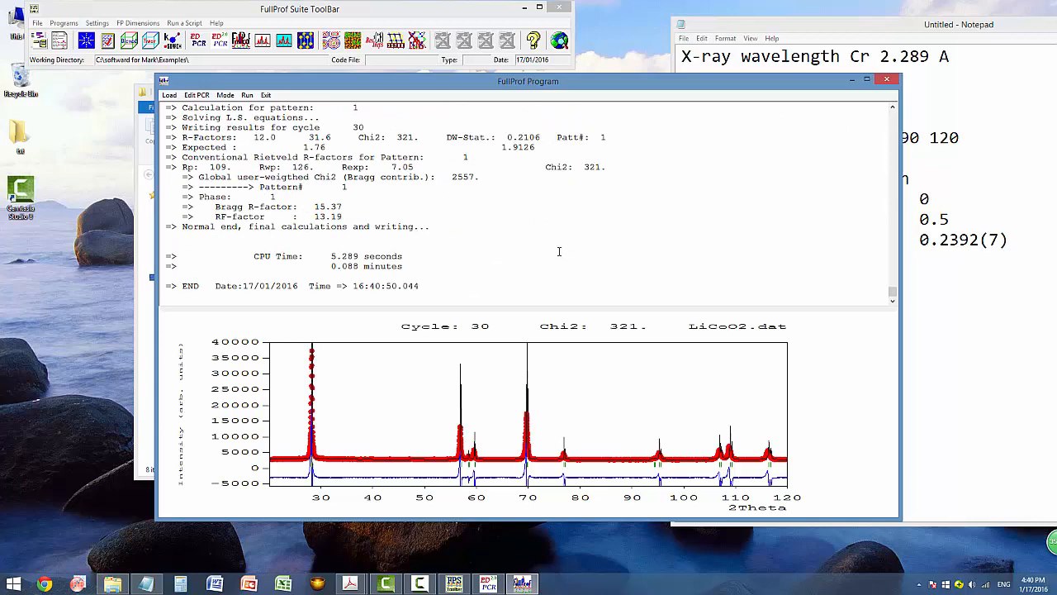
Reload the updated PCR file and flag cell parameter c for refinement.
{"action": "left_click", "coordinate": [886, 78]}
{"action": "left_click", "coordinate": [502, 327]}
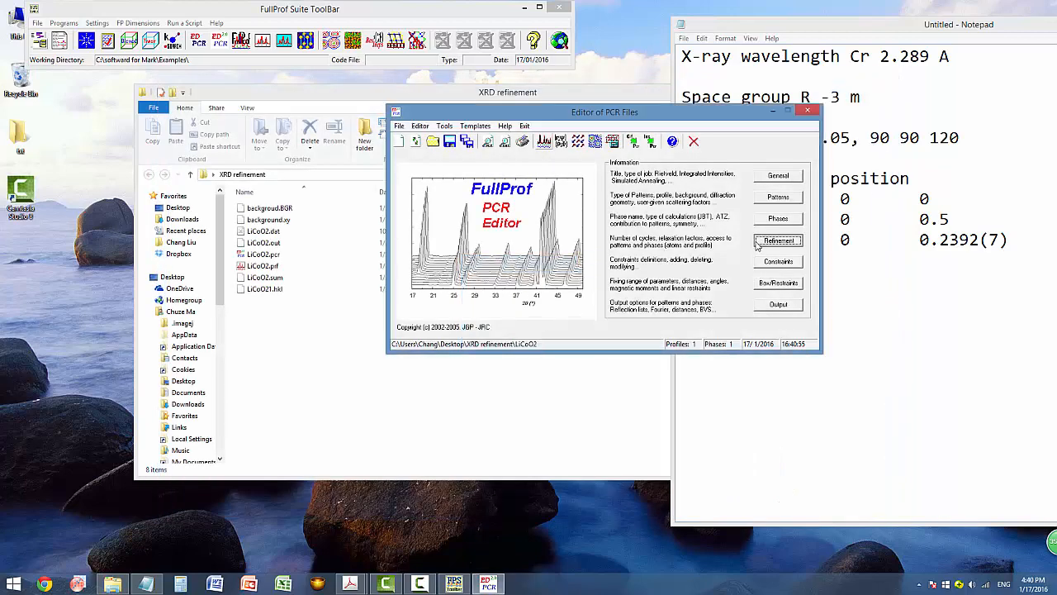
{"action": "left_click", "coordinate": [758, 241]}
{"action": "left_click", "coordinate": [595, 357]}
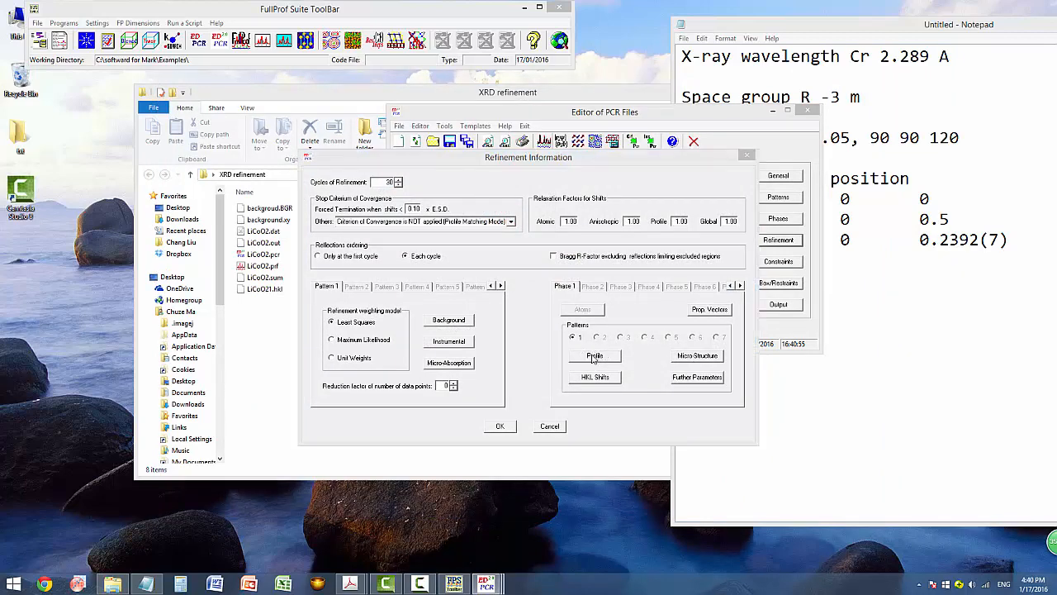
{"action": "left_click", "coordinate": [543, 240]}
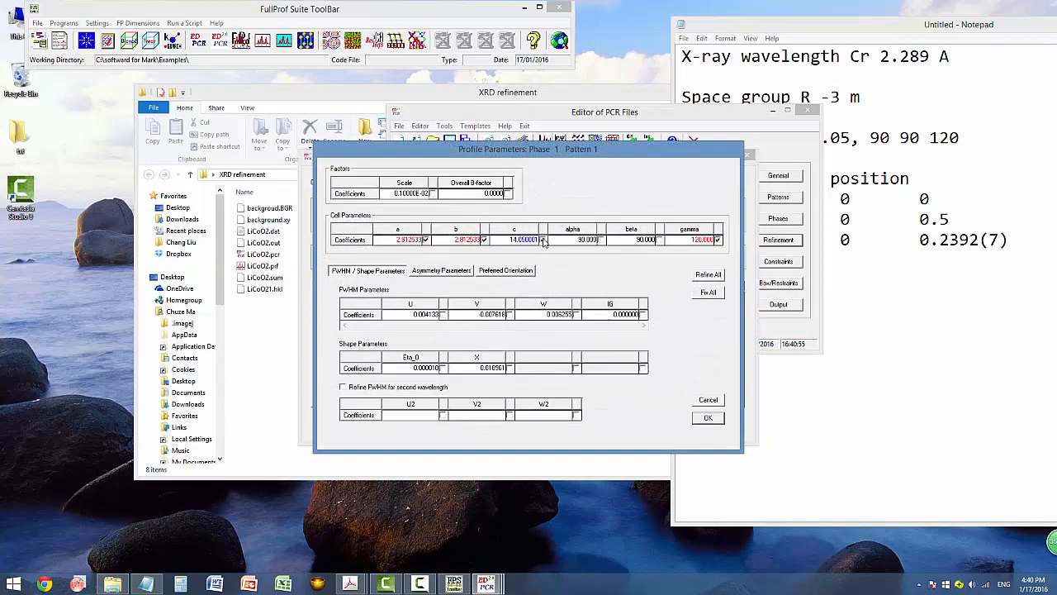
{"action": "left_click", "coordinate": [697, 419]}
{"action": "left_click", "coordinate": [502, 427]}
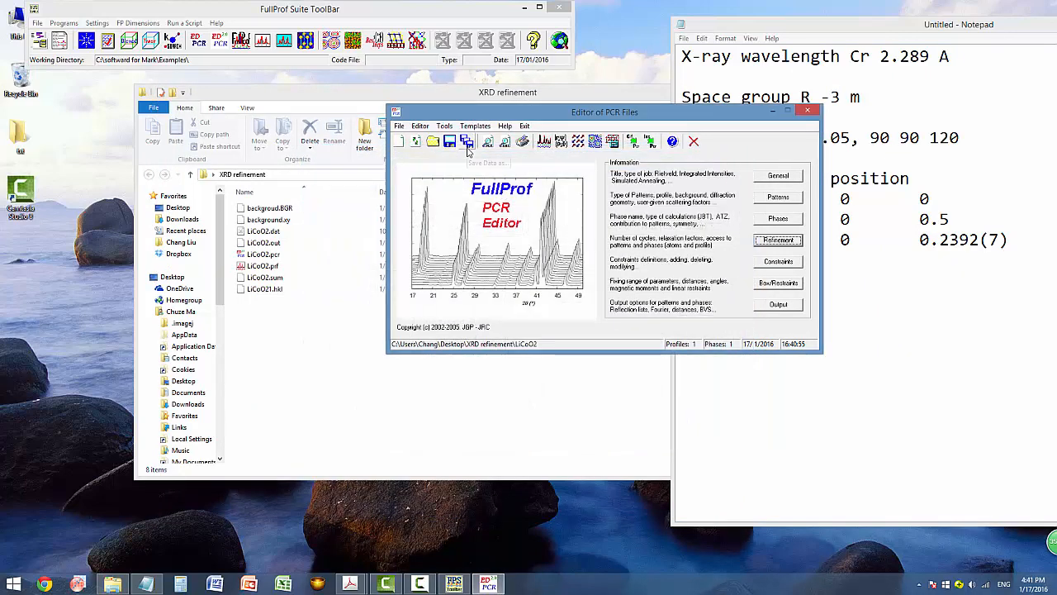
Rerun FullProf to Chi2 213 and reload the updated PCR file.
{"action": "left_click", "coordinate": [543, 142]}
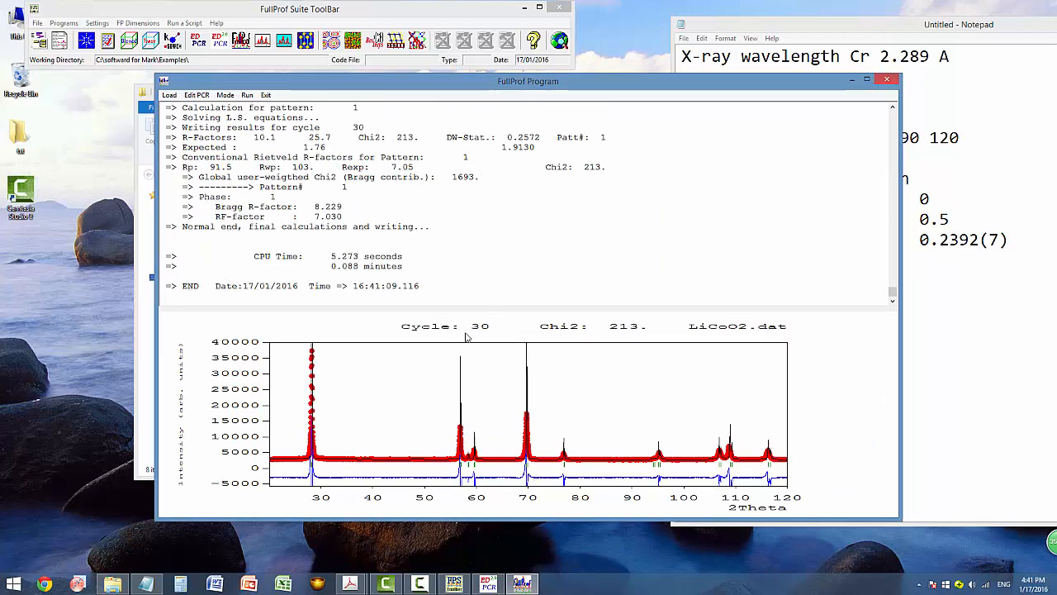
{"action": "left_click", "coordinate": [889, 80]}
{"action": "left_click", "coordinate": [498, 329]}
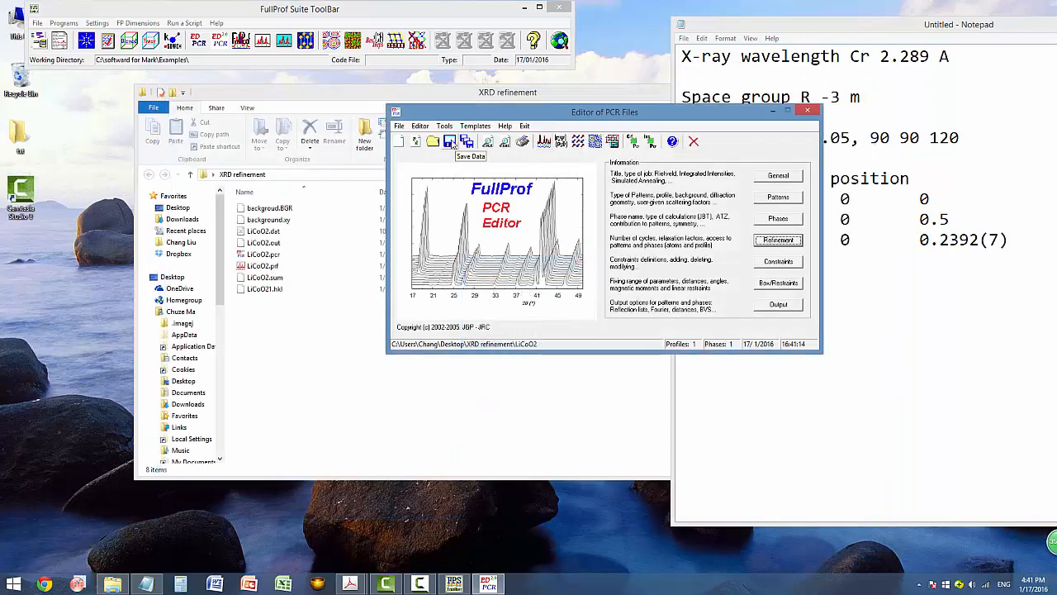
Rerun the refinement and reload the updated PCR file.
{"action": "left_click", "coordinate": [544, 142]}
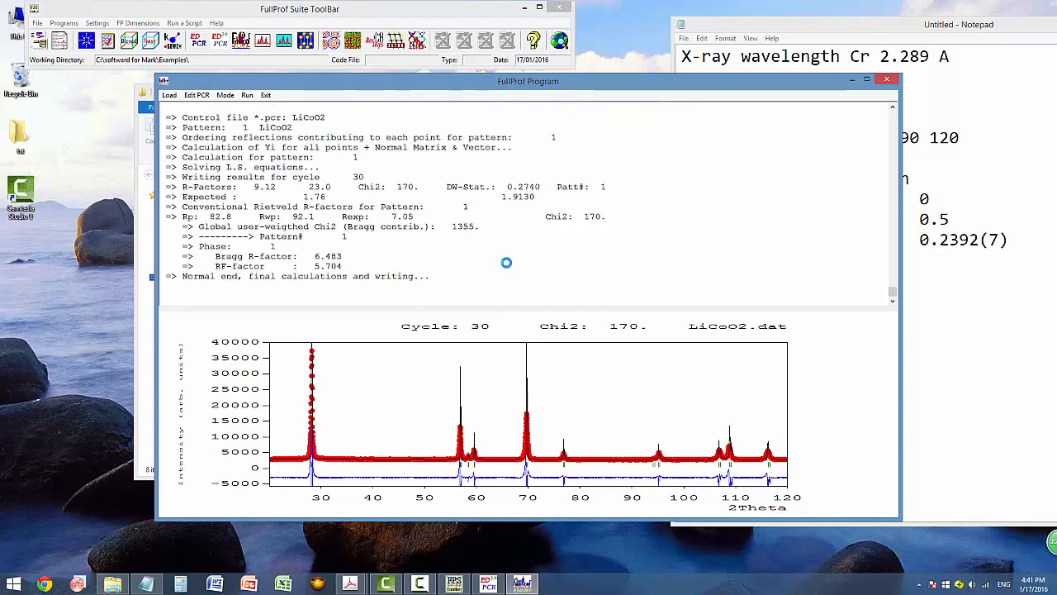
{"action": "left_click", "coordinate": [886, 78]}
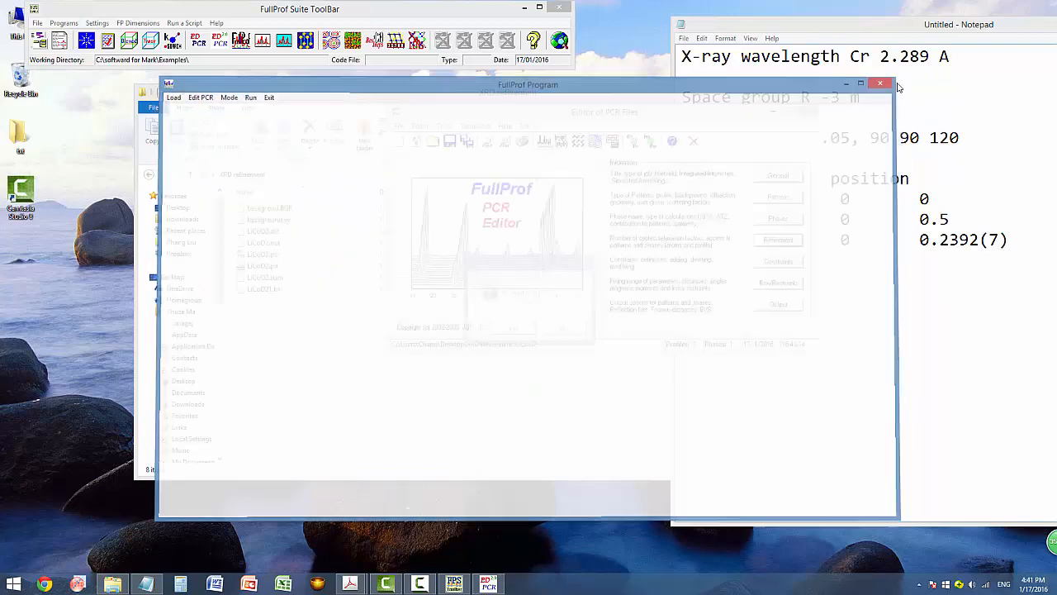
{"action": "left_click", "coordinate": [523, 330]}
Review the phase profile parameters unchanged, rerun FullProf and reload the PCR.
{"action": "left_click", "coordinate": [778, 240]}
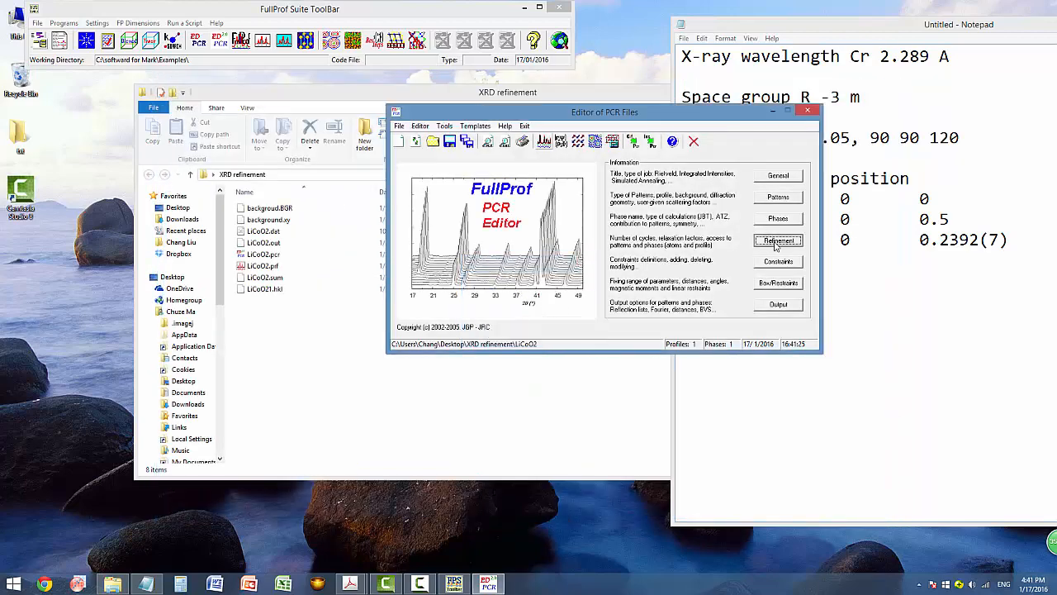
{"action": "left_click", "coordinate": [605, 357]}
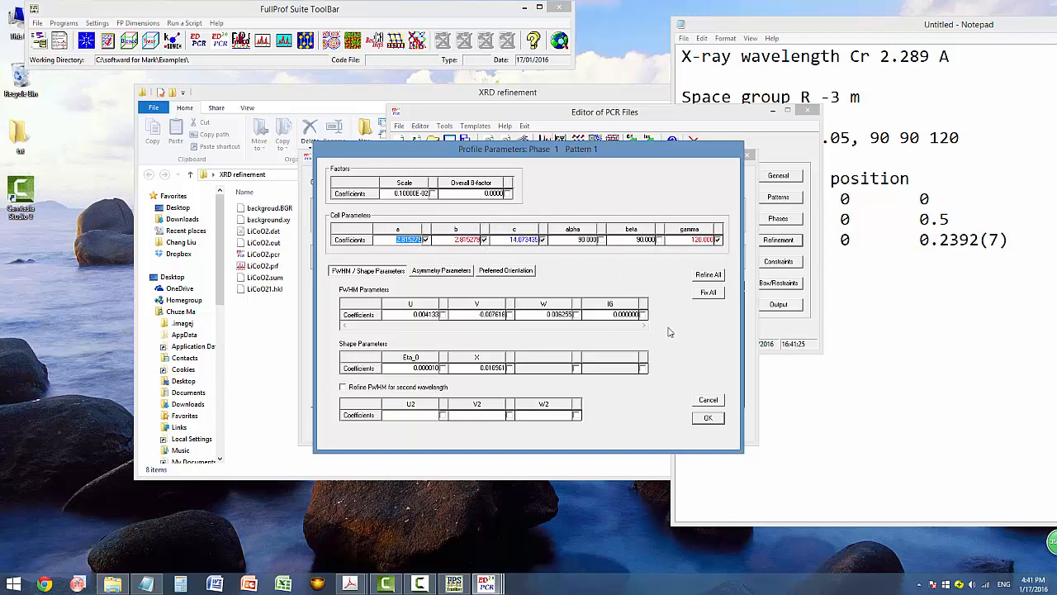
{"action": "left_click", "coordinate": [705, 420]}
{"action": "left_click", "coordinate": [504, 426]}
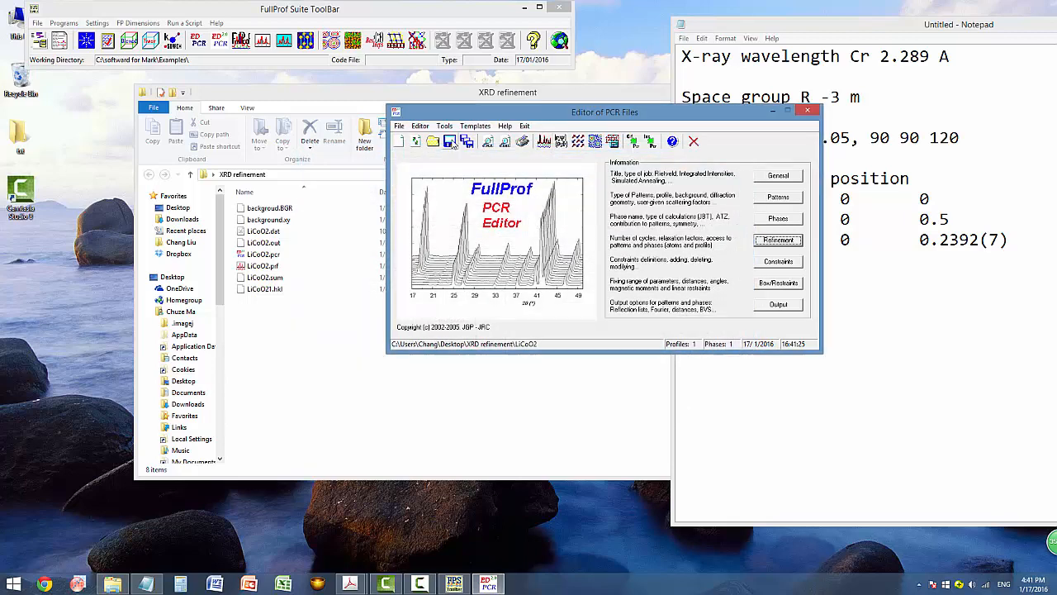
{"action": "left_click", "coordinate": [544, 142]}
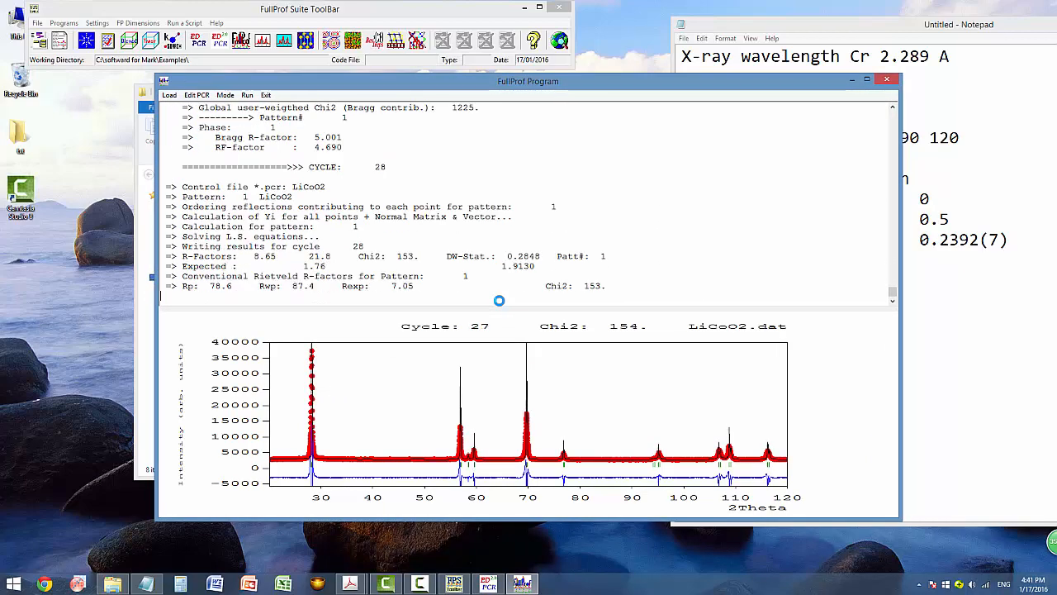
{"action": "left_click", "coordinate": [888, 80]}
{"action": "left_click", "coordinate": [511, 330]}
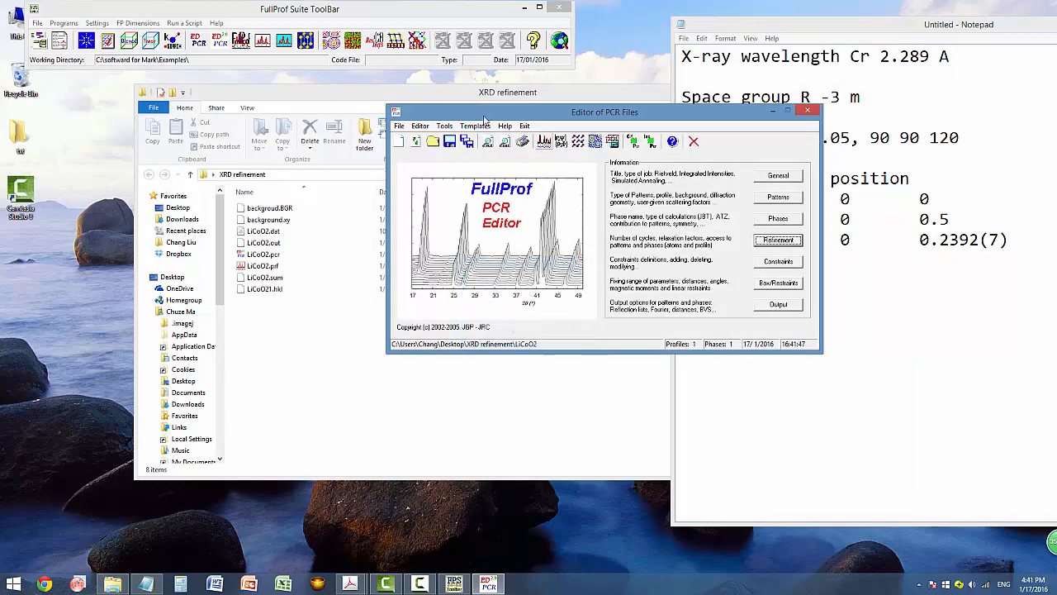
Run FullProf a final time and check Chi2 144 and Bragg R-factor 4.682.
{"action": "left_click", "coordinate": [544, 142]}
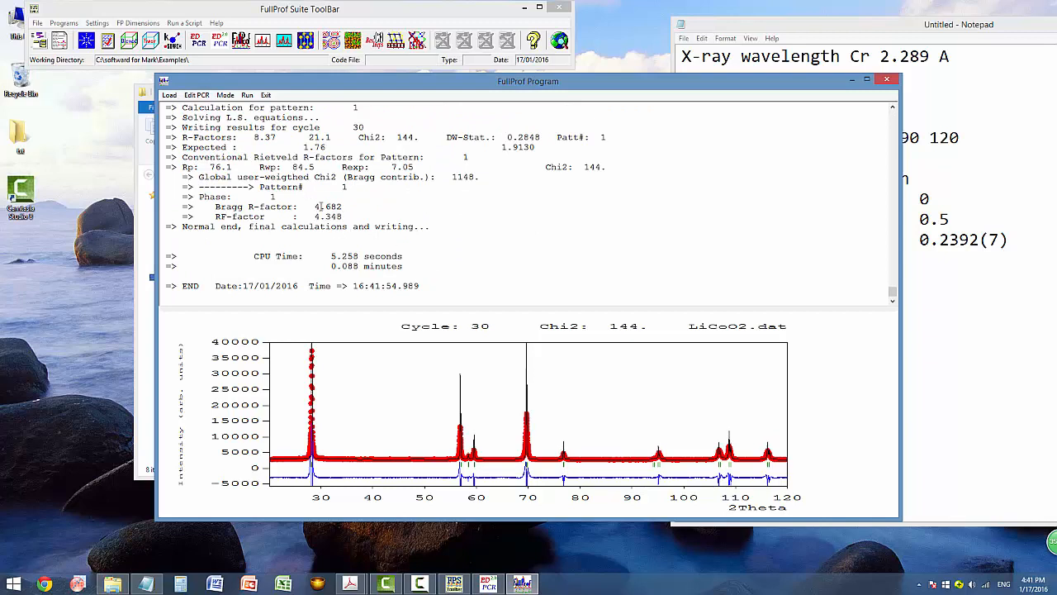
{"action": "left_click_drag", "start_coordinate": [317, 205], "coordinate": [345, 215]}
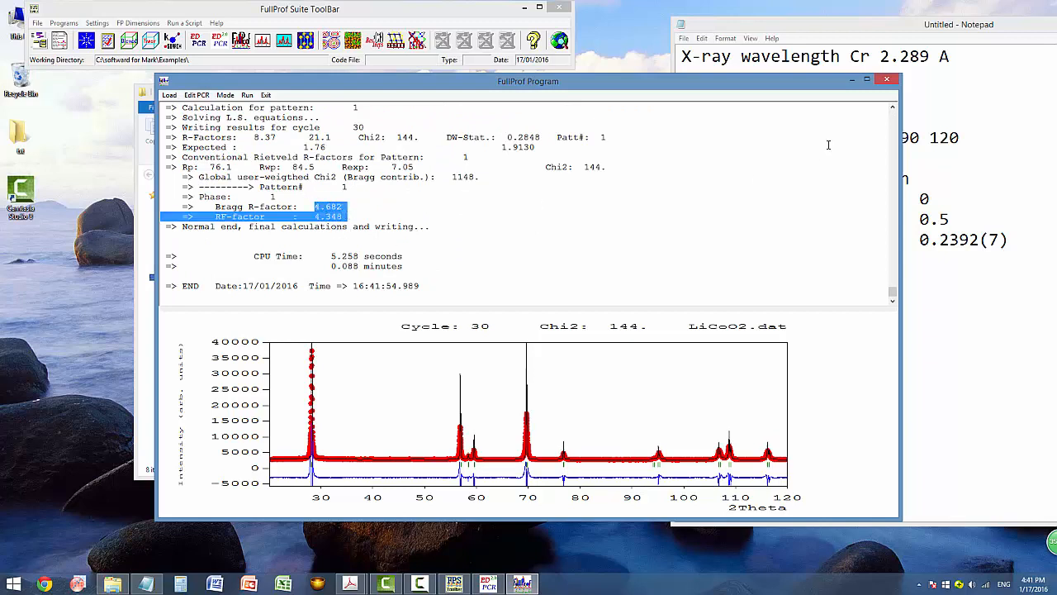
{"action": "left_click", "coordinate": [890, 80]}
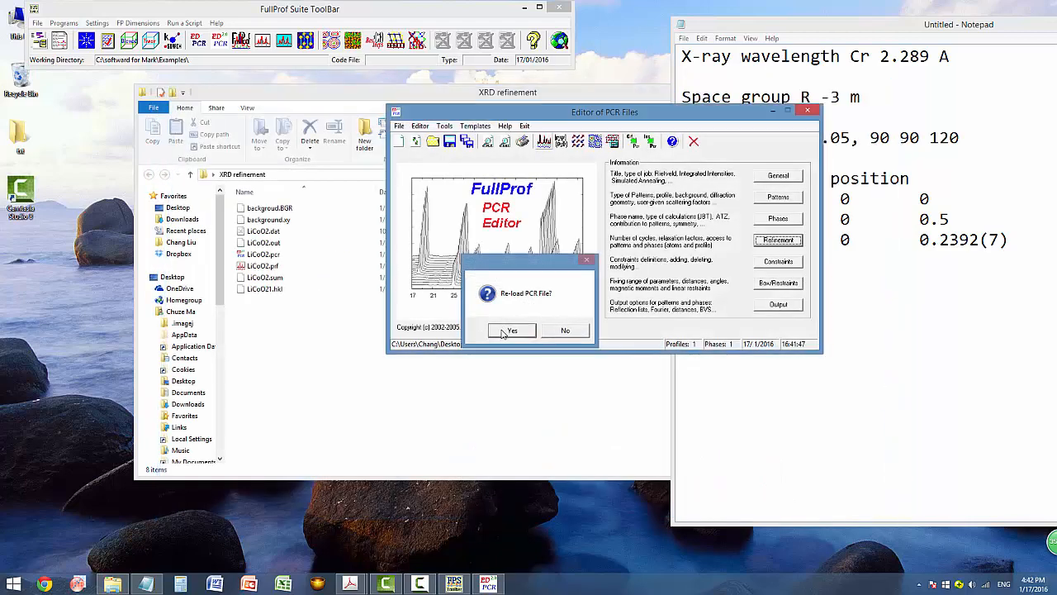
Reload the PCR and flag phase 1's U peak-width parameter for refinement.
{"action": "left_click", "coordinate": [503, 329]}
{"action": "left_click", "coordinate": [774, 244]}
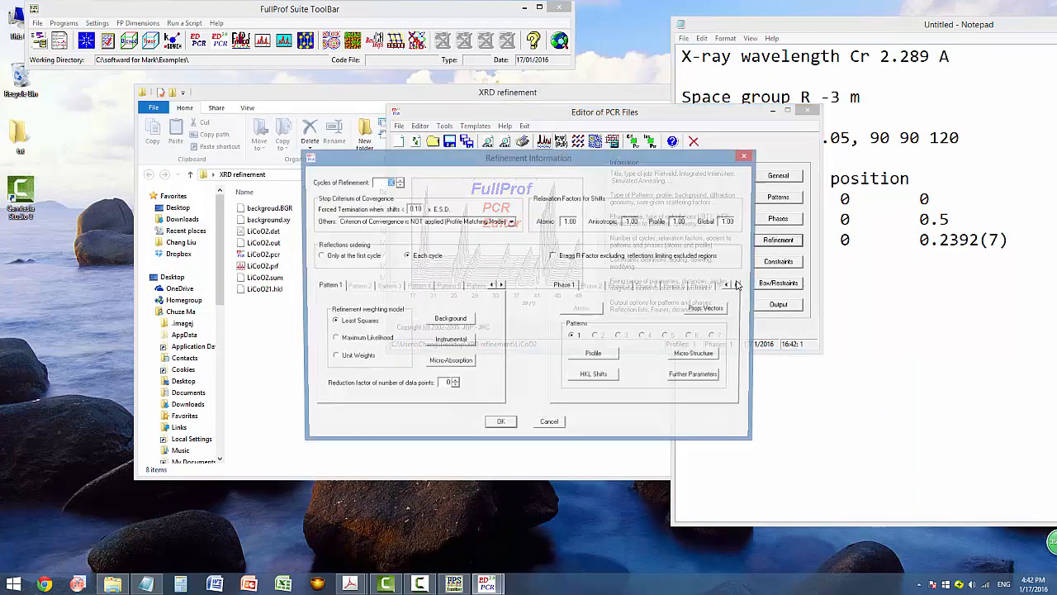
{"action": "left_click", "coordinate": [597, 356]}
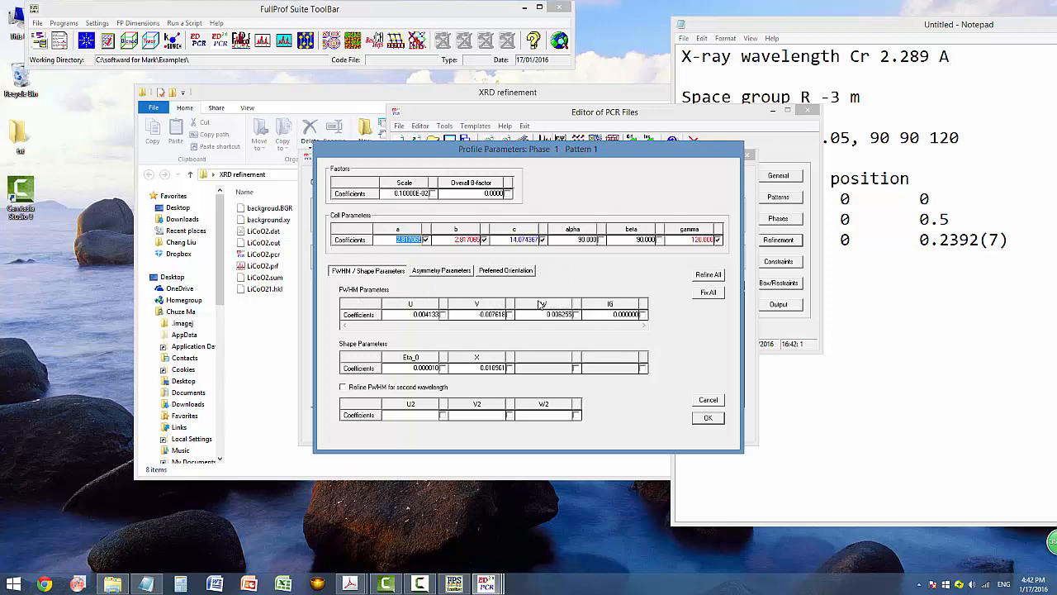
{"action": "left_click", "coordinate": [442, 315]}
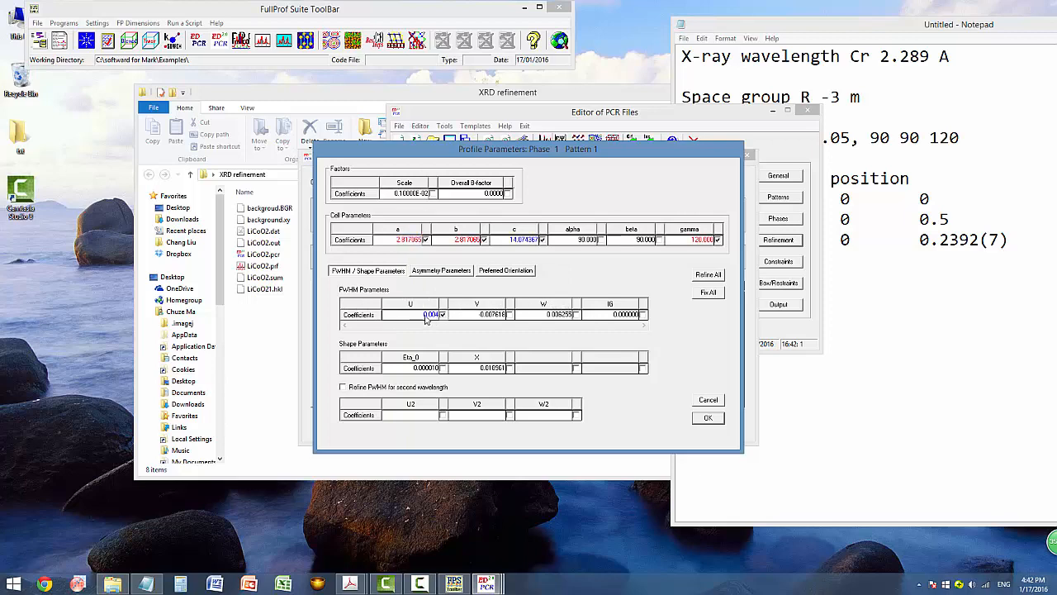
{"action": "left_click", "coordinate": [708, 417]}
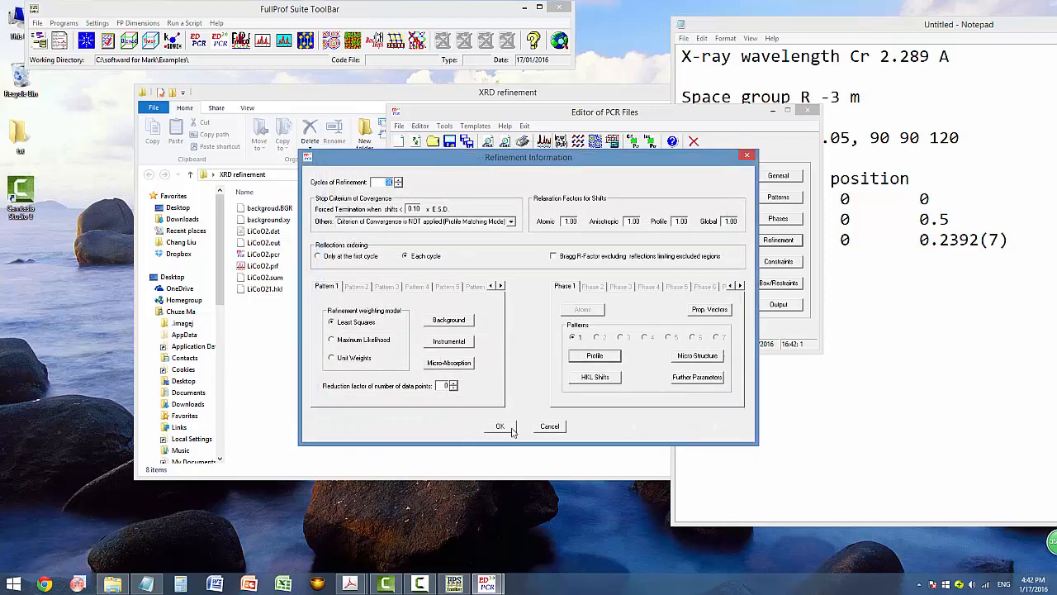
{"action": "left_click", "coordinate": [506, 430]}
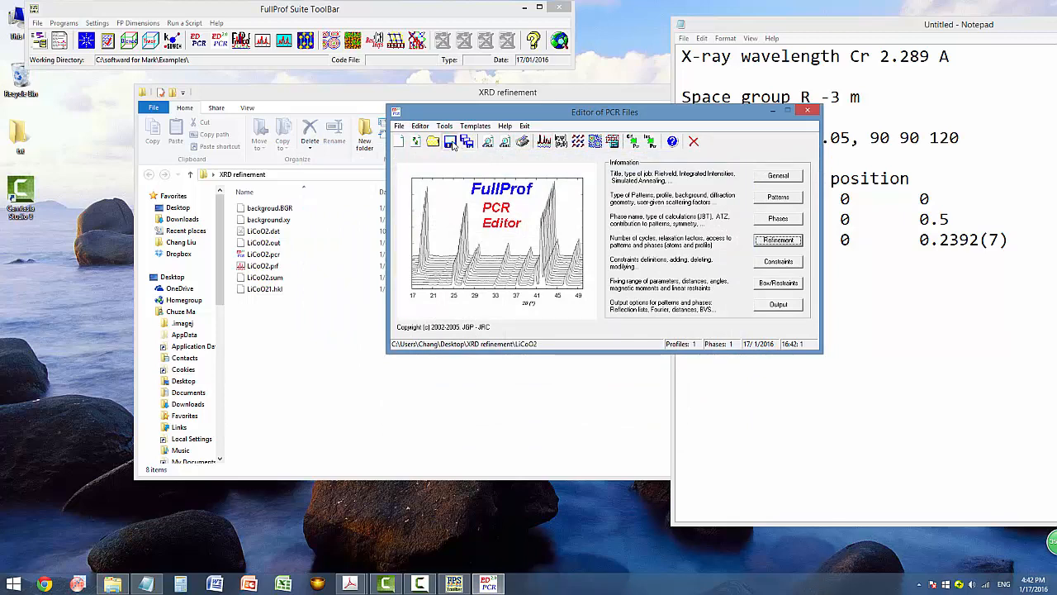
Run FullProf twice, reloading the PCR, until it converges at cycle 6 with Chi2 43.2.
{"action": "left_click", "coordinate": [543, 140]}
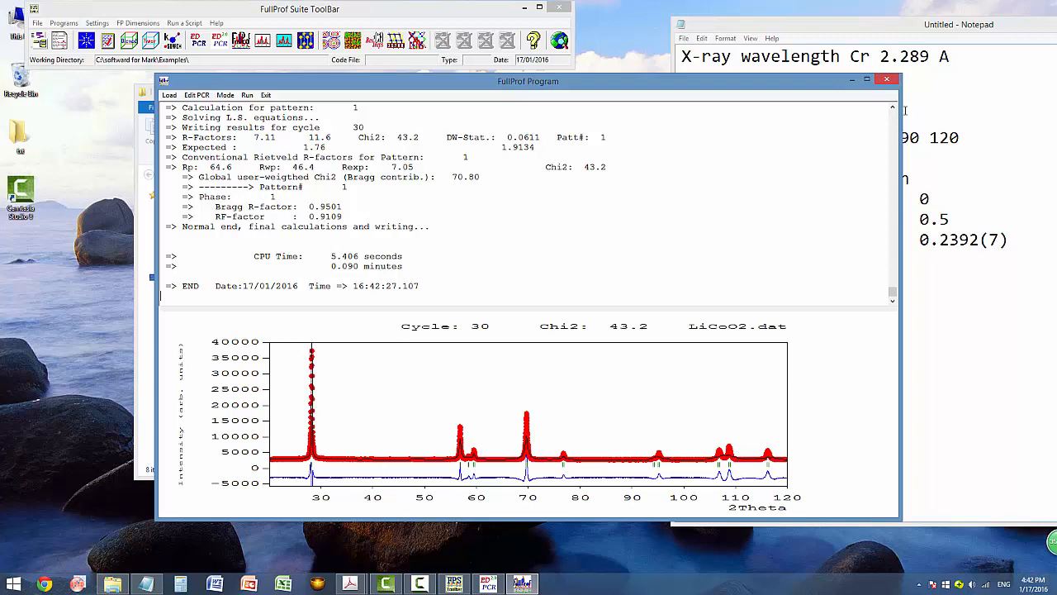
{"action": "left_click", "coordinate": [889, 82]}
{"action": "left_click", "coordinate": [505, 332]}
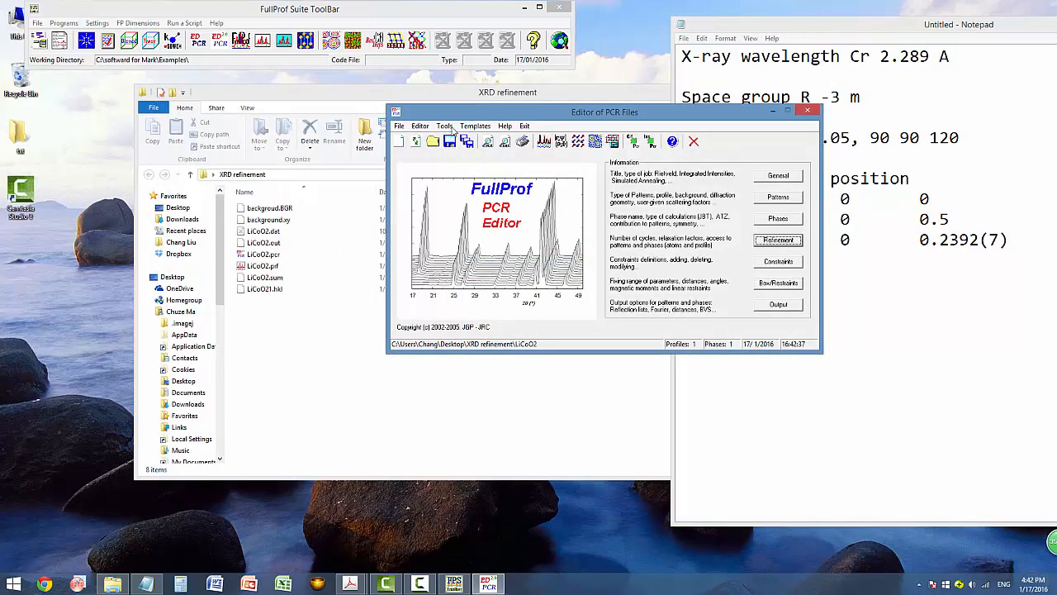
{"action": "left_click", "coordinate": [543, 141]}
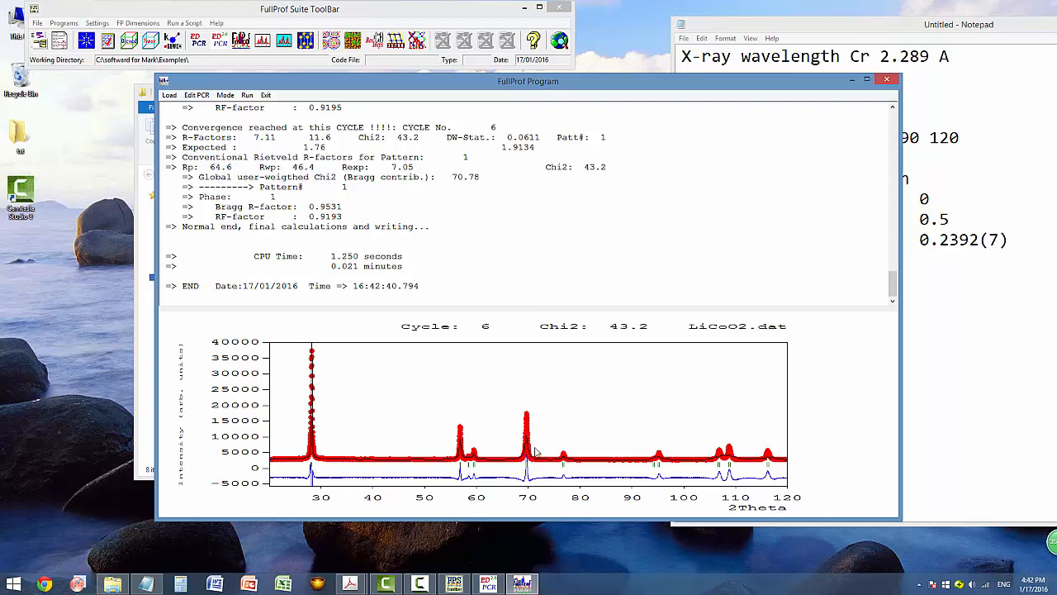
{"action": "left_click", "coordinate": [890, 80]}
{"action": "left_click", "coordinate": [506, 332]}
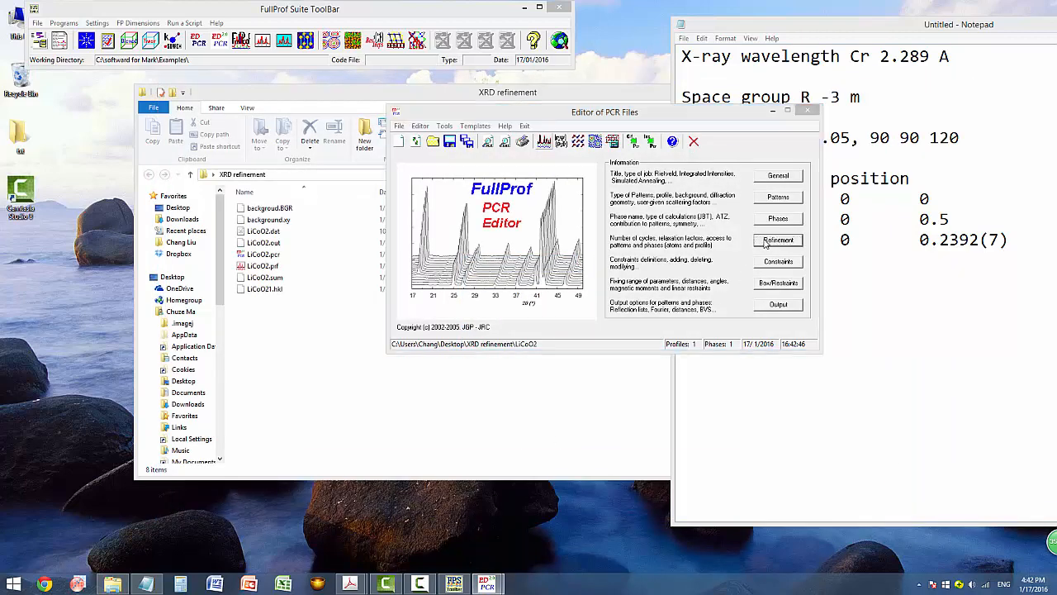
Also refine the V peak-width parameter and run FullProf, which stops at cycle 19 with Chi2 32.3.
{"action": "left_click", "coordinate": [765, 242]}
{"action": "left_click", "coordinate": [510, 318]}
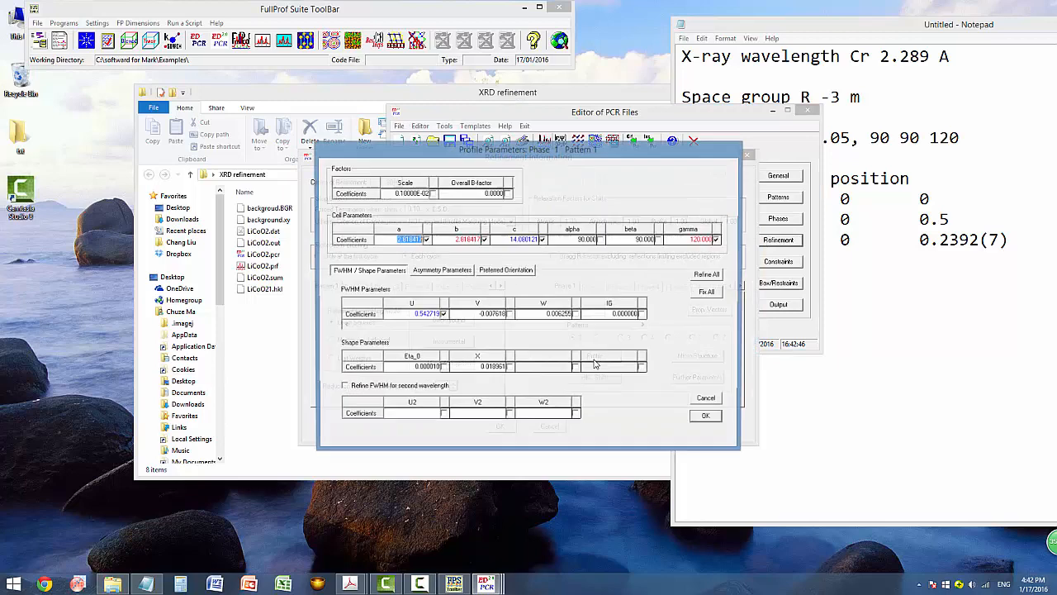
{"action": "left_click", "coordinate": [509, 316]}
{"action": "left_click", "coordinate": [707, 418]}
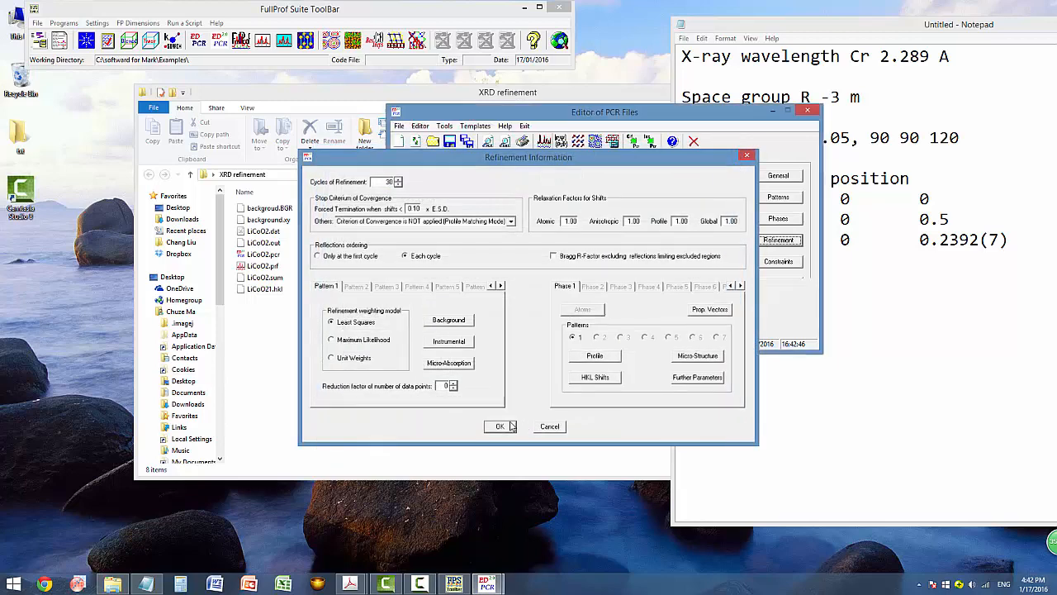
{"action": "left_click", "coordinate": [498, 424]}
{"action": "left_click", "coordinate": [545, 143]}
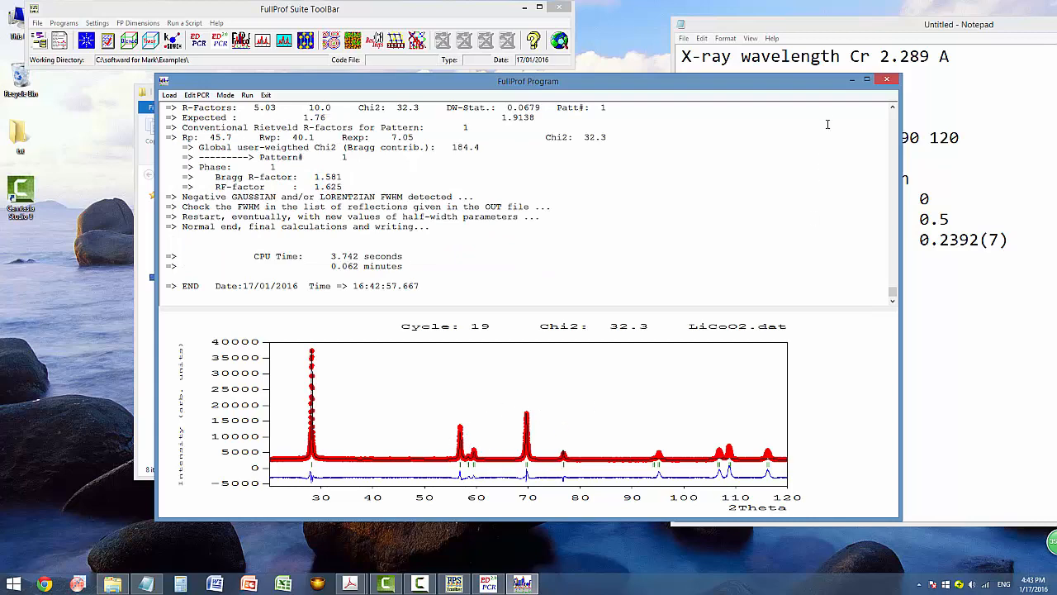
{"action": "left_click", "coordinate": [887, 81]}
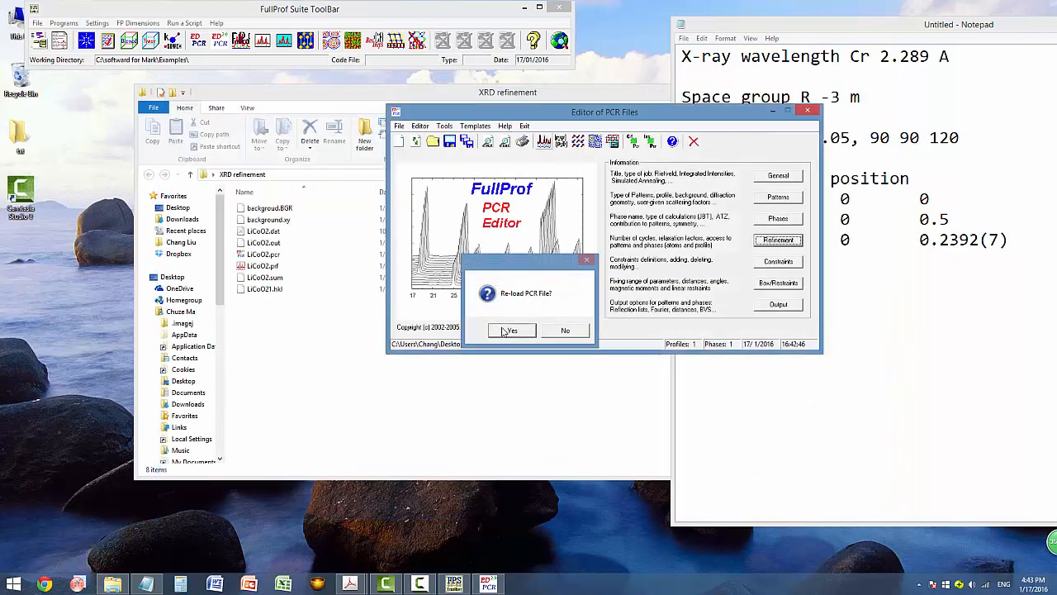
Reload the PCR and add the W peak-width parameter to phase 1's refined profile parameters.
{"action": "left_click", "coordinate": [492, 330]}
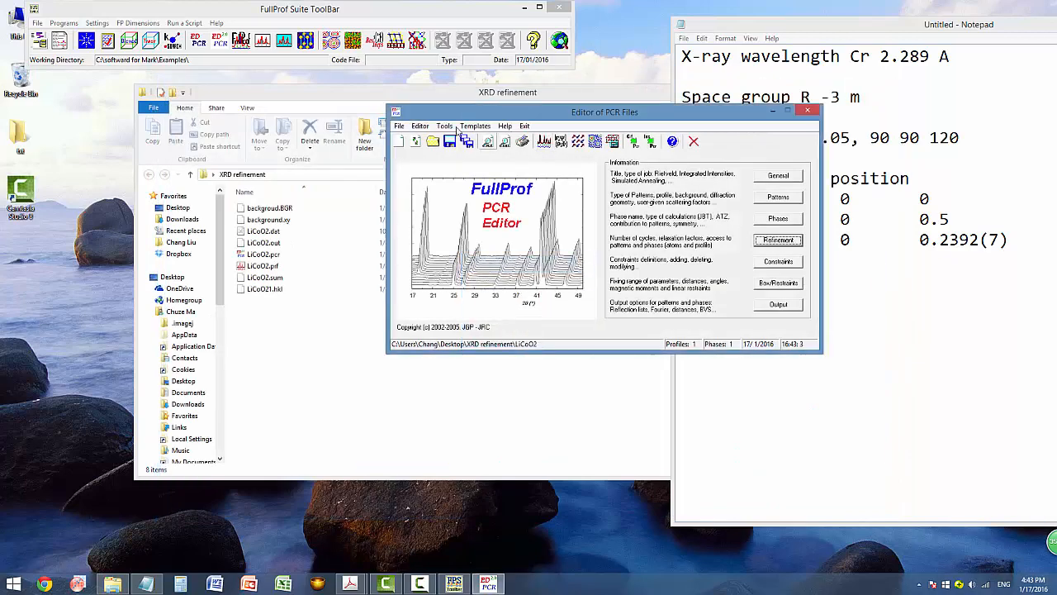
{"action": "left_click", "coordinate": [767, 244]}
{"action": "left_click", "coordinate": [584, 357]}
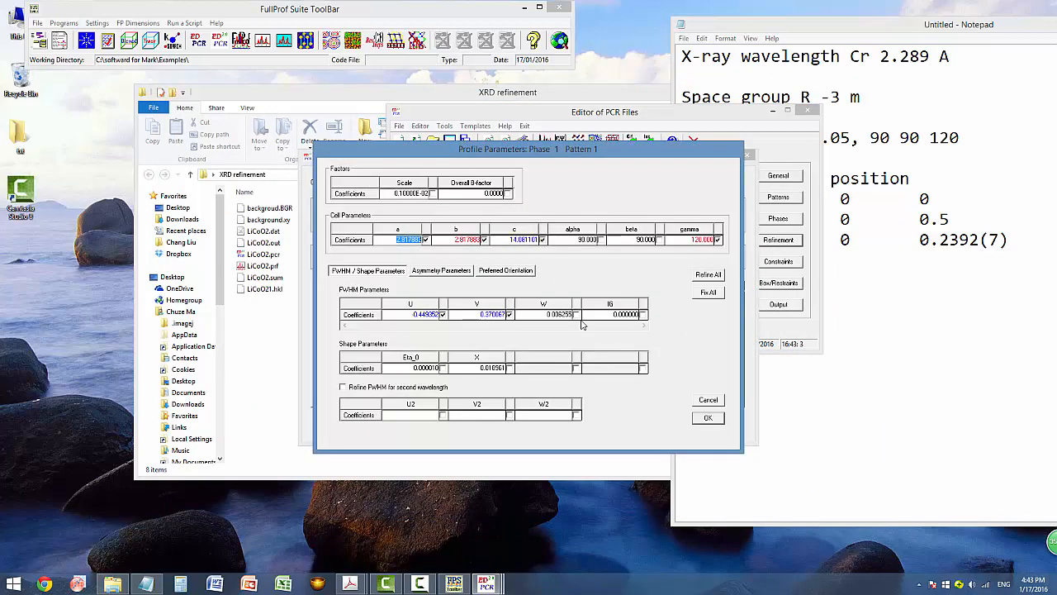
{"action": "left_click", "coordinate": [708, 417]}
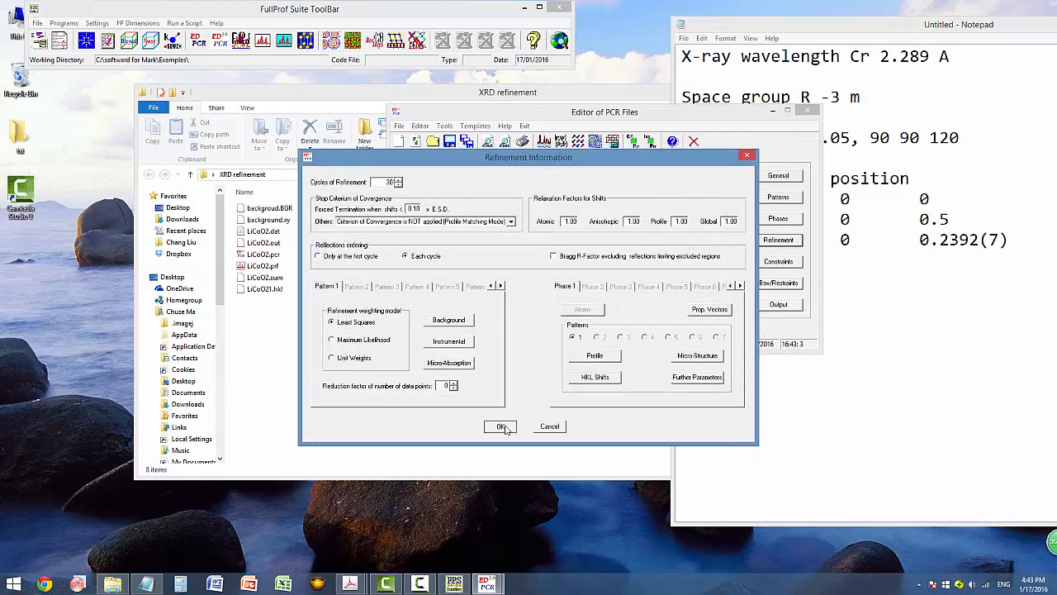
{"action": "left_click", "coordinate": [501, 426]}
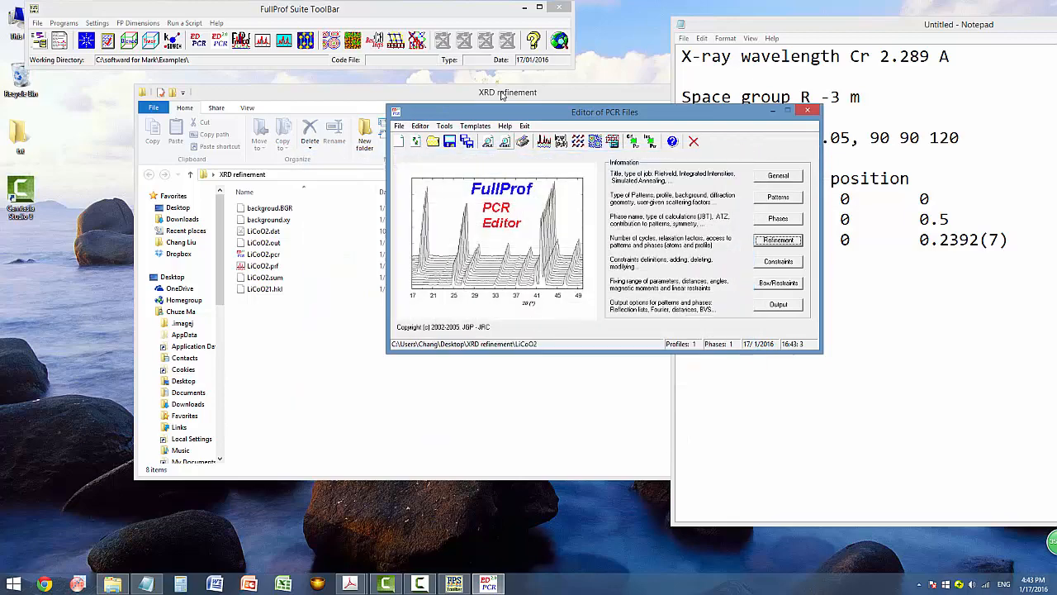
Run FullProf twice until it converges at cycle 23 with Chi2 6.65 and Bragg R 2.576.
{"action": "left_click", "coordinate": [558, 142]}
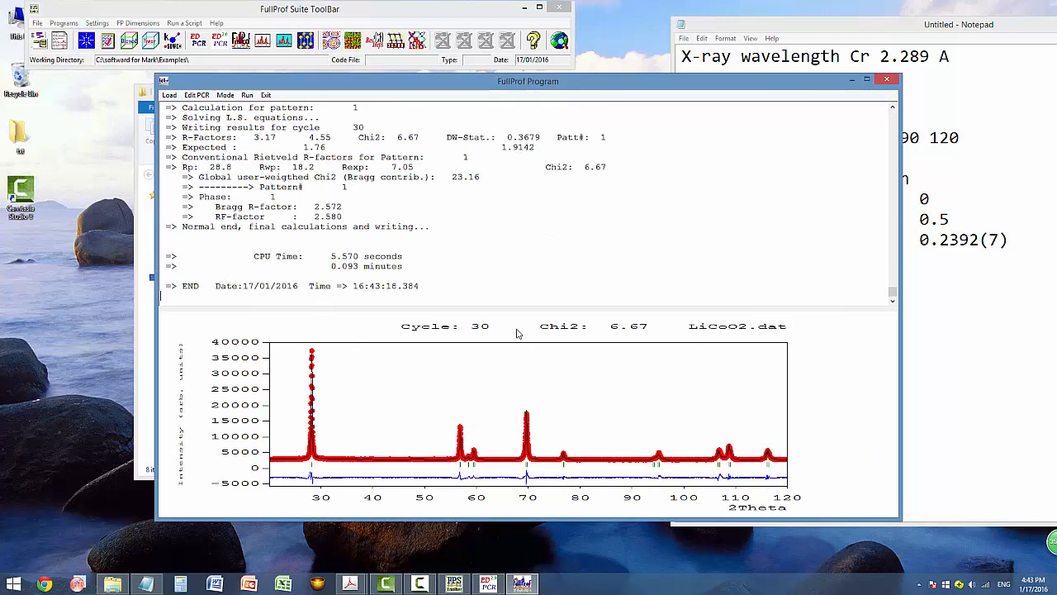
{"action": "left_click", "coordinate": [886, 78]}
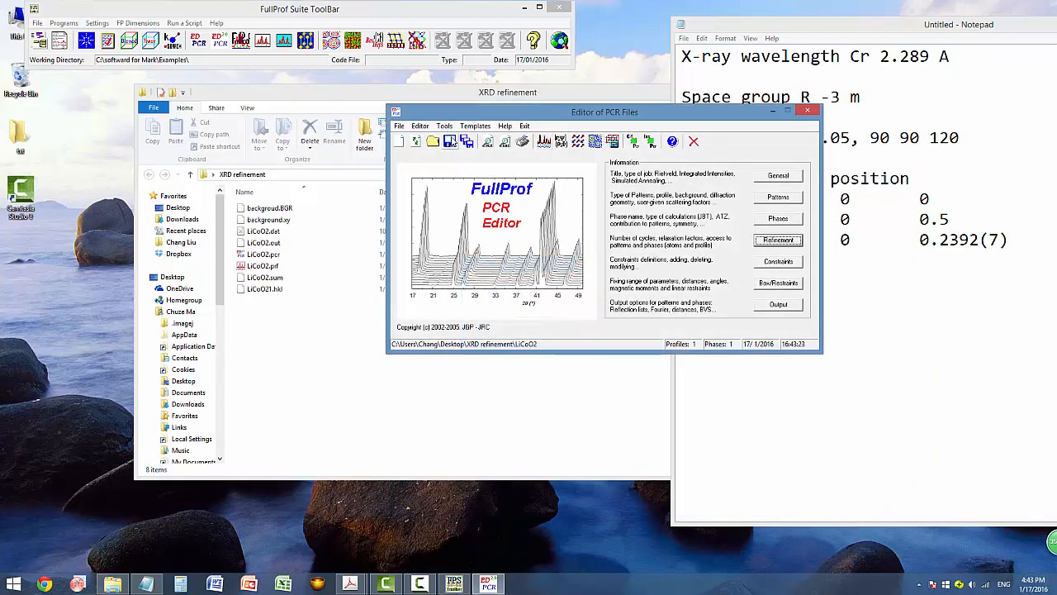
{"action": "left_click", "coordinate": [543, 141]}
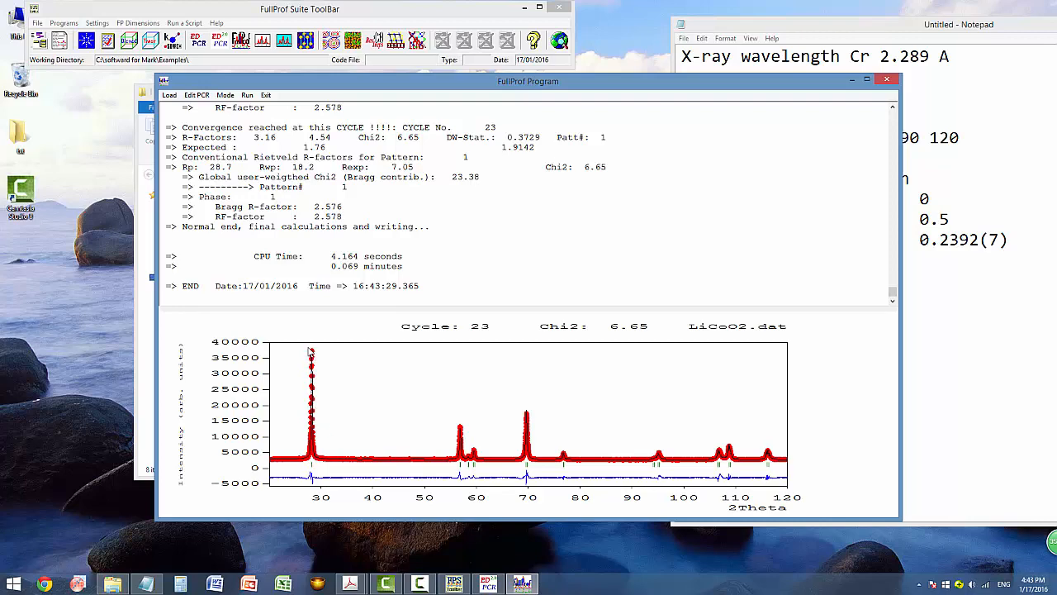
{"action": "left_click", "coordinate": [884, 81]}
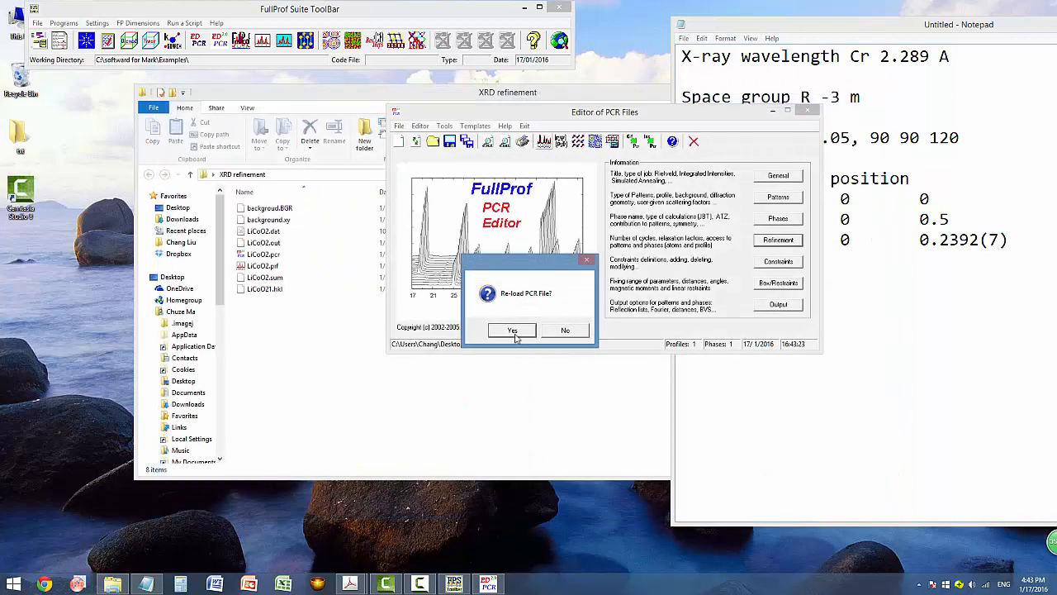
Reload the PCR and check that U, V and W are all flagged for refinement.
{"action": "left_click", "coordinate": [511, 329]}
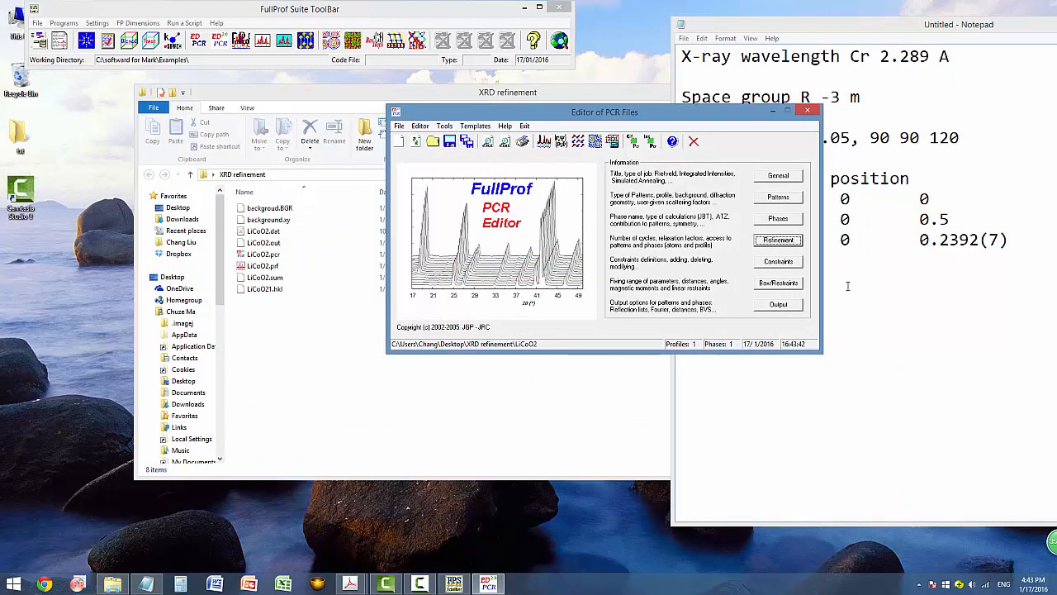
{"action": "left_click", "coordinate": [795, 243]}
{"action": "left_click", "coordinate": [594, 355]}
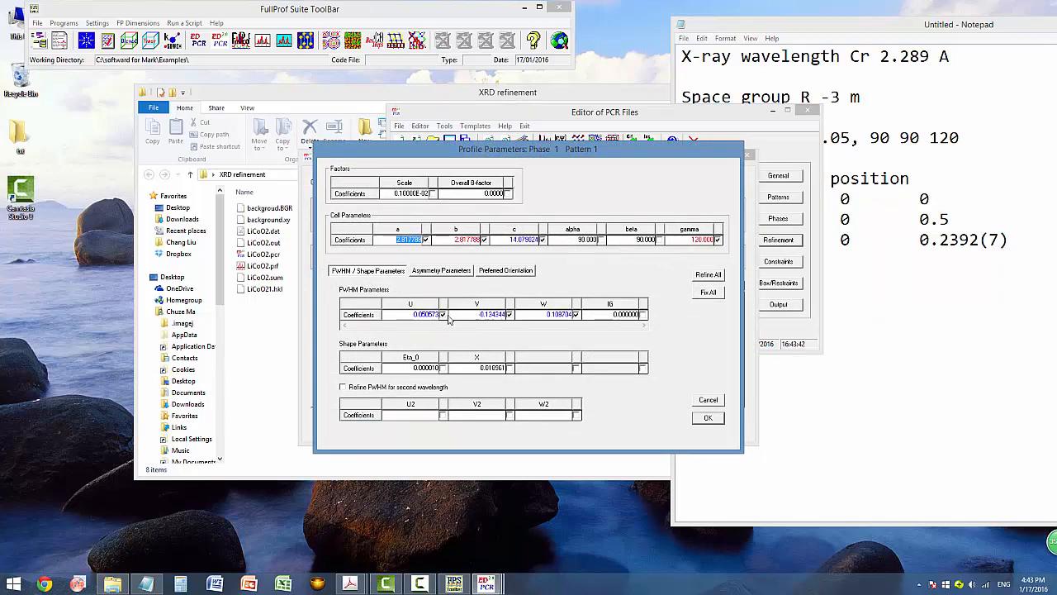
{"action": "left_click", "coordinate": [708, 419]}
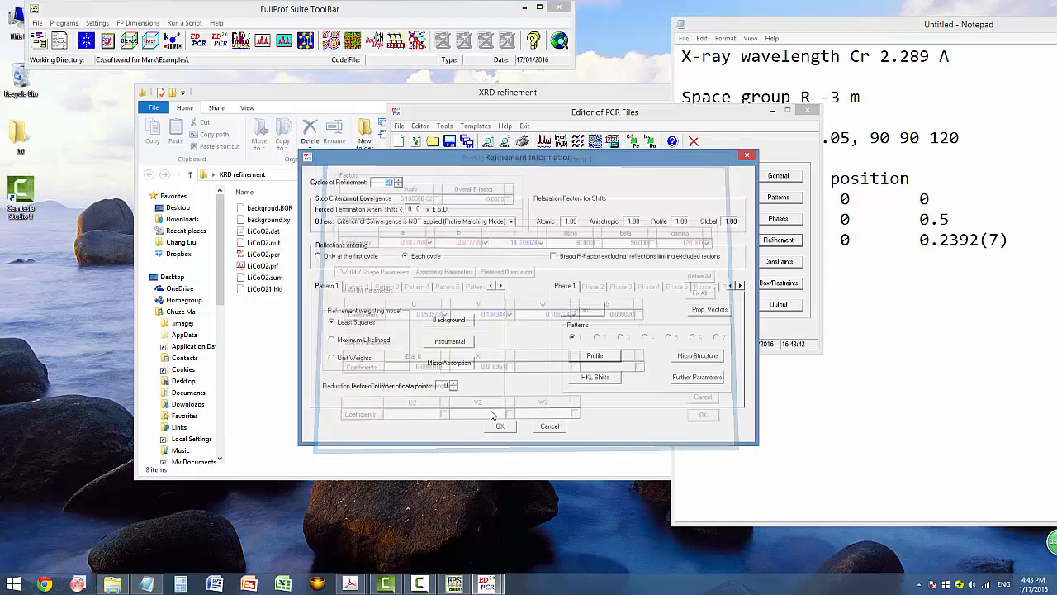
{"action": "left_click", "coordinate": [499, 425]}
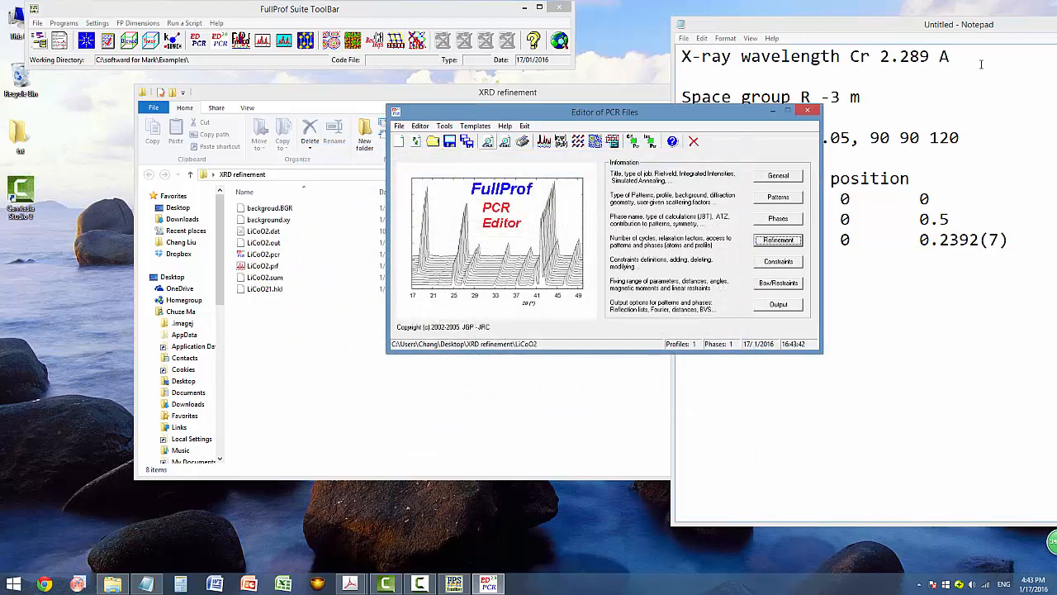
Close the PCR editor and copy all eight refinement files in XRD refinement.
{"action": "left_click", "coordinate": [816, 112]}
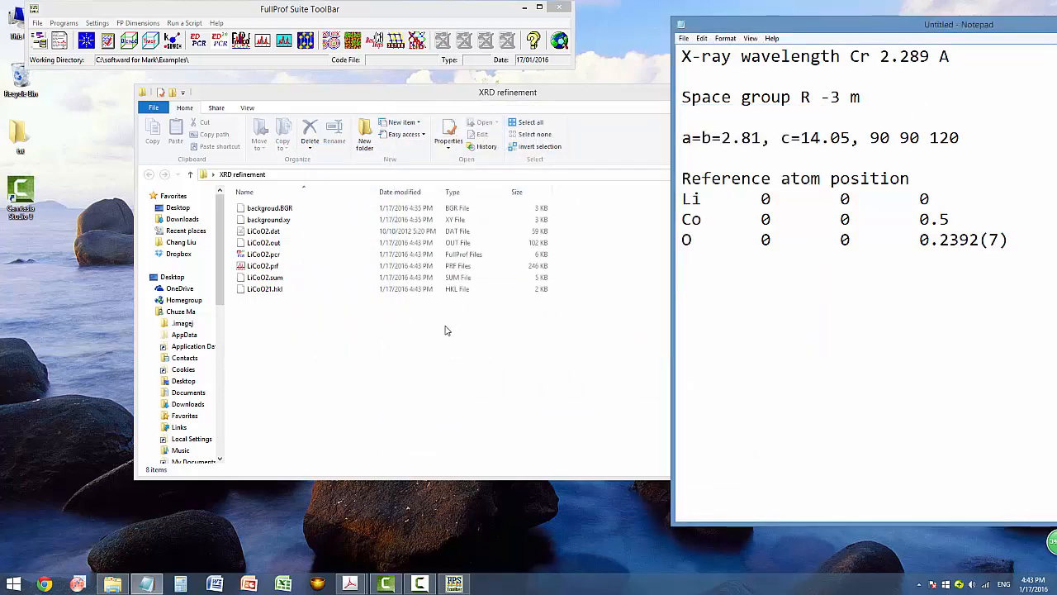
{"action": "left_click_drag", "start_coordinate": [375, 331], "coordinate": [276, 211]}
{"action": "key", "text": "ctrl+c"}
Create a backup1 folder and paste the copied refinement files into it.
{"action": "right_click", "coordinate": [349, 321]}
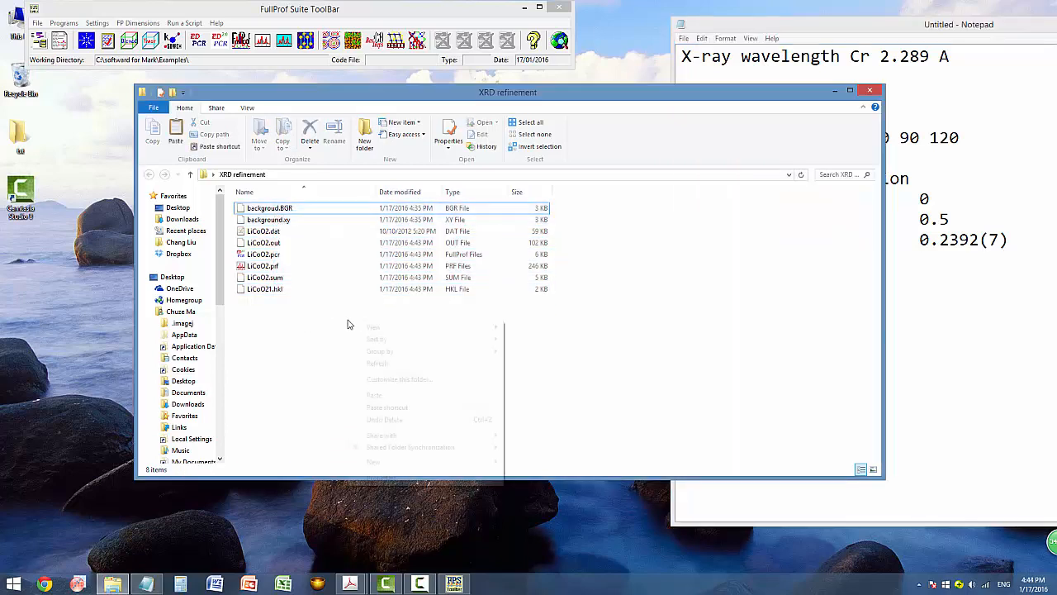
{"action": "mouse_move", "coordinate": [446, 462]}
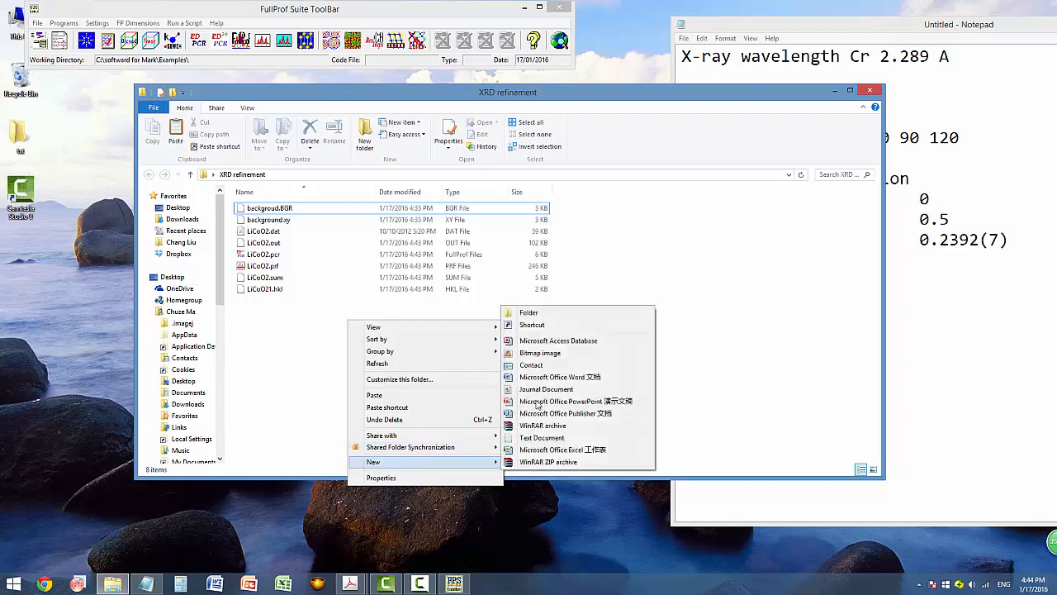
{"action": "left_click", "coordinate": [529, 312]}
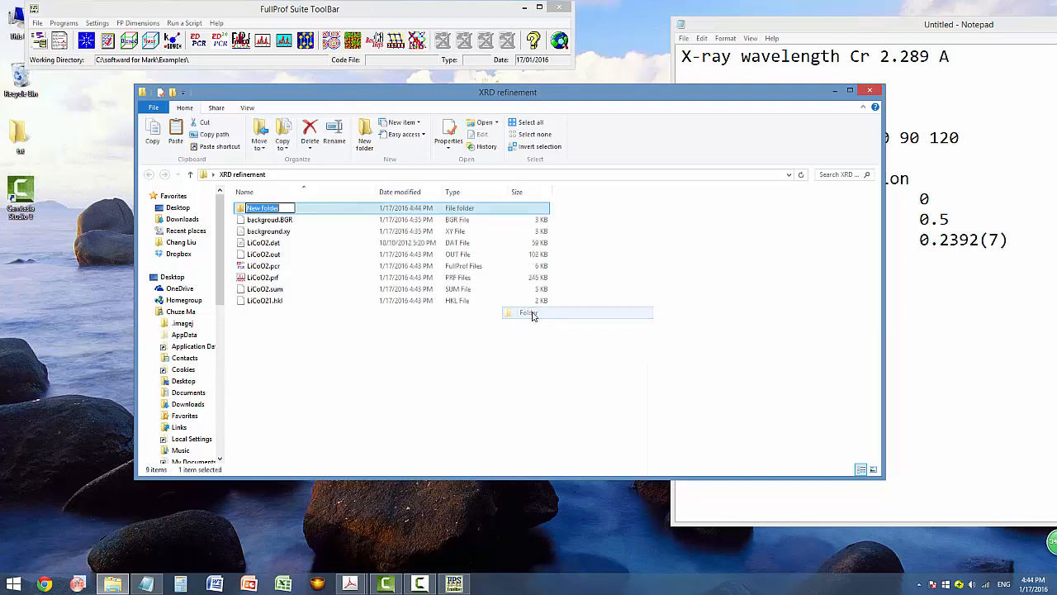
{"action": "type", "text": "backu"}
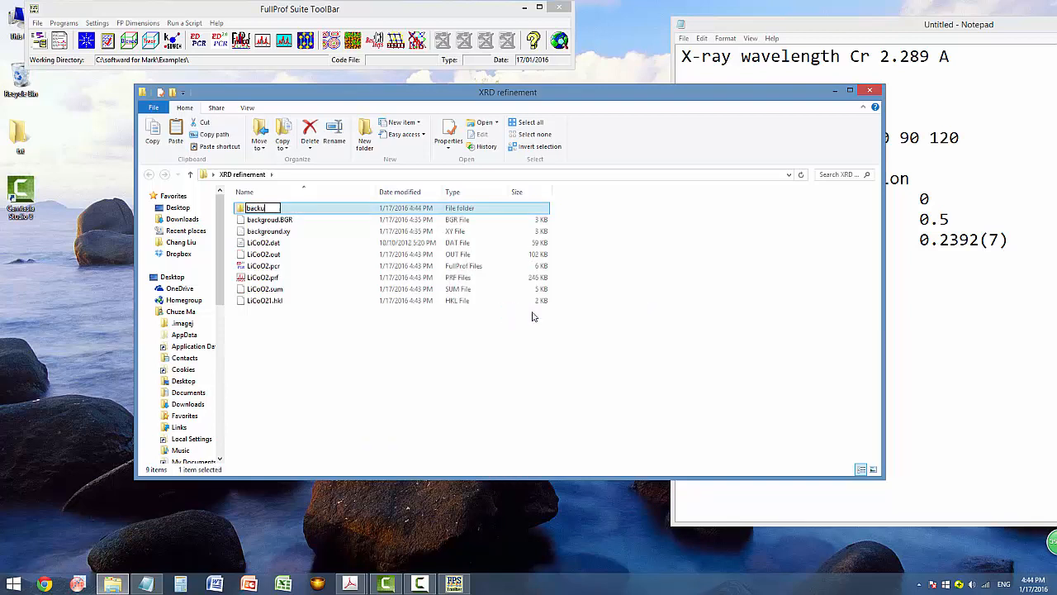
{"action": "type", "text": "p1"}
{"action": "key", "text": "Return"}
{"action": "key", "text": "Return"}
{"action": "key", "text": "ctrl+v"}
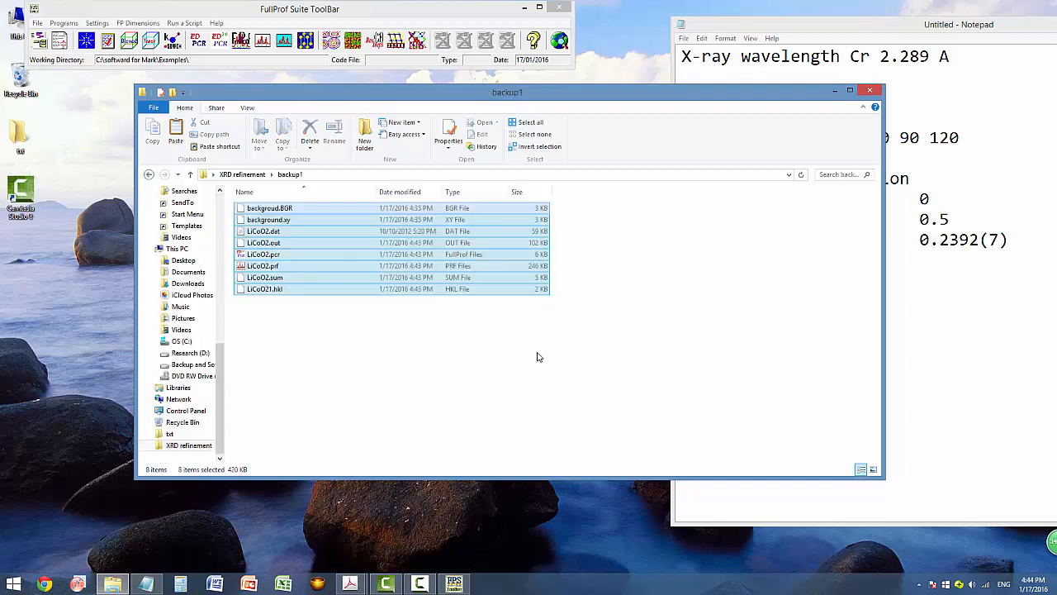
{"action": "left_click", "coordinate": [536, 354]}
Return to XRD refinement and reopen LiCoO2.pcr in EdPCR, centred on screen.
{"action": "left_click", "coordinate": [149, 174]}
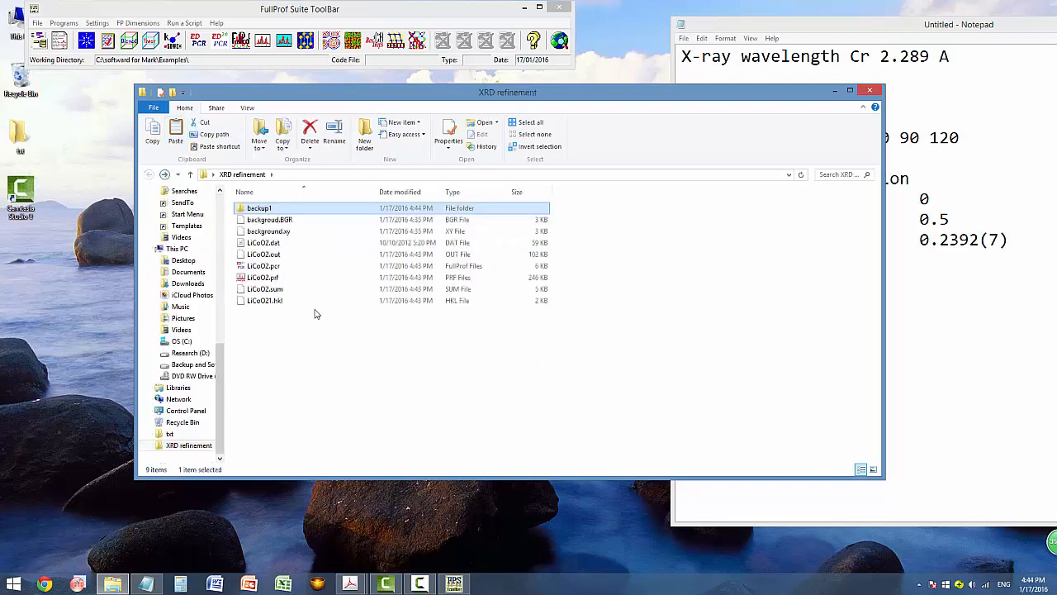
{"action": "double_click", "coordinate": [263, 266]}
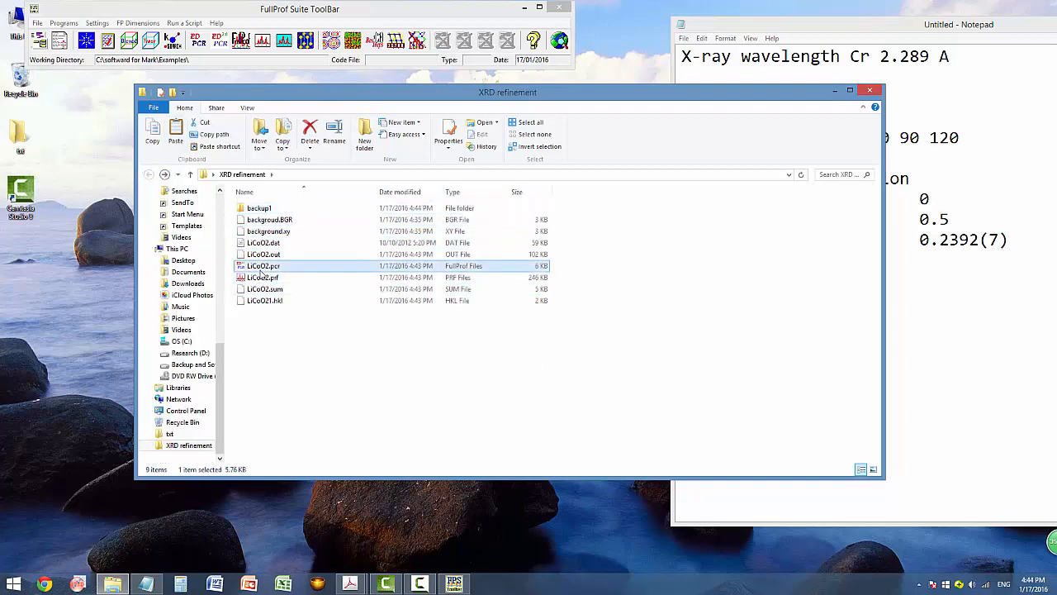
{"action": "left_click_drag", "start_coordinate": [285, 13], "coordinate": [490, 96]}
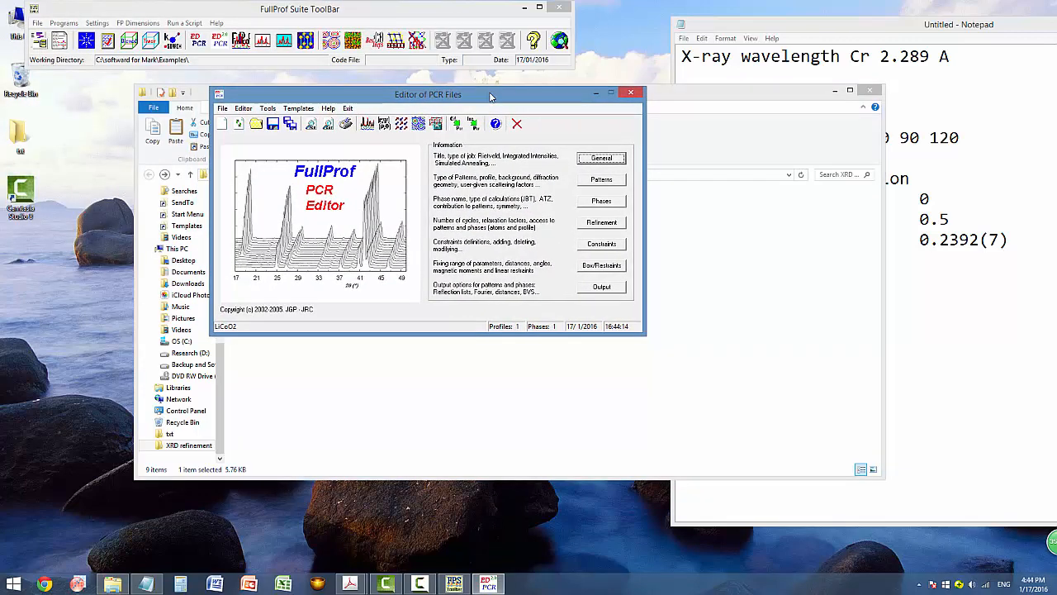
Turn off refinement of the U and V width parameters, run FullProf and reload the PCR.
{"action": "left_click", "coordinate": [624, 222]}
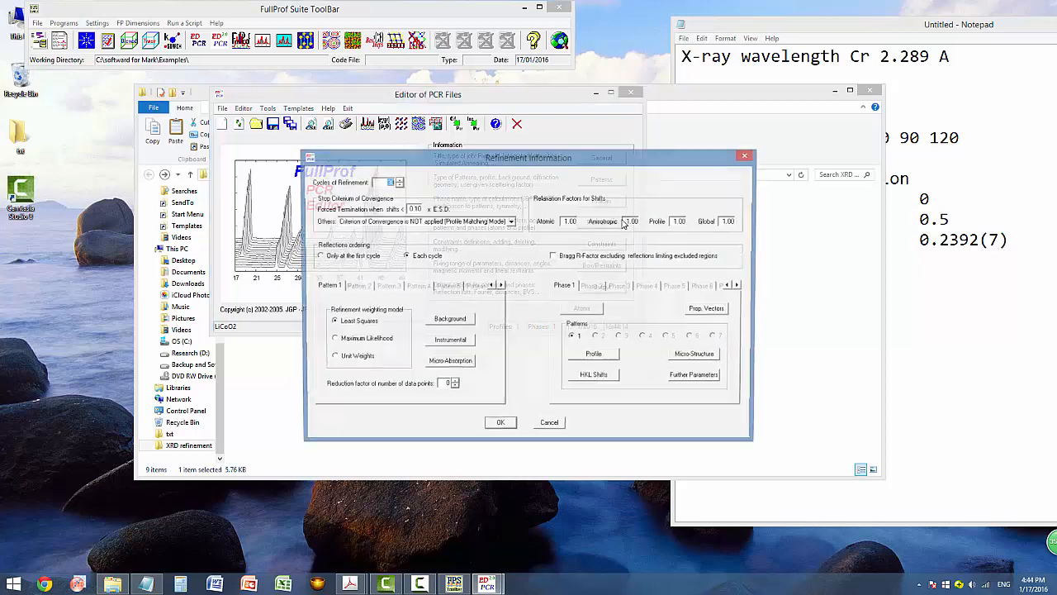
{"action": "left_click", "coordinate": [608, 363]}
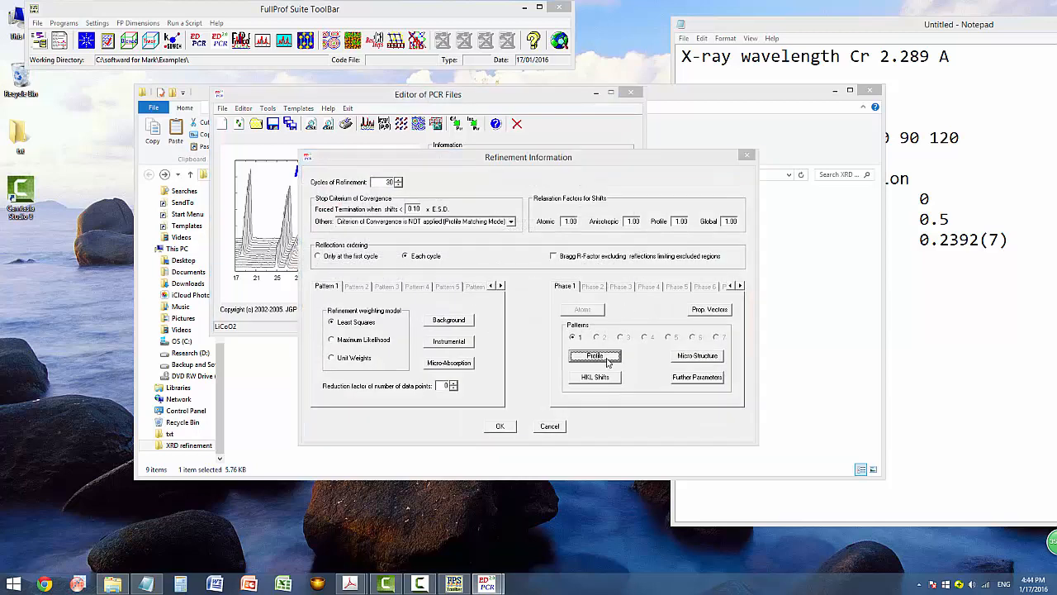
{"action": "left_click_drag", "start_coordinate": [531, 155], "coordinate": [555, 128]}
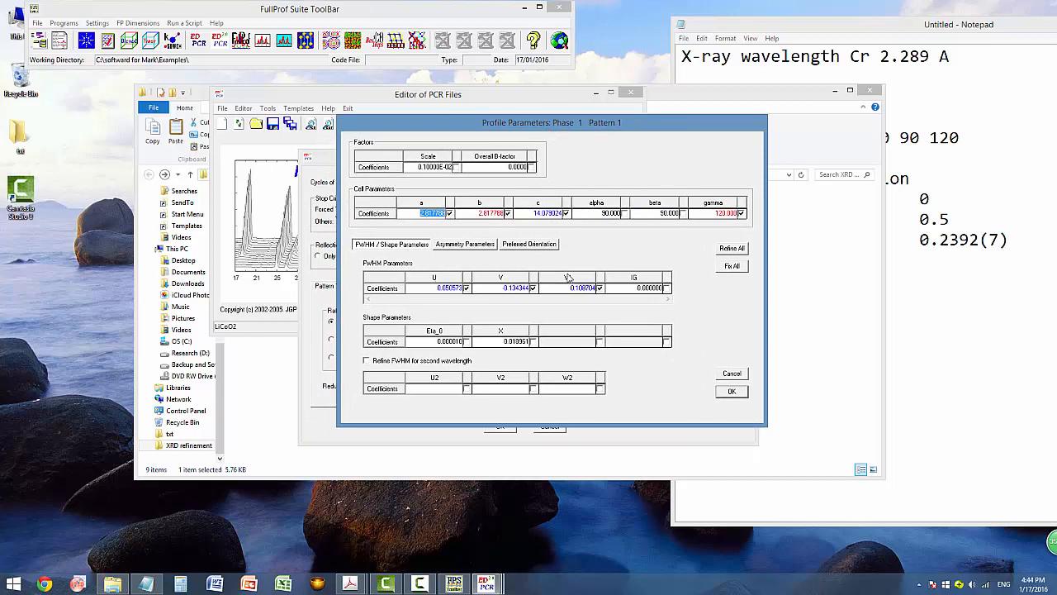
{"action": "left_click", "coordinate": [467, 287]}
{"action": "left_click", "coordinate": [466, 287]}
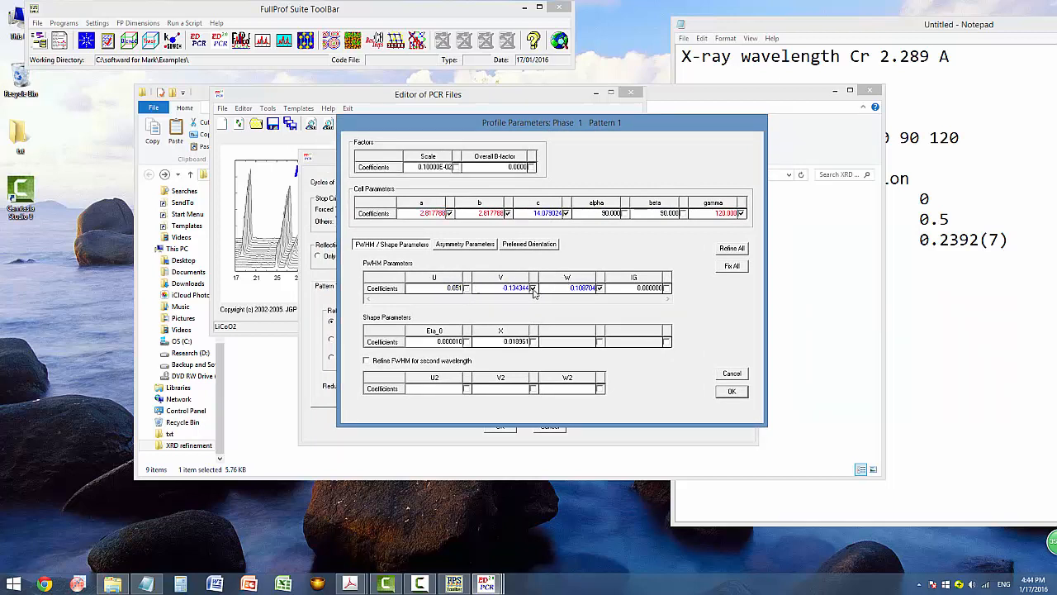
{"action": "left_click", "coordinate": [533, 288]}
{"action": "left_click", "coordinate": [731, 391]}
{"action": "left_click", "coordinate": [499, 427]}
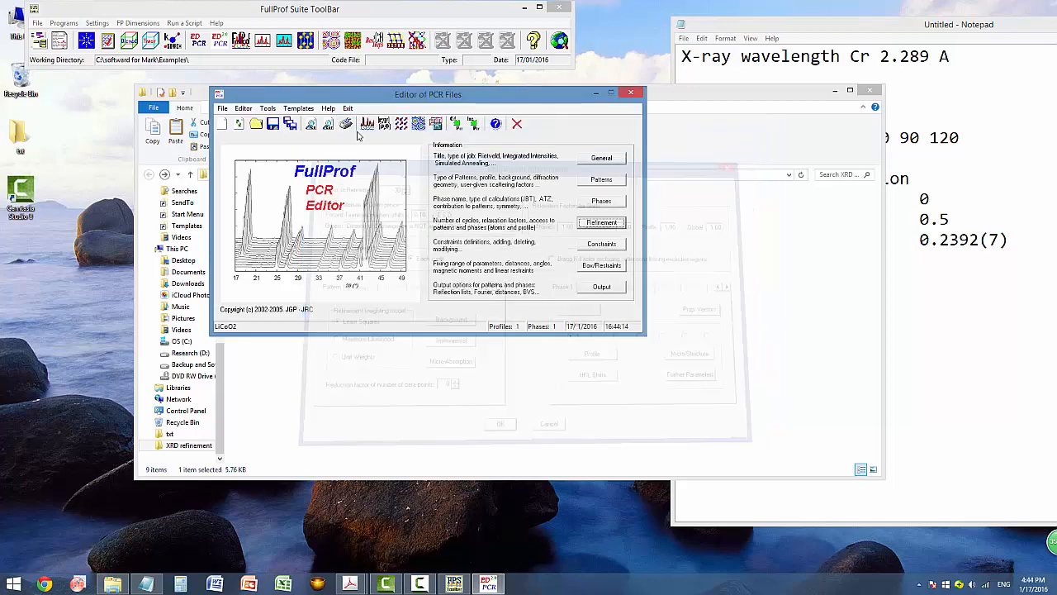
{"action": "left_click", "coordinate": [368, 124]}
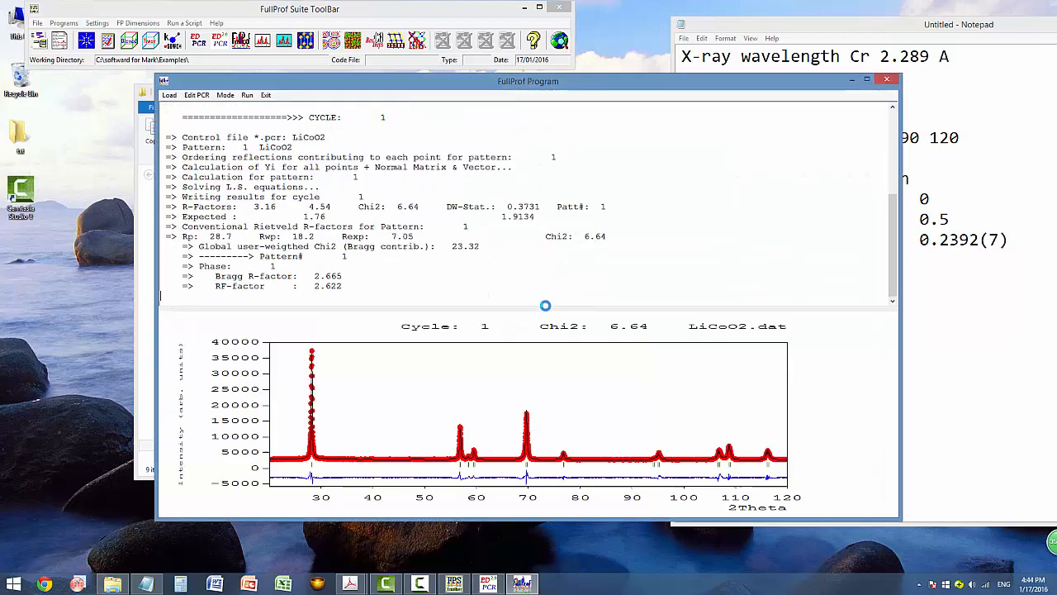
{"action": "left_click", "coordinate": [887, 80]}
{"action": "left_click", "coordinate": [518, 332]}
Rerun the refinement twice, reviewing the profile parameters and reloading the PCR each time.
{"action": "left_click", "coordinate": [603, 222]}
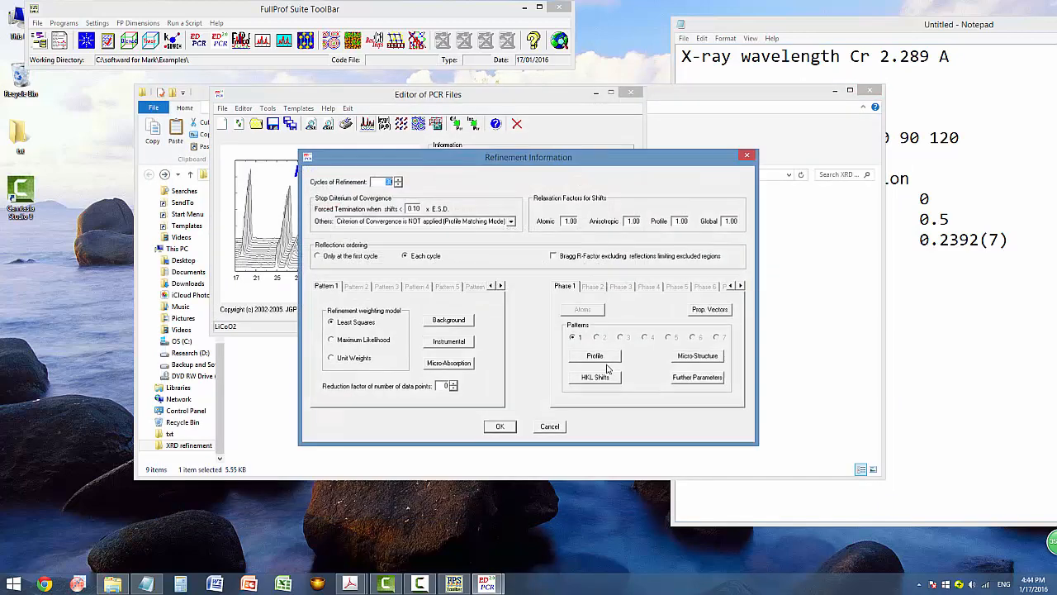
{"action": "left_click", "coordinate": [596, 356]}
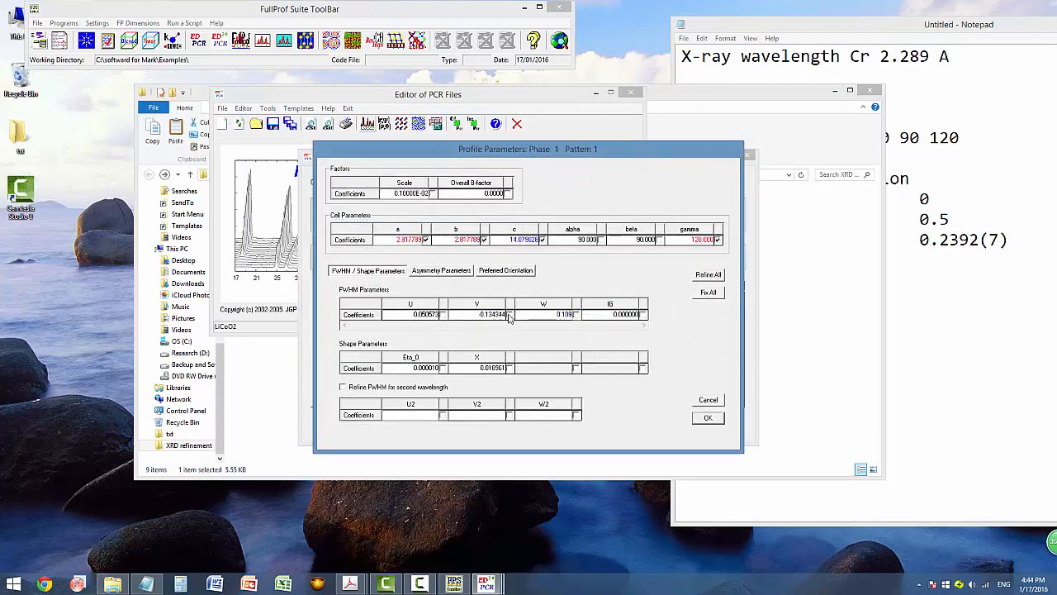
{"action": "left_click", "coordinate": [708, 417]}
{"action": "left_click", "coordinate": [500, 424]}
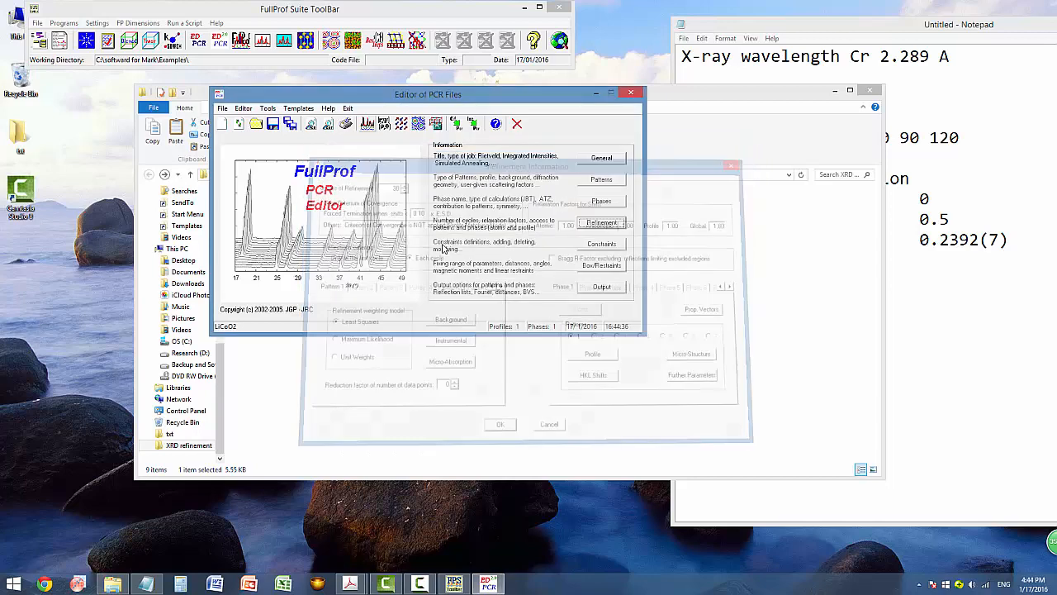
{"action": "left_click", "coordinate": [368, 123]}
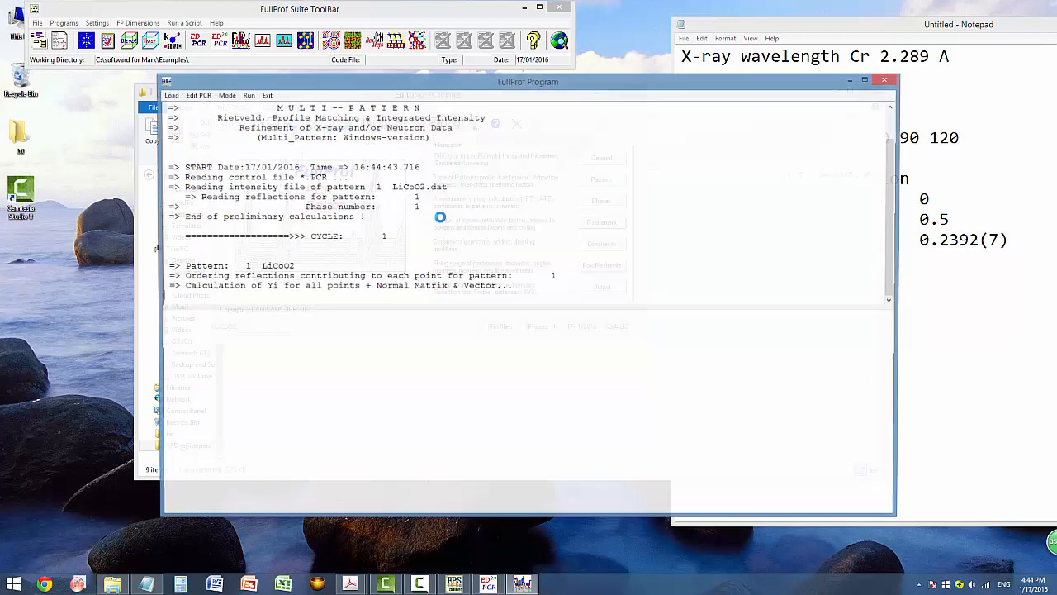
{"action": "left_click", "coordinate": [886, 78]}
{"action": "left_click", "coordinate": [512, 331]}
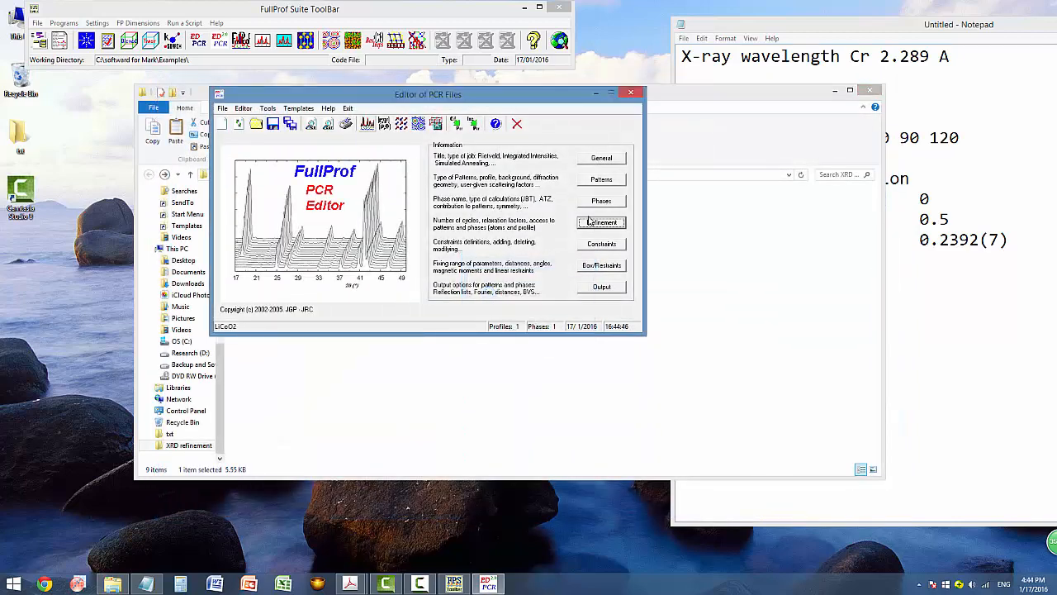
{"action": "left_click", "coordinate": [602, 223]}
{"action": "left_click", "coordinate": [595, 356]}
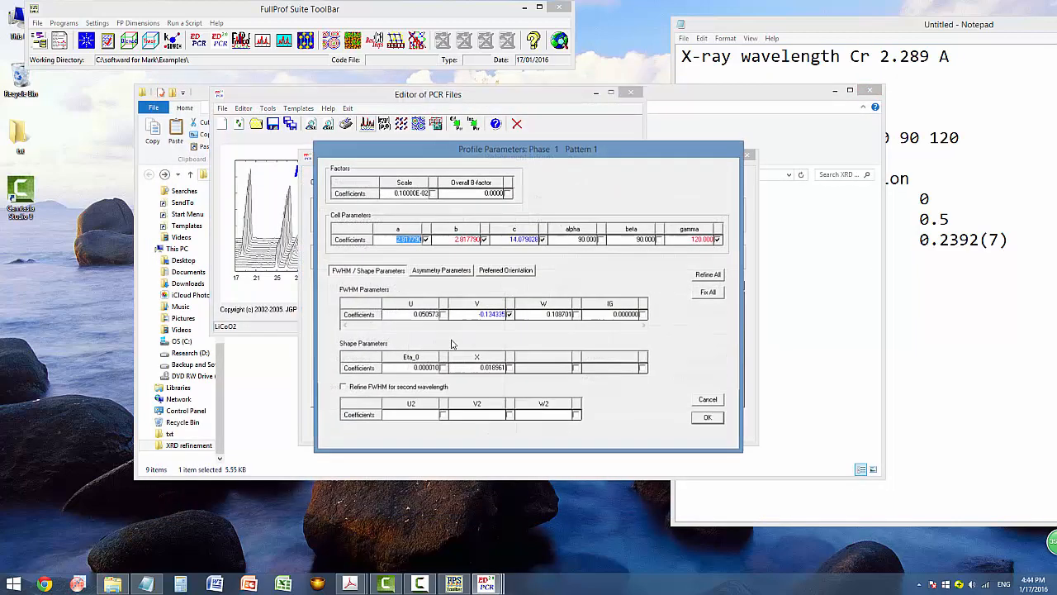
{"action": "left_click", "coordinate": [707, 418]}
{"action": "key", "text": "Return"}
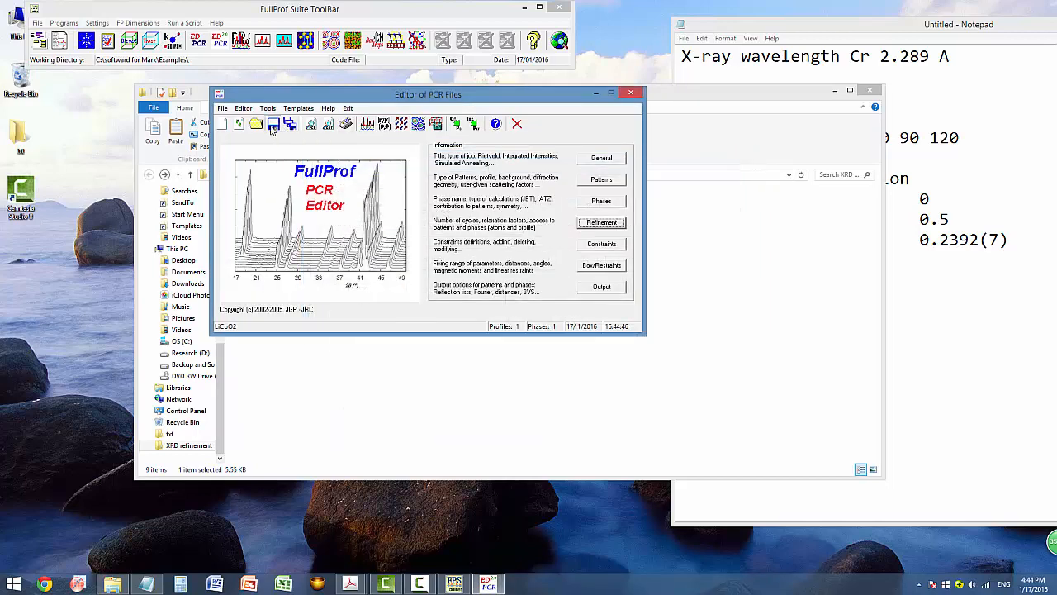
{"action": "left_click", "coordinate": [379, 128]}
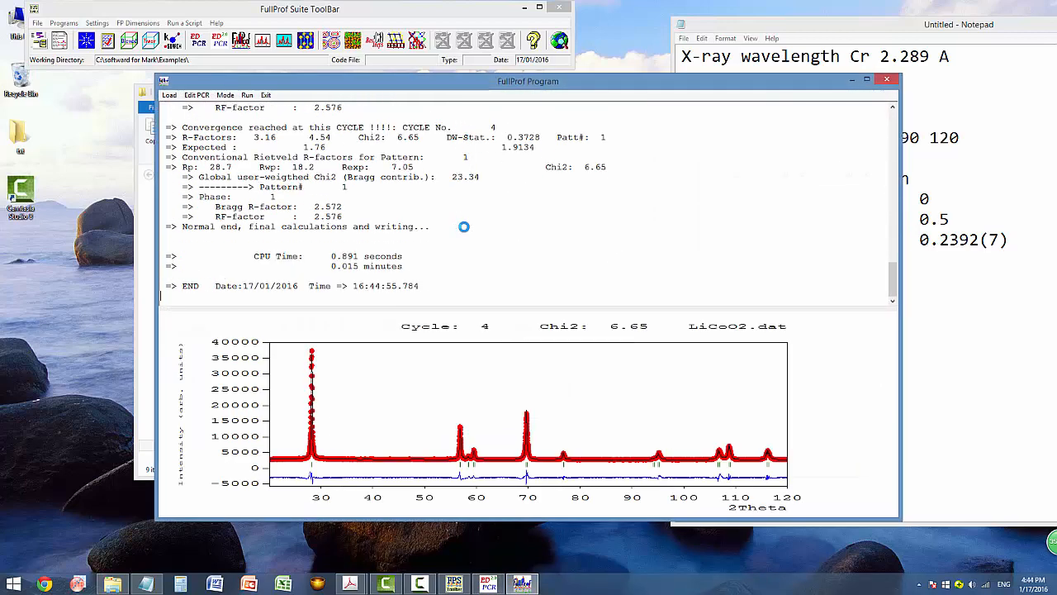
{"action": "left_click", "coordinate": [886, 79]}
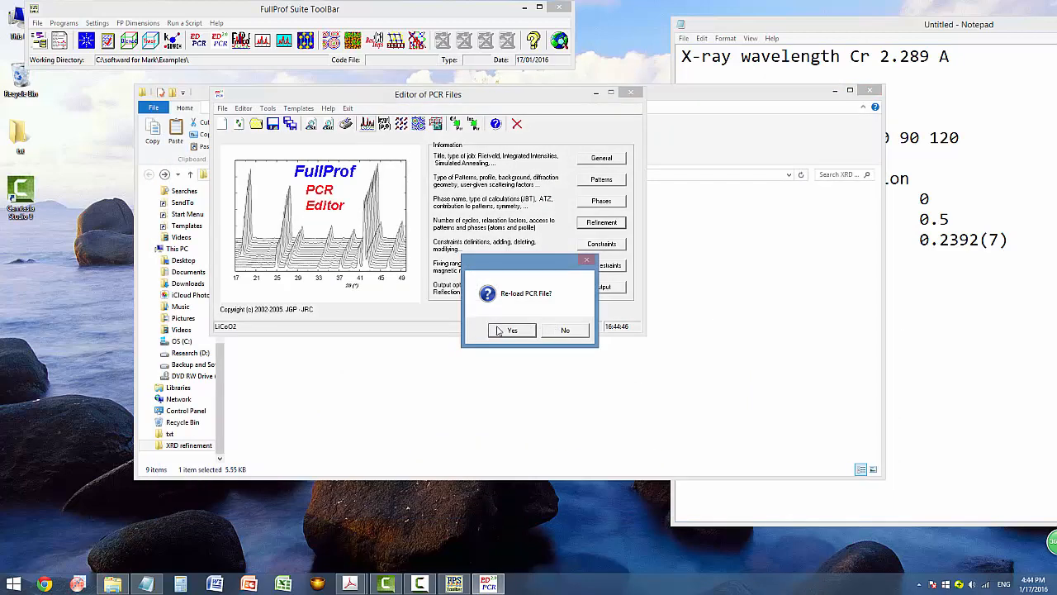
{"action": "left_click", "coordinate": [507, 329]}
Run a final refinement converging at cycle 12 with Chi2 6.65 and Bragg R 2.580, then reload.
{"action": "left_click", "coordinate": [601, 223]}
{"action": "left_click", "coordinate": [594, 356]}
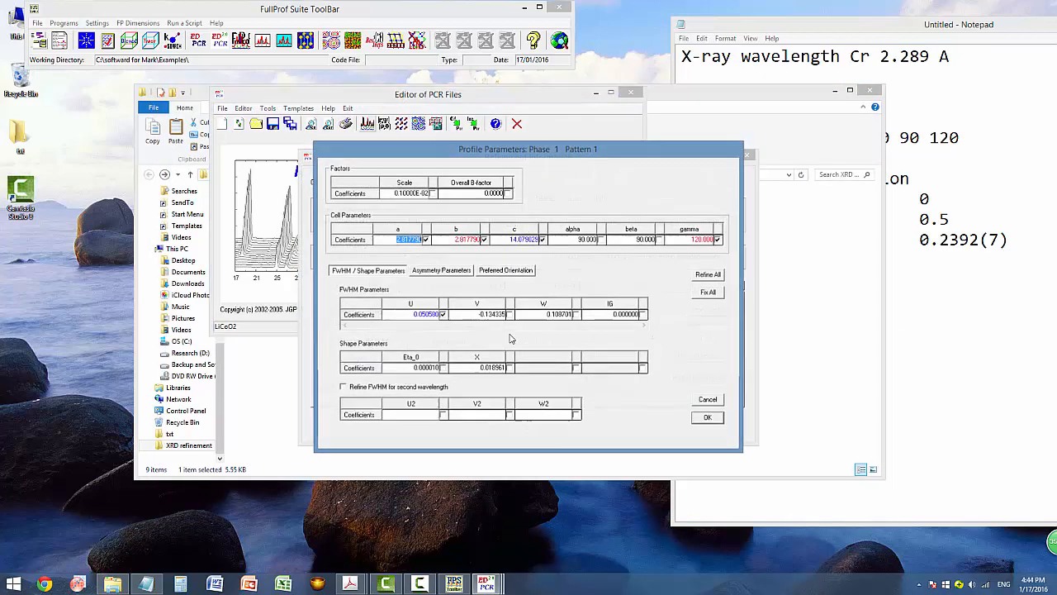
{"action": "left_click", "coordinate": [708, 417]}
{"action": "left_click", "coordinate": [502, 427]}
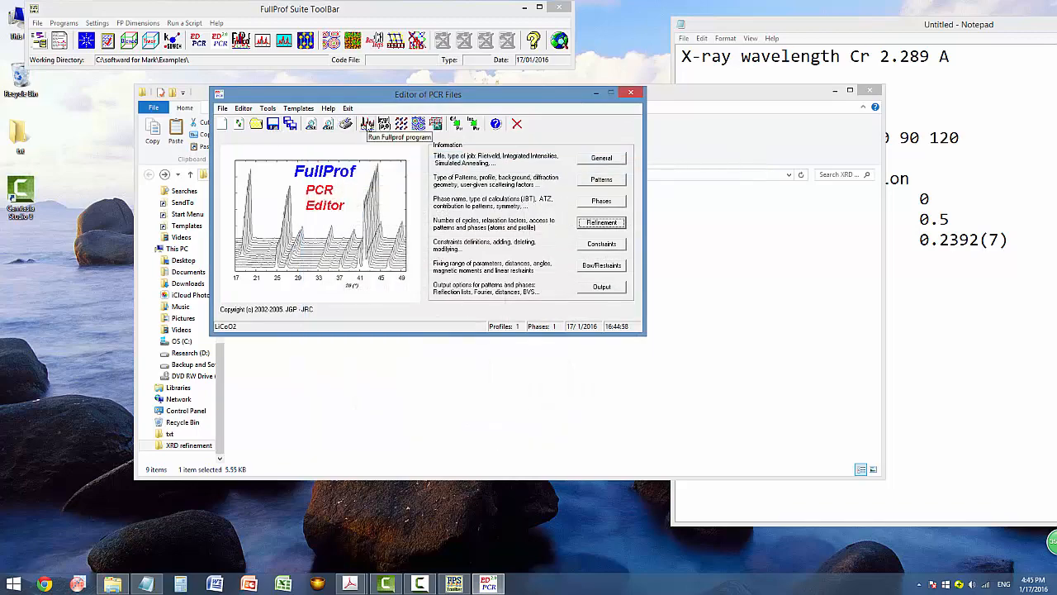
{"action": "left_click", "coordinate": [367, 123]}
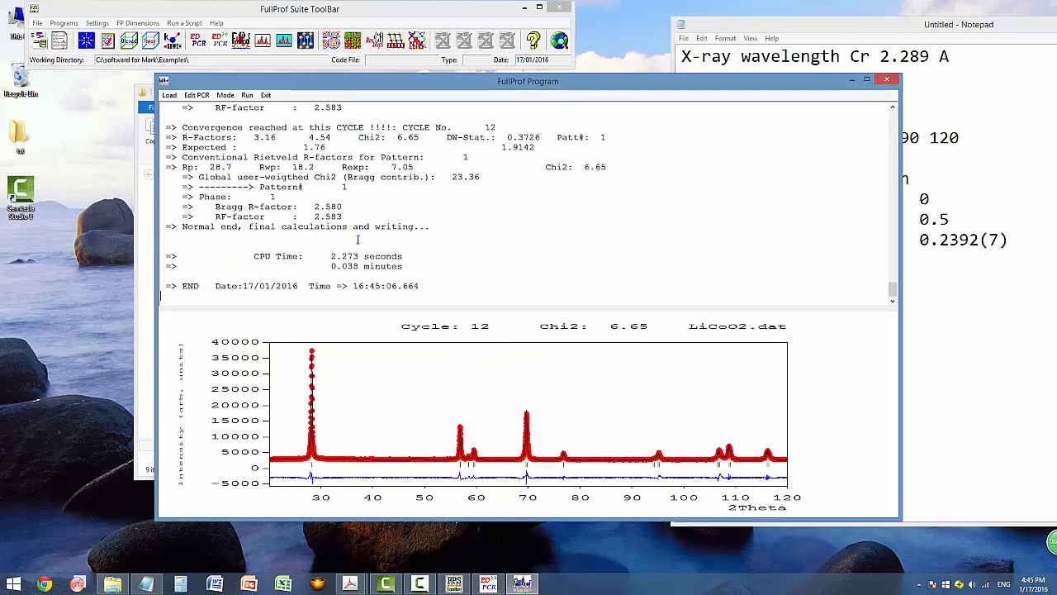
{"action": "left_click", "coordinate": [890, 80]}
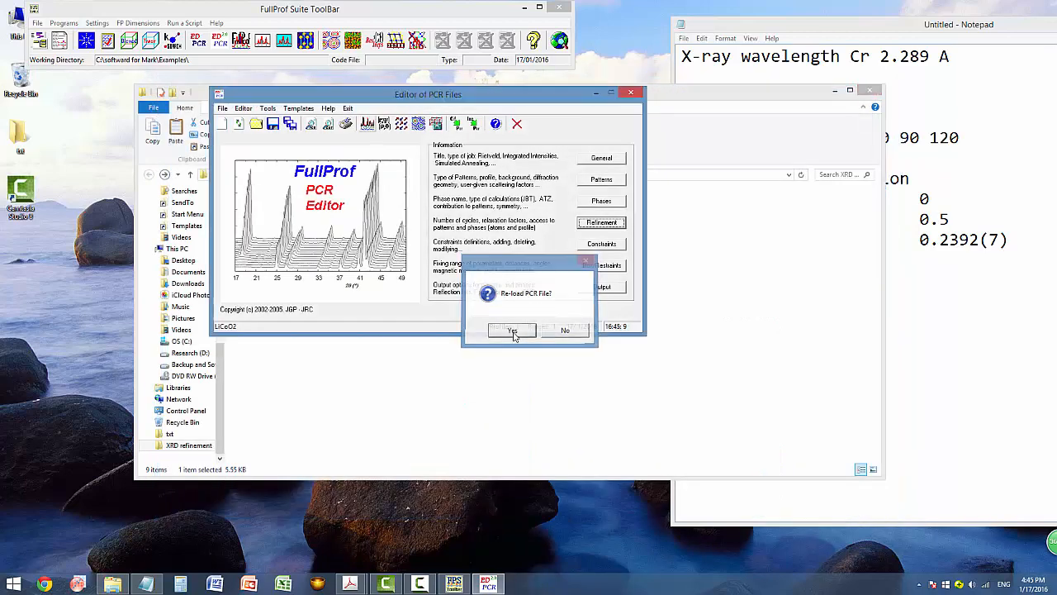
{"action": "left_click", "coordinate": [512, 331]}
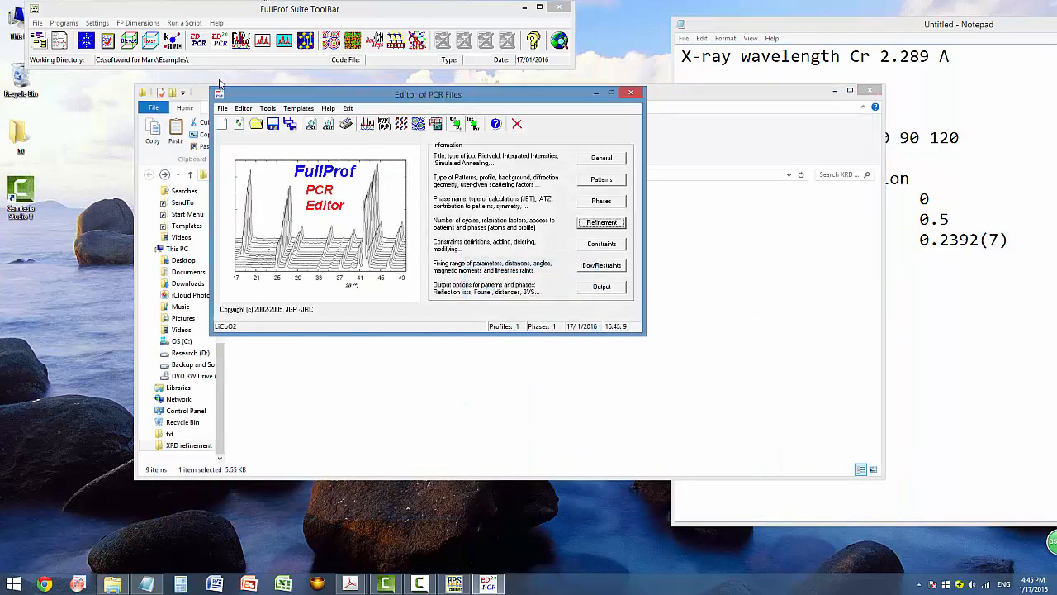
Edit the PCR as plain text, entering 6 in the AsyLim value, then save and reload it.
{"action": "left_click", "coordinate": [310, 125]}
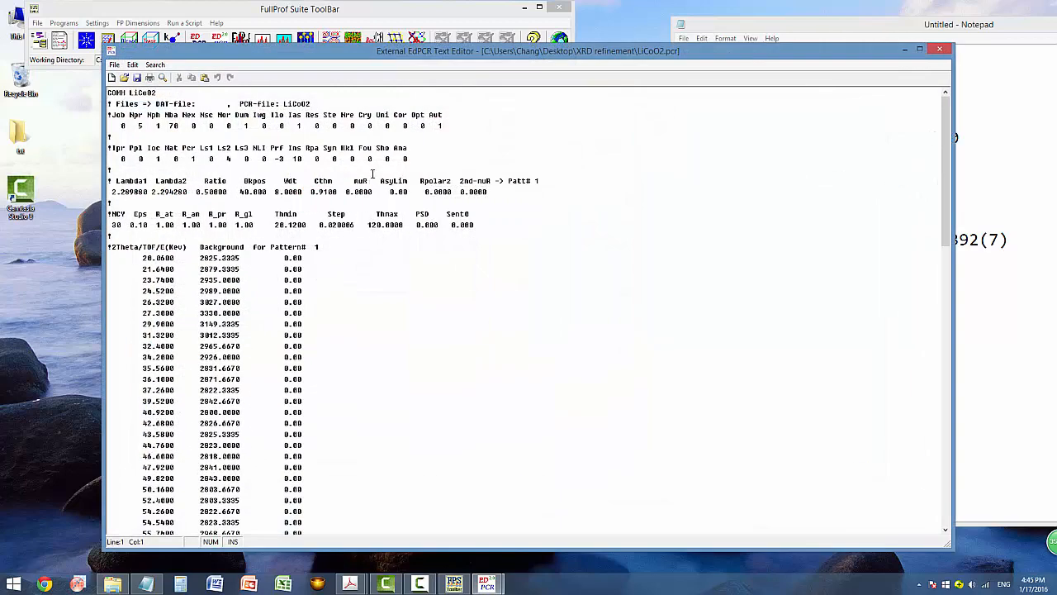
{"action": "left_click", "coordinate": [390, 191]}
{"action": "type", "text": "6"}
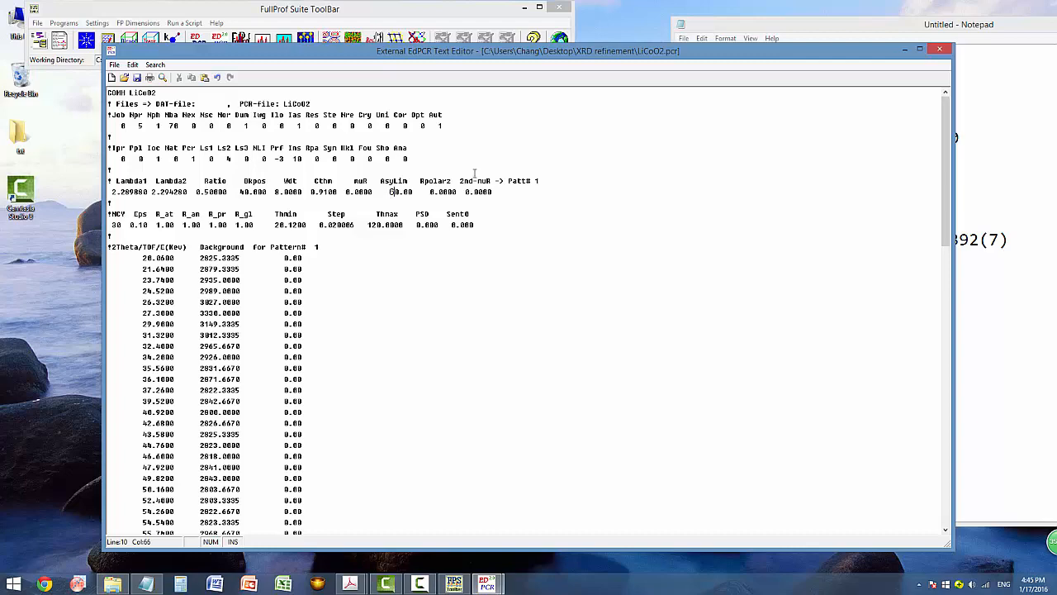
{"action": "left_click", "coordinate": [939, 51]}
{"action": "left_click", "coordinate": [514, 328]}
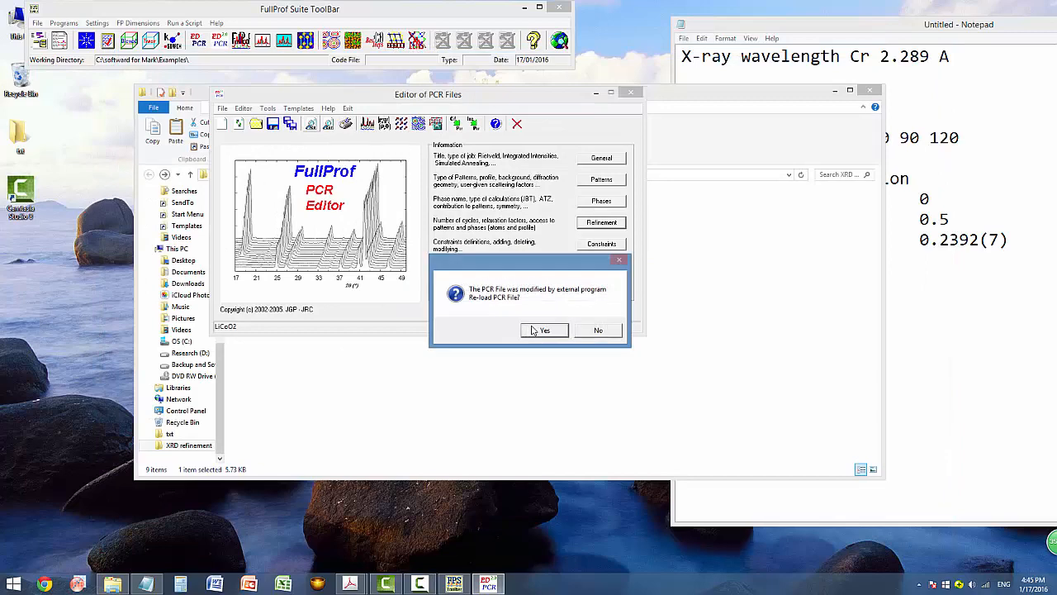
{"action": "left_click", "coordinate": [541, 328]}
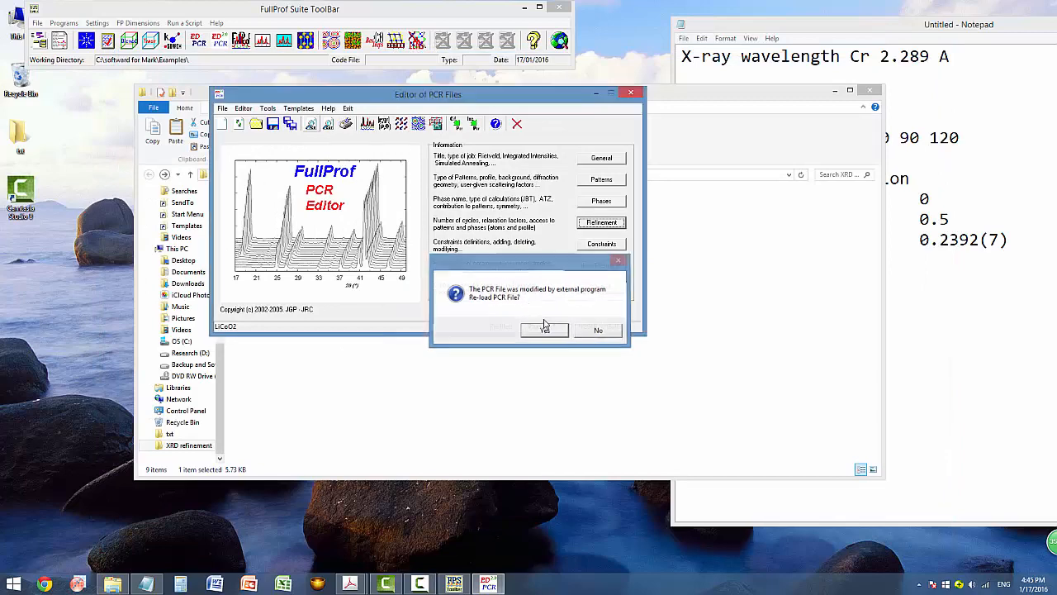
Review the peak asymmetry parameters in phase 1's profile settings.
{"action": "left_click", "coordinate": [601, 222]}
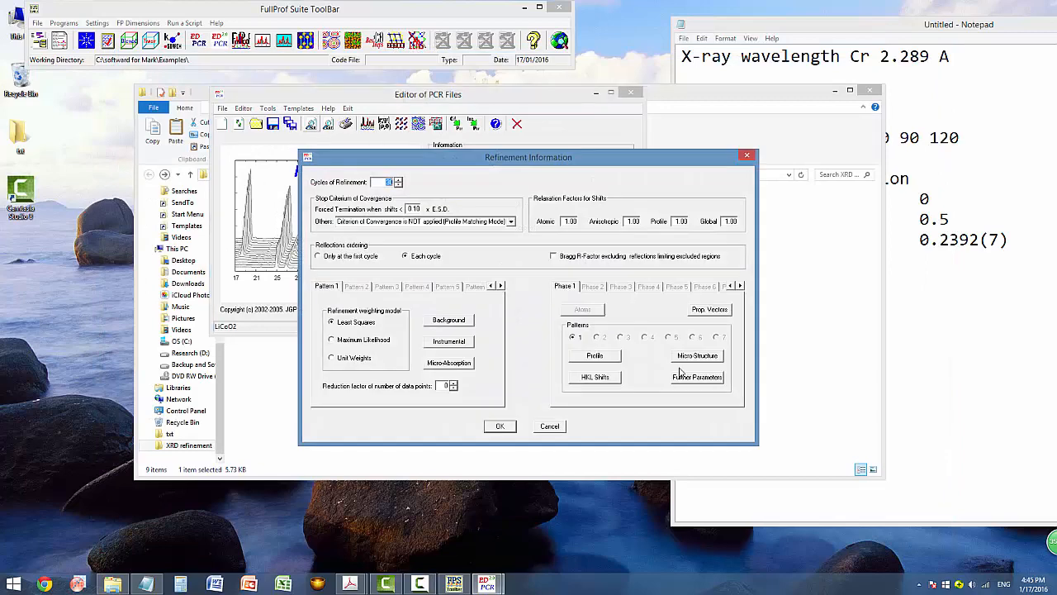
{"action": "left_click", "coordinate": [595, 357]}
{"action": "left_click", "coordinate": [451, 271]}
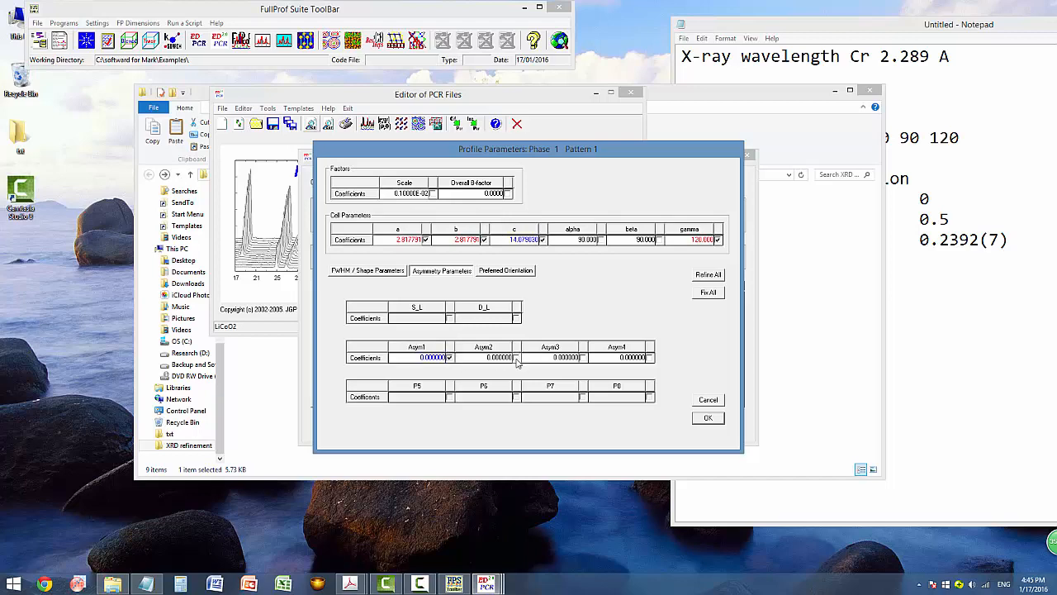
{"action": "left_click", "coordinate": [708, 417]}
{"action": "left_click", "coordinate": [500, 427]}
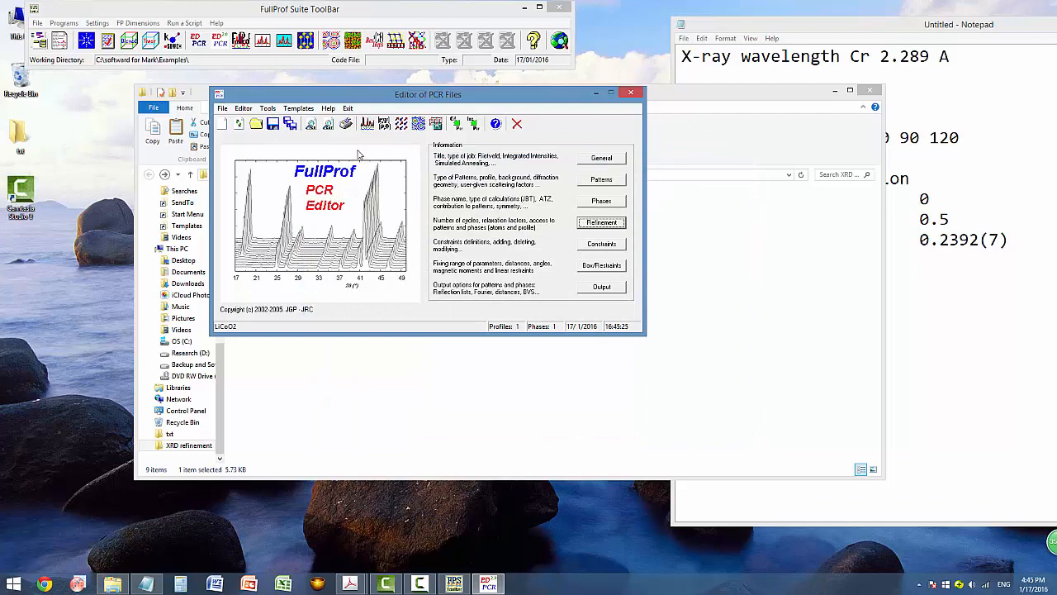
Run FullProf twice, converging at cycle 10 with Chi2 4.80 and Bragg R 0.7743.
{"action": "left_click", "coordinate": [366, 123]}
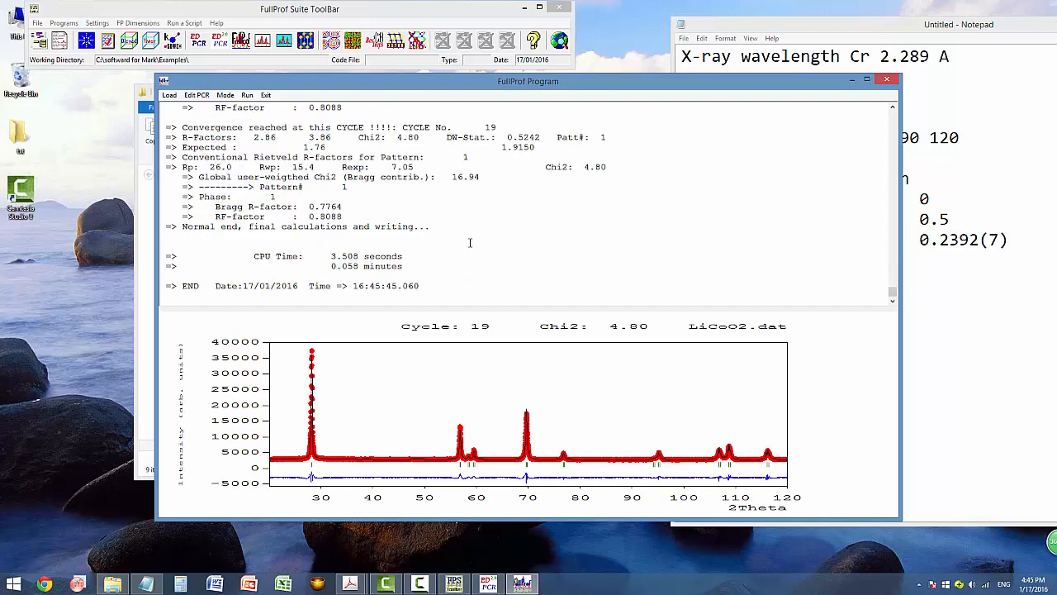
{"action": "left_click_drag", "start_coordinate": [353, 216], "coordinate": [163, 207]}
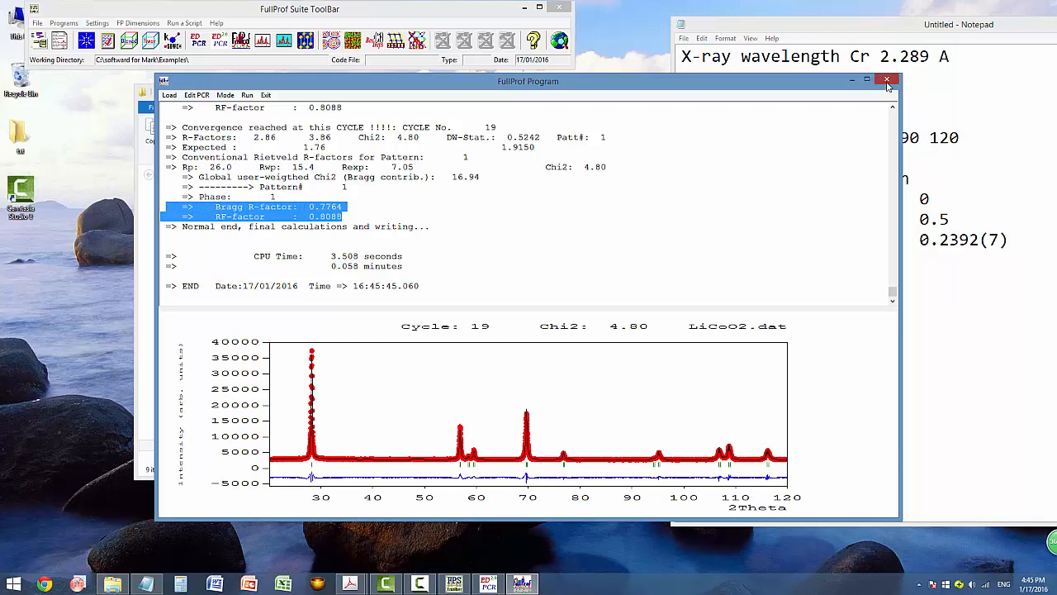
{"action": "left_click", "coordinate": [887, 80]}
{"action": "left_click", "coordinate": [512, 328]}
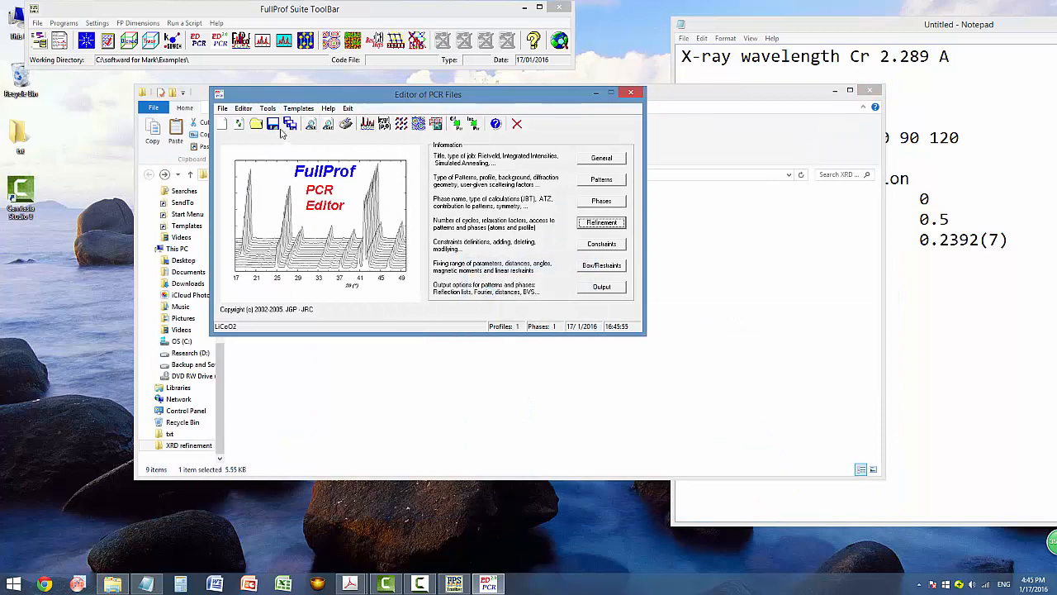
{"action": "left_click", "coordinate": [368, 124]}
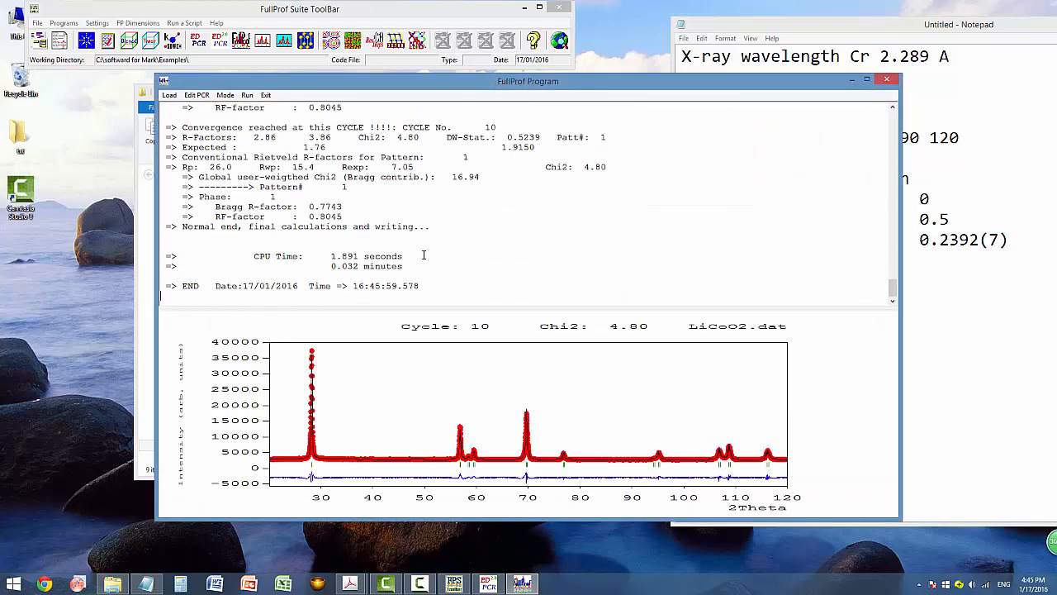
{"action": "left_click", "coordinate": [888, 80]}
{"action": "left_click", "coordinate": [504, 329]}
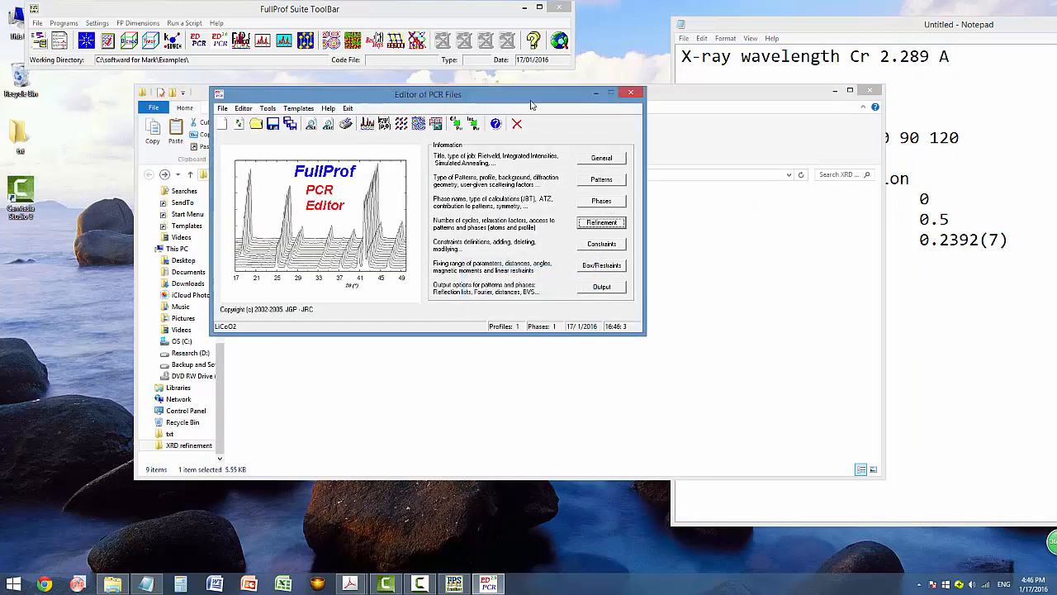
{"action": "left_click_drag", "start_coordinate": [531, 105], "coordinate": [645, 123]}
Copy the eight LiCoO2 refinement files into a new backup2 folder, then return to XRD refinement.
{"action": "left_click", "coordinate": [743, 110]}
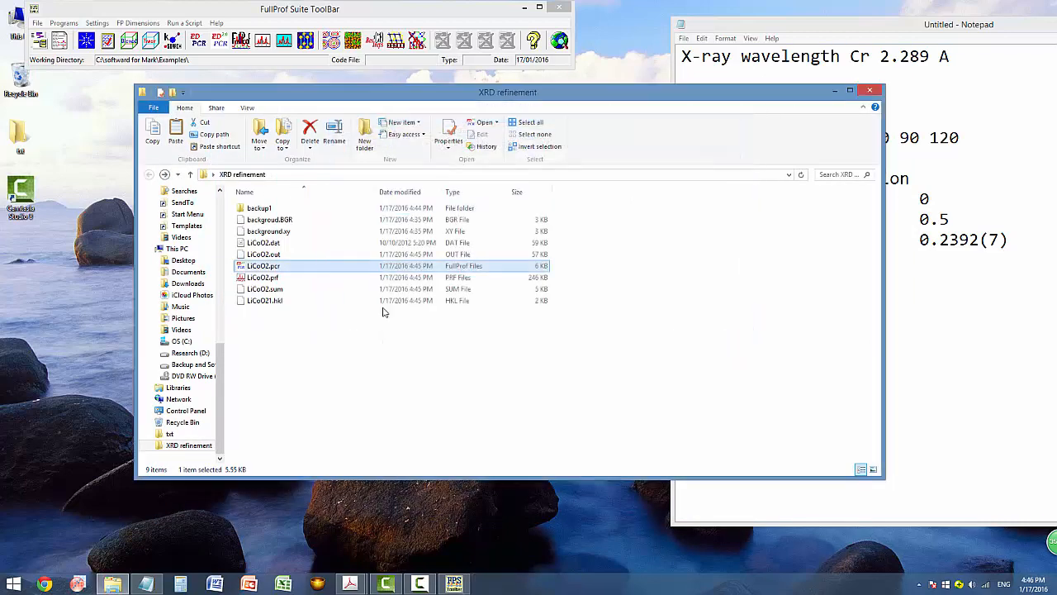
{"action": "left_click_drag", "start_coordinate": [371, 366], "coordinate": [272, 224]}
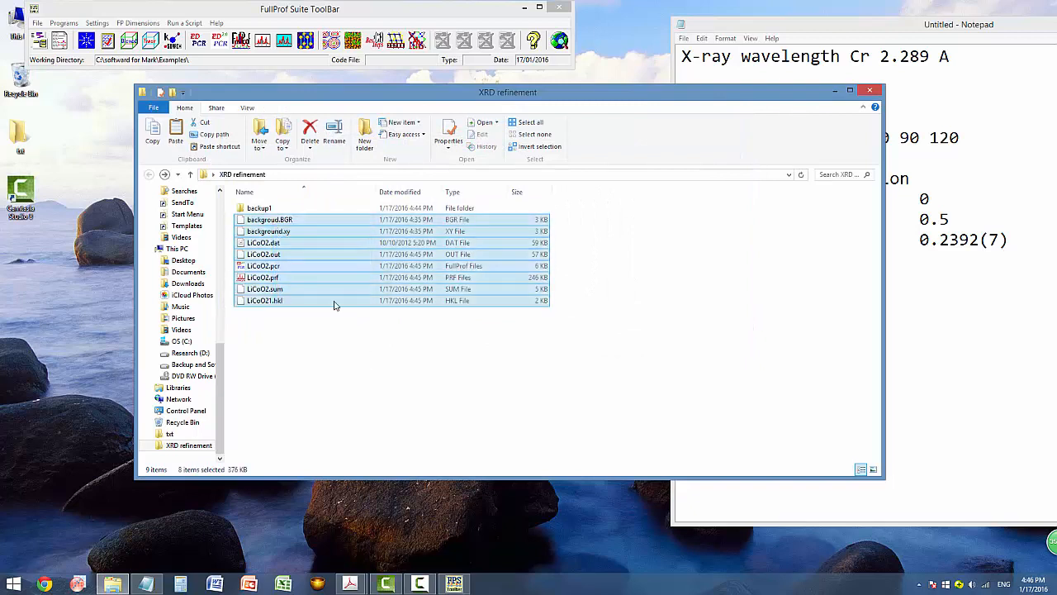
{"action": "right_click", "coordinate": [333, 357]}
{"action": "mouse_move", "coordinate": [357, 497]}
{"action": "left_click", "coordinate": [559, 351]}
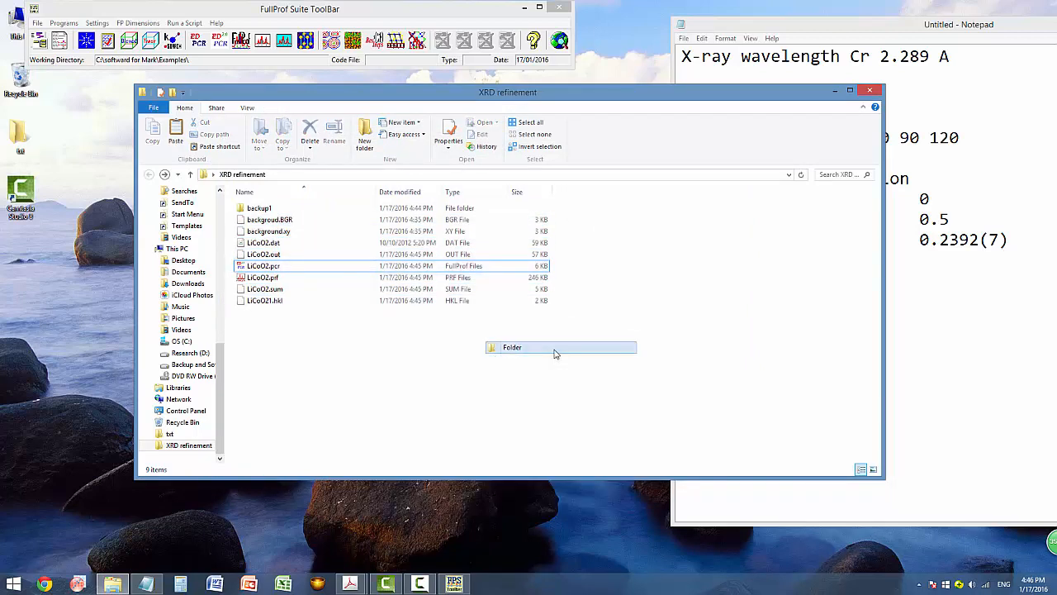
{"action": "type", "text": "backup"}
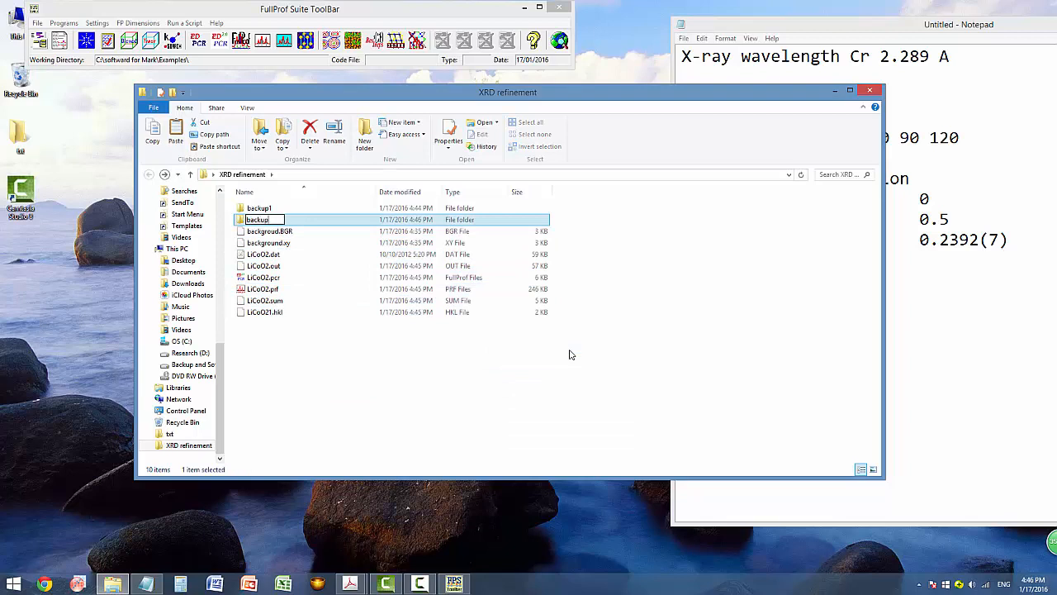
{"action": "type", "text": "2"}
{"action": "key", "text": "Return"}
{"action": "key", "text": "Return"}
{"action": "key", "text": "ctrl+v"}
{"action": "left_click", "coordinate": [562, 387]}
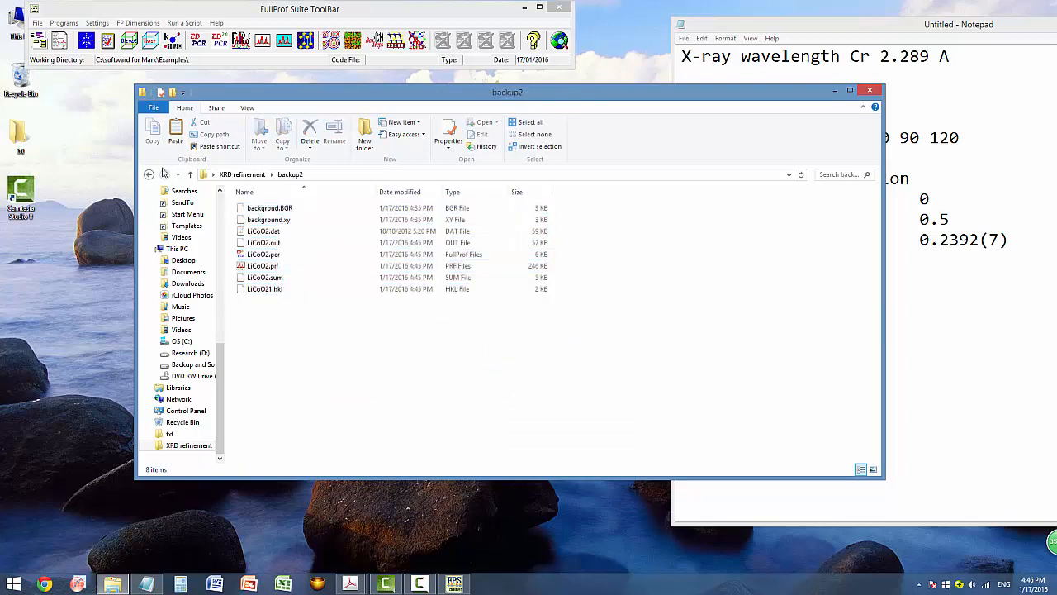
{"action": "left_click", "coordinate": [149, 174]}
{"action": "left_click", "coordinate": [291, 281]}
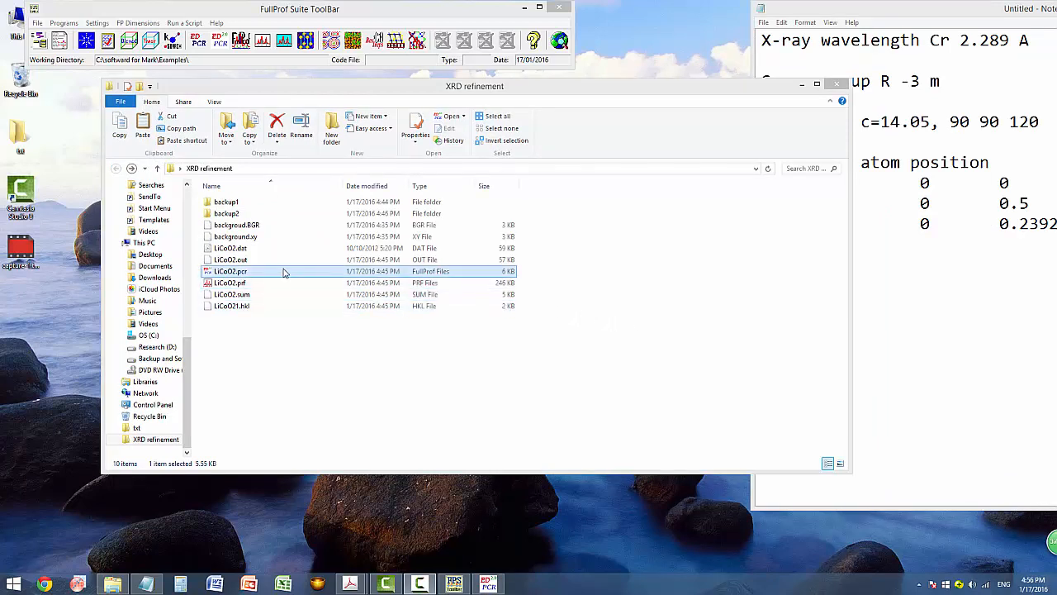
Reopen LiCoO2.pcr in EdPCR and set phase 1's calculation to Structural Model (Rietveld Method).
{"action": "double_click", "coordinate": [238, 274]}
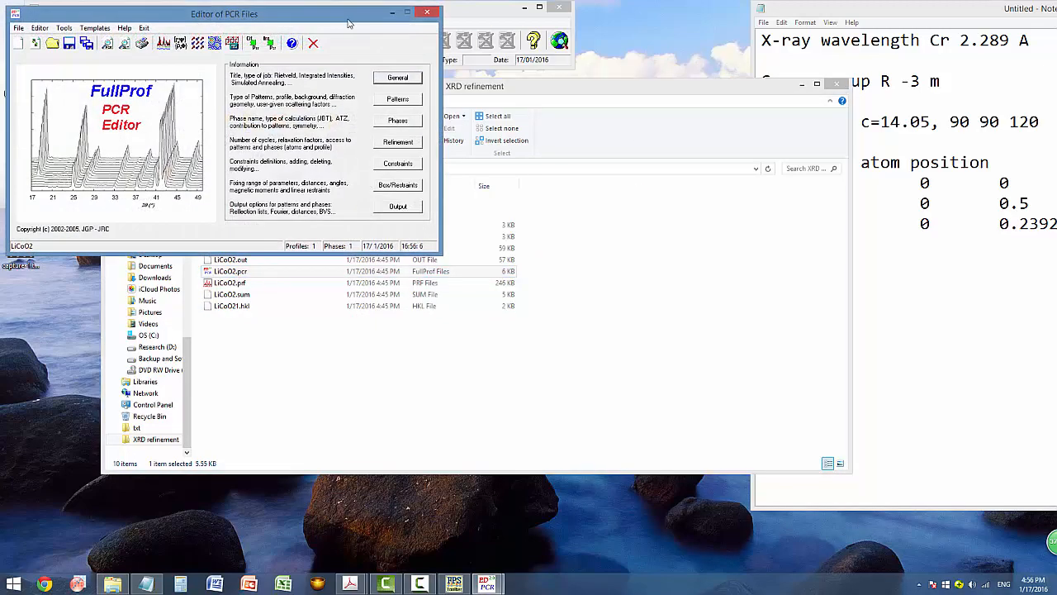
{"action": "left_click_drag", "start_coordinate": [328, 18], "coordinate": [540, 125]}
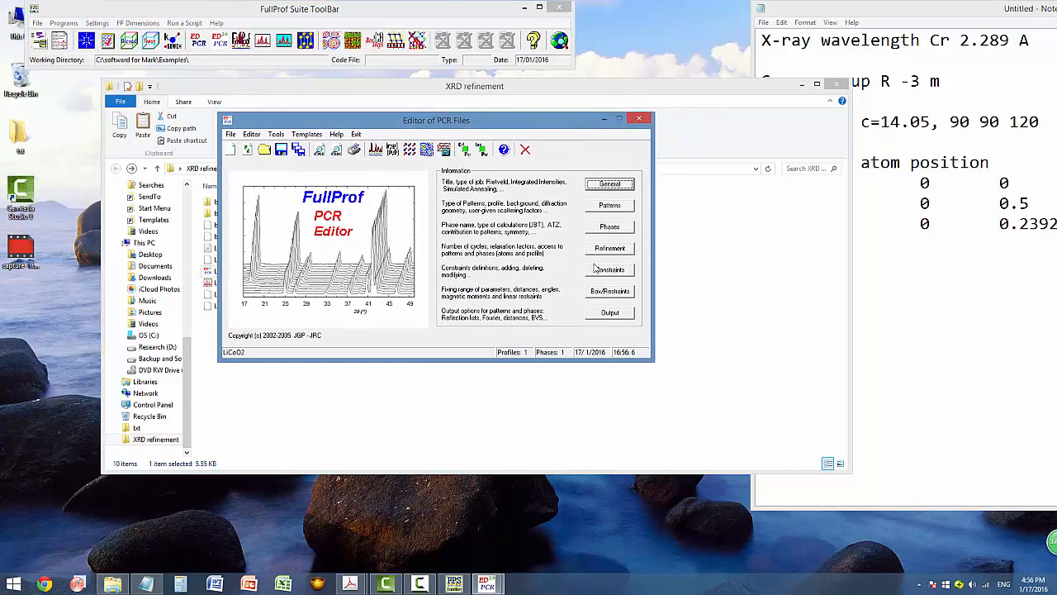
{"action": "left_click", "coordinate": [615, 230]}
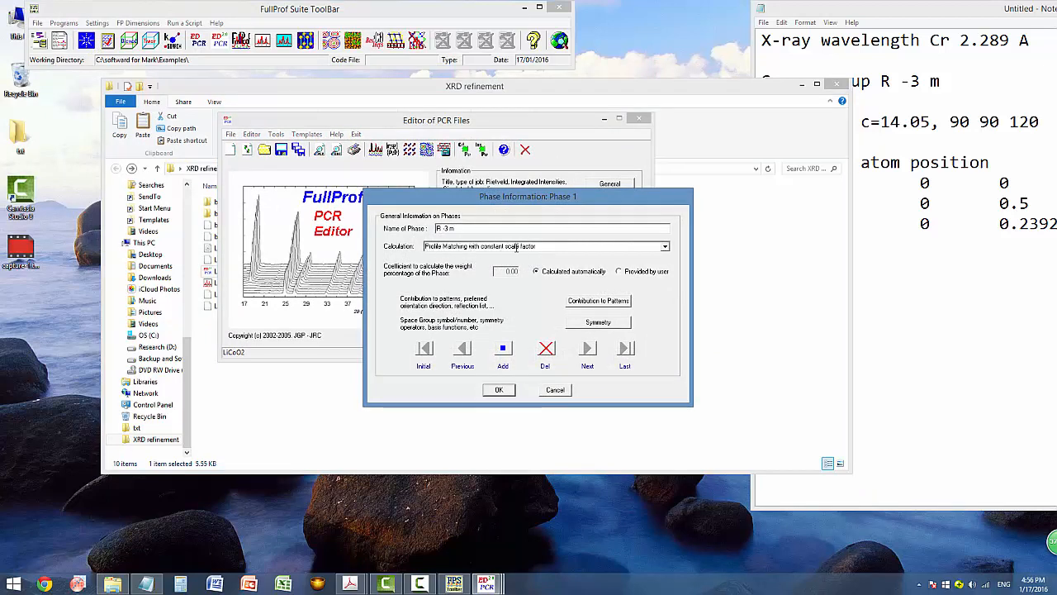
{"action": "left_click", "coordinate": [666, 249]}
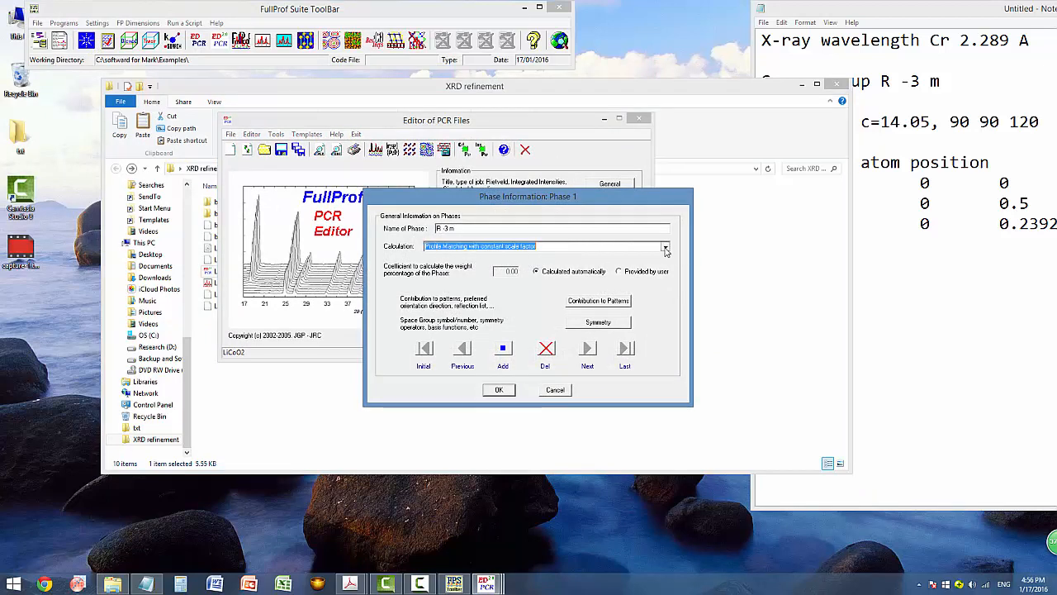
{"action": "type", "text": "s"}
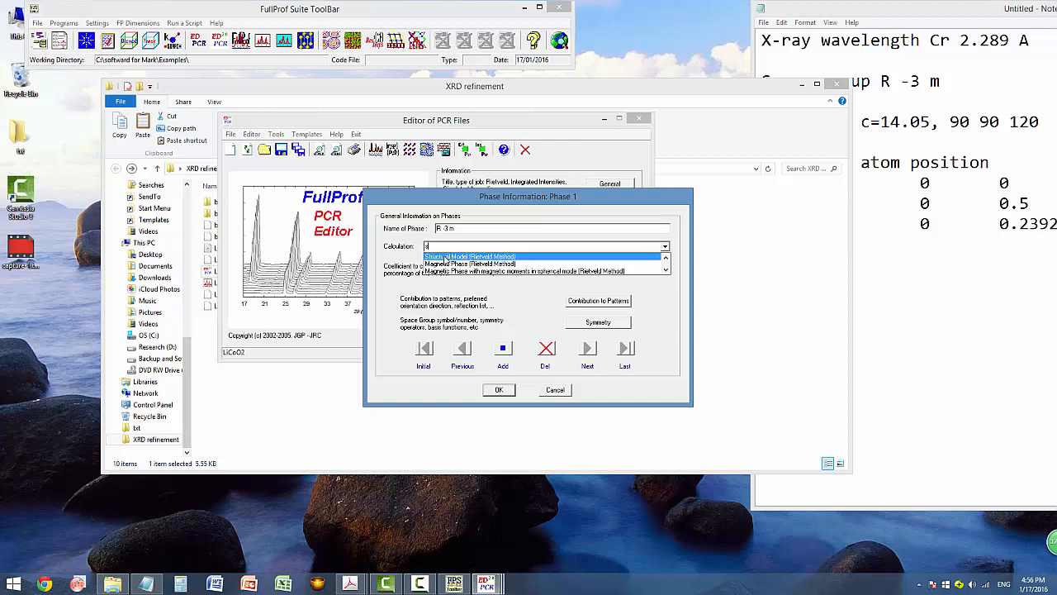
{"action": "left_click", "coordinate": [445, 257]}
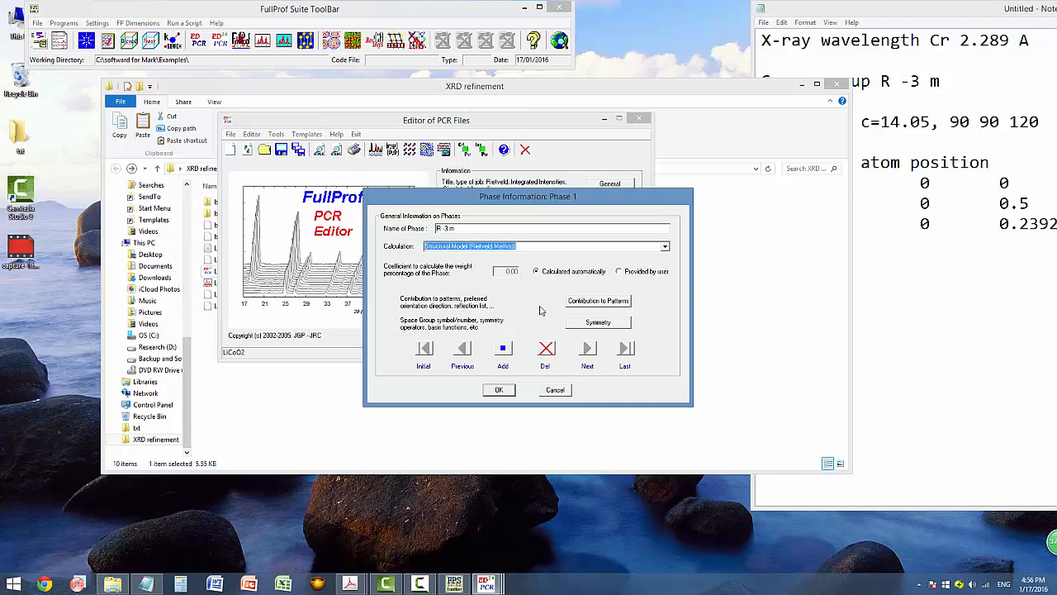
Generate phase 1's reflection list automatically from the space group, then open the refinement settings.
{"action": "left_click", "coordinate": [594, 300]}
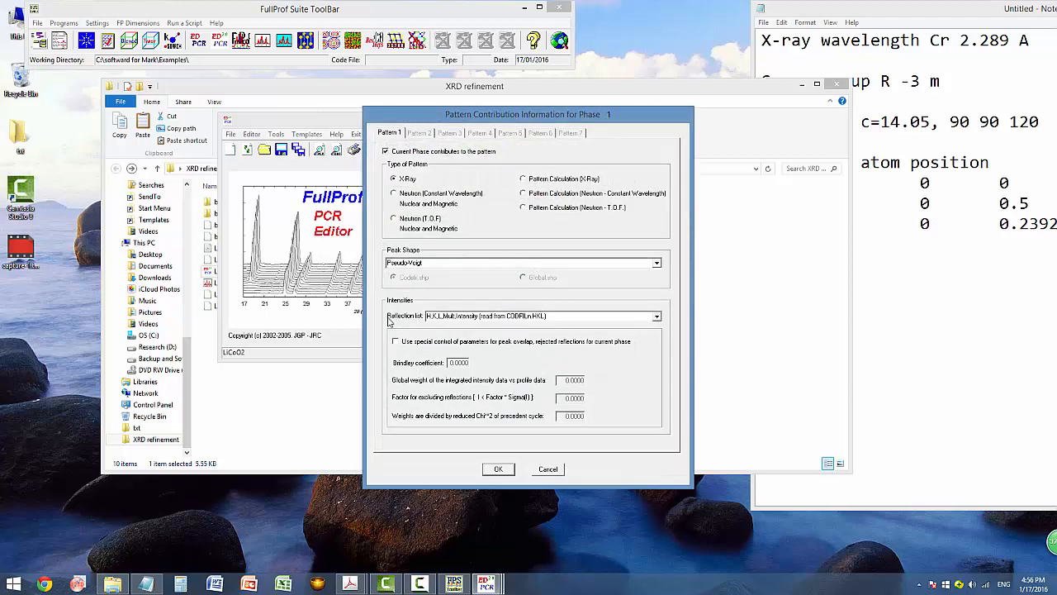
{"action": "left_click", "coordinate": [657, 316]}
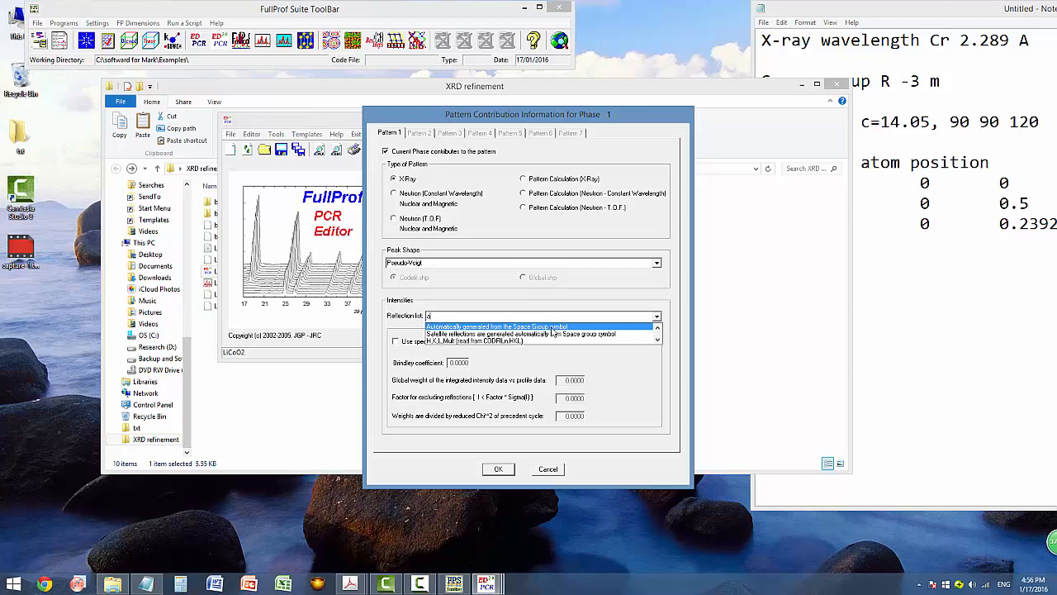
{"action": "key", "text": "Return"}
{"action": "left_click", "coordinate": [498, 468]}
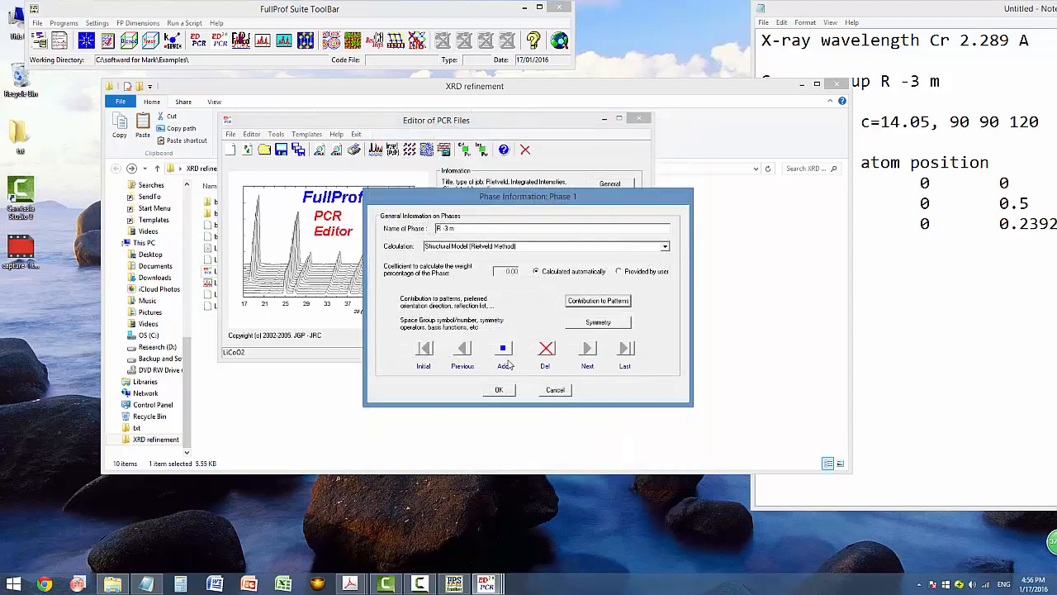
{"action": "left_click", "coordinate": [499, 390]}
{"action": "left_click_drag", "start_coordinate": [457, 123], "coordinate": [452, 134]}
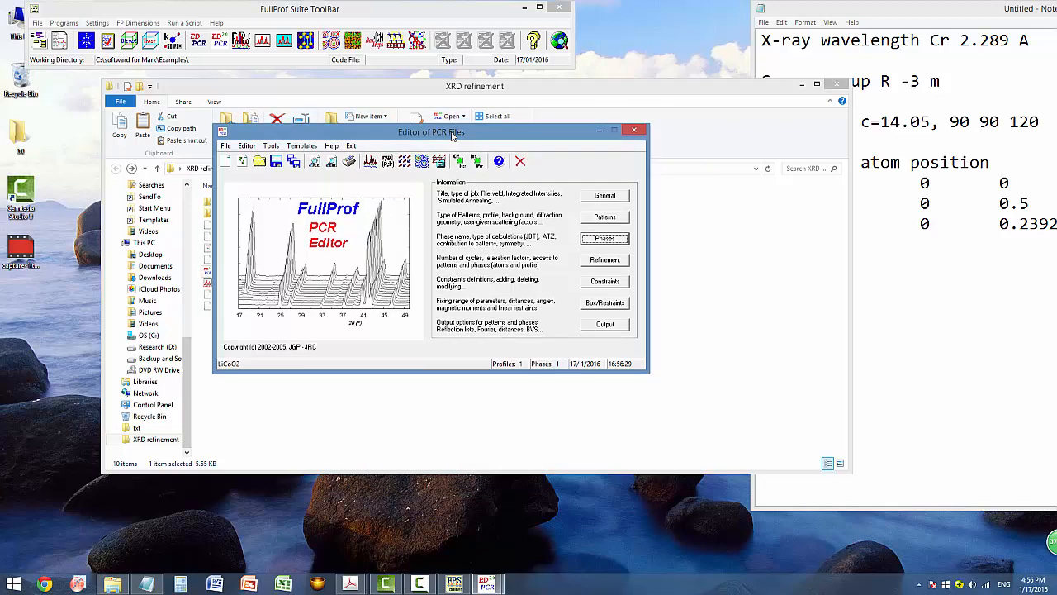
{"action": "left_click", "coordinate": [622, 261]}
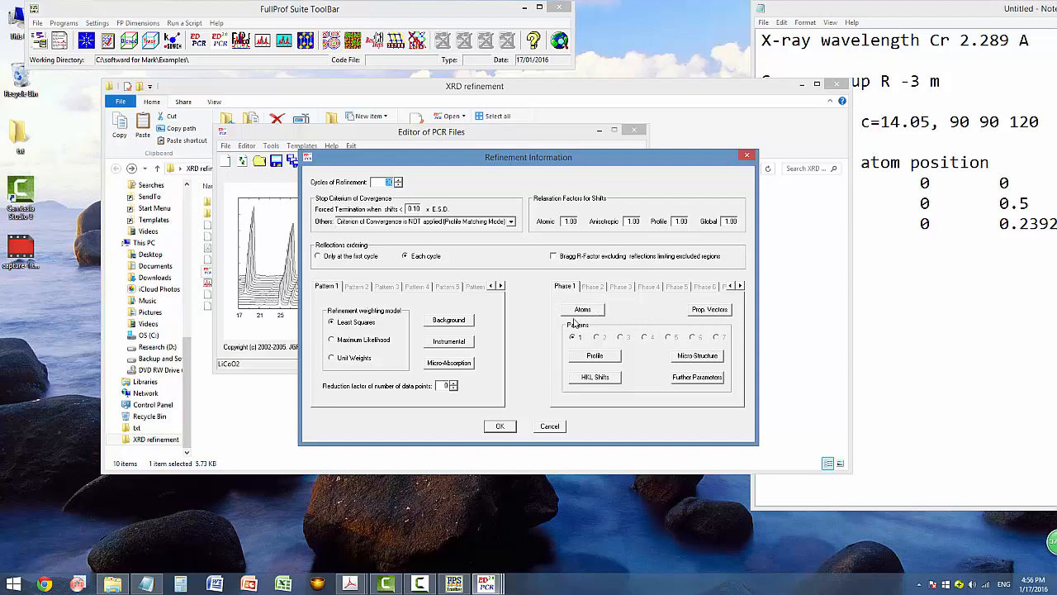
{"action": "left_click", "coordinate": [586, 314]}
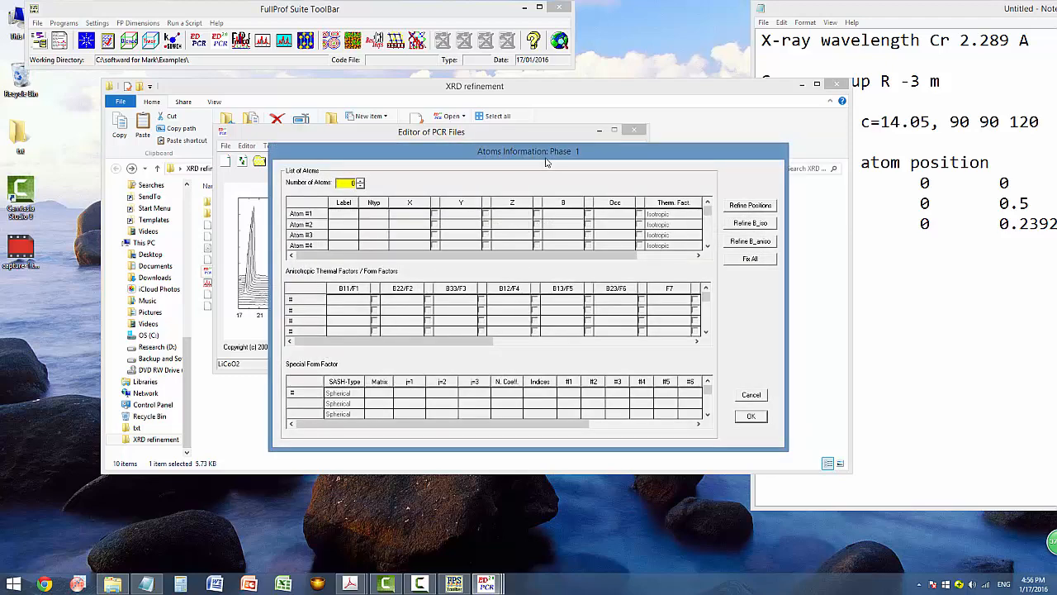
Set the atom count to 3, label the new atoms Co1 and O1, and assign atom types.
{"action": "left_click_drag", "start_coordinate": [551, 153], "coordinate": [456, 150]}
{"action": "left_click_drag", "start_coordinate": [839, 10], "coordinate": [783, 21]}
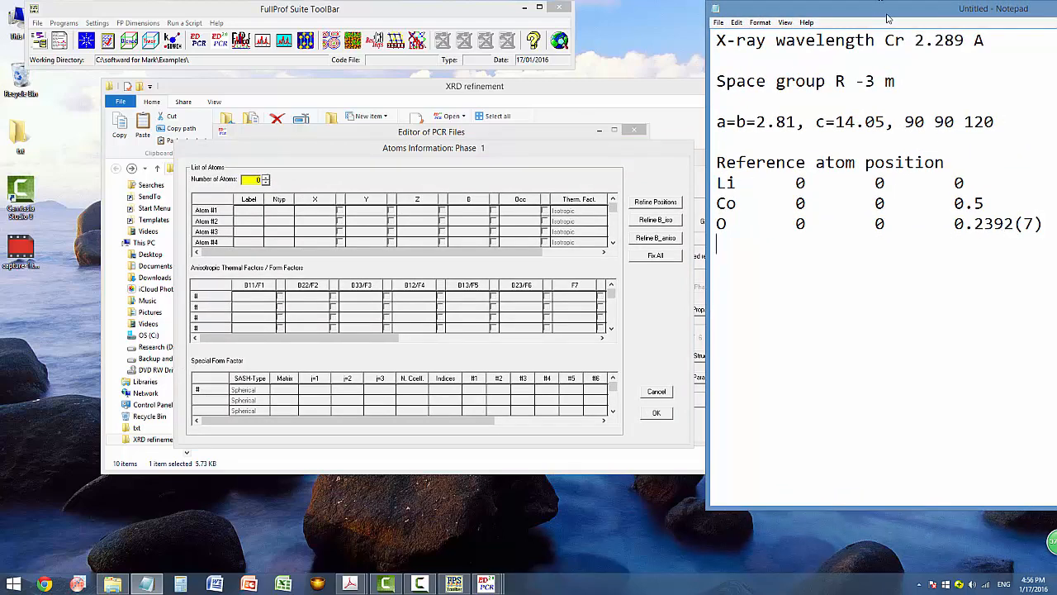
{"action": "left_click_drag", "start_coordinate": [882, 10], "coordinate": [987, 13]}
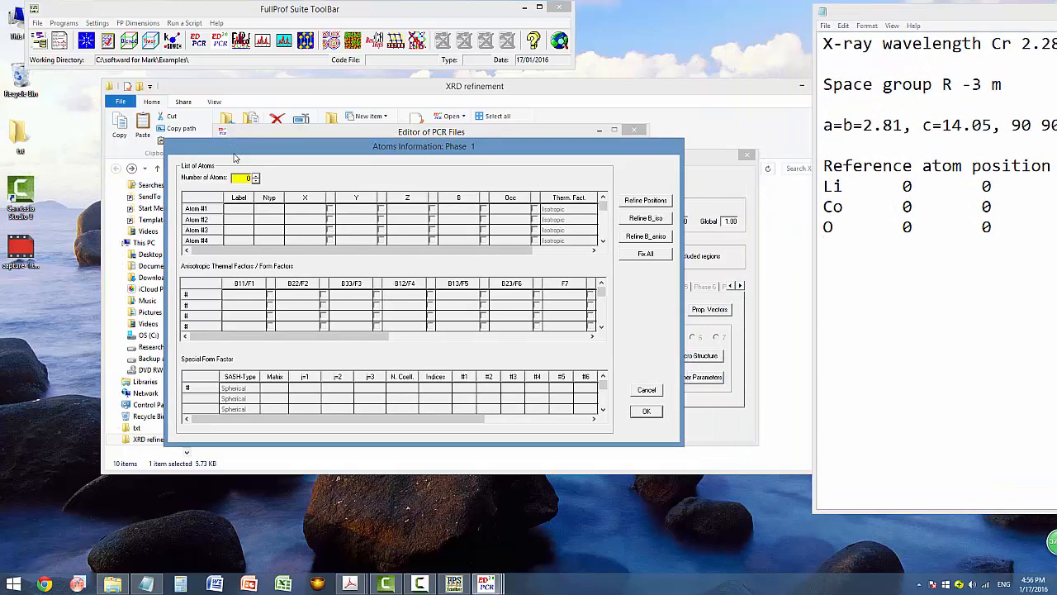
{"action": "left_click", "coordinate": [255, 177]}
{"action": "left_click", "coordinate": [255, 177]}
{"action": "left_click", "coordinate": [255, 176]}
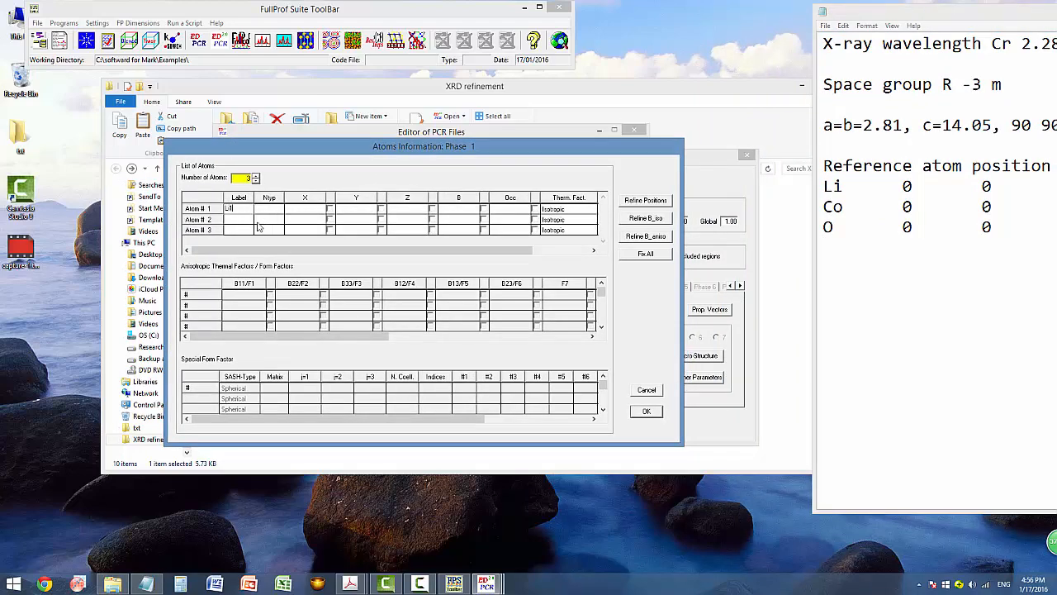
{"action": "left_click", "coordinate": [247, 220]}
{"action": "type", "text": "Co1"}
{"action": "left_click", "coordinate": [248, 233]}
{"action": "left_click", "coordinate": [269, 199]}
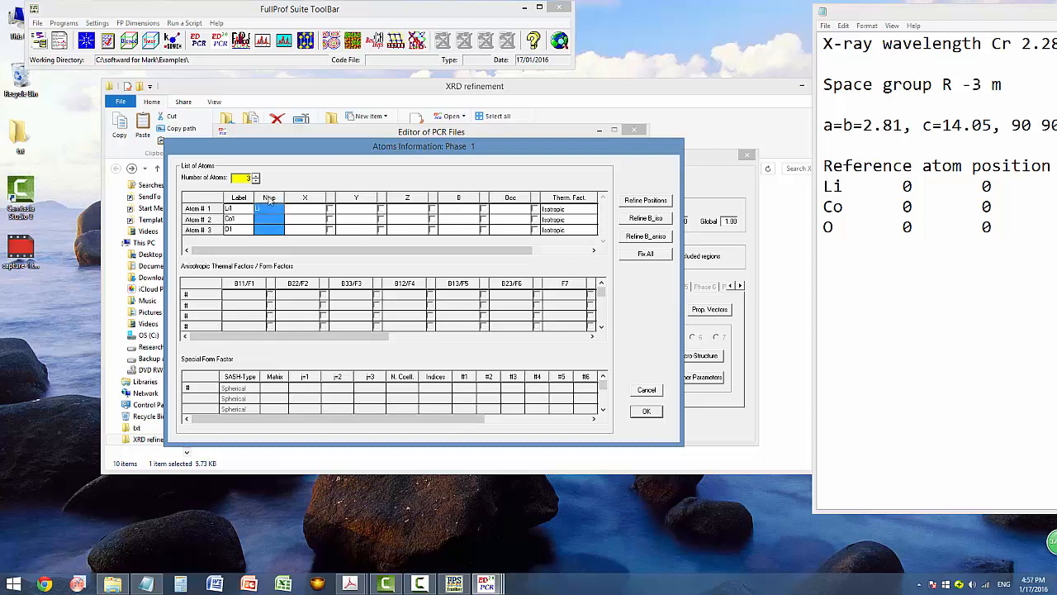
{"action": "left_click", "coordinate": [262, 227]}
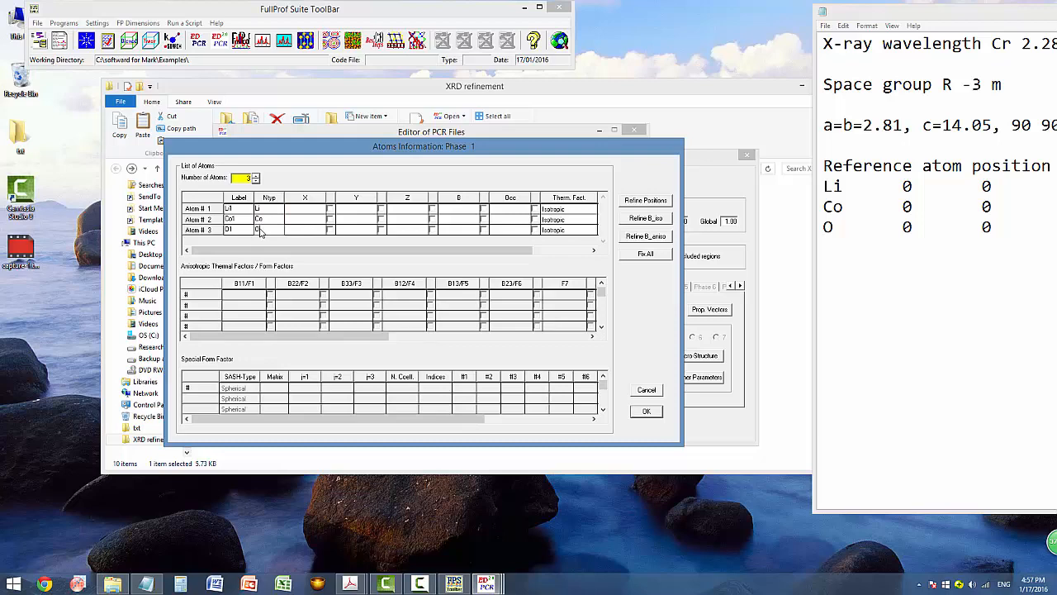
Set Li1's fractional coordinates to 0, 0, 0.
{"action": "left_click", "coordinate": [308, 208]}
{"action": "left_click_drag", "start_coordinate": [983, 13], "coordinate": [930, 10]}
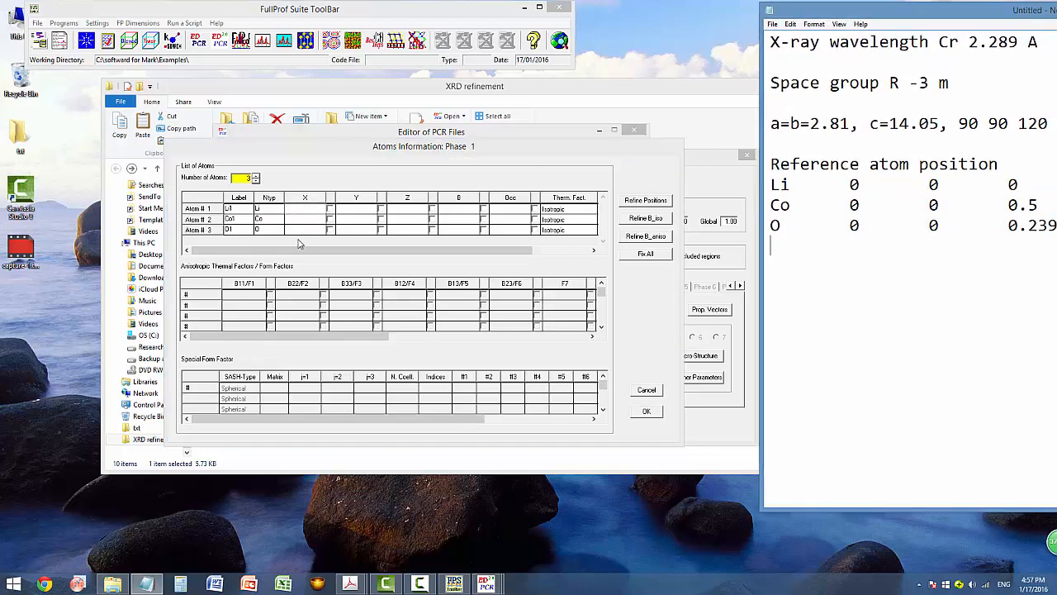
{"action": "left_click", "coordinate": [303, 208]}
{"action": "left_click", "coordinate": [354, 213]}
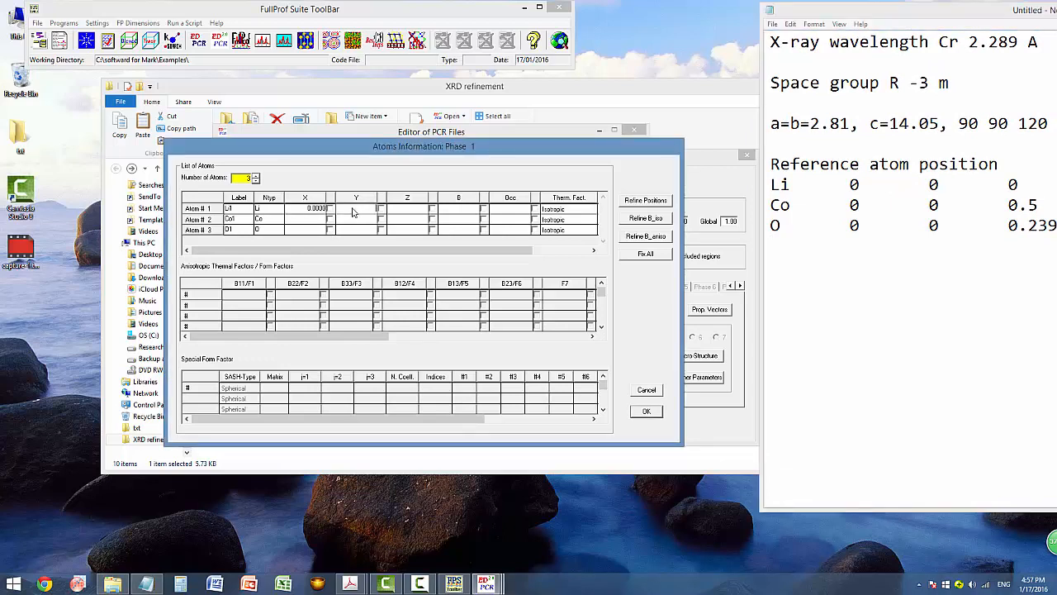
{"action": "left_click", "coordinate": [419, 214]}
{"action": "left_click", "coordinate": [303, 224]}
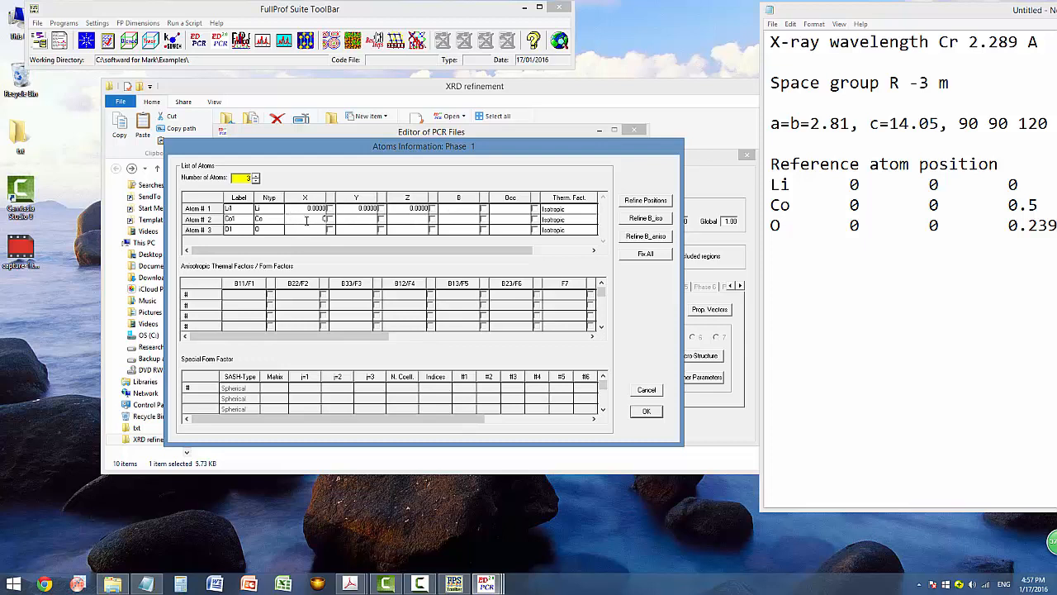
Place Co1 at (0, 0, 0.5) and O1 at (0, 0, 0.23).
{"action": "left_click", "coordinate": [351, 221]}
{"action": "type", "text": "0"}
{"action": "left_click", "coordinate": [423, 223]}
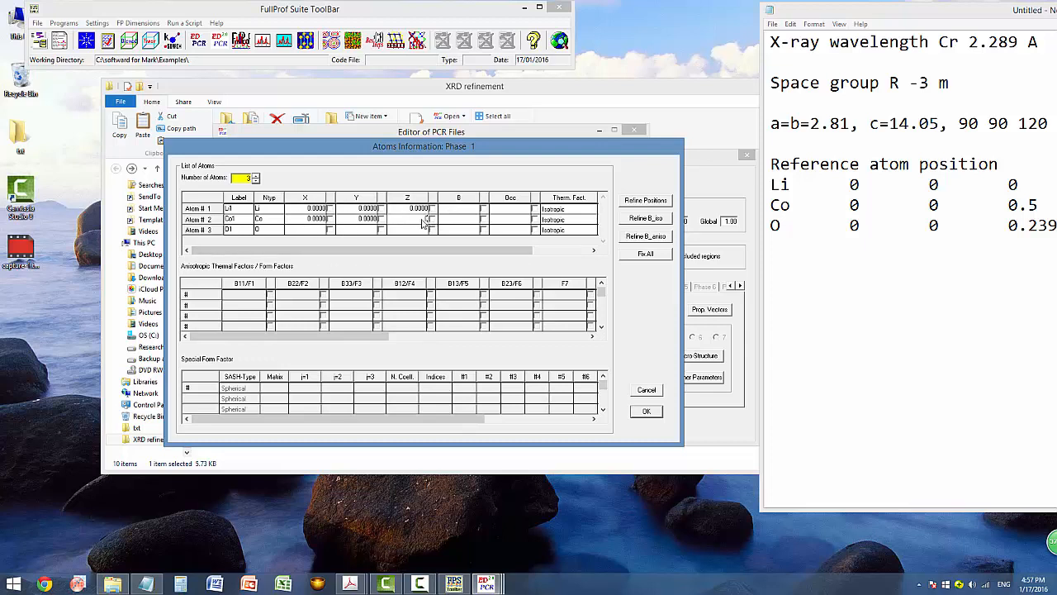
{"action": "type", "text": "0.5"}
{"action": "left_click", "coordinate": [310, 230]}
{"action": "type", "text": "0"}
{"action": "left_click", "coordinate": [355, 231]}
{"action": "type", "text": "0000"}
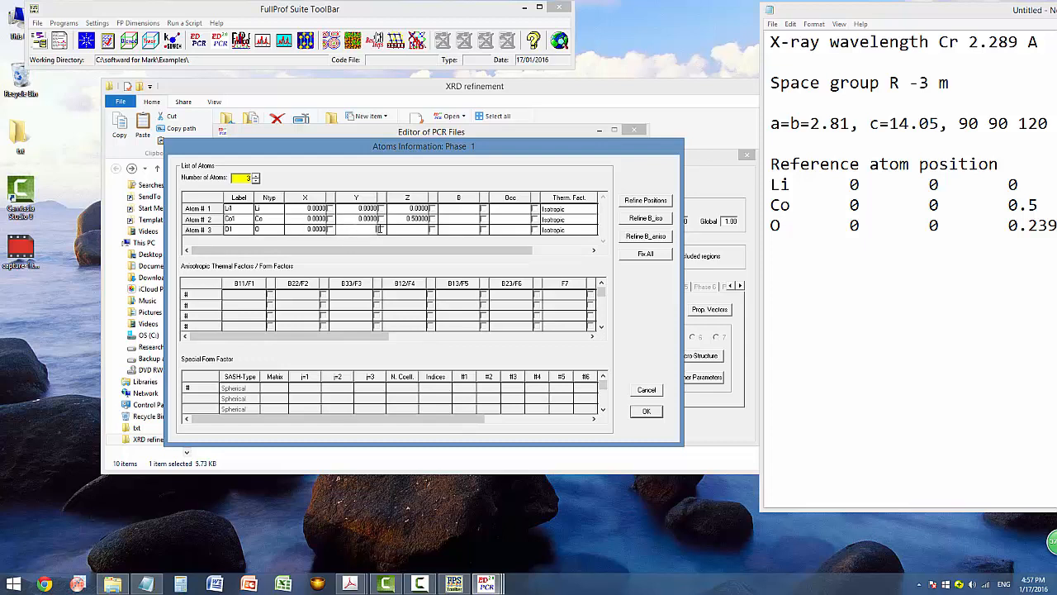
{"action": "left_click", "coordinate": [406, 233]}
{"action": "type", "text": "0.239"}
Give all atoms B = 0 and occupancies 1, 1 and 2, then confirm the atom table.
{"action": "left_click", "coordinate": [470, 214]}
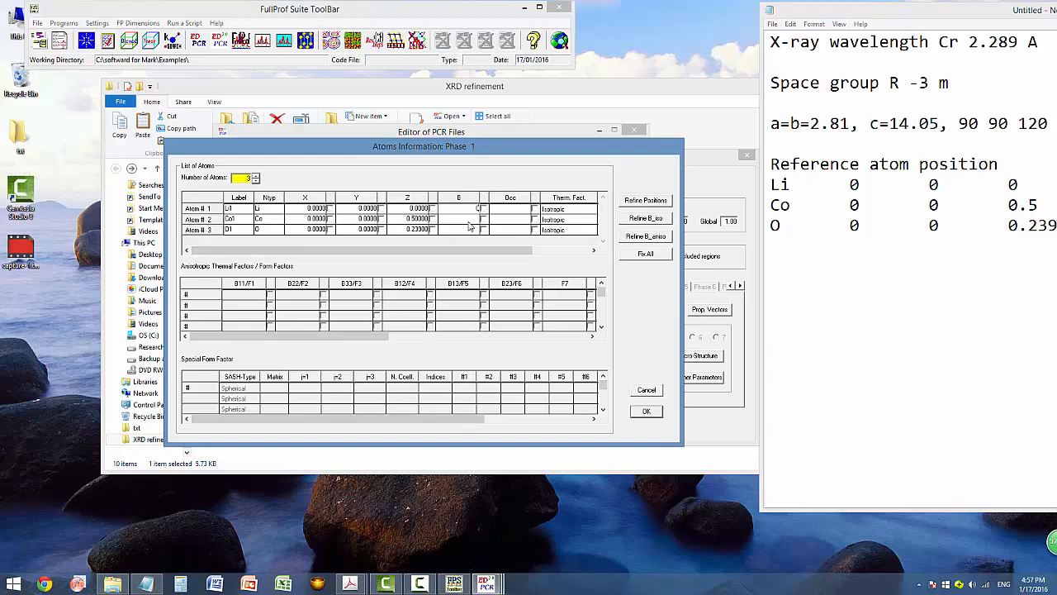
{"action": "left_click", "coordinate": [471, 221]}
{"action": "type", "text": "0"}
{"action": "left_click", "coordinate": [477, 229]}
{"action": "type", "text": "0"}
{"action": "left_click", "coordinate": [512, 214]}
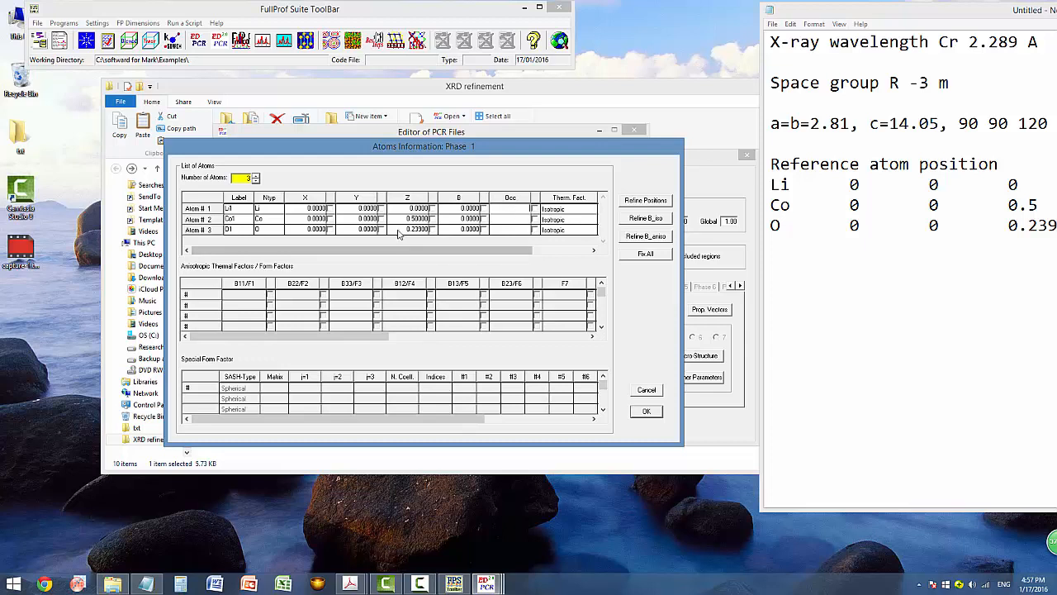
{"action": "type", "text": "1"}
{"action": "left_click", "coordinate": [509, 220]}
{"action": "type", "text": "1"}
{"action": "left_click", "coordinate": [519, 230]}
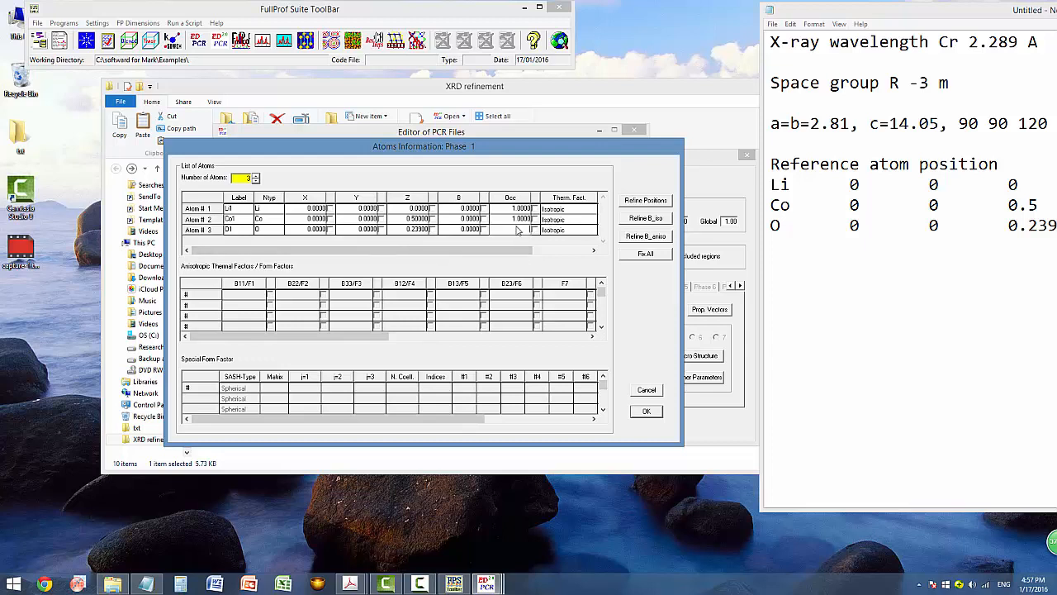
{"action": "left_click", "coordinate": [465, 231]}
{"action": "left_click", "coordinate": [647, 412]}
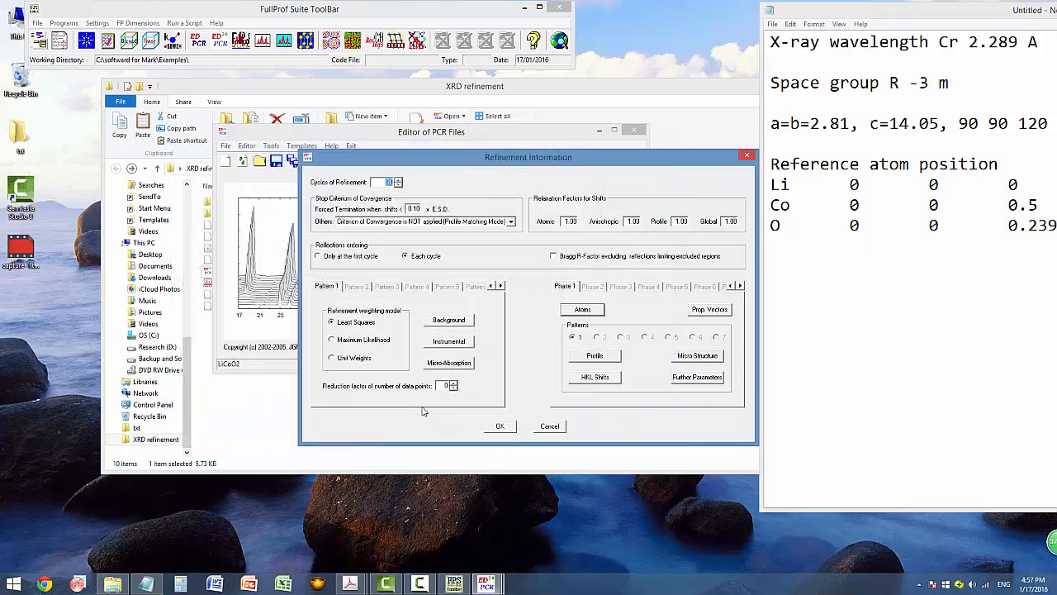
Close the PCR editor and select the eight LiCoO2 and background files.
{"action": "left_click", "coordinate": [499, 427]}
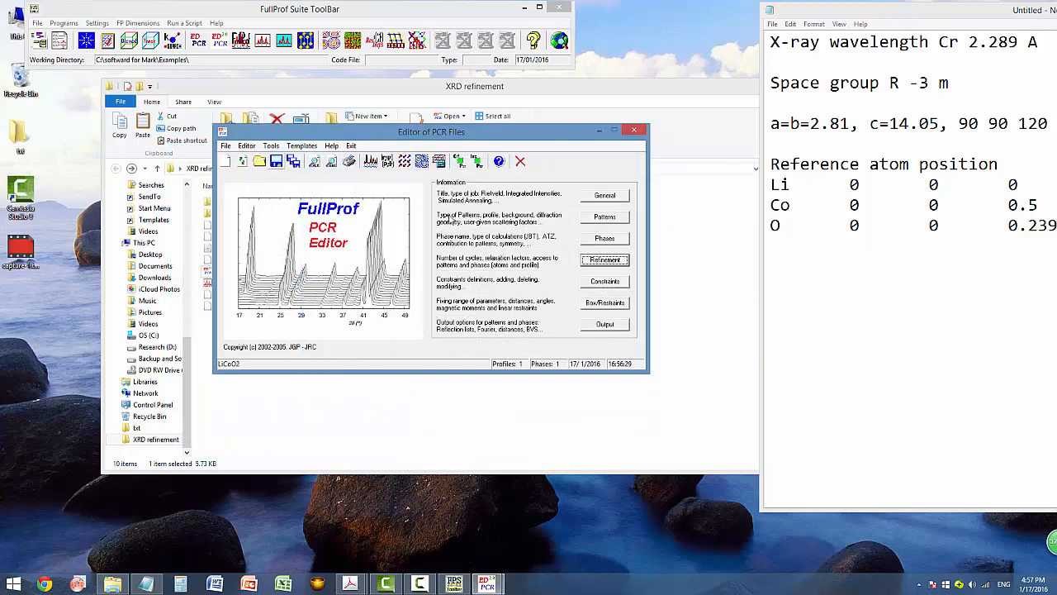
{"action": "left_click", "coordinate": [638, 132]}
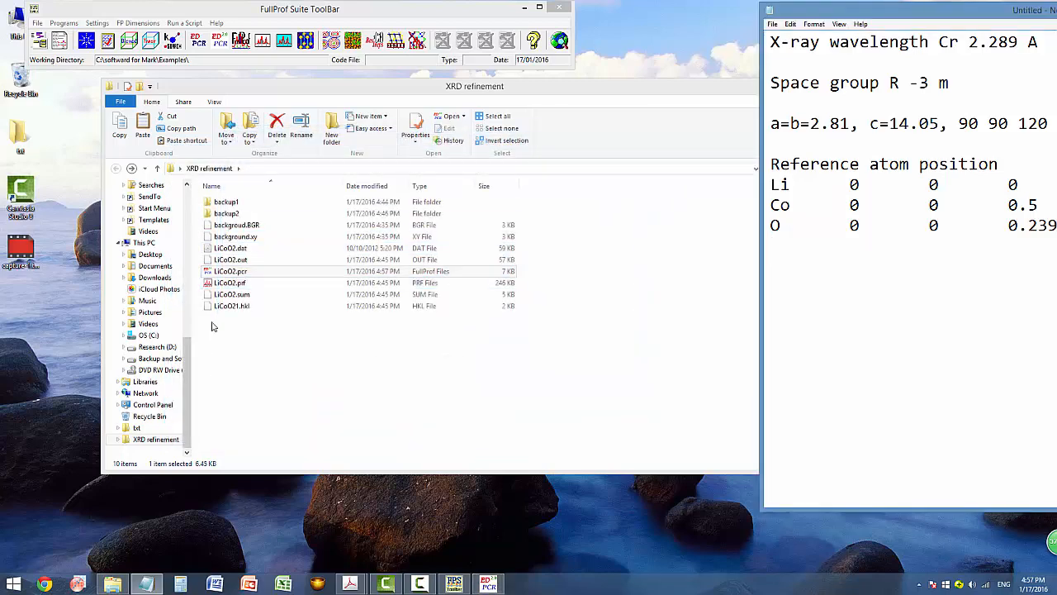
{"action": "left_click_drag", "start_coordinate": [337, 361], "coordinate": [245, 220]}
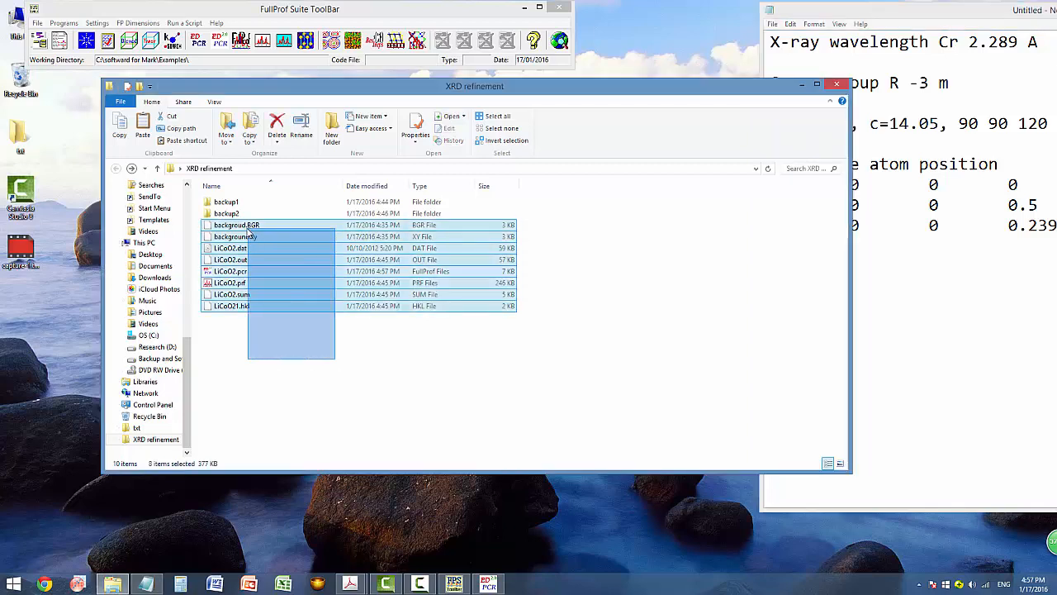
Create a backup3 folder, paste the files into it, and reopen LiCoO2.pcr.
{"action": "right_click", "coordinate": [261, 350]}
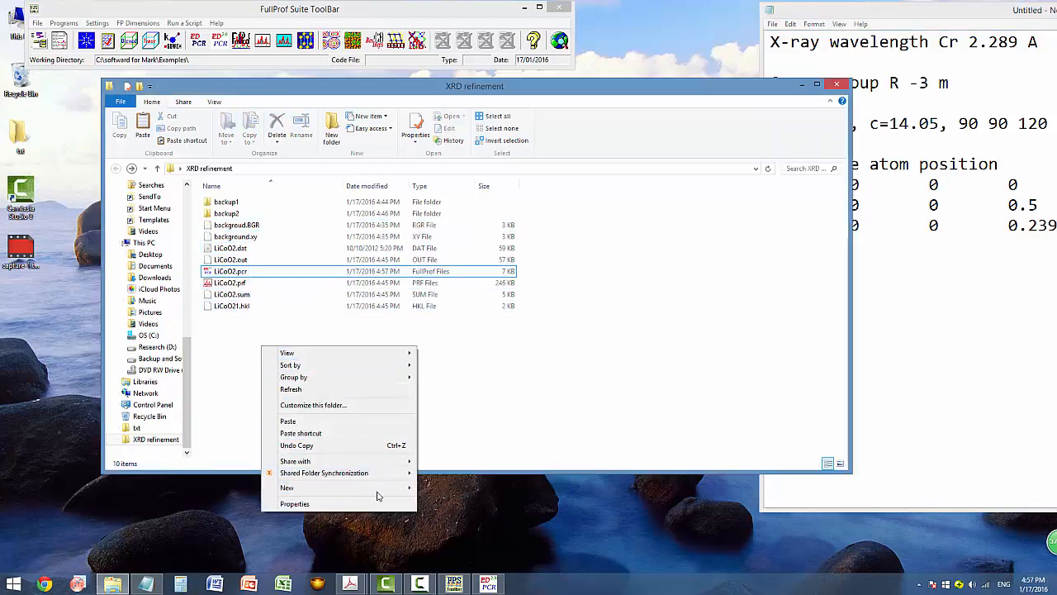
{"action": "mouse_move", "coordinate": [377, 495]}
{"action": "left_click", "coordinate": [458, 342]}
{"action": "type", "text": "b"}
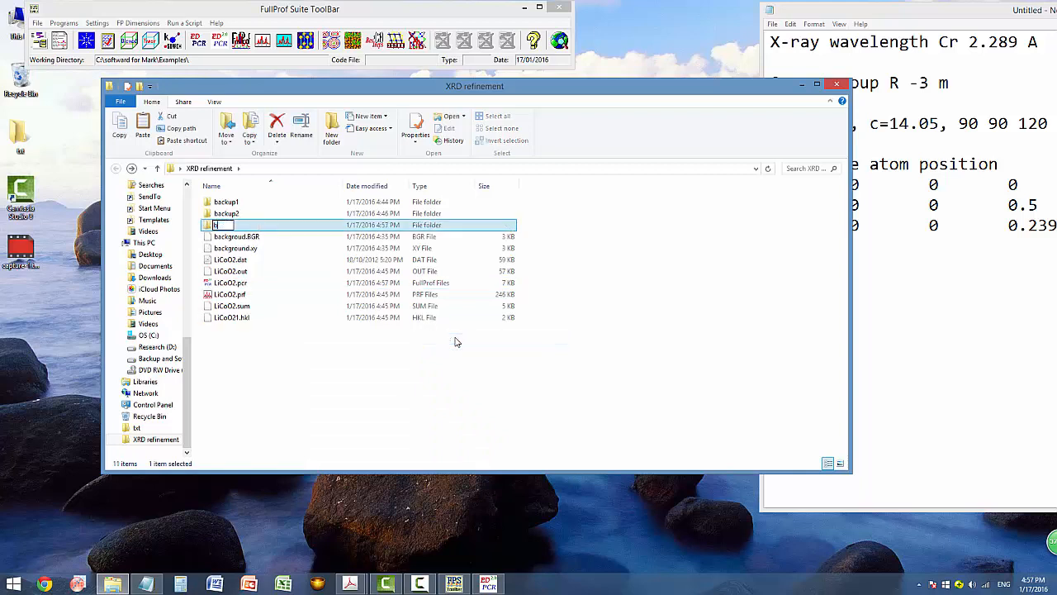
{"action": "type", "text": "ackup3"}
{"action": "key", "text": "Return"}
{"action": "key", "text": "Return"}
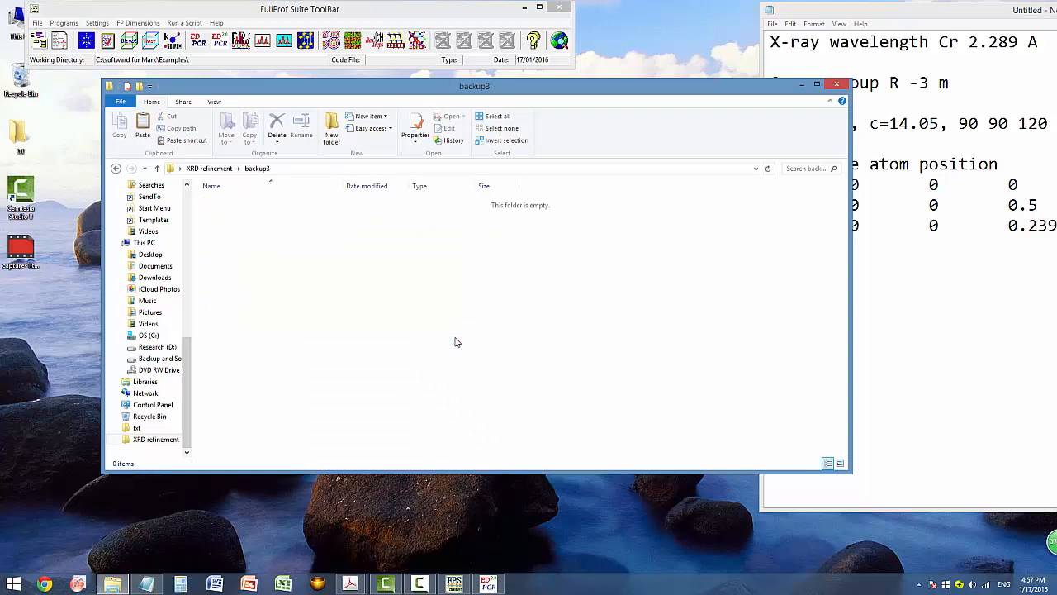
{"action": "key", "text": "ctrl+v"}
{"action": "left_click", "coordinate": [116, 168]}
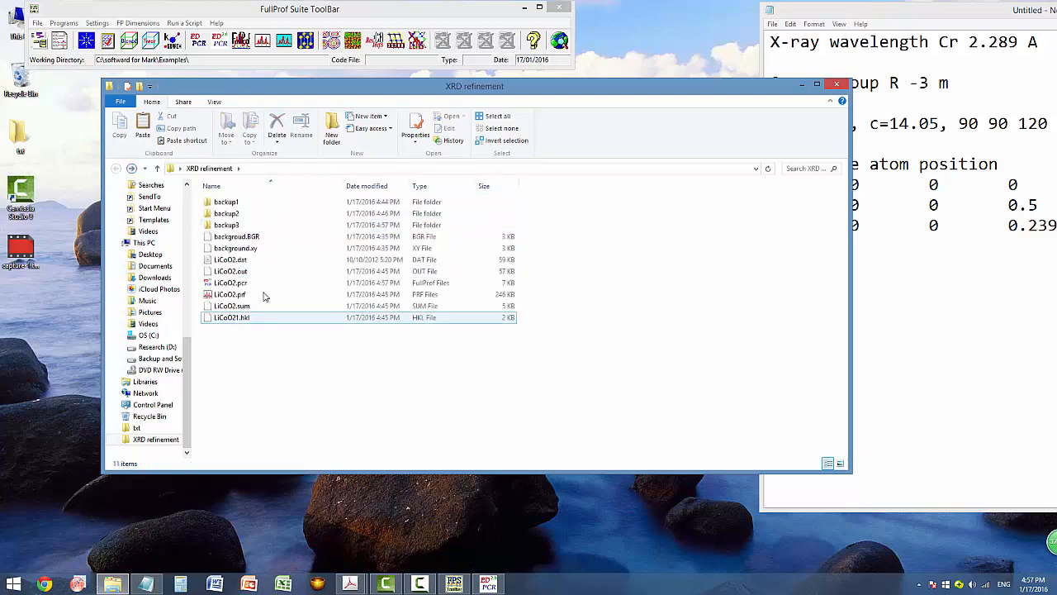
{"action": "double_click", "coordinate": [235, 283]}
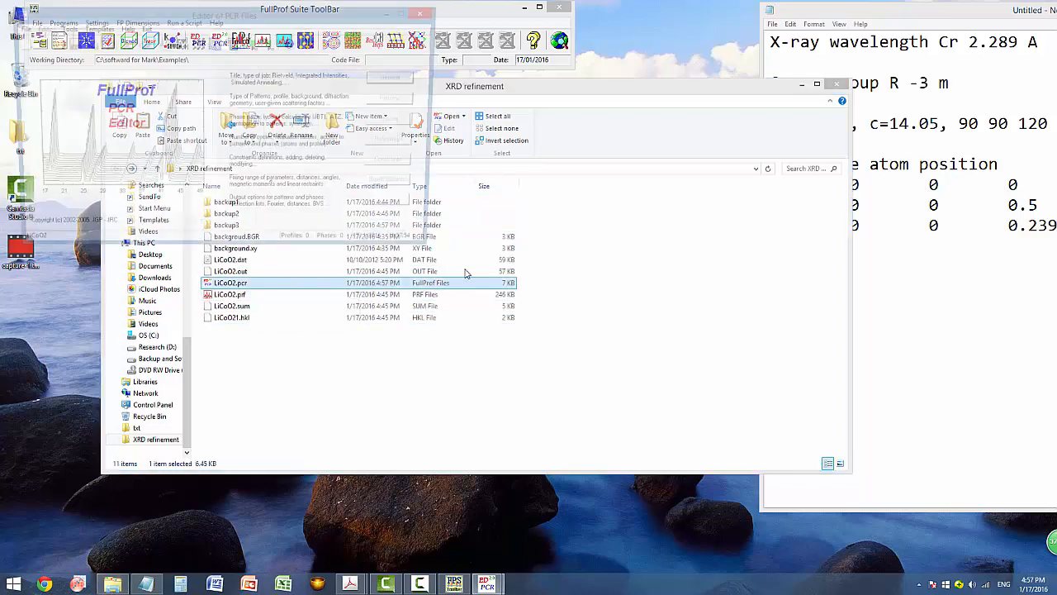
Review the phase 1 atom list in the refinement settings, leaving it unchanged.
{"action": "left_click_drag", "start_coordinate": [369, 9], "coordinate": [594, 134]}
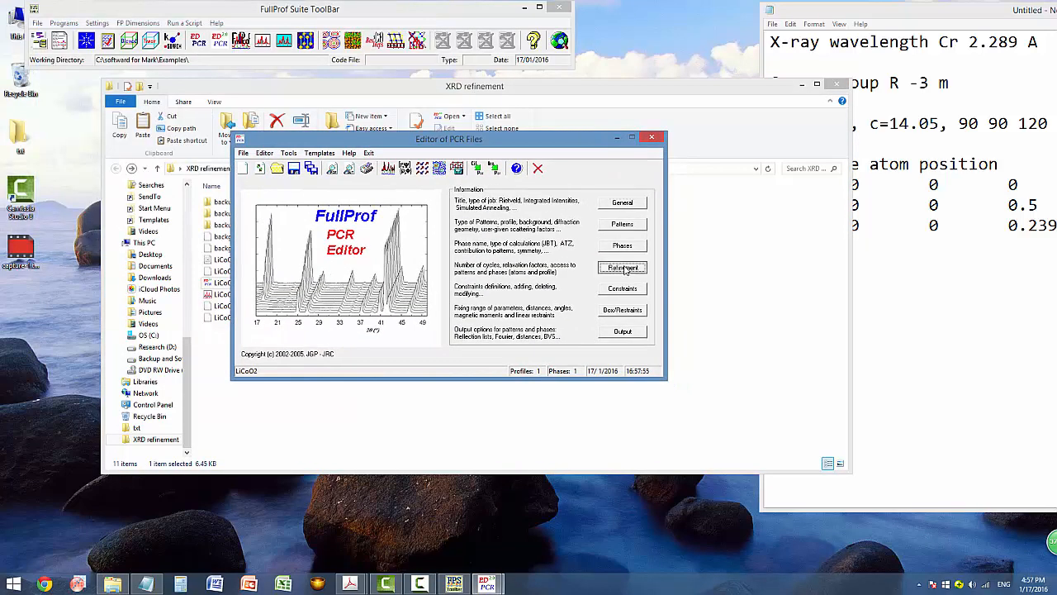
{"action": "left_click", "coordinate": [623, 267]}
{"action": "left_click", "coordinate": [582, 309]}
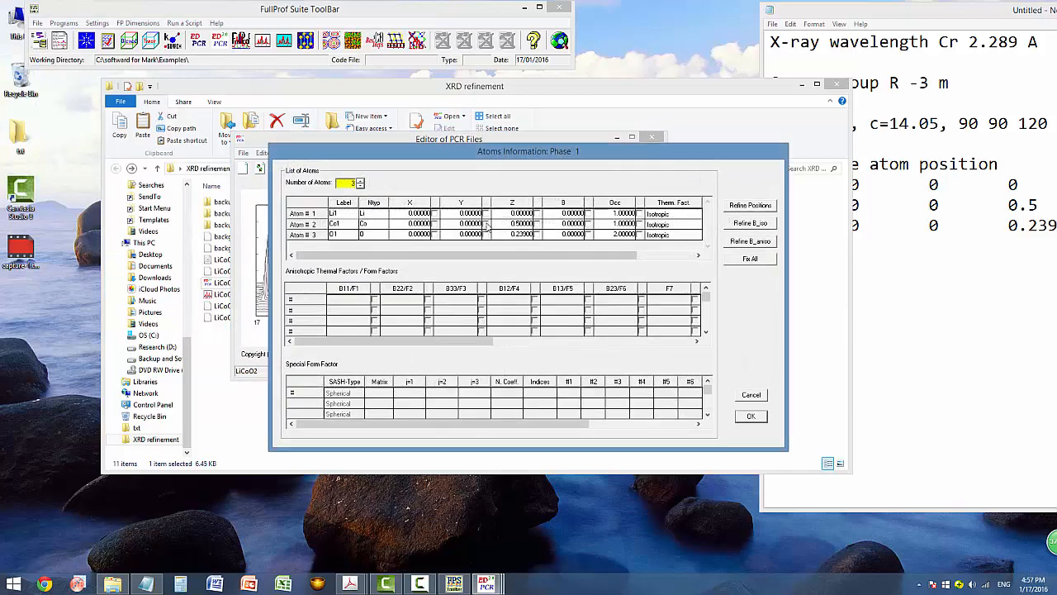
{"action": "left_click", "coordinate": [745, 417]}
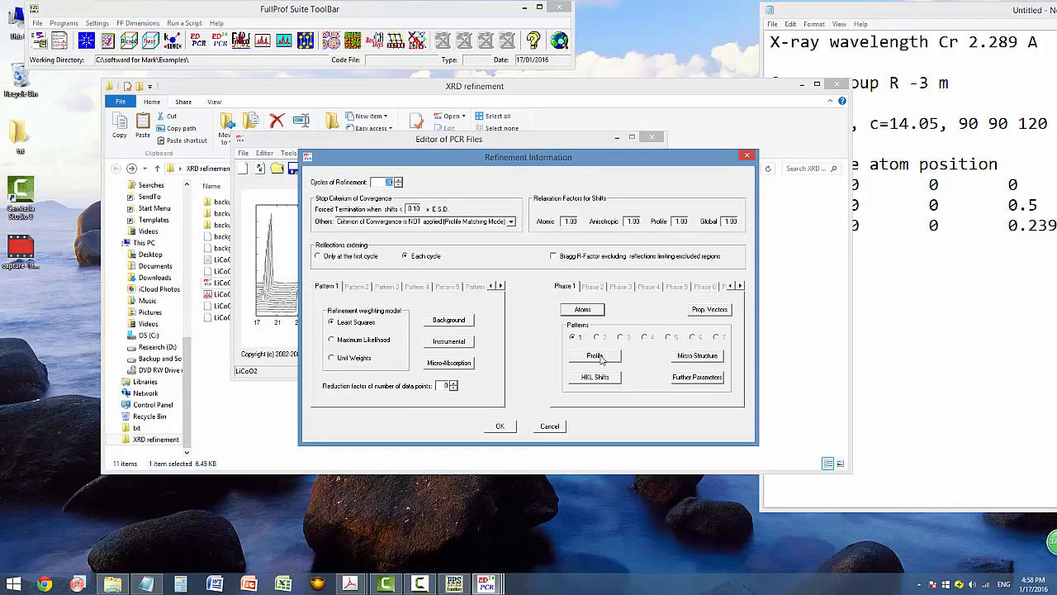
Turn on scale factor refinement in the phase 1 profile parameters and run FullProf.
{"action": "left_click", "coordinate": [596, 355]}
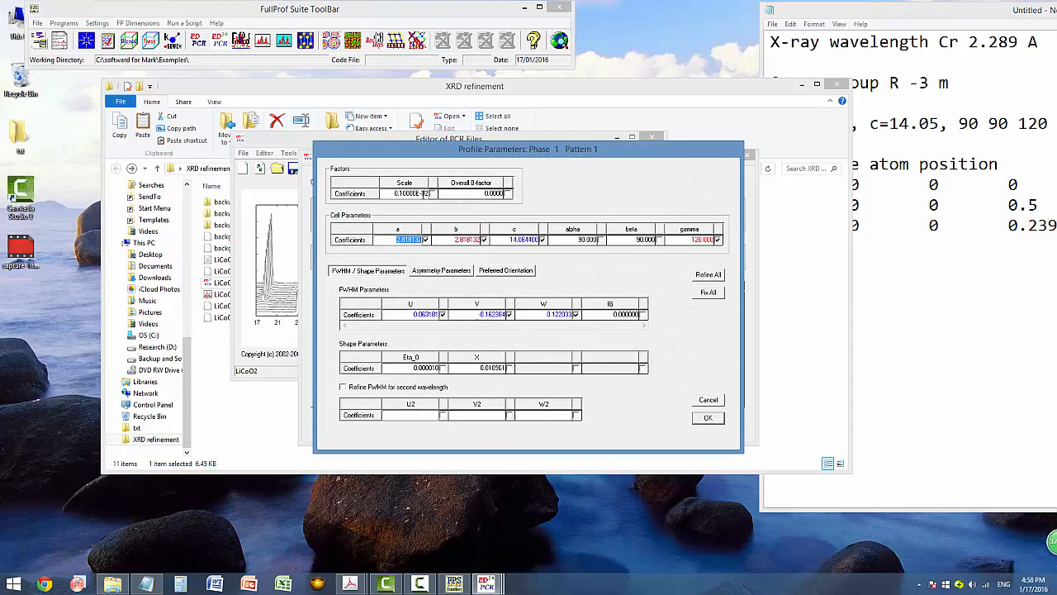
{"action": "left_click", "coordinate": [432, 194]}
{"action": "left_click", "coordinate": [707, 418]}
{"action": "left_click", "coordinate": [499, 426]}
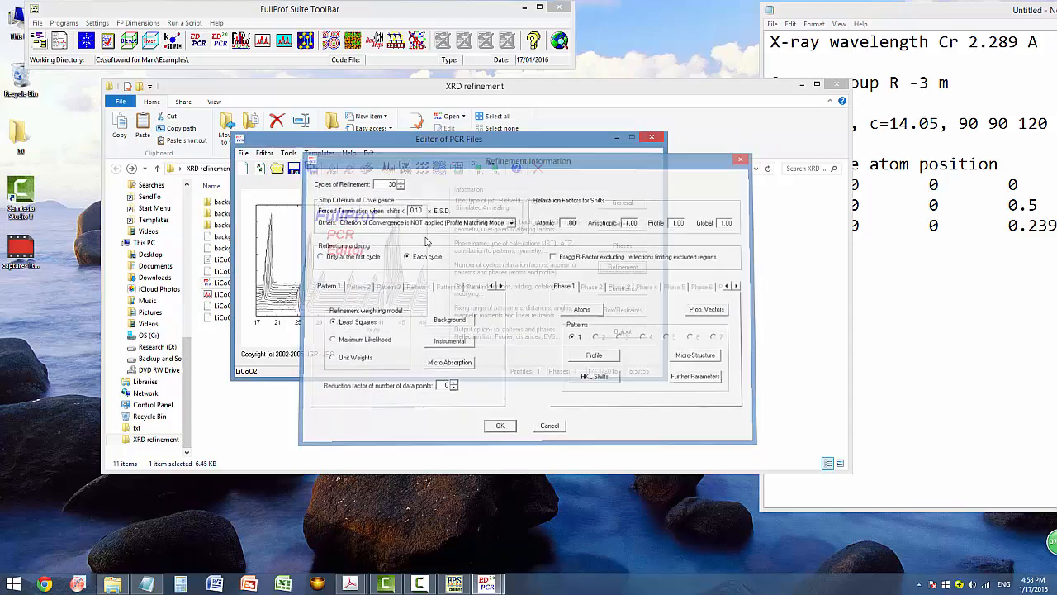
{"action": "left_click_drag", "start_coordinate": [389, 146], "coordinate": [395, 170]}
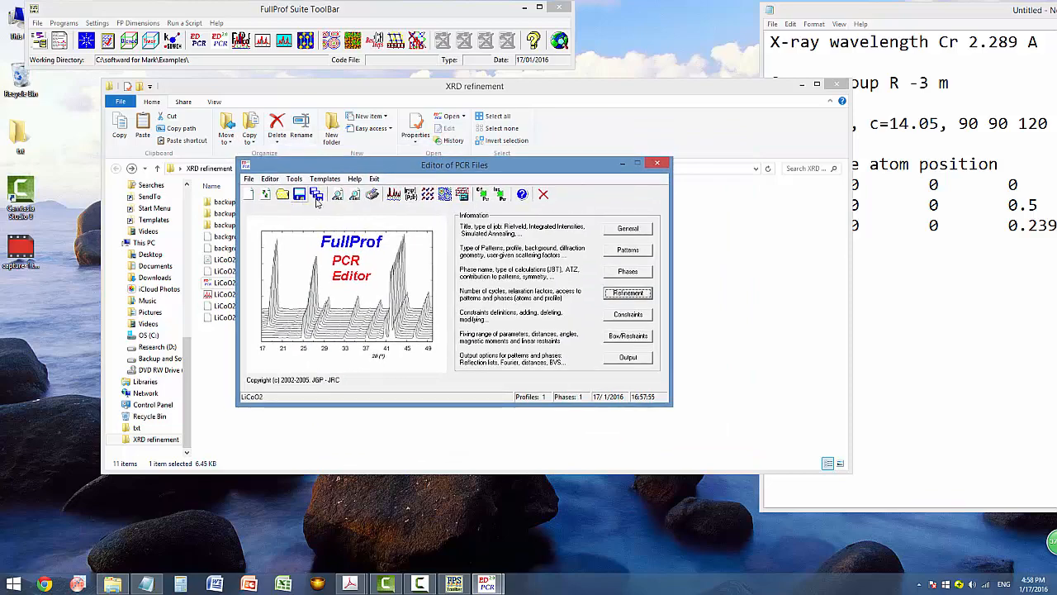
{"action": "left_click", "coordinate": [373, 194]}
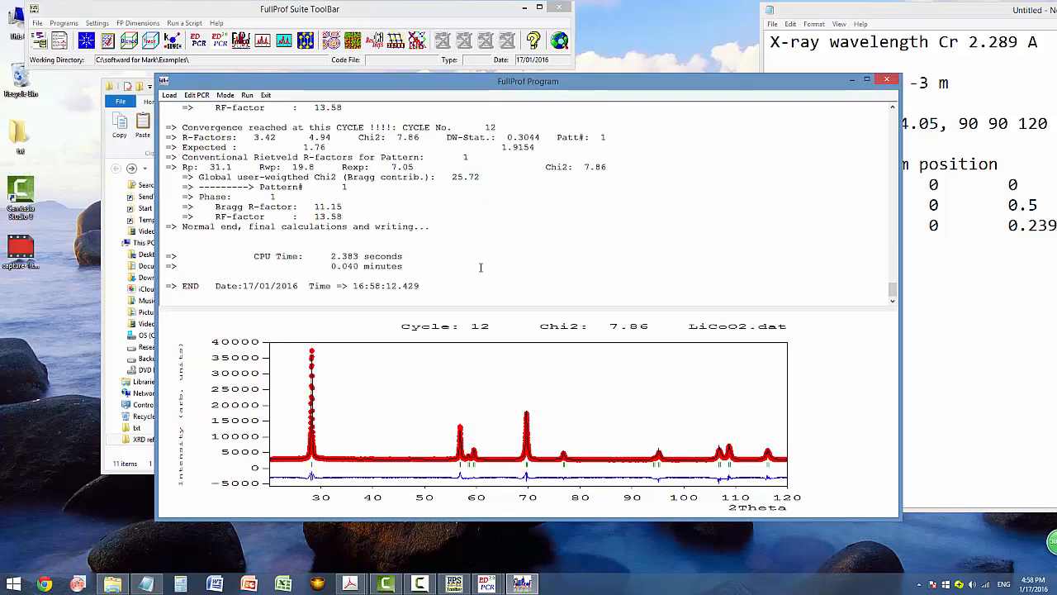
Highlight the Bragg R-factor 11.15 and RF-factor 13.58 lines, then close the output window.
{"action": "left_click_drag", "start_coordinate": [347, 216], "coordinate": [198, 206]}
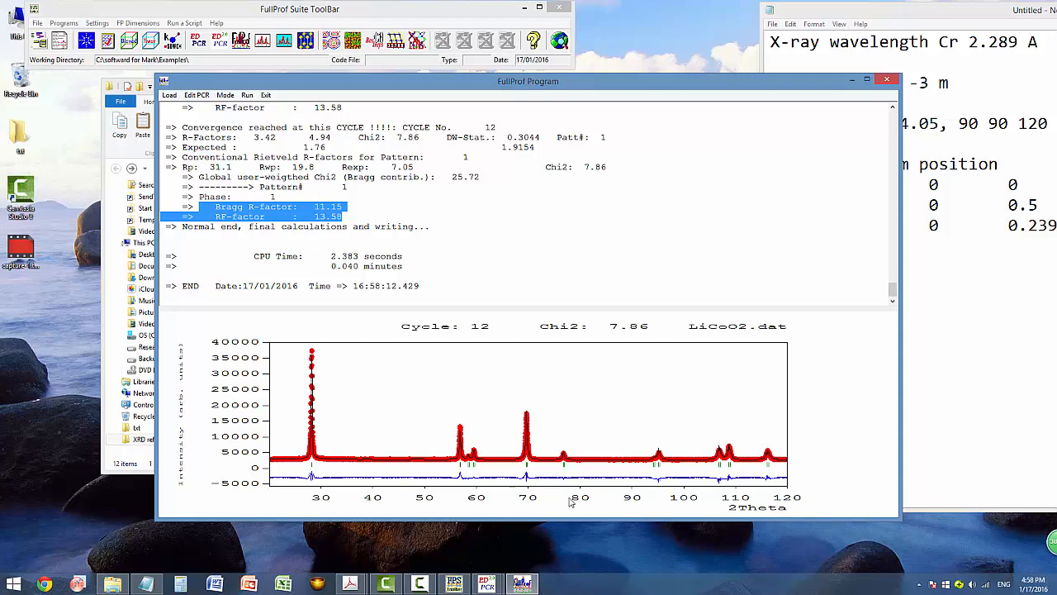
{"action": "left_click", "coordinate": [888, 81]}
Refresh the PCR file with the results, check the atoms and profile values, and save it.
{"action": "left_click", "coordinate": [500, 329]}
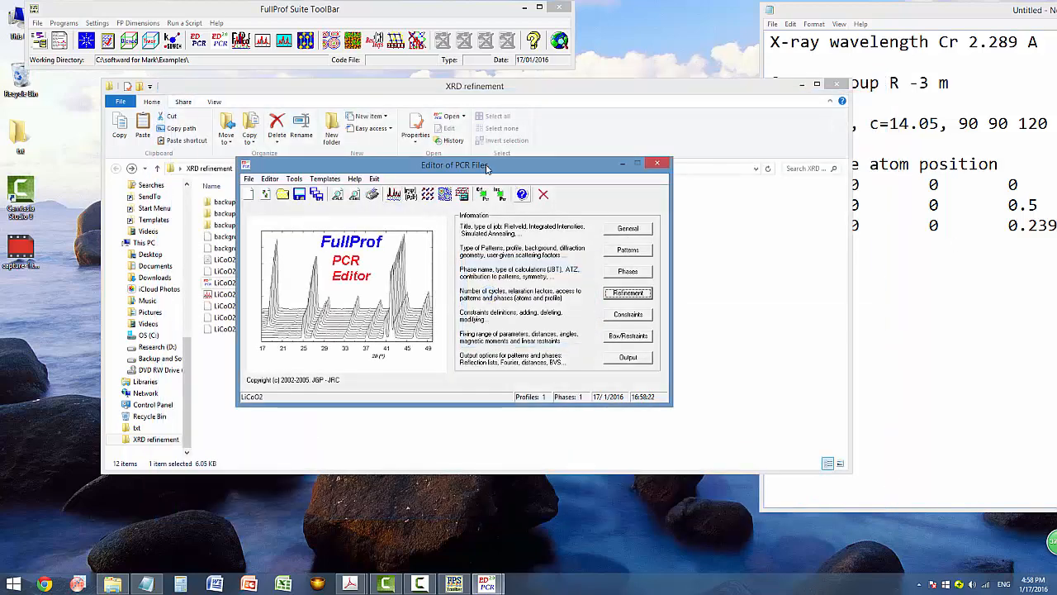
{"action": "left_click_drag", "start_coordinate": [487, 168], "coordinate": [507, 168]}
{"action": "left_click", "coordinate": [630, 295]}
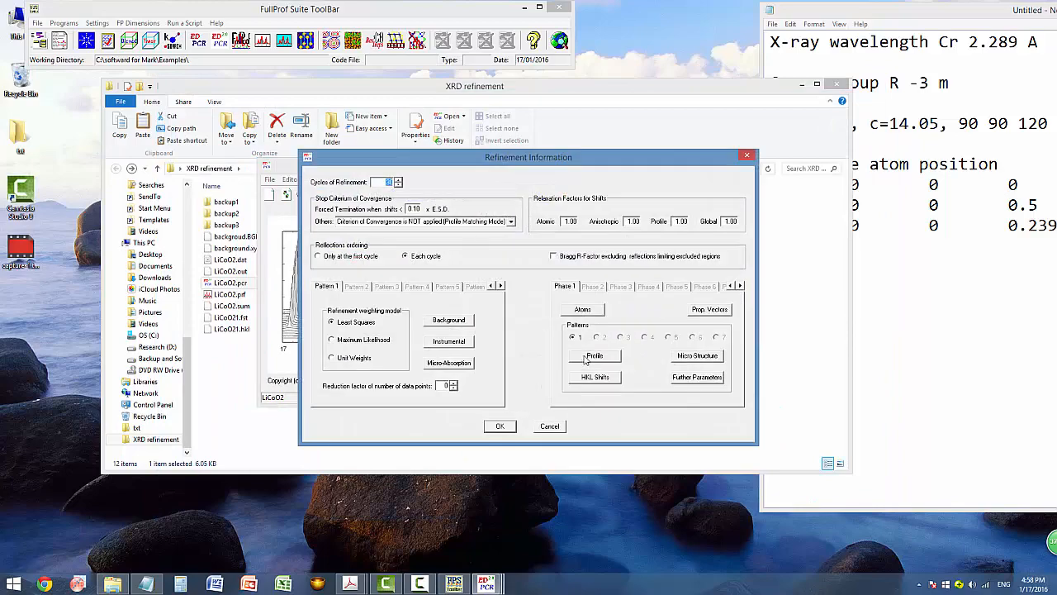
{"action": "left_click", "coordinate": [583, 313]}
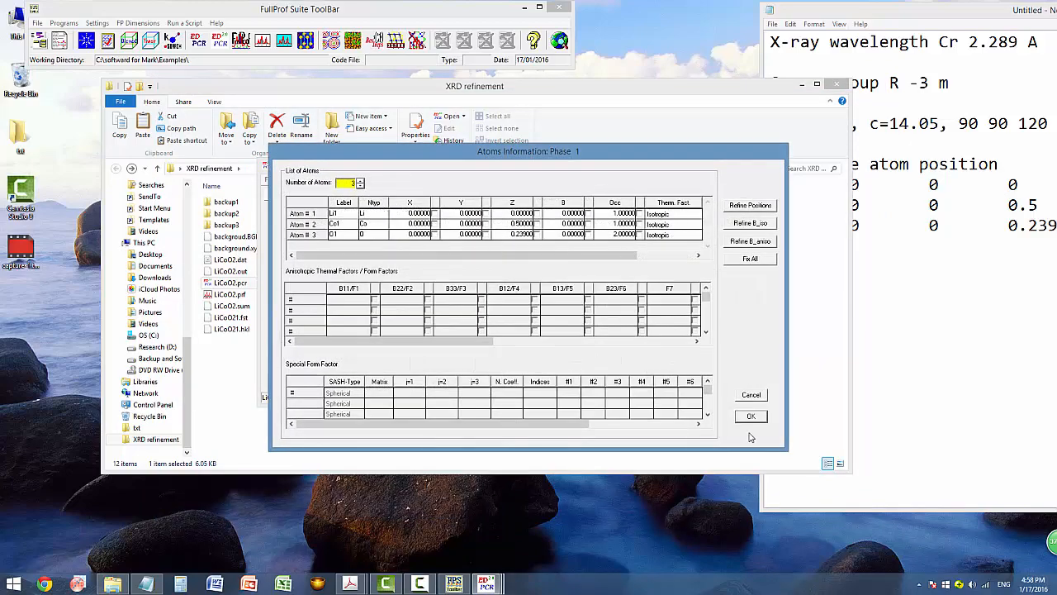
{"action": "left_click", "coordinate": [751, 416]}
{"action": "left_click", "coordinate": [593, 356]}
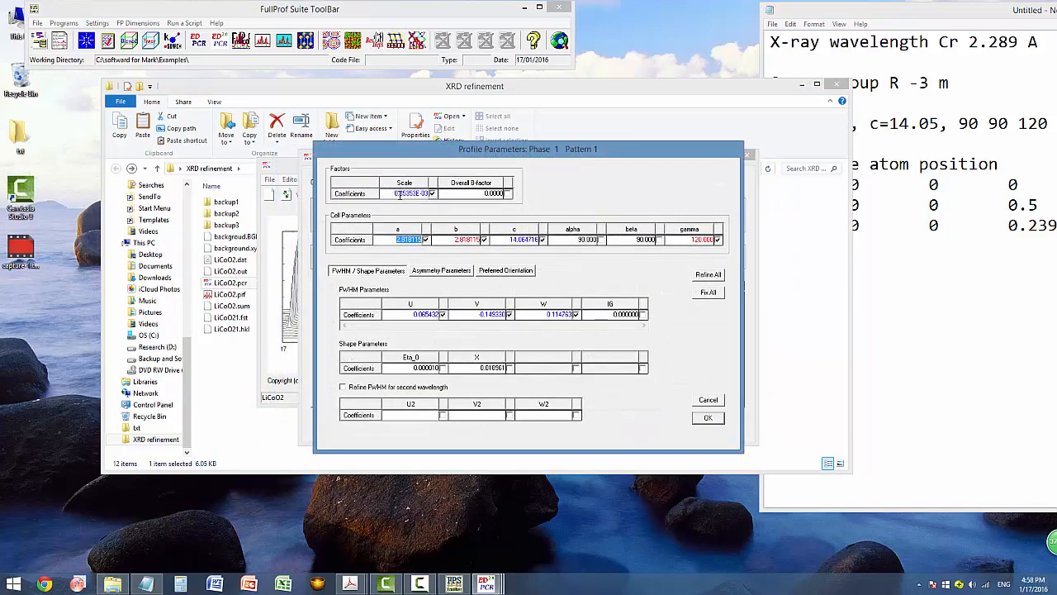
{"action": "left_click", "coordinate": [705, 419]}
{"action": "left_click", "coordinate": [498, 427]}
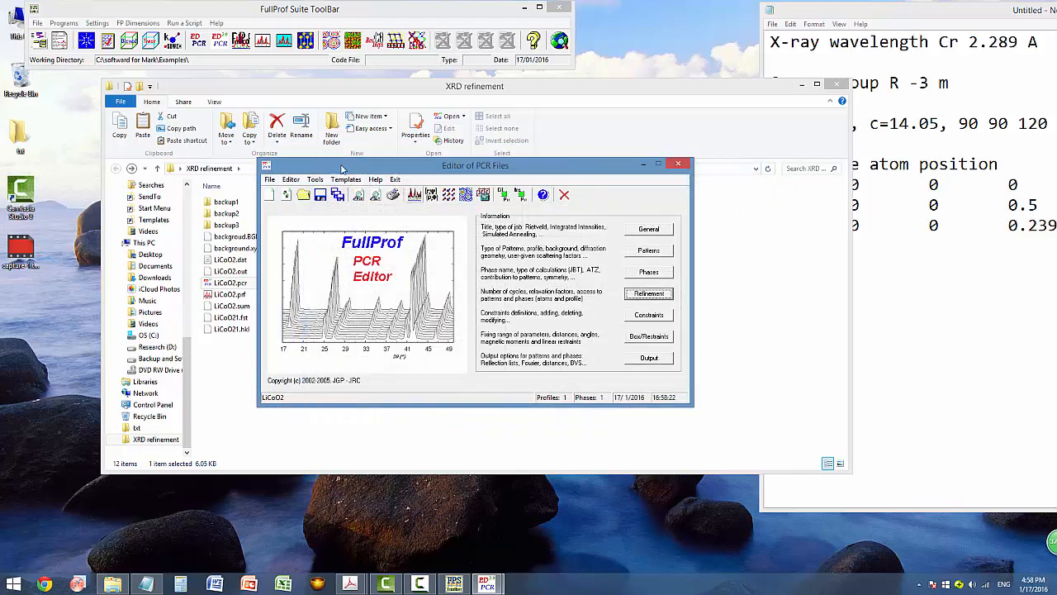
{"action": "left_click", "coordinate": [320, 195]}
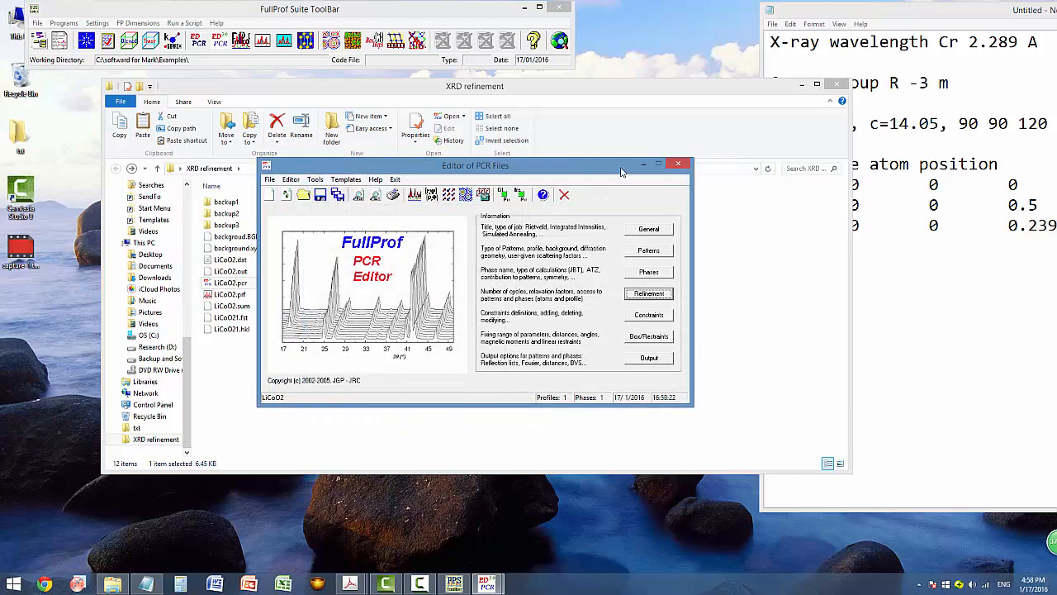
Reopen the phase 1 atom list from the refinement settings.
{"action": "left_click_drag", "start_coordinate": [607, 165], "coordinate": [616, 151]}
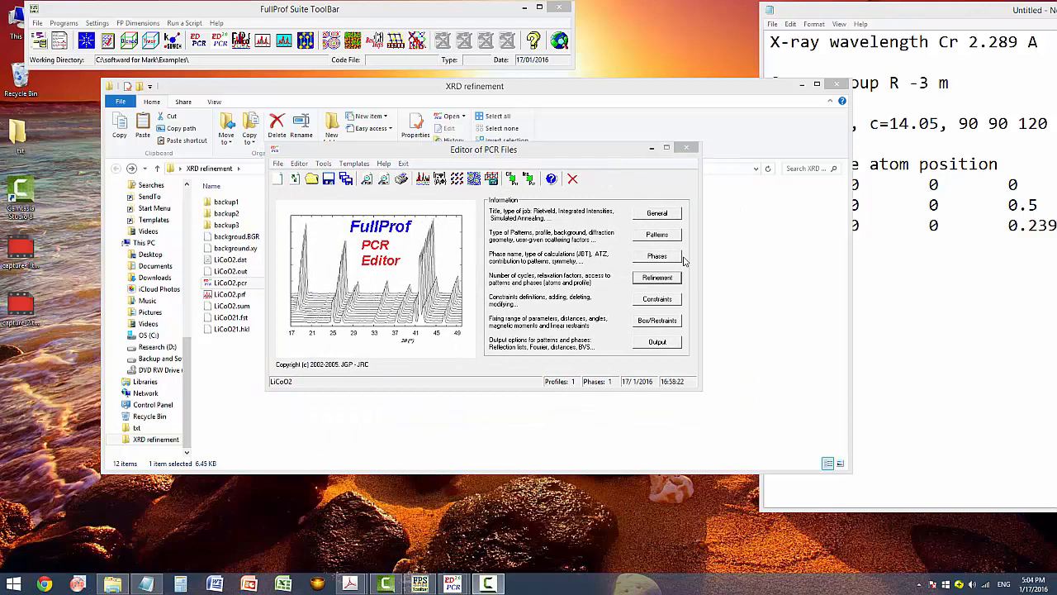
{"action": "left_click", "coordinate": [658, 276]}
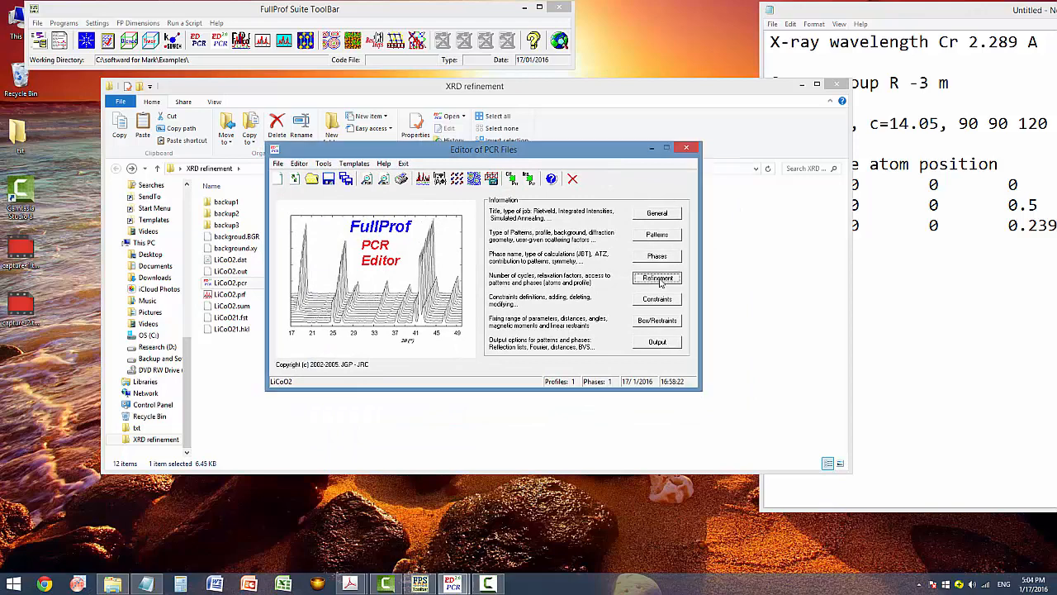
{"action": "left_click", "coordinate": [599, 313]}
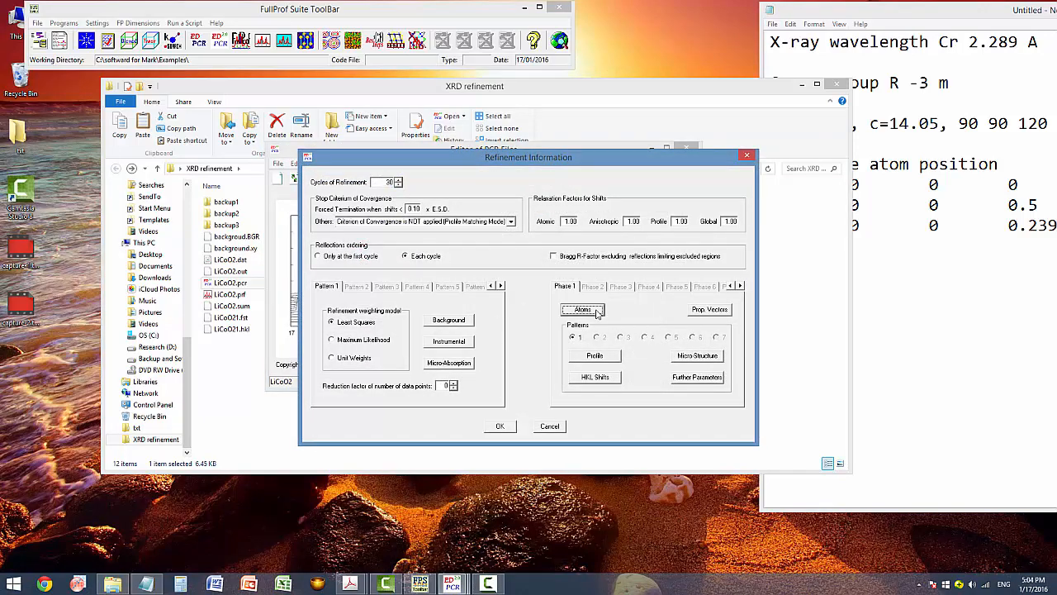
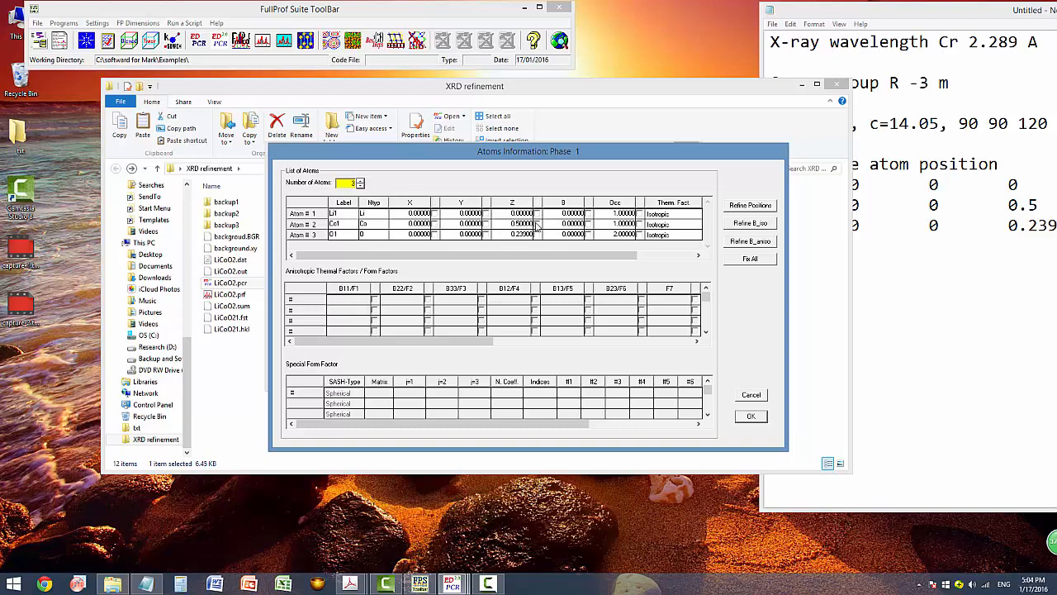
Close the atom settings unchanged, rerun the refinement and reload the updated PCR file.
{"action": "left_click", "coordinate": [753, 416]}
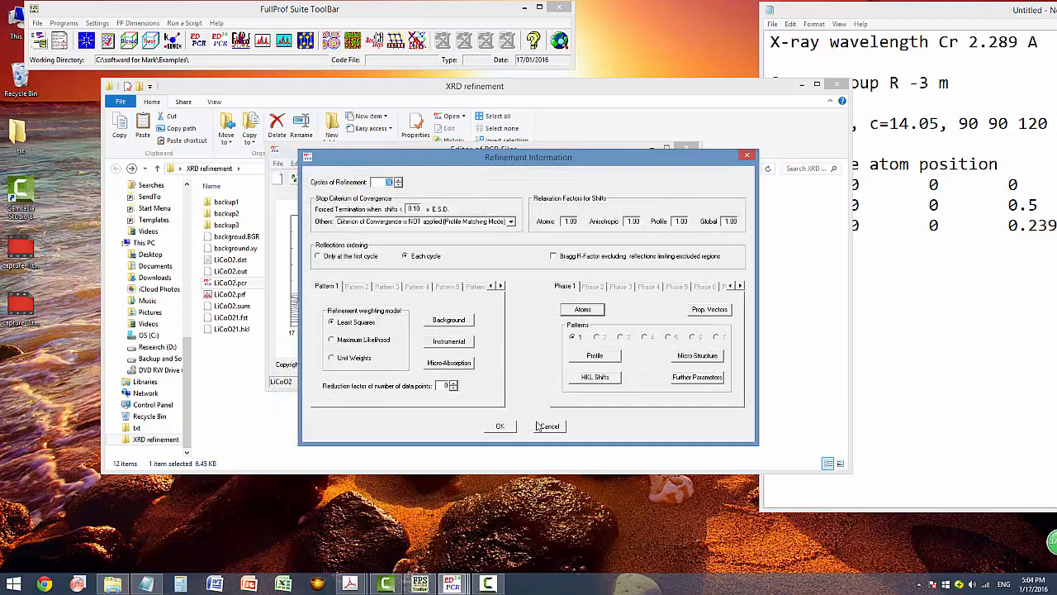
{"action": "left_click", "coordinate": [500, 426]}
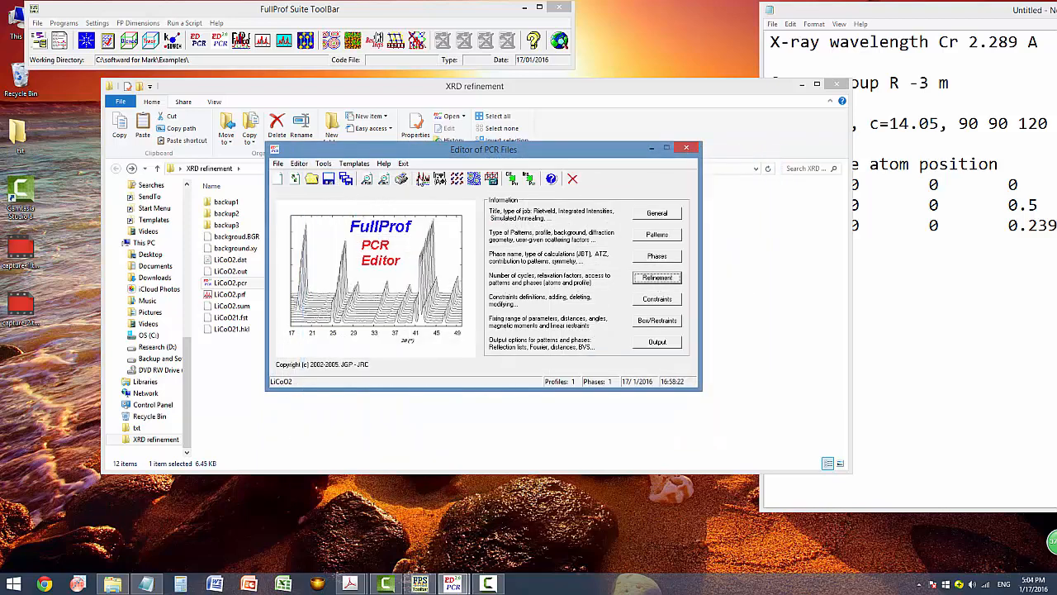
{"action": "left_click", "coordinate": [422, 179]}
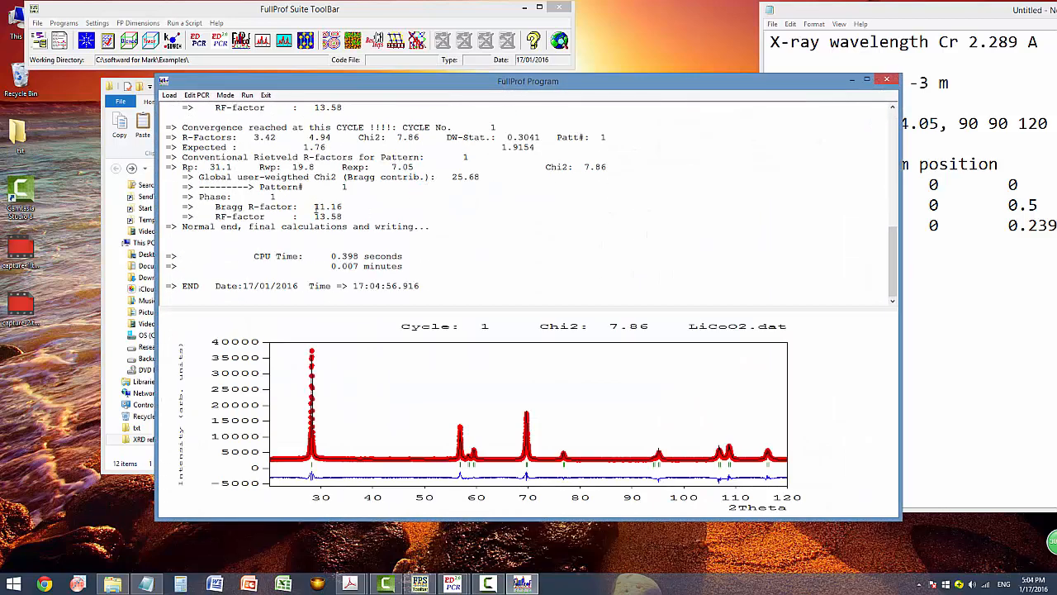
{"action": "left_click", "coordinate": [887, 79]}
{"action": "left_click", "coordinate": [512, 327]}
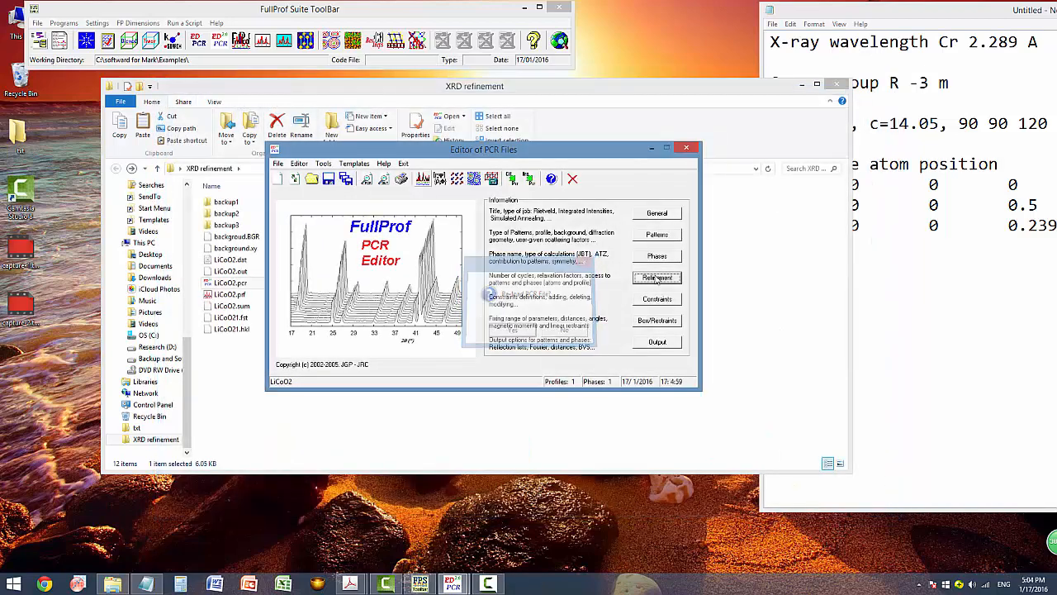
Free O1's z coordinate, rerun to Chi2 7.90 and Bragg R 11.03, and reload.
{"action": "left_click", "coordinate": [658, 279]}
{"action": "left_click", "coordinate": [581, 308]}
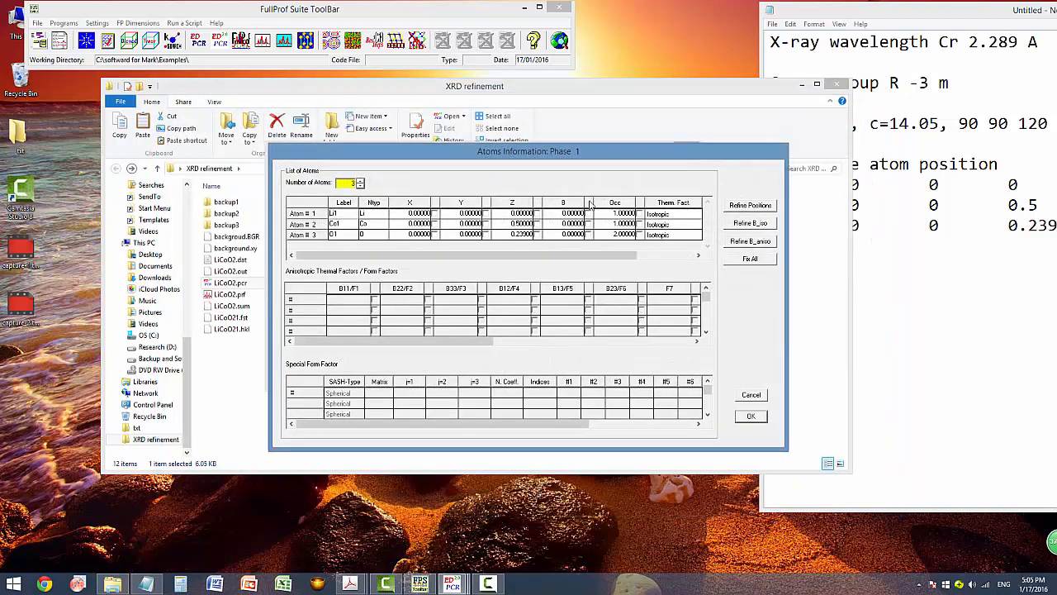
{"action": "left_click", "coordinate": [537, 235]}
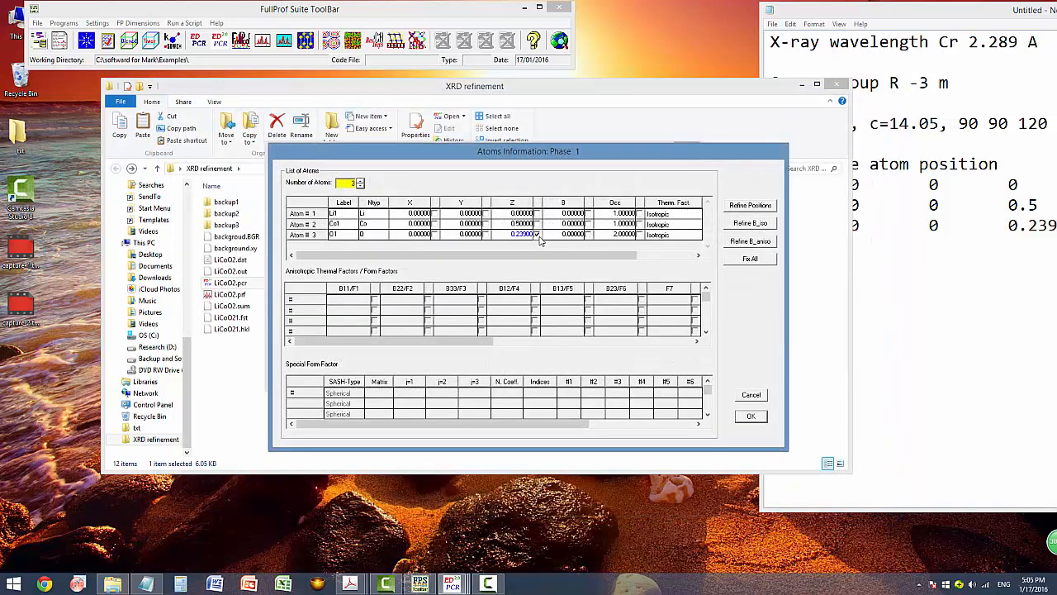
{"action": "left_click", "coordinate": [749, 417]}
{"action": "left_click", "coordinate": [500, 427]}
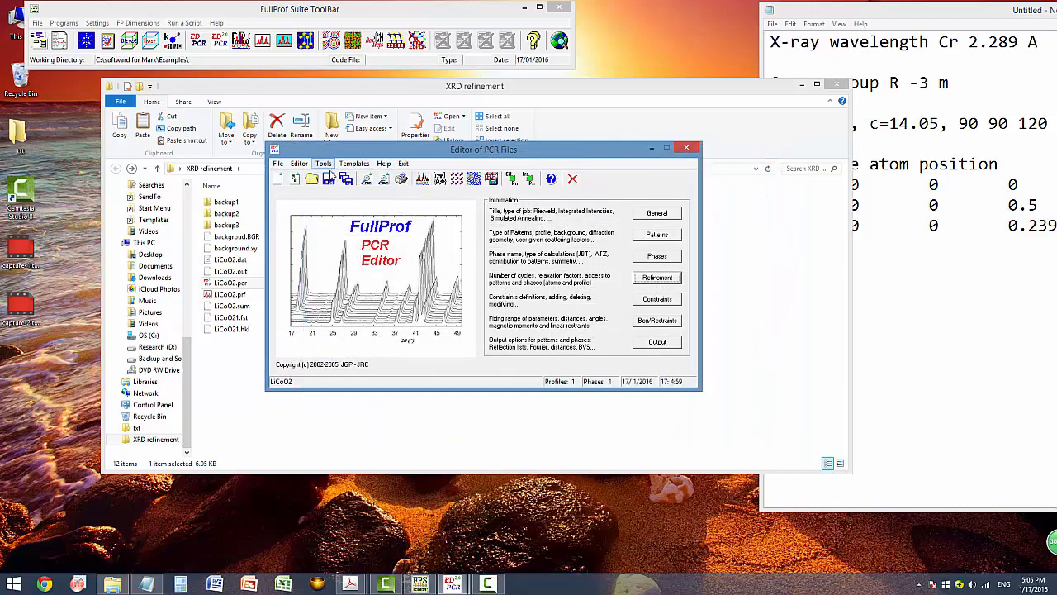
{"action": "left_click", "coordinate": [421, 180]}
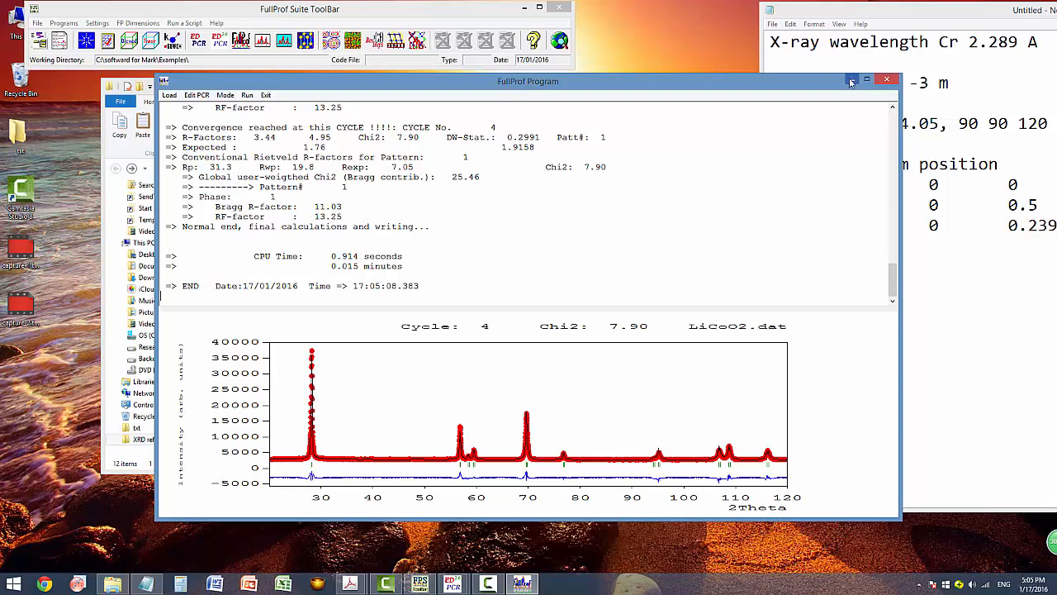
{"action": "left_click", "coordinate": [888, 81]}
{"action": "left_click", "coordinate": [510, 332]}
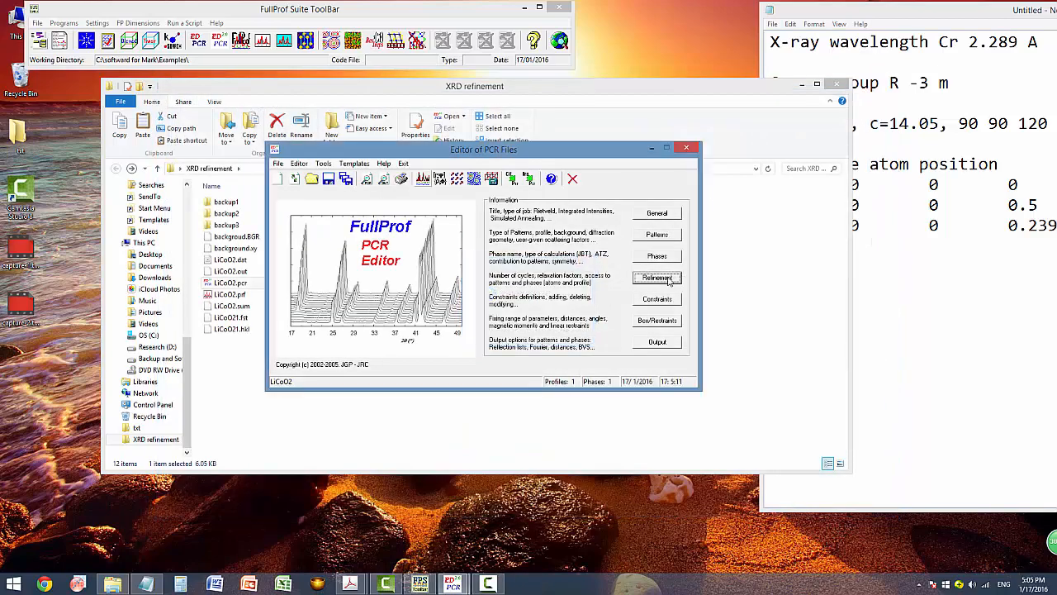
Review phase 1 atom parameters, then rerun to Chi2 7.85 and Bragg R 11.09 and reload.
{"action": "left_click", "coordinate": [660, 279]}
{"action": "left_click", "coordinate": [580, 312]}
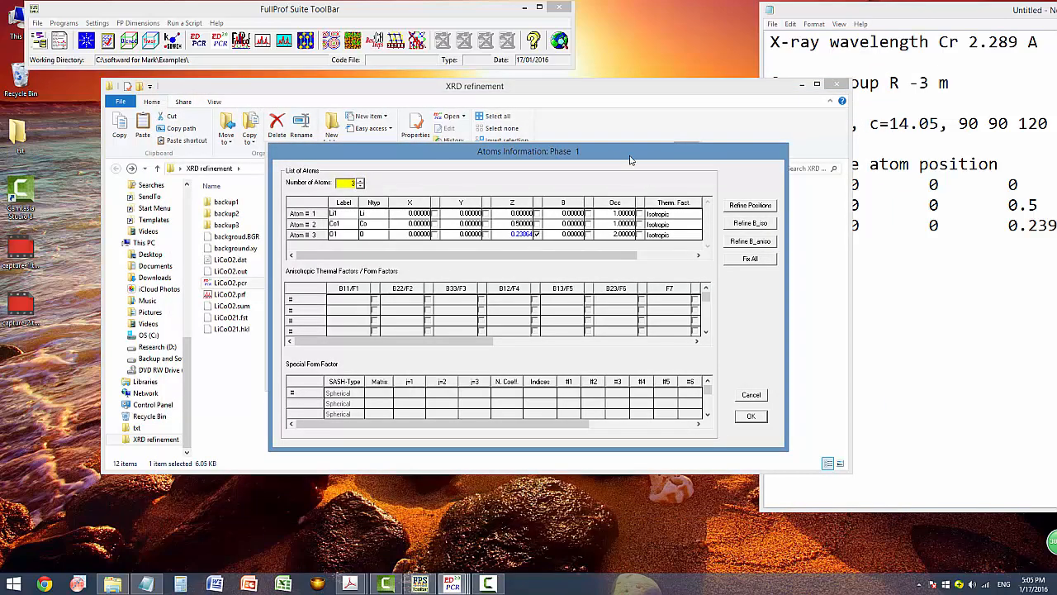
{"action": "left_click_drag", "start_coordinate": [615, 147], "coordinate": [604, 110]}
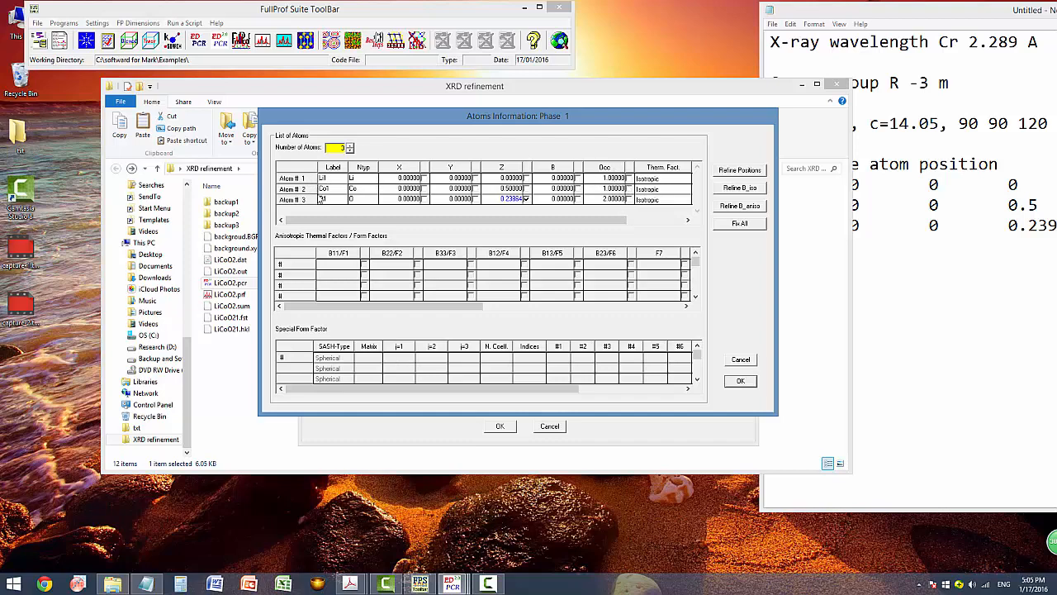
{"action": "left_click", "coordinate": [322, 199]}
{"action": "left_click", "coordinate": [628, 189]}
{"action": "left_click", "coordinate": [740, 382]}
{"action": "left_click", "coordinate": [499, 426]}
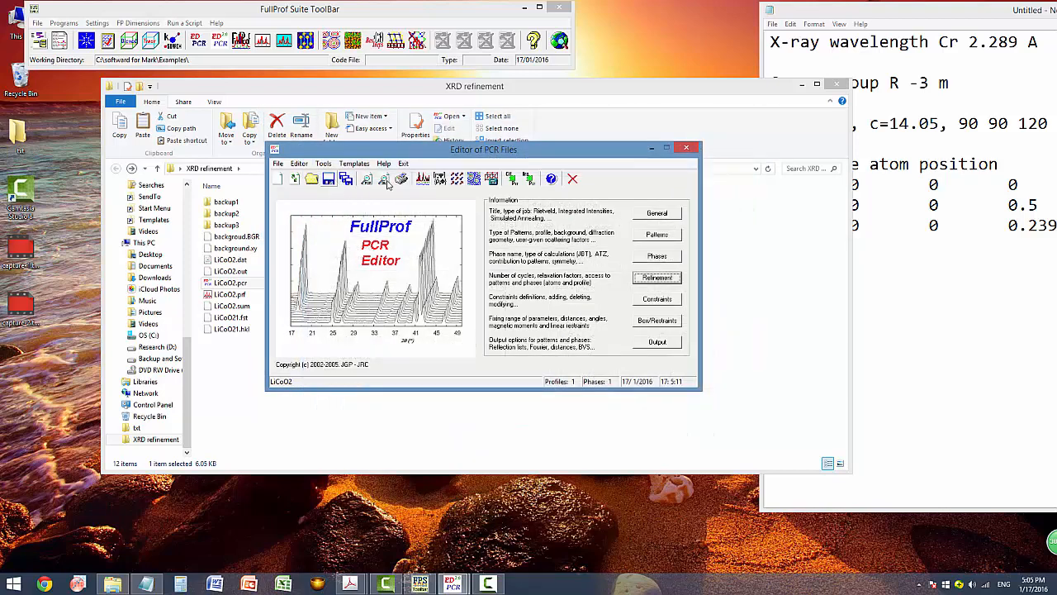
{"action": "left_click", "coordinate": [384, 180]}
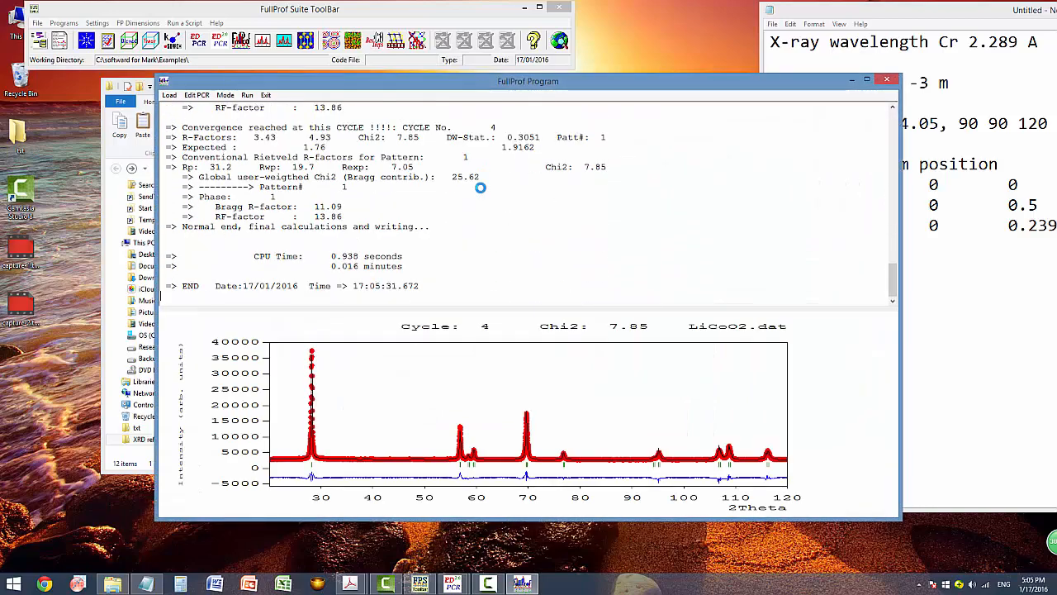
{"action": "left_click", "coordinate": [886, 78]}
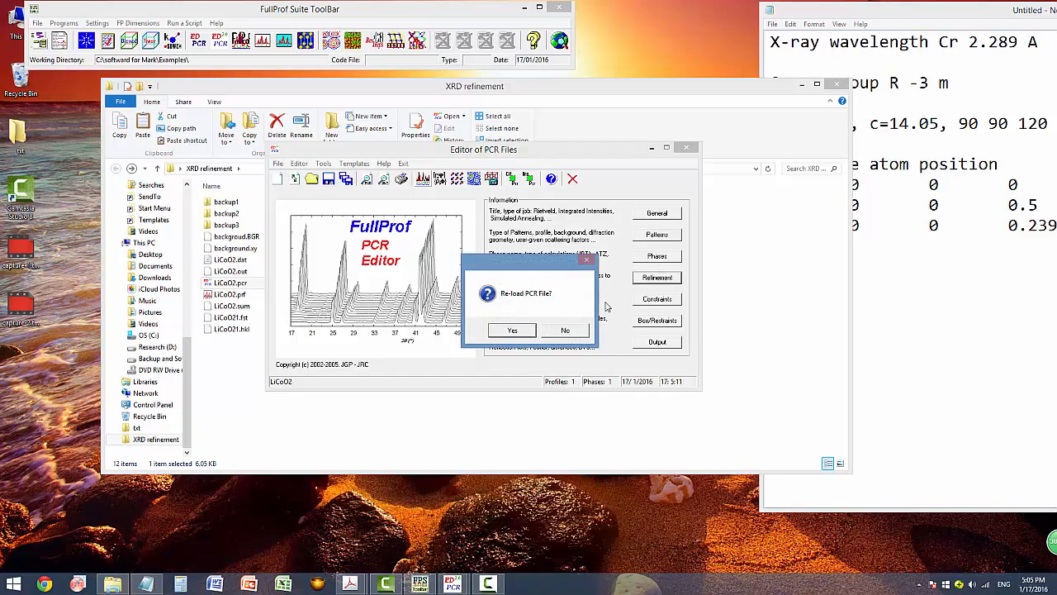
{"action": "left_click", "coordinate": [507, 330]}
Turn on occupancy refinement for Li1 and O1 in the phase 1 atom list.
{"action": "left_click", "coordinate": [653, 279]}
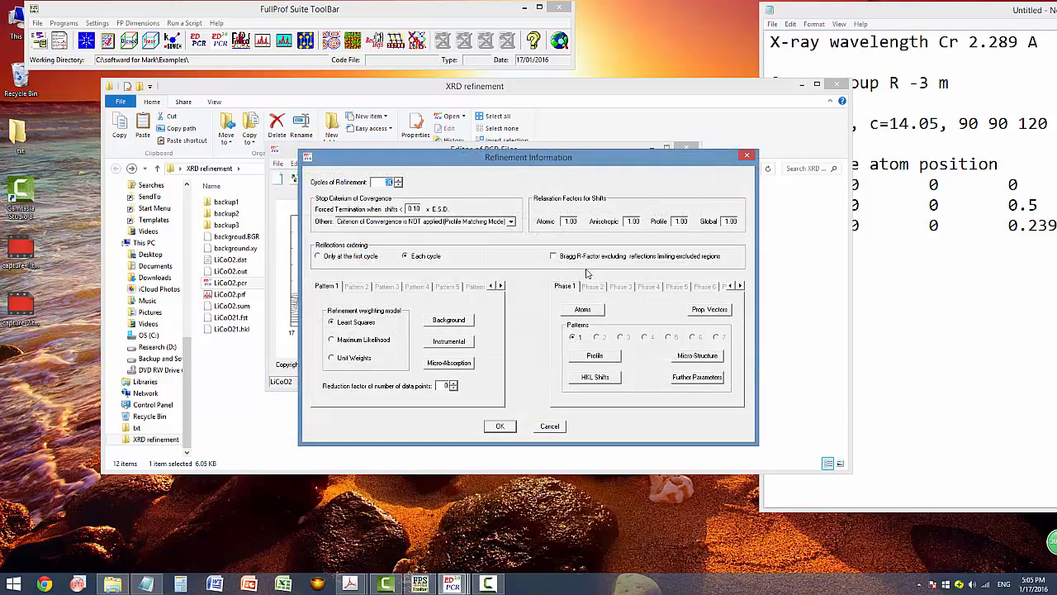
{"action": "left_click", "coordinate": [584, 310]}
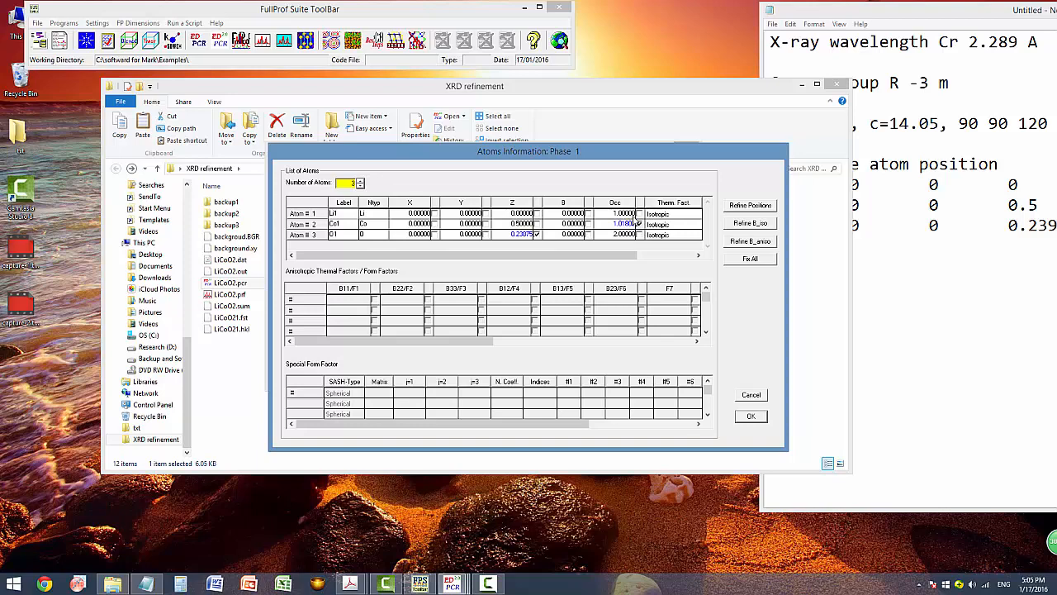
{"action": "left_click", "coordinate": [640, 215]}
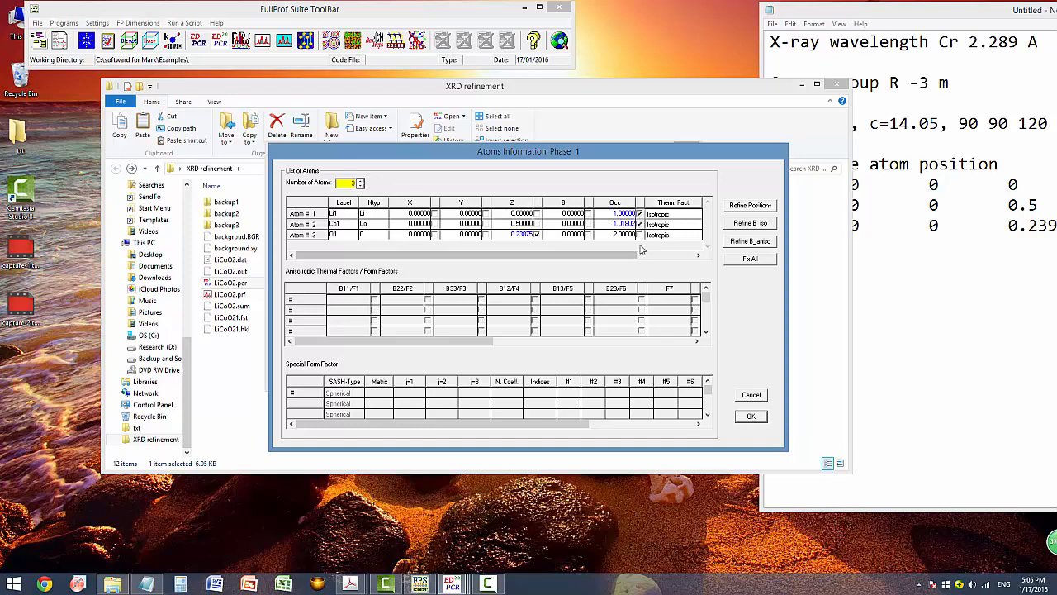
{"action": "left_click", "coordinate": [639, 235]}
{"action": "left_click", "coordinate": [747, 420]}
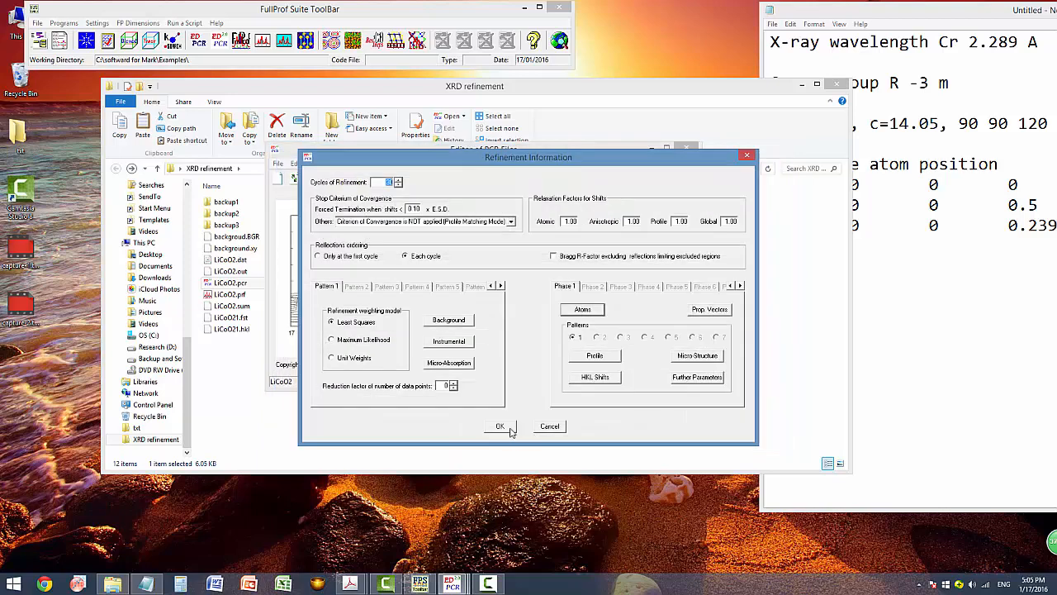
{"action": "left_click", "coordinate": [501, 428]}
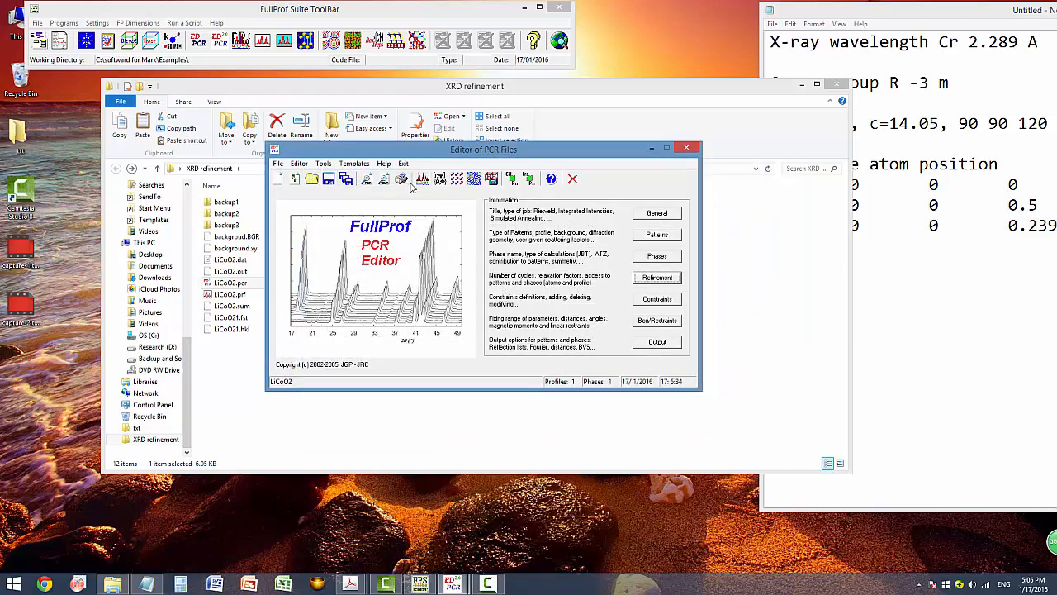
Run the refinement with Li1 and O1 occupancies free and reload the PCR file.
{"action": "left_click", "coordinate": [420, 179]}
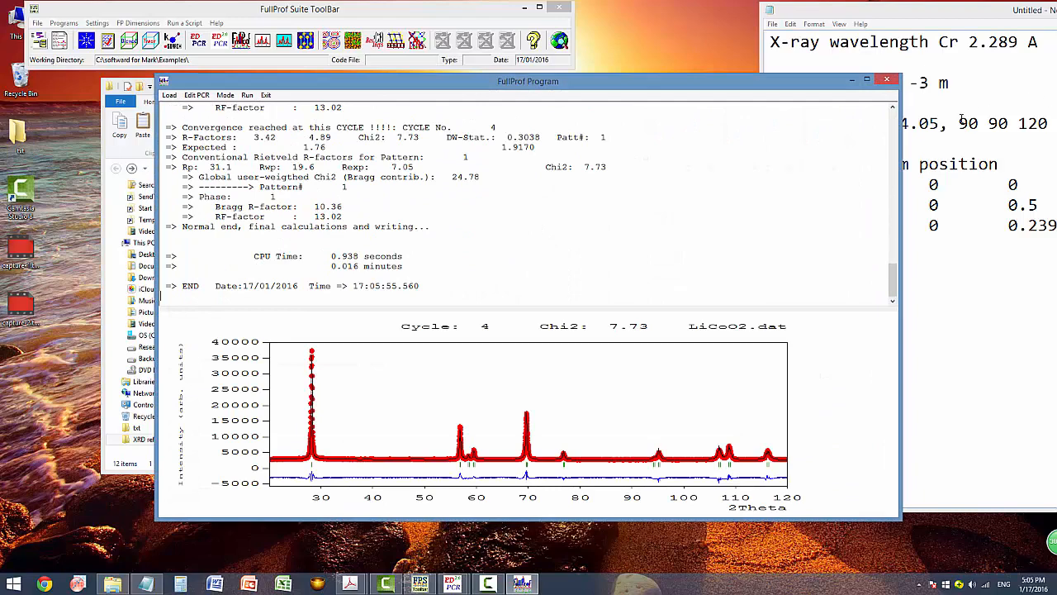
{"action": "left_click", "coordinate": [887, 80]}
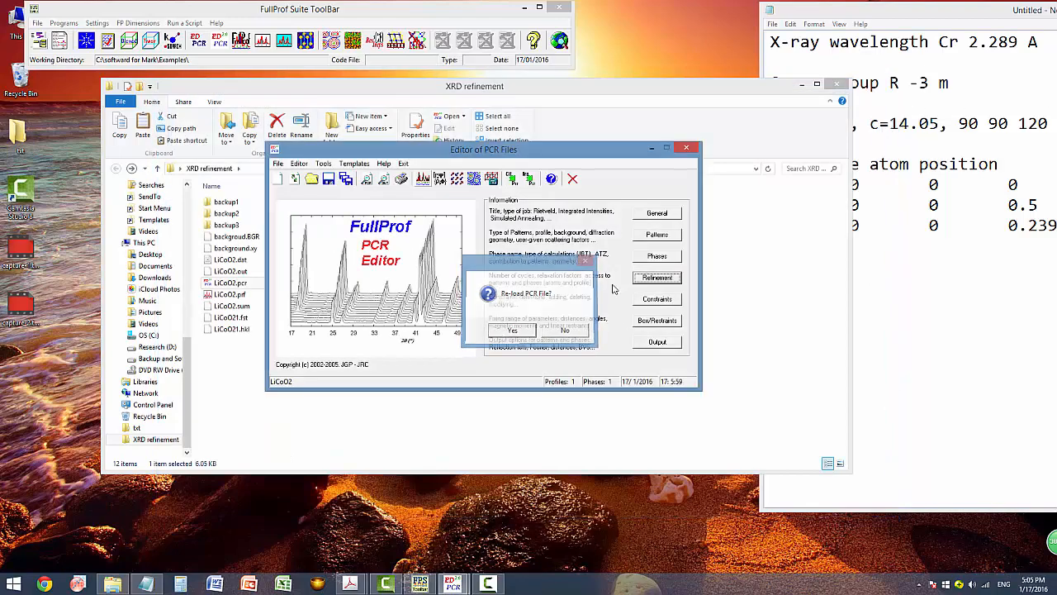
{"action": "left_click", "coordinate": [502, 329]}
Fix Li1 and O1 occupancies back at 1 and 2, then rerun to Chi2 7.84.
{"action": "left_click", "coordinate": [647, 280]}
{"action": "left_click", "coordinate": [583, 310]}
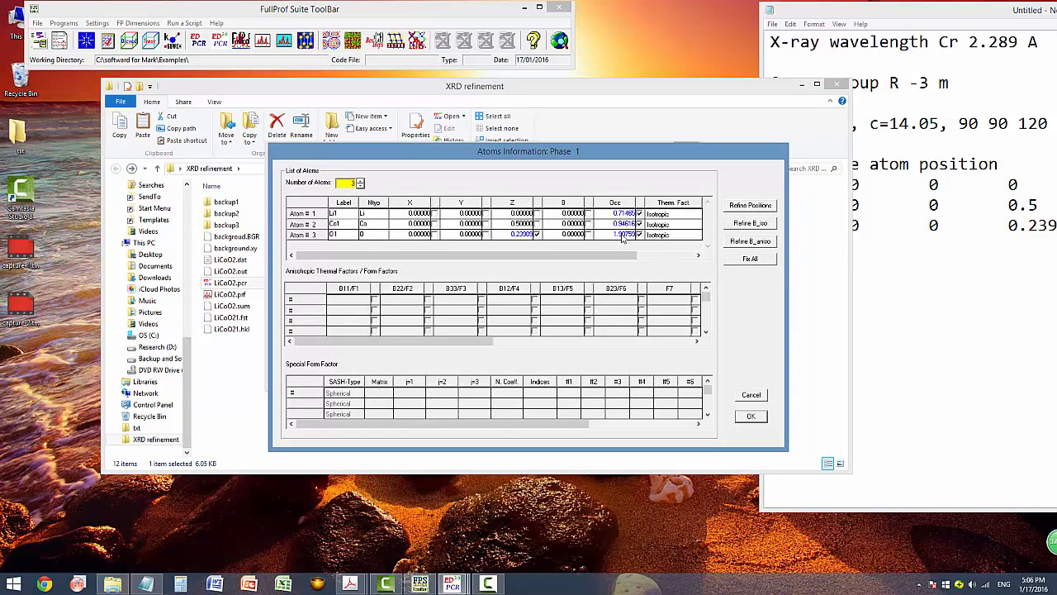
{"action": "left_click", "coordinate": [639, 213]}
{"action": "left_click", "coordinate": [639, 234]}
{"action": "left_click", "coordinate": [622, 214]}
{"action": "left_click_drag", "start_coordinate": [628, 214], "coordinate": [635, 234]}
{"action": "type", "text": "1"}
{"action": "type", "text": "2"}
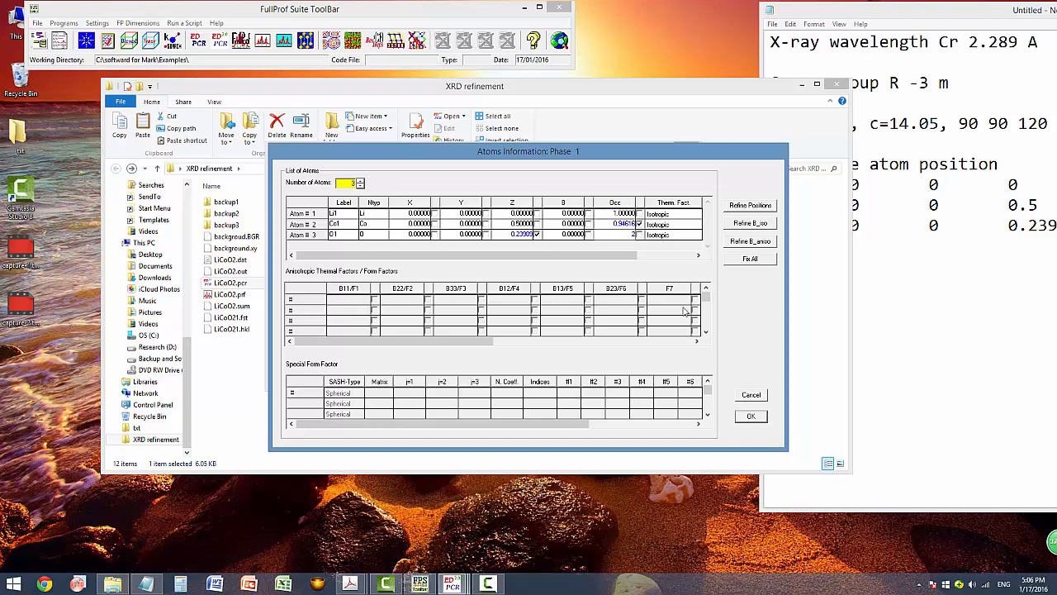
{"action": "left_click", "coordinate": [763, 417]}
{"action": "left_click", "coordinate": [504, 426]}
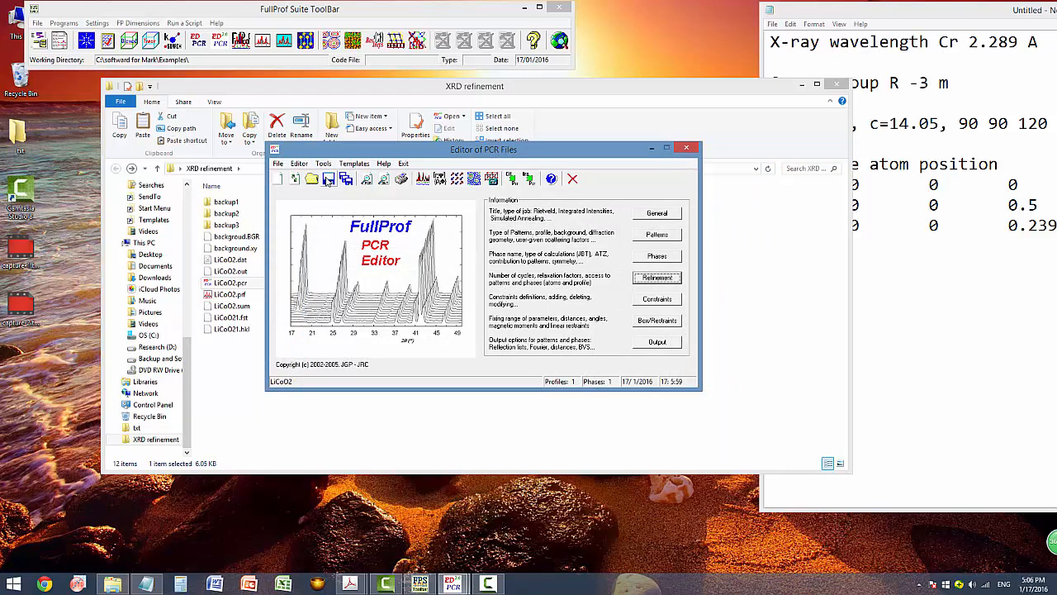
{"action": "left_click", "coordinate": [423, 179]}
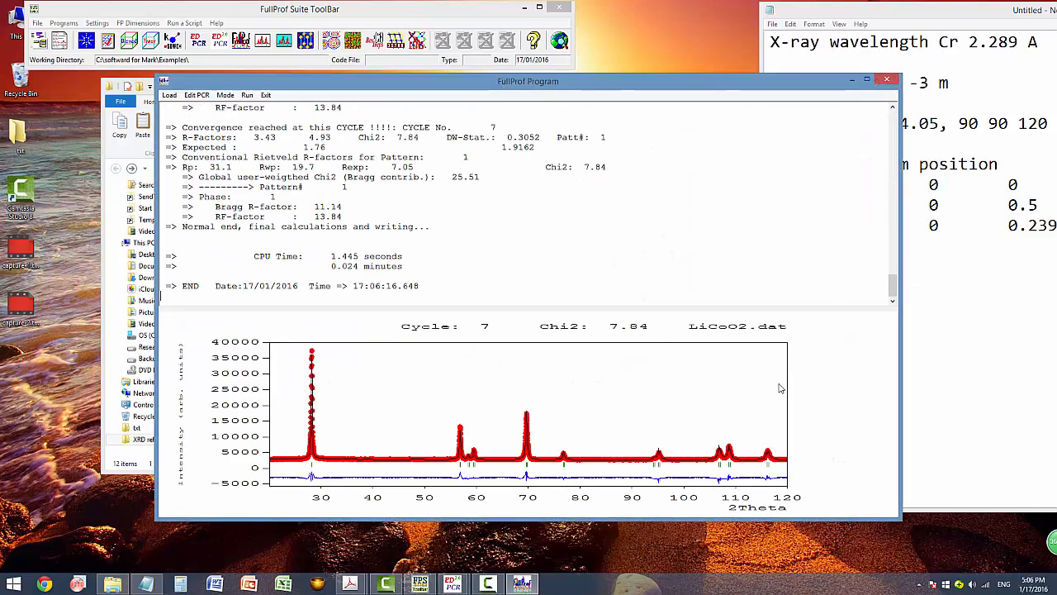
{"action": "left_click", "coordinate": [886, 79]}
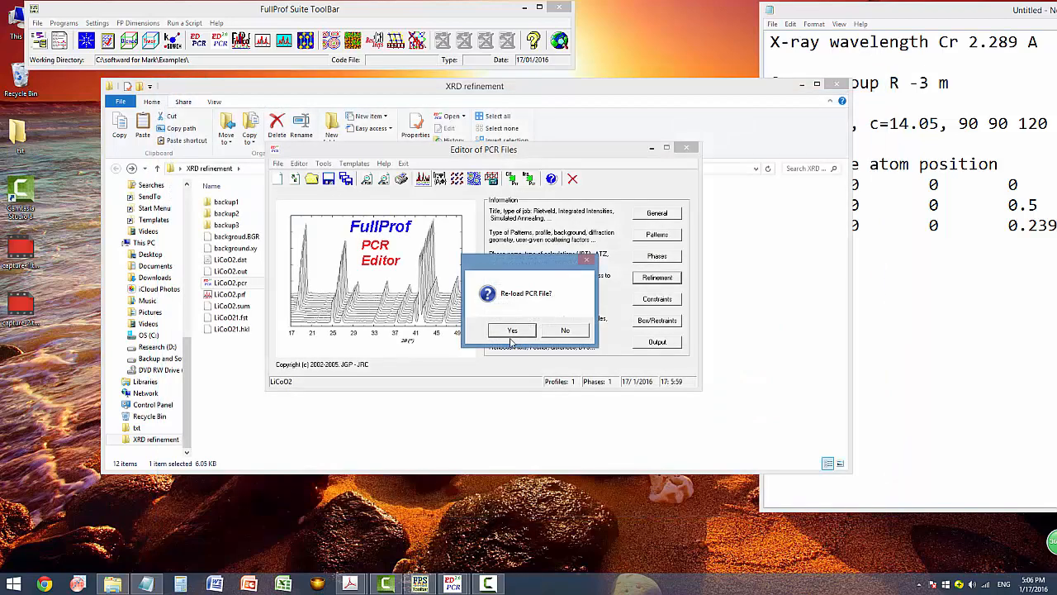
Reload the PCR and free only Co1's thermal parameter B, leaving Li1's B fixed.
{"action": "left_click", "coordinate": [658, 277]}
{"action": "left_click", "coordinate": [588, 310]}
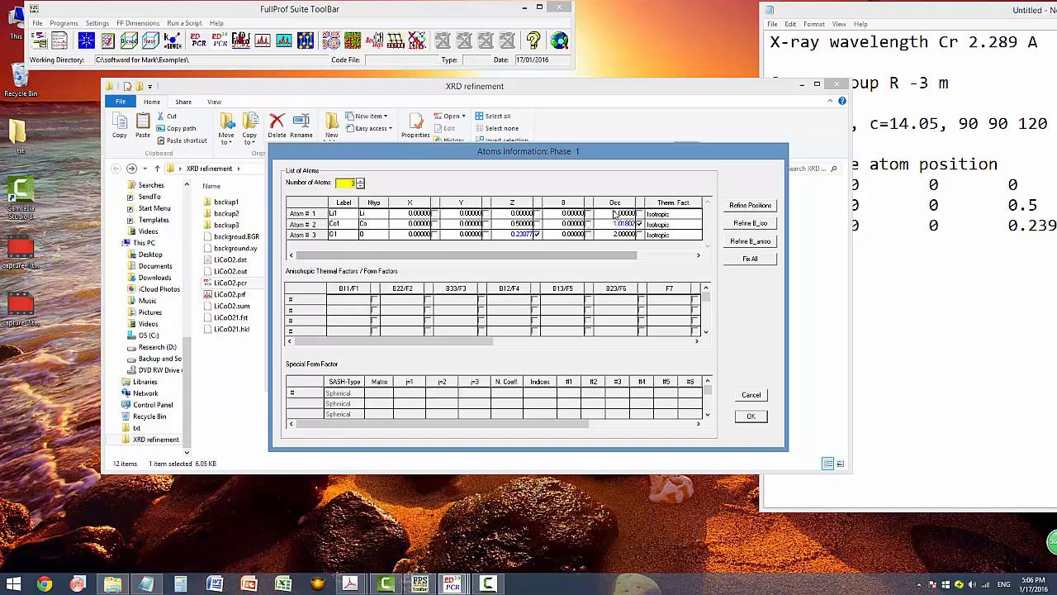
{"action": "left_click", "coordinate": [588, 213]}
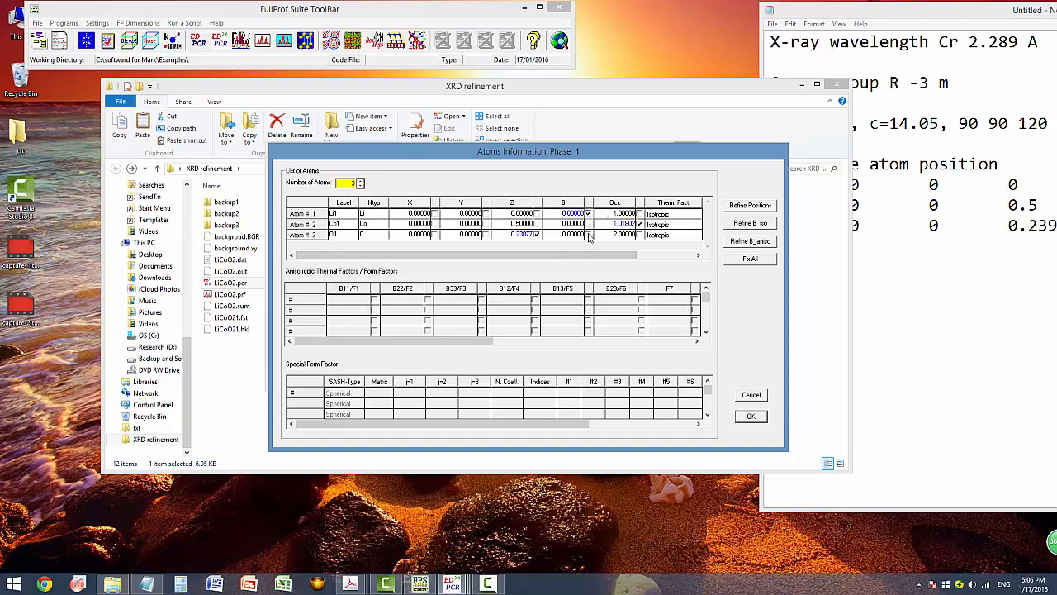
{"action": "left_click", "coordinate": [588, 213]}
{"action": "left_click", "coordinate": [587, 224]}
{"action": "left_click", "coordinate": [750, 416]}
{"action": "left_click", "coordinate": [510, 427]}
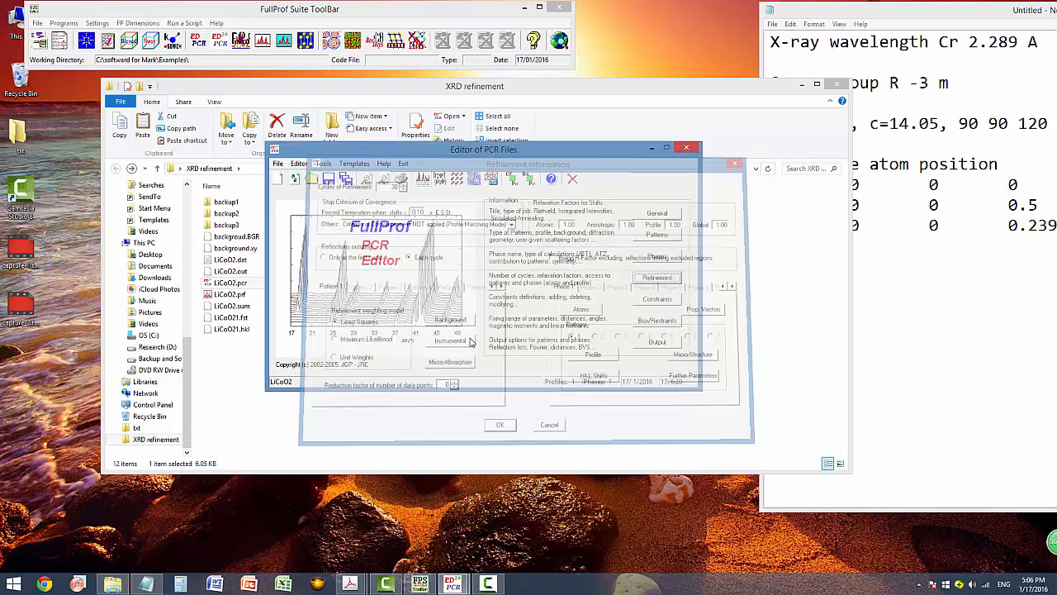
Rerun the refinement, converging at cycle 9 with Chi2 6.17 and Bragg R 7.186, and reload.
{"action": "left_click", "coordinate": [409, 180]}
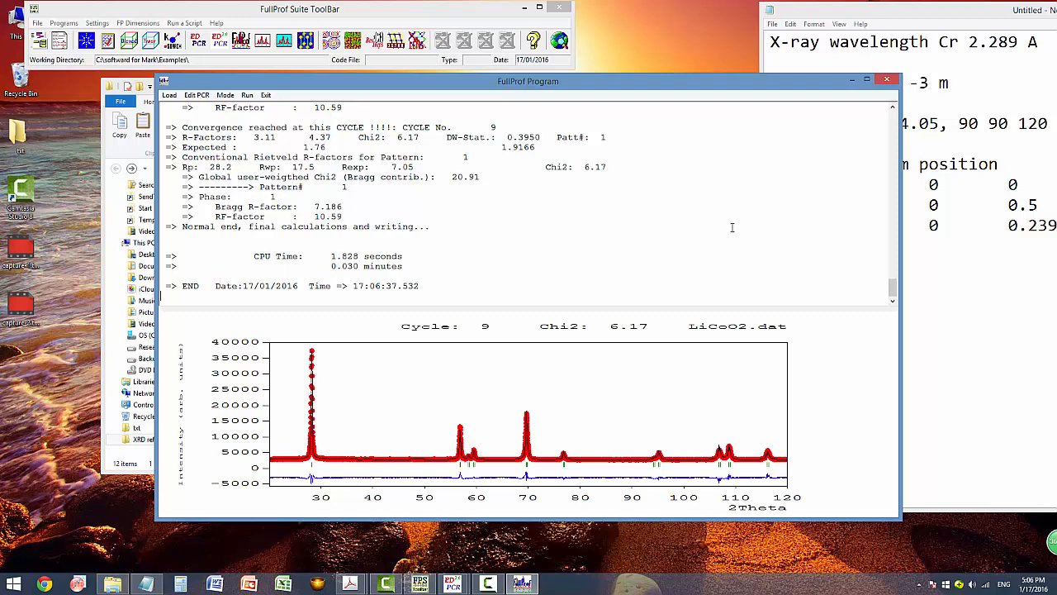
{"action": "left_click", "coordinate": [887, 81]}
{"action": "left_click", "coordinate": [516, 333]}
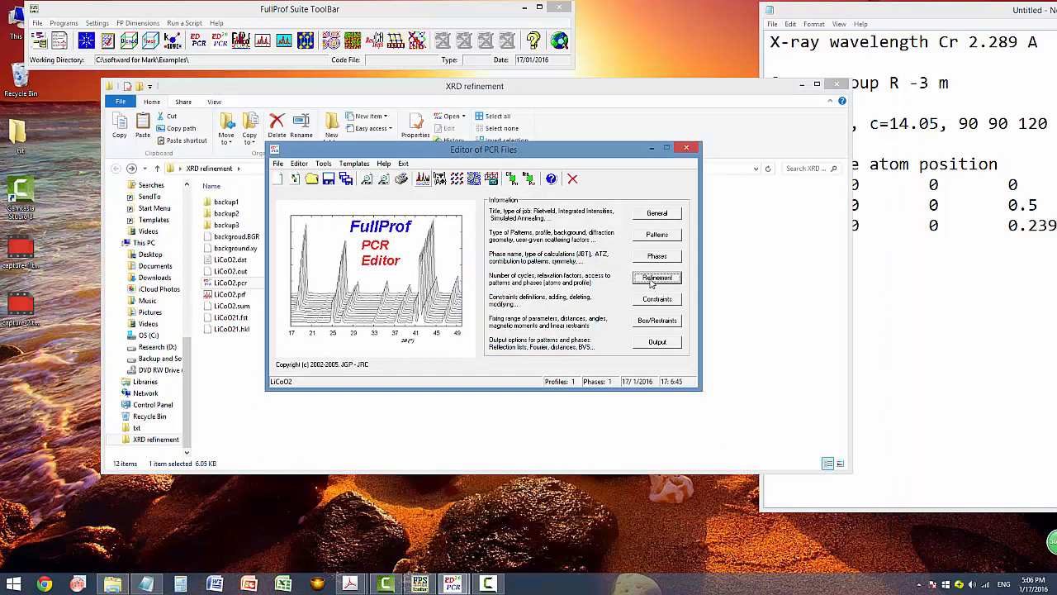
Also free the B thermal parameters of Li1 and O1 in the phase 1 atom list.
{"action": "left_click", "coordinate": [656, 278]}
{"action": "left_click", "coordinate": [582, 310]}
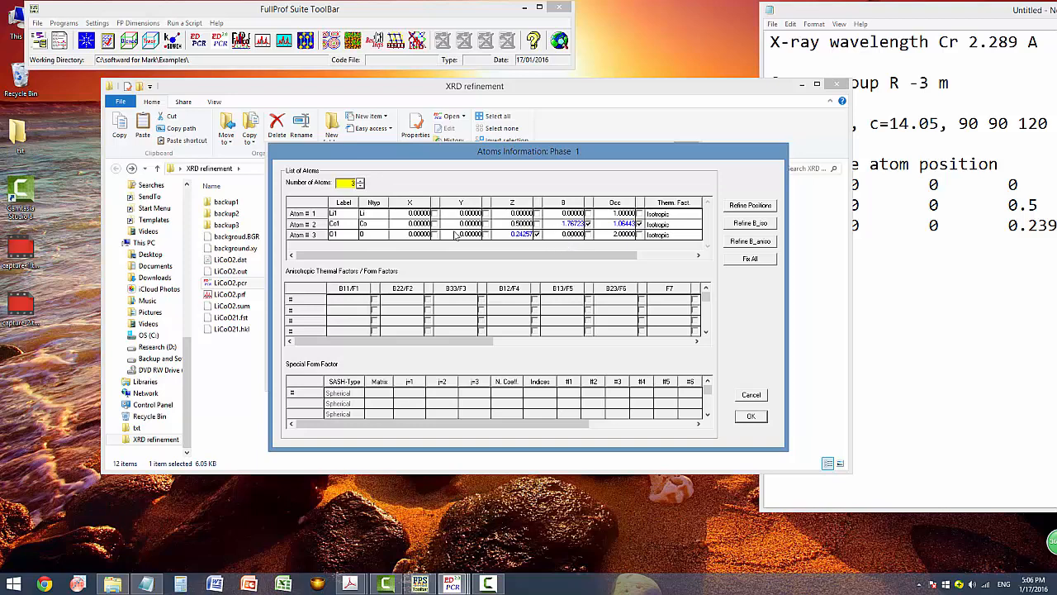
{"action": "left_click", "coordinate": [588, 213]}
{"action": "left_click", "coordinate": [588, 234]}
{"action": "left_click", "coordinate": [751, 416]}
{"action": "left_click", "coordinate": [501, 427]}
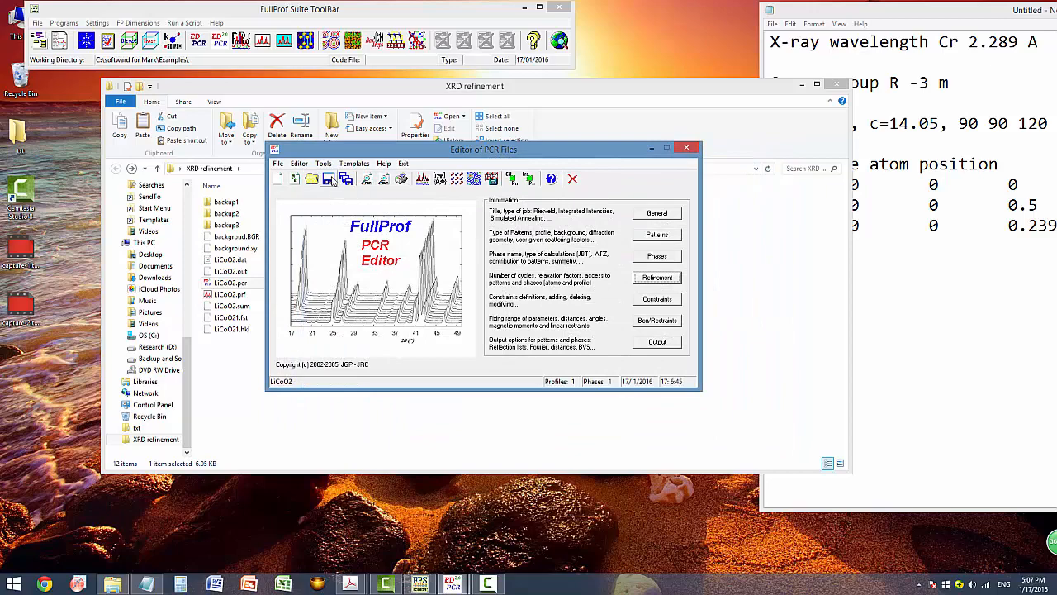
Rerun the refinement, noting Chi2 5.75 and the higher Bragg R-factor 7.559.
{"action": "left_click", "coordinate": [423, 181]}
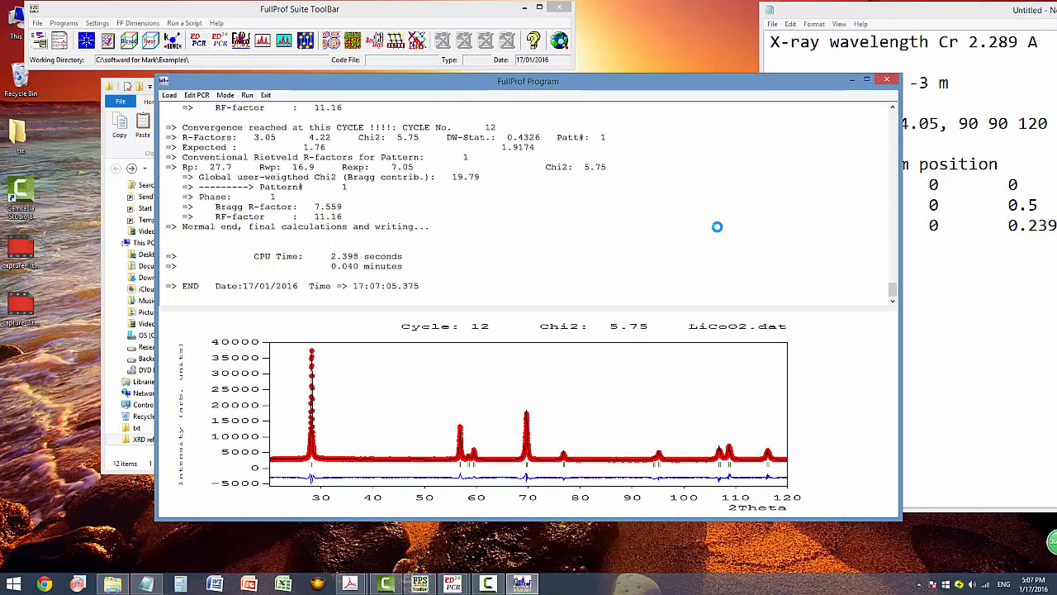
{"action": "left_click_drag", "start_coordinate": [314, 208], "coordinate": [344, 204]}
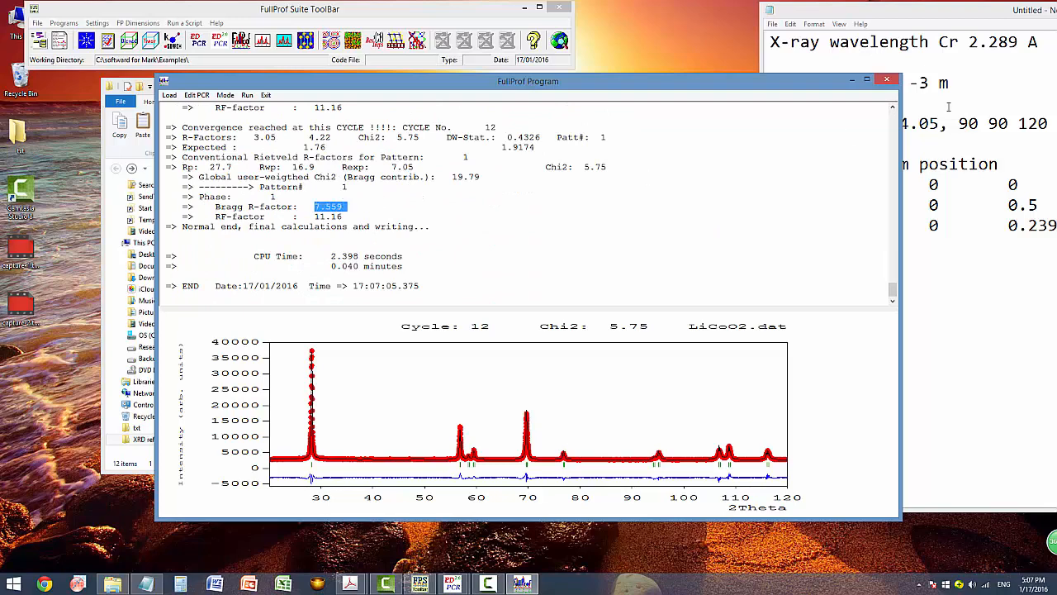
{"action": "left_click", "coordinate": [886, 80]}
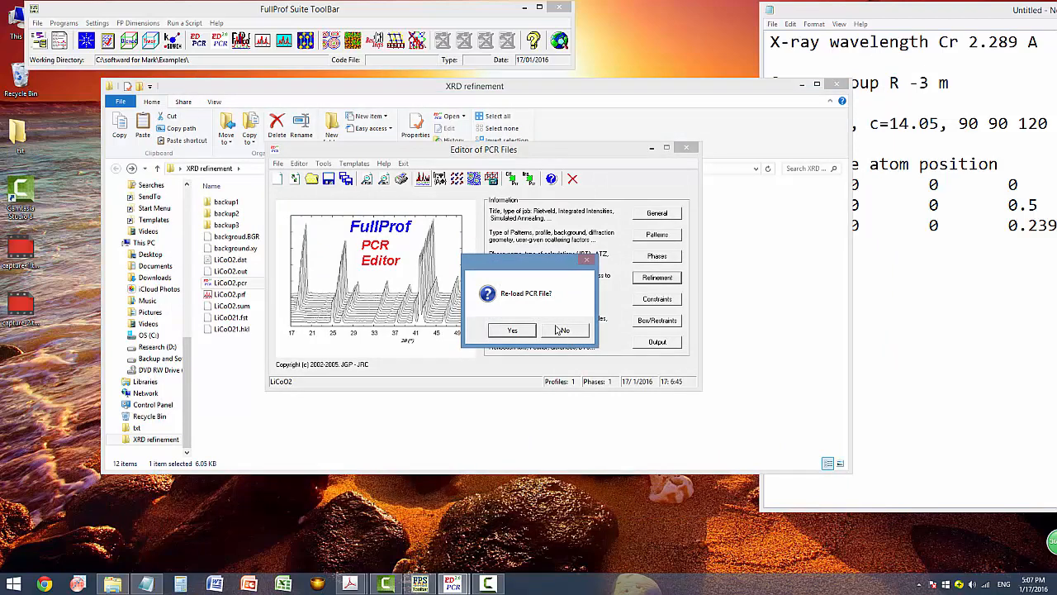
Reload the PCR and review refined values: Li1 B 3.73993, Co1 occupancy 0.82543.
{"action": "left_click", "coordinate": [512, 331]}
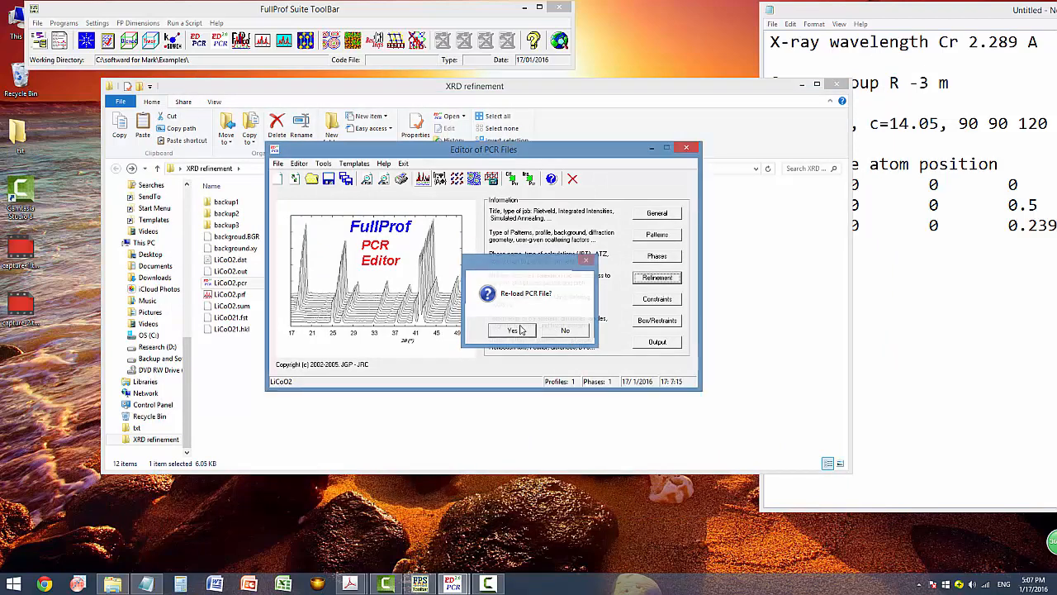
{"action": "left_click", "coordinate": [658, 280]}
{"action": "left_click", "coordinate": [588, 311]}
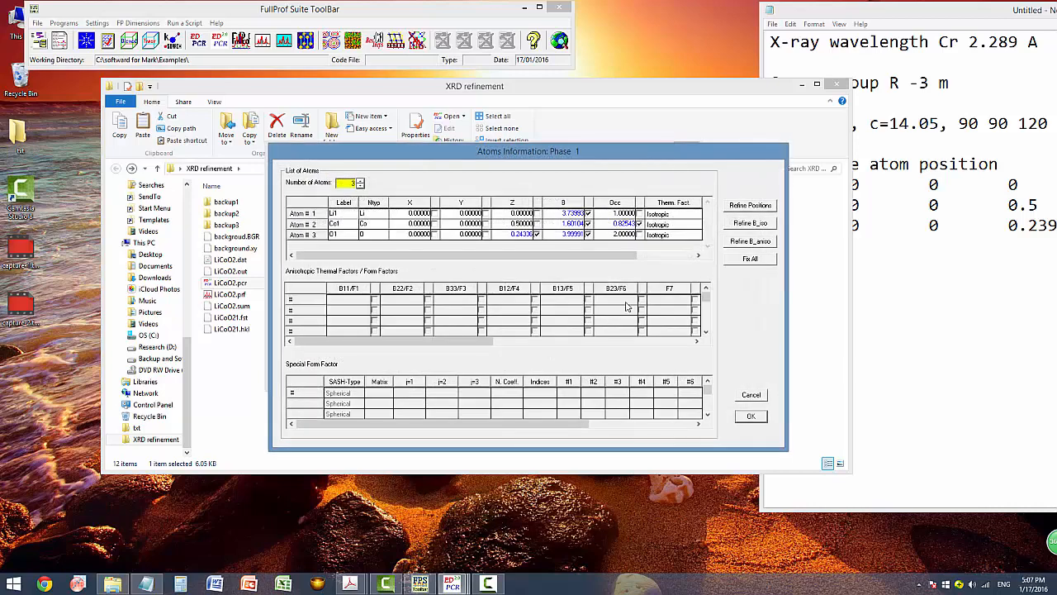
{"action": "left_click_drag", "start_coordinate": [561, 213], "coordinate": [585, 238]}
{"action": "double_click", "coordinate": [615, 224]}
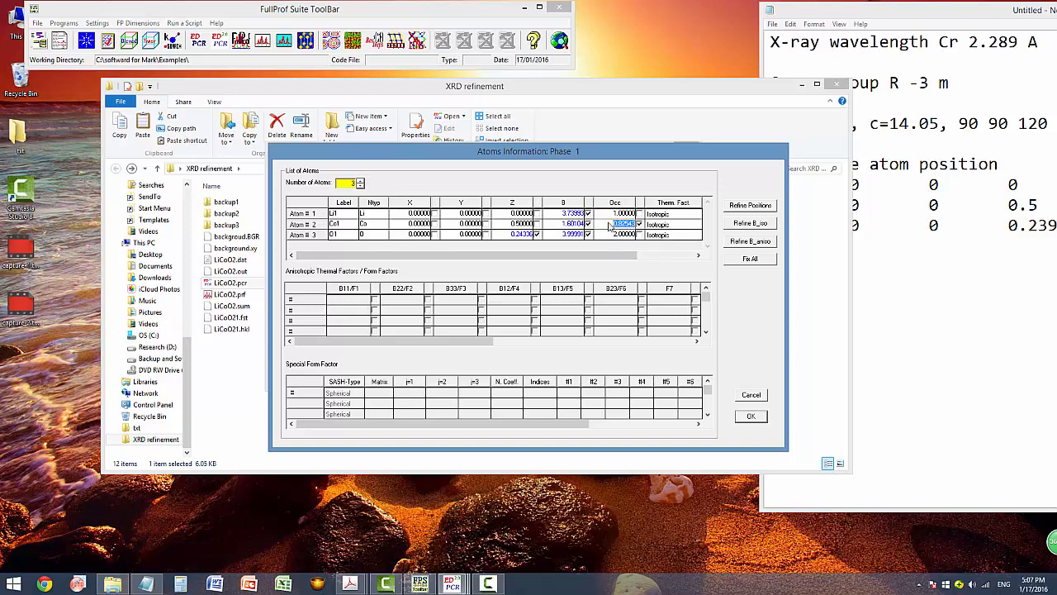
{"action": "double_click", "coordinate": [572, 214]}
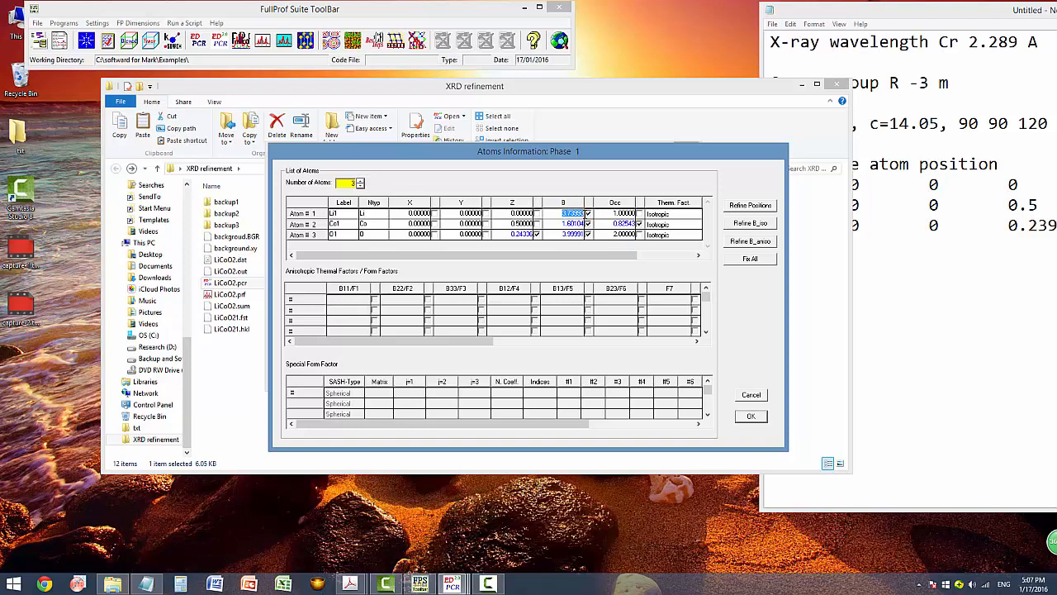
Fix Li1's B and set the Li1 and O1 B values to 0.
{"action": "left_click", "coordinate": [588, 213]}
{"action": "double_click", "coordinate": [582, 214]}
{"action": "type", "text": "0"}
{"action": "double_click", "coordinate": [574, 235]}
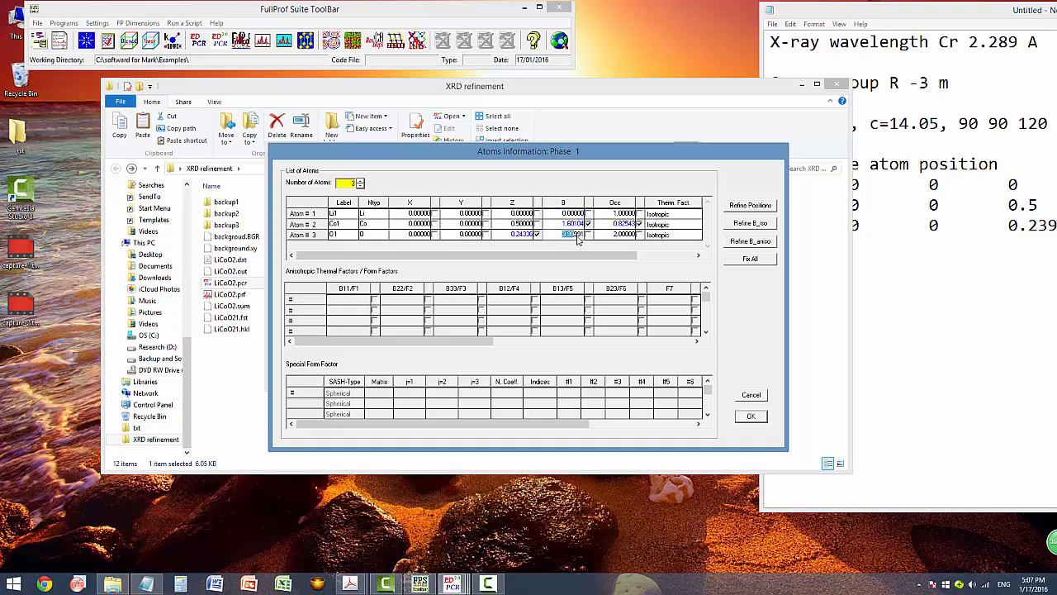
{"action": "type", "text": "0"}
{"action": "left_click", "coordinate": [750, 416]}
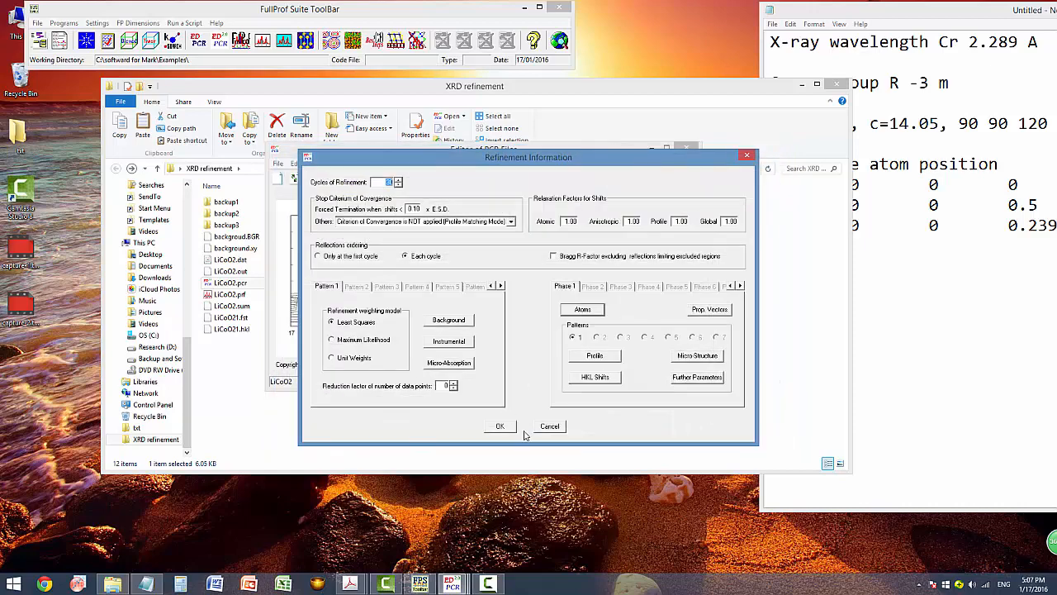
{"action": "left_click", "coordinate": [501, 428]}
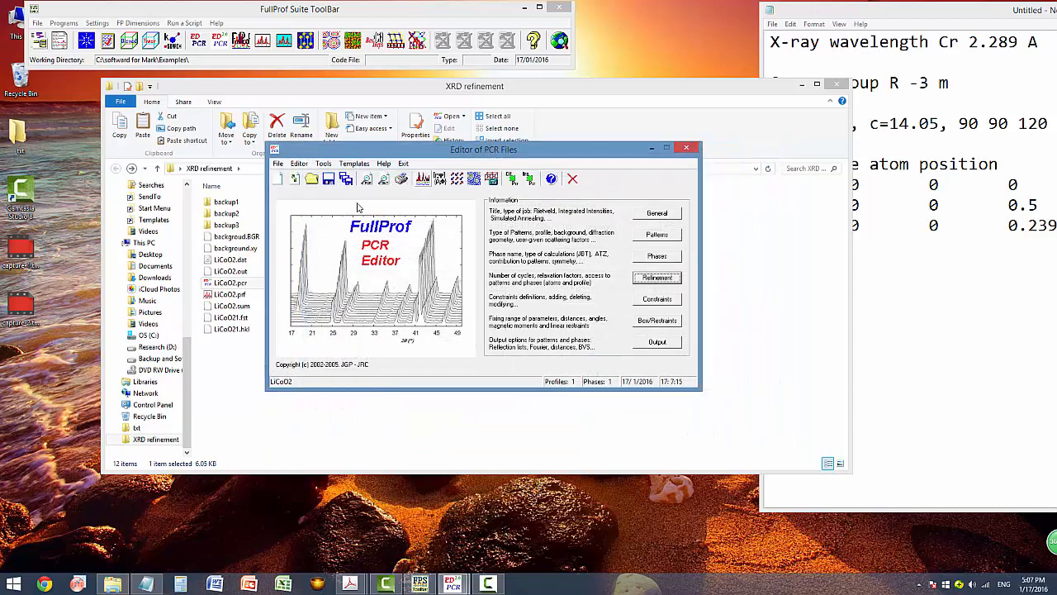
Rerun the refinement, getting Chi2 6.17 and Bragg R-factor 7.230.
{"action": "left_click", "coordinate": [423, 179]}
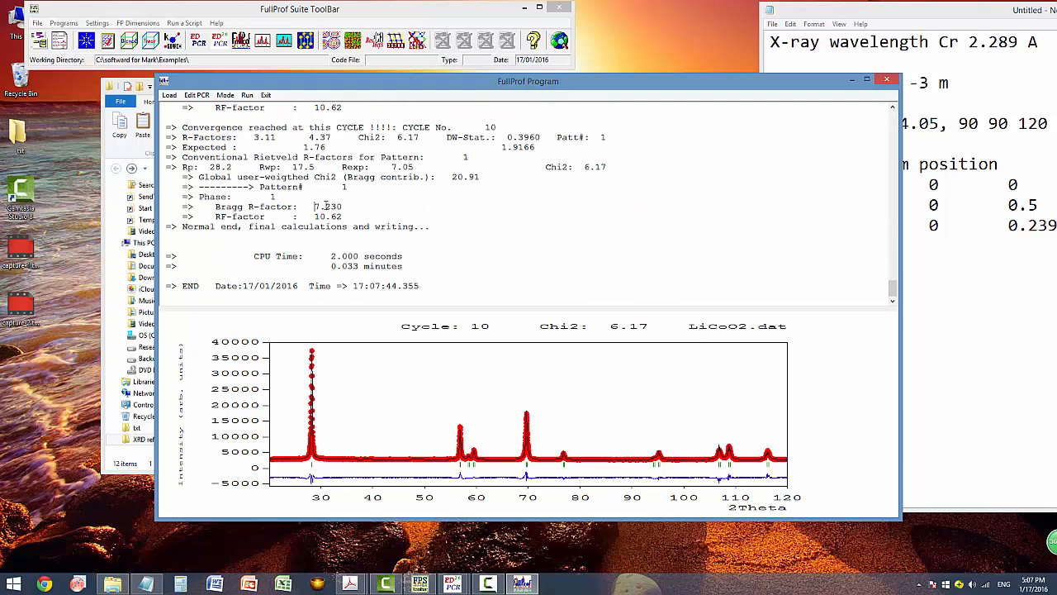
{"action": "double_click", "coordinate": [326, 207]}
{"action": "left_click", "coordinate": [889, 80]}
Reload the PCR, check the atom parameters without changes, and view the LiCoO2.out listing.
{"action": "left_click", "coordinate": [514, 330]}
{"action": "left_click", "coordinate": [664, 279]}
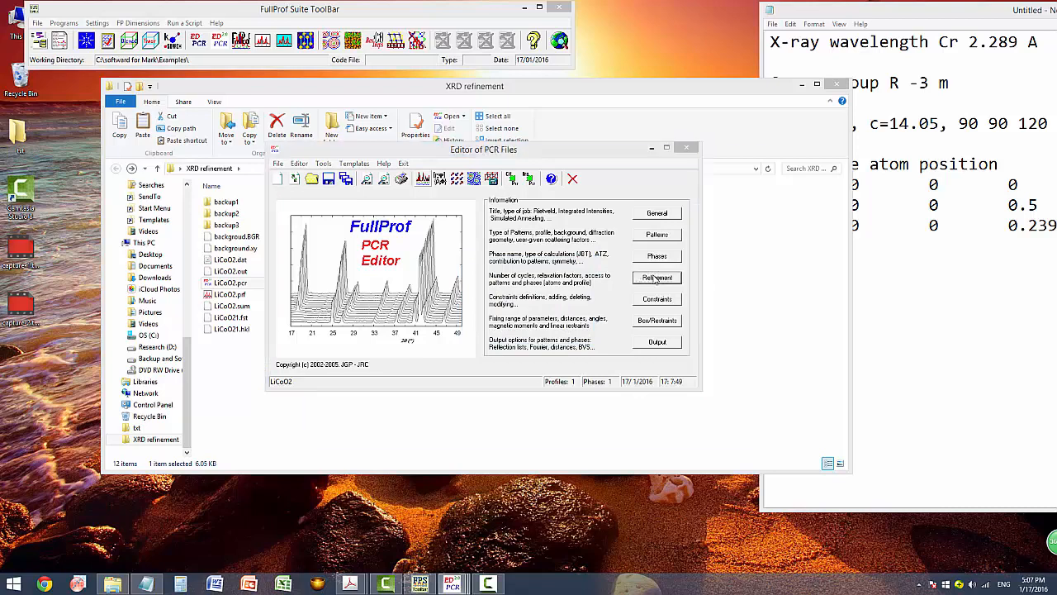
{"action": "left_click", "coordinate": [574, 311]}
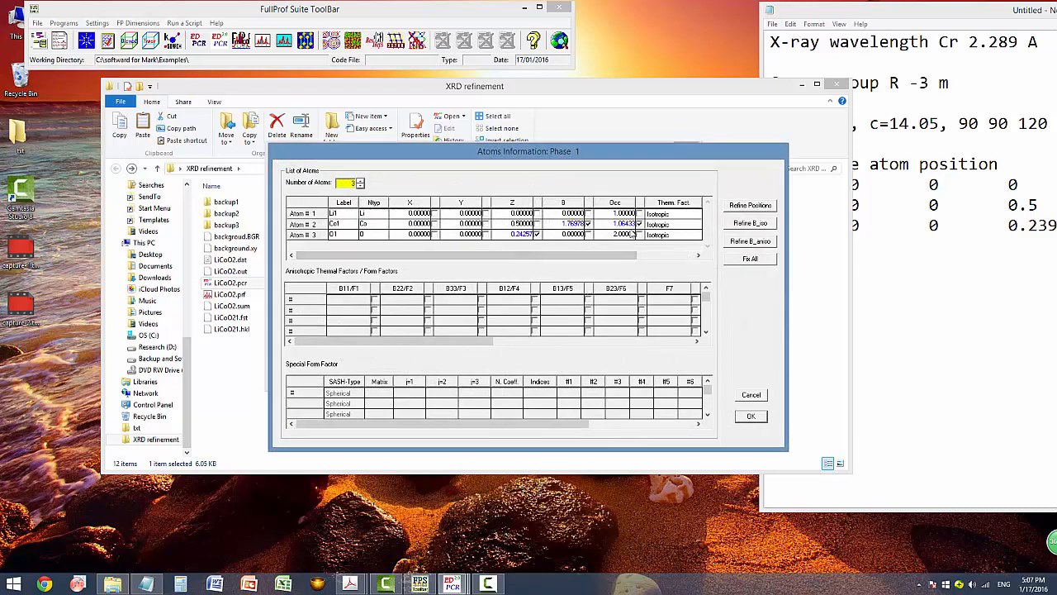
{"action": "mouse_move", "coordinate": [608, 261]}
{"action": "left_mouse_down"}
{"action": "mouse_move", "coordinate": [640, 261]}
{"action": "mouse_move", "coordinate": [615, 261]}
{"action": "left_mouse_up"}
{"action": "left_click", "coordinate": [750, 416]}
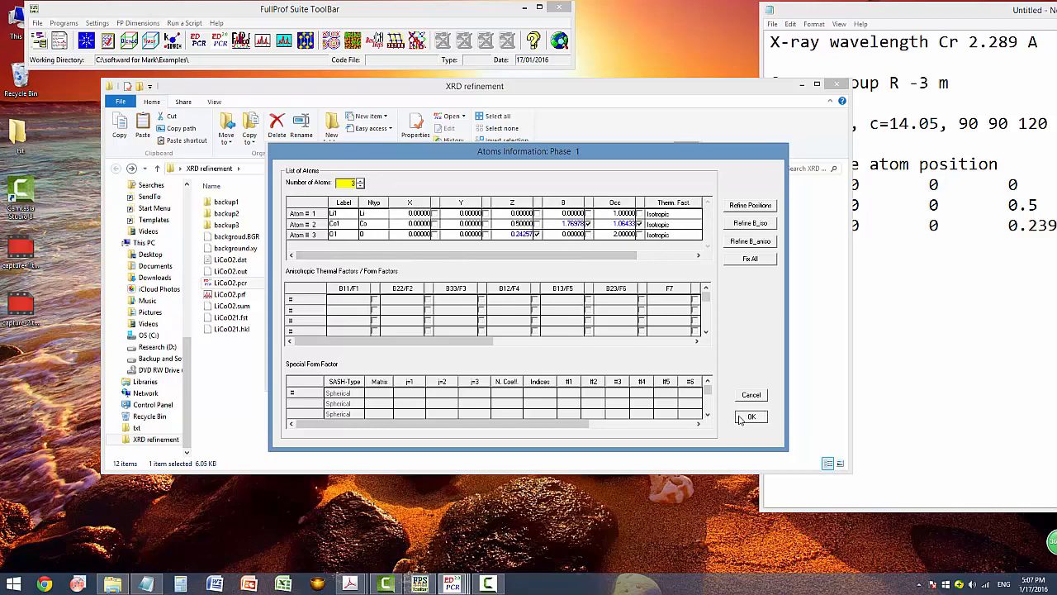
{"action": "left_click", "coordinate": [501, 429]}
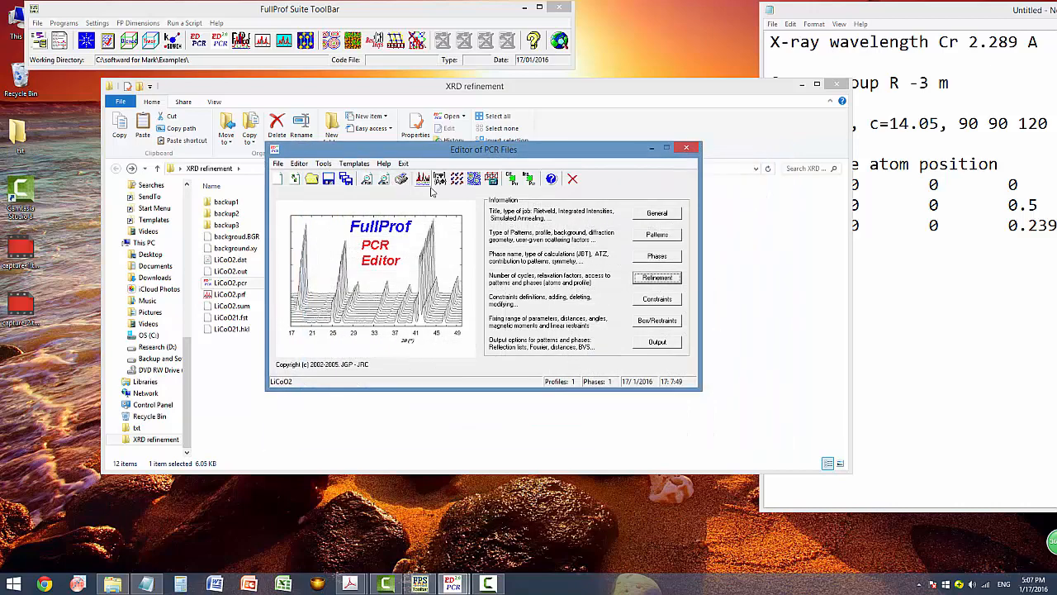
{"action": "left_click", "coordinate": [383, 178]}
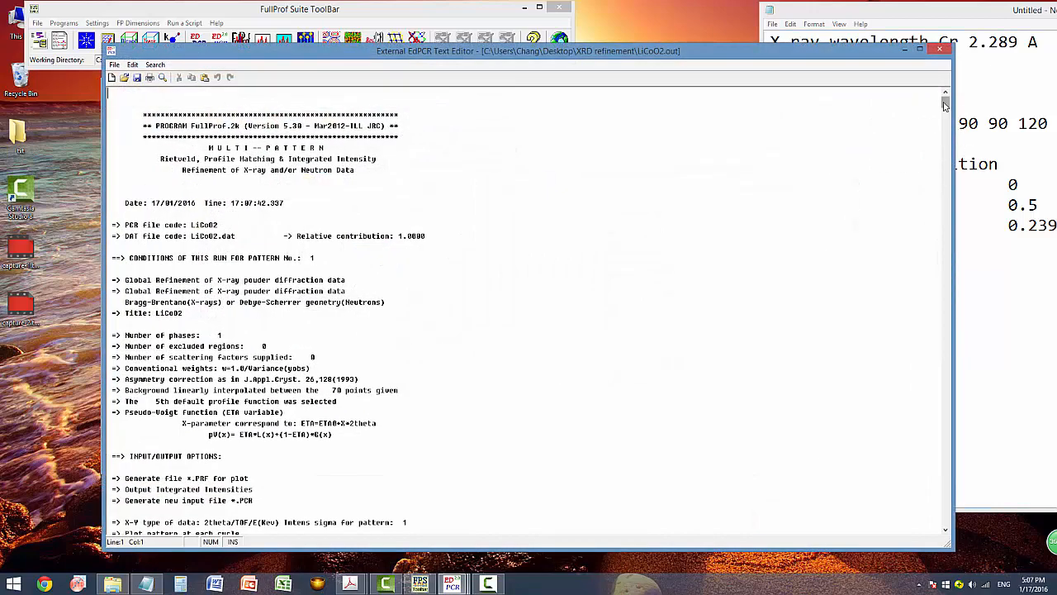
Review the Initial parameters table in LiCoO2.out, then close the listing and the PCR editor.
{"action": "left_click_drag", "start_coordinate": [945, 109], "coordinate": [947, 164]}
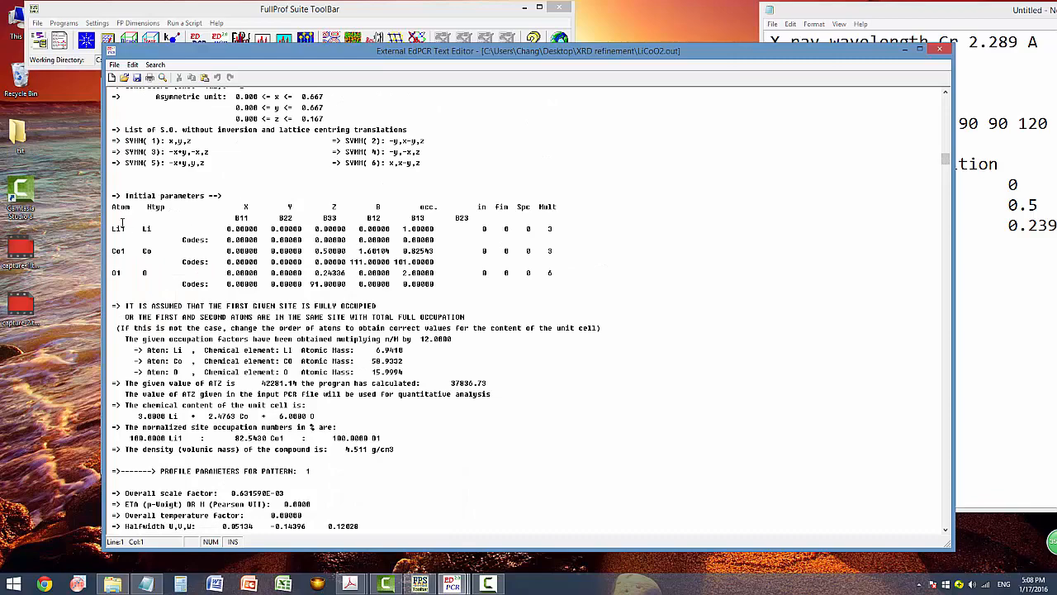
{"action": "left_click_drag", "start_coordinate": [108, 212], "coordinate": [517, 290]}
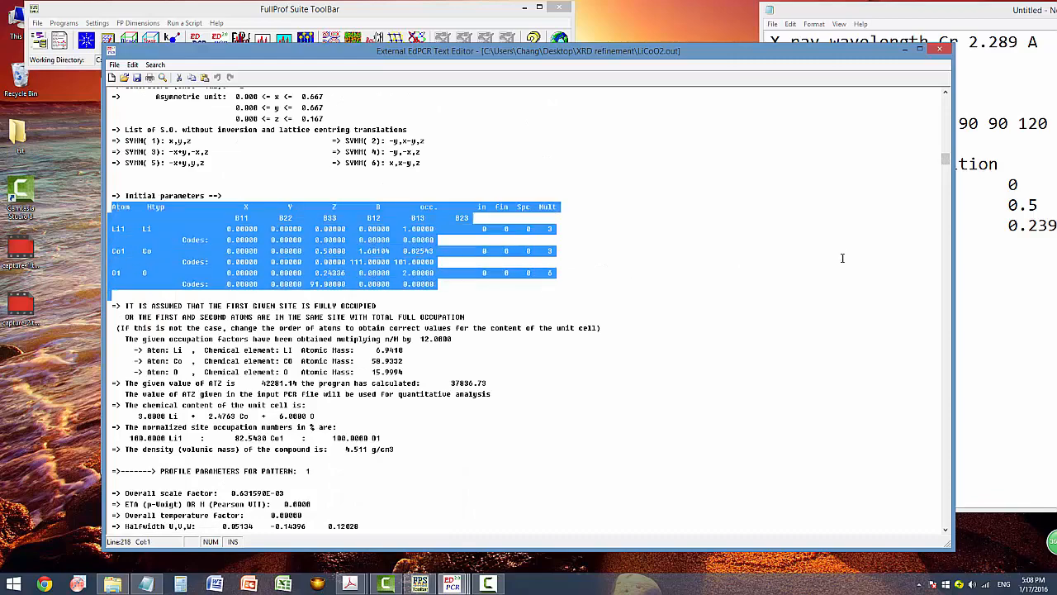
{"action": "scroll", "coordinate": [843, 258], "scroll_direction": "down", "scroll_amount": 14}
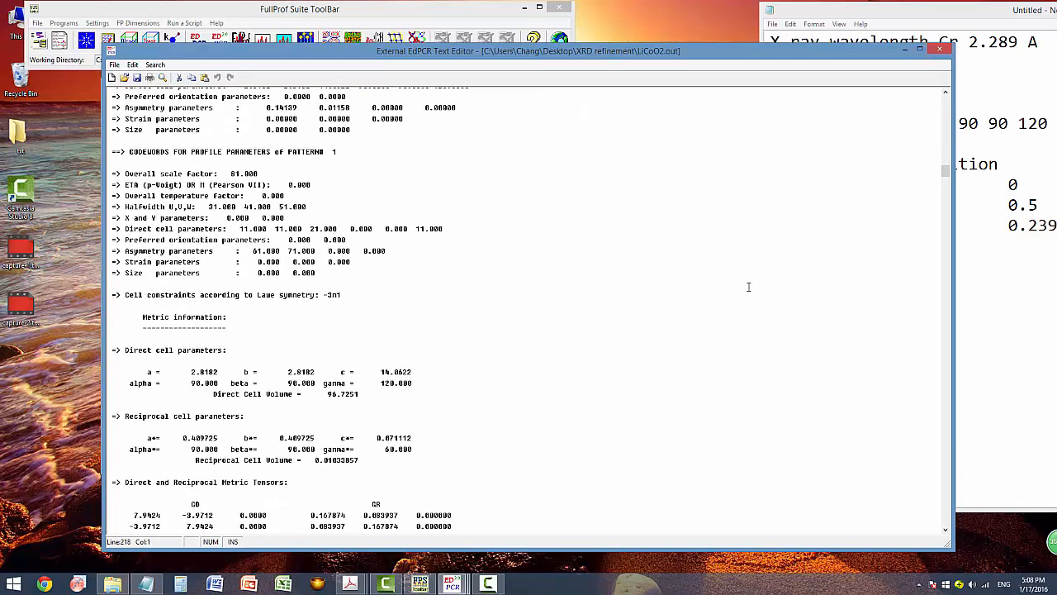
{"action": "scroll", "coordinate": [748, 287], "scroll_direction": "down", "scroll_amount": 19}
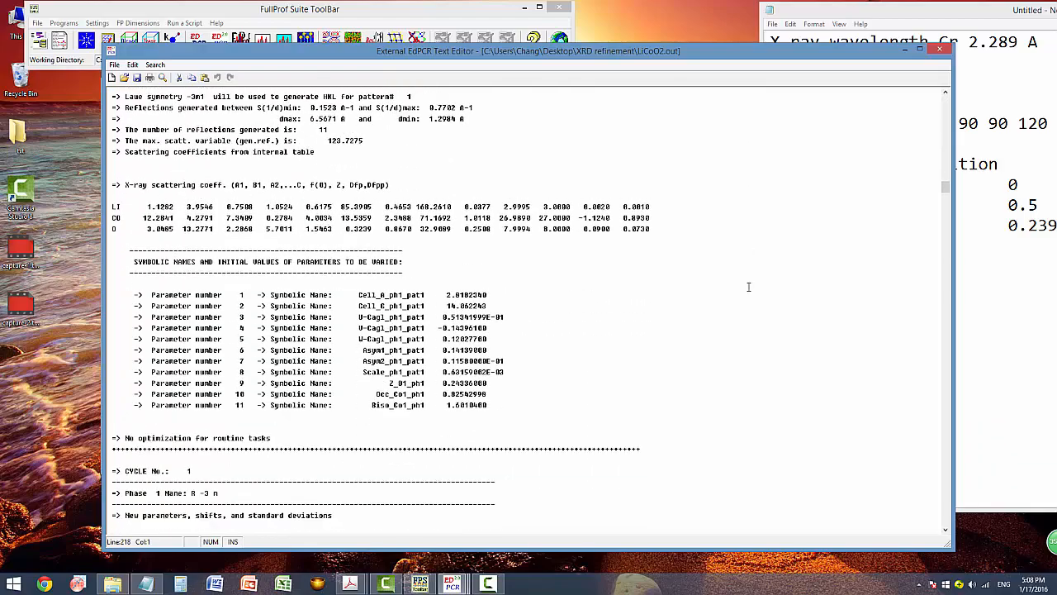
{"action": "scroll", "coordinate": [748, 286], "scroll_direction": "down", "scroll_amount": 17}
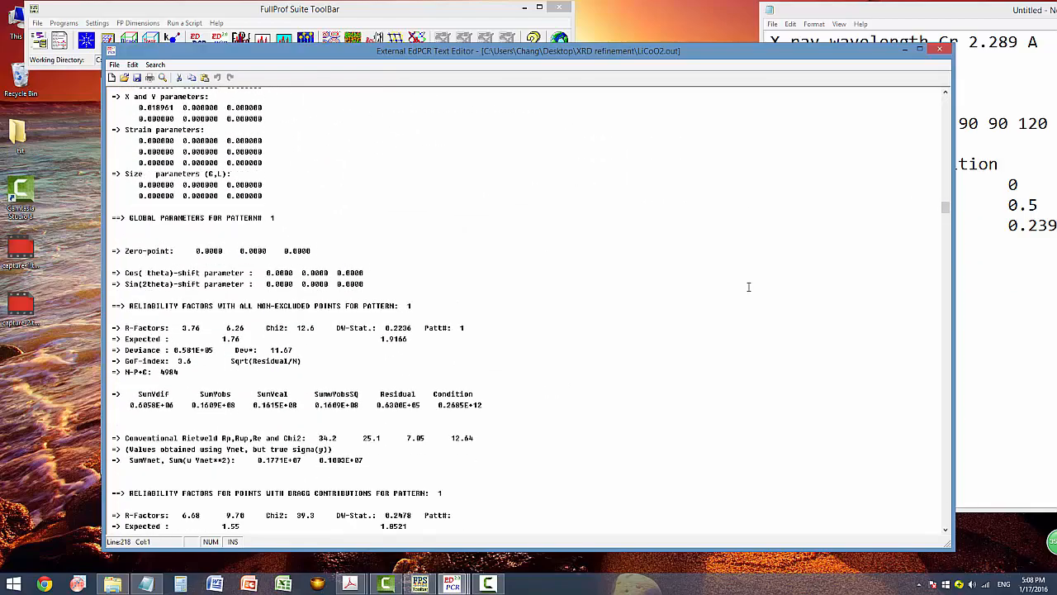
{"action": "scroll", "coordinate": [748, 286], "scroll_direction": "down", "scroll_amount": 13}
{"action": "left_click", "coordinate": [939, 50]}
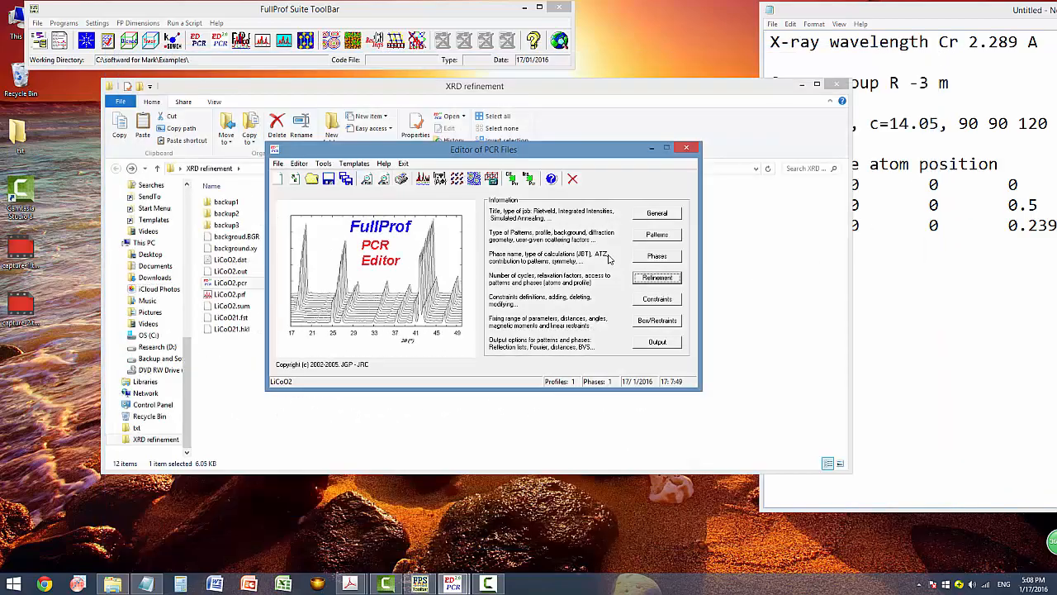
{"action": "left_click", "coordinate": [686, 147]}
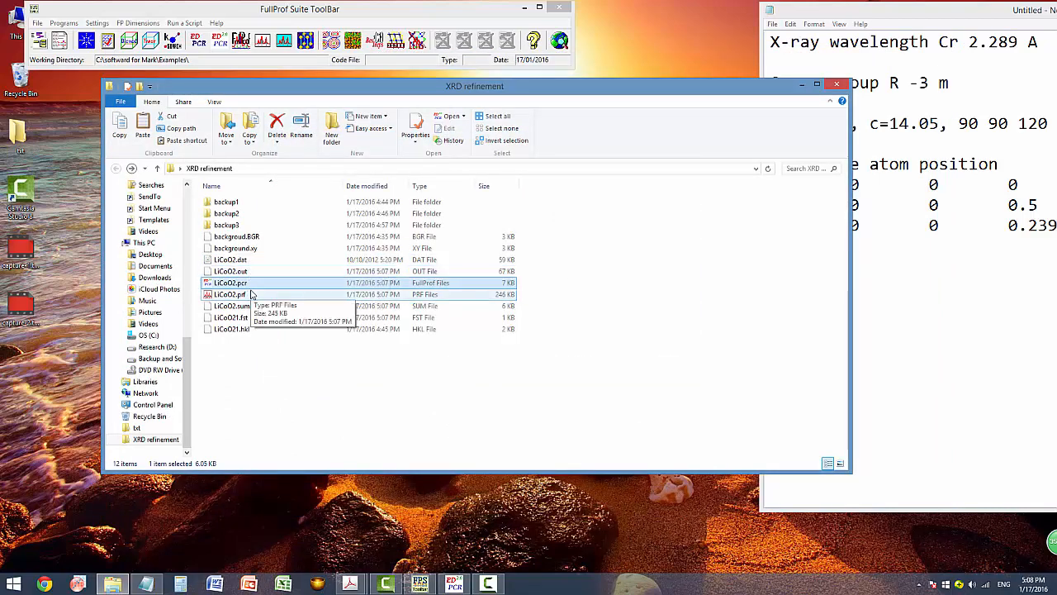
View the LiCoO2.prf fitted pattern in WinPLOTR, close it, and launch OriginPro 8.
{"action": "left_click", "coordinate": [252, 295]}
{"action": "double_click", "coordinate": [252, 295]}
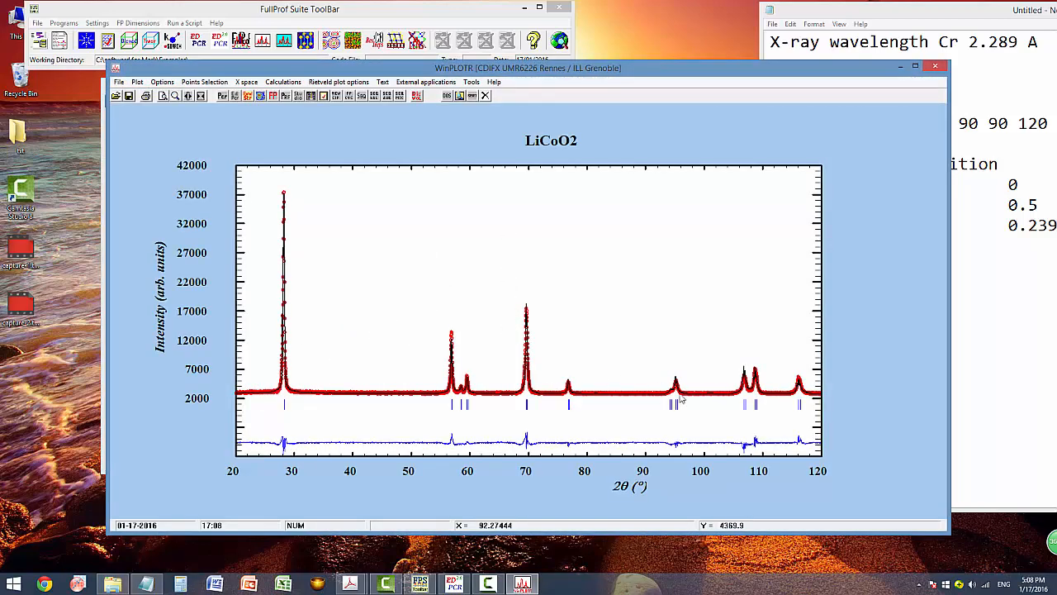
{"action": "left_click", "coordinate": [935, 66]}
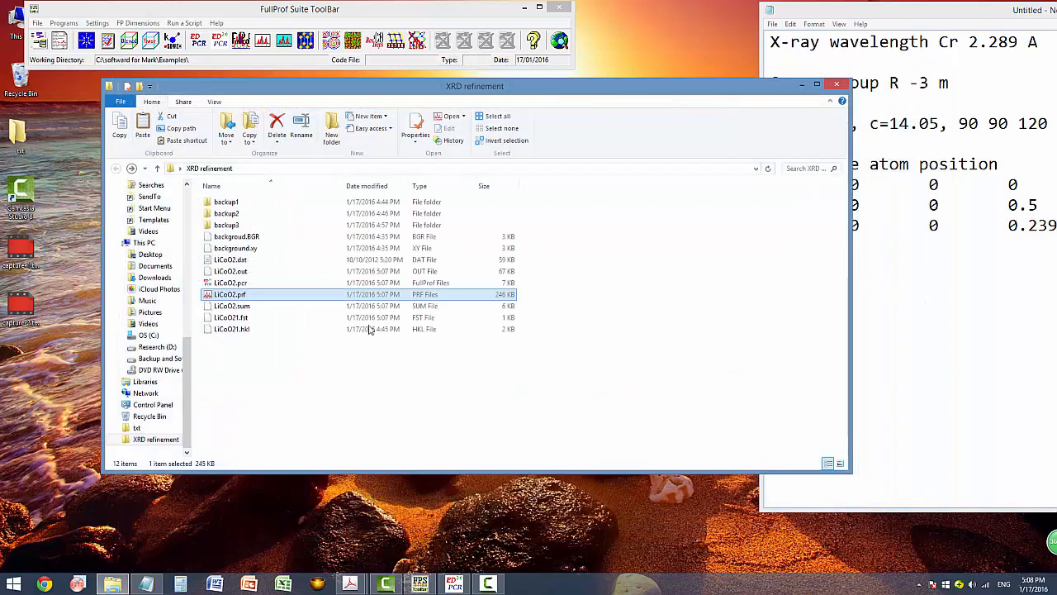
{"action": "left_click", "coordinate": [77, 584]}
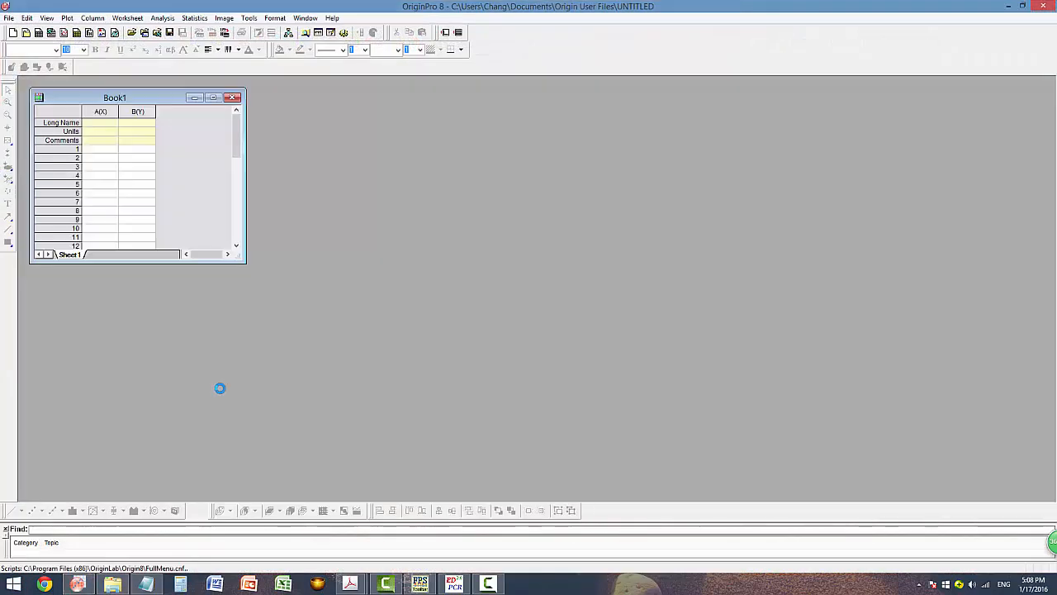
Import LiCoO2.prf into Book1 by dropping it from the folder and finishing the Import Wizard.
{"action": "left_click", "coordinate": [112, 584]}
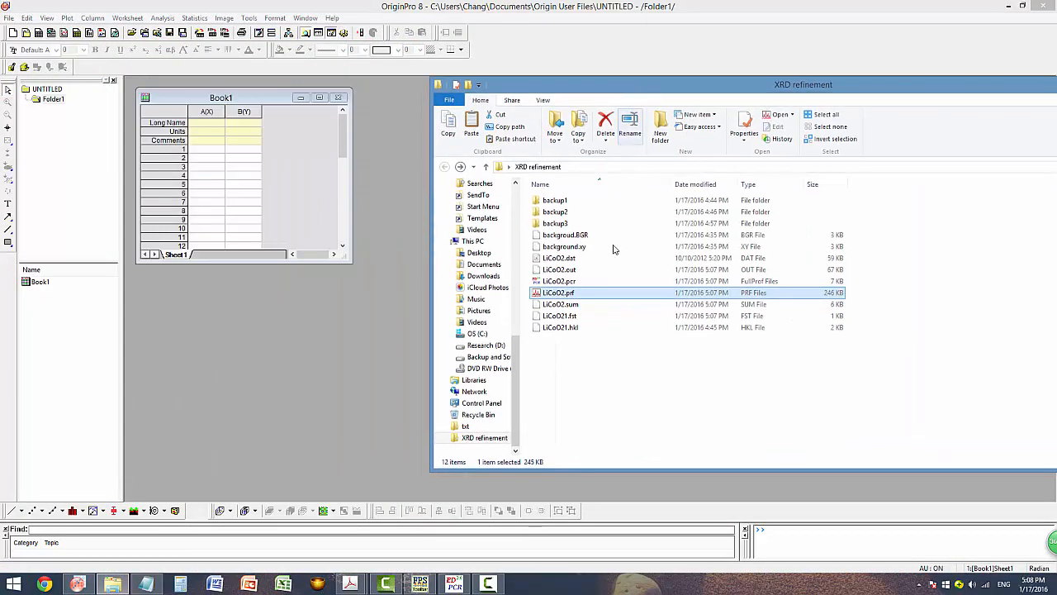
{"action": "left_click_drag", "start_coordinate": [446, 93], "coordinate": [774, 90]}
{"action": "left_click_drag", "start_coordinate": [570, 298], "coordinate": [295, 224]}
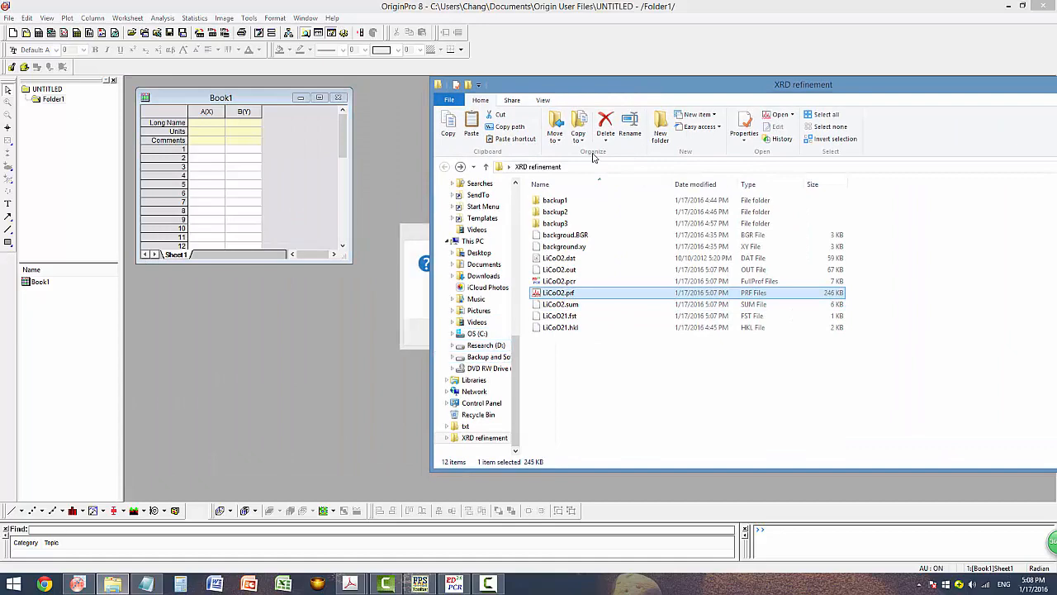
{"action": "left_click", "coordinate": [821, 16]}
{"action": "left_click", "coordinate": [568, 330]}
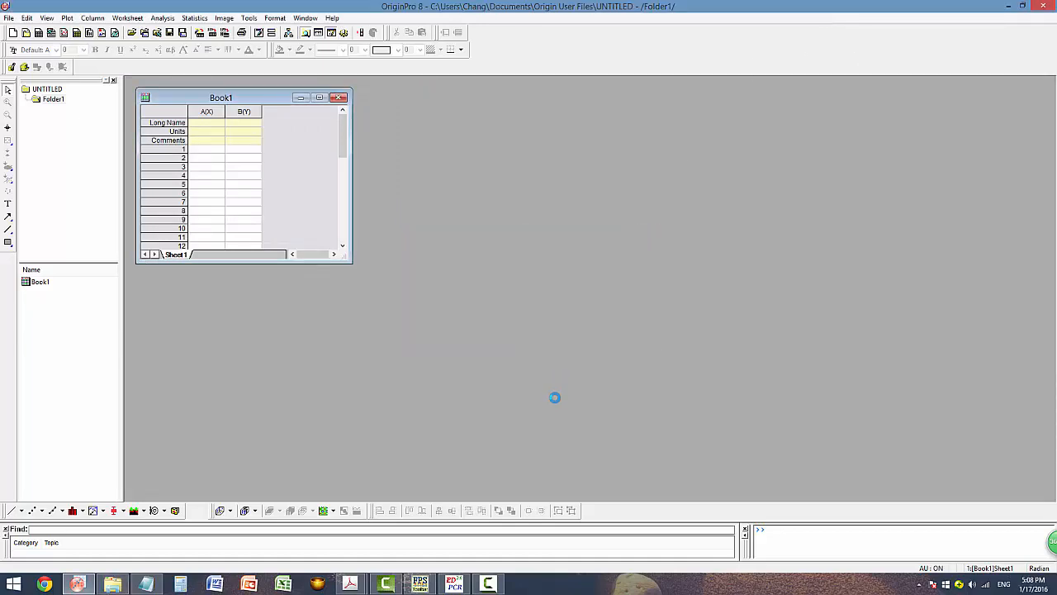
{"action": "left_click", "coordinate": [455, 306]}
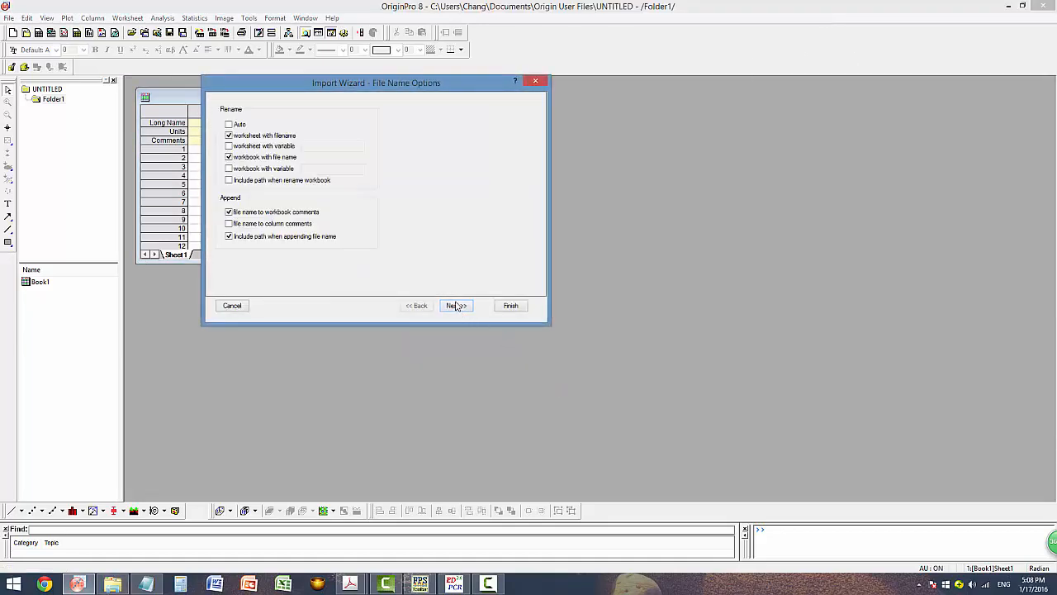
{"action": "left_click", "coordinate": [456, 305]}
{"action": "left_click", "coordinate": [463, 309]}
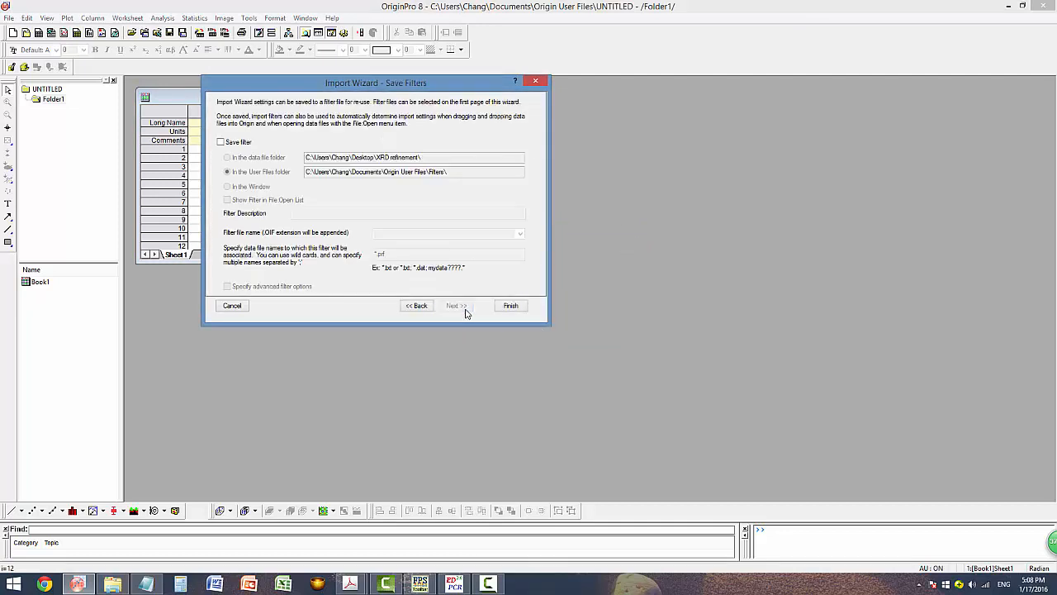
{"action": "left_click", "coordinate": [510, 305]}
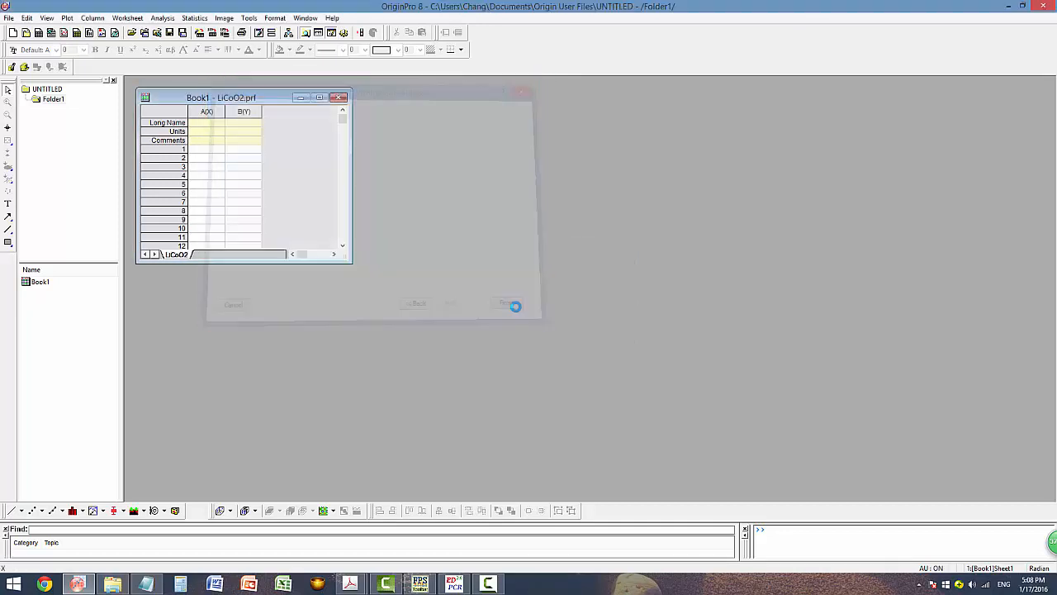
Plot columns A through D of the imported LiCoO2.prf data as a line graph.
{"action": "left_click", "coordinate": [320, 97]}
{"action": "left_click", "coordinate": [192, 82]}
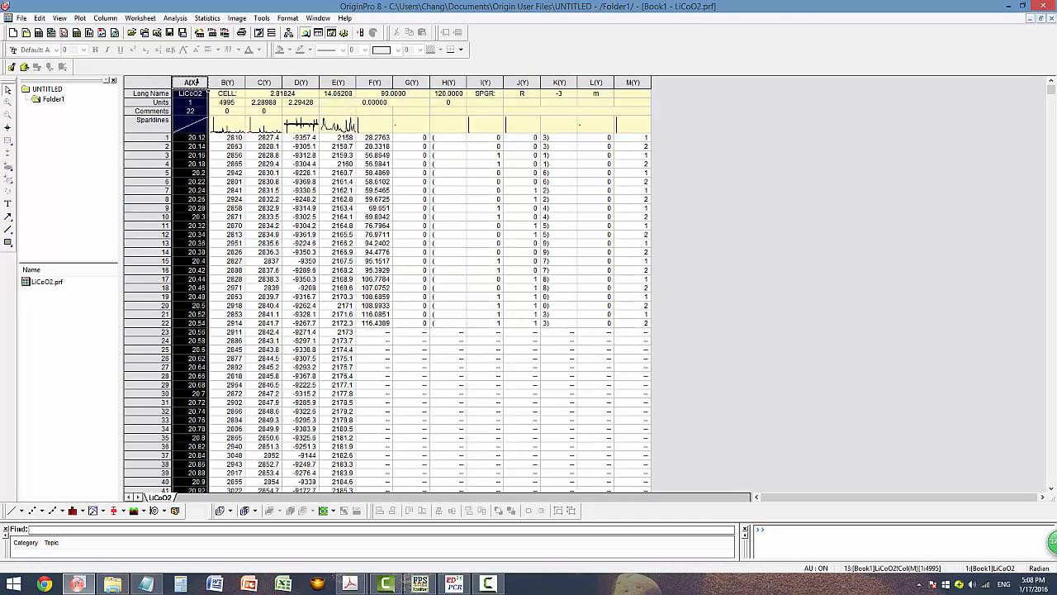
{"action": "left_click_drag", "start_coordinate": [191, 82], "coordinate": [299, 83]}
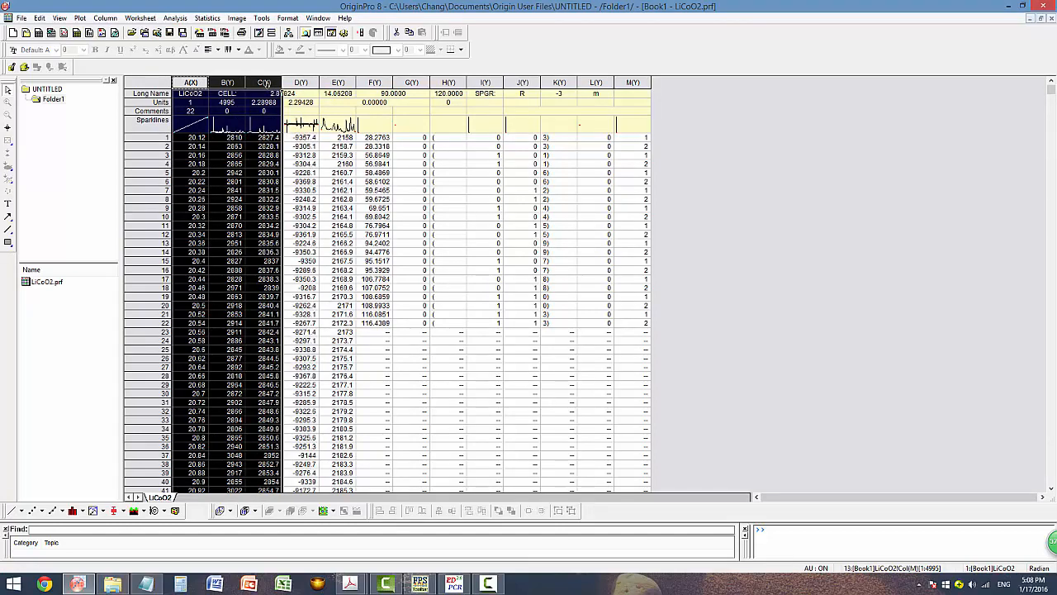
{"action": "left_click", "coordinate": [12, 511]}
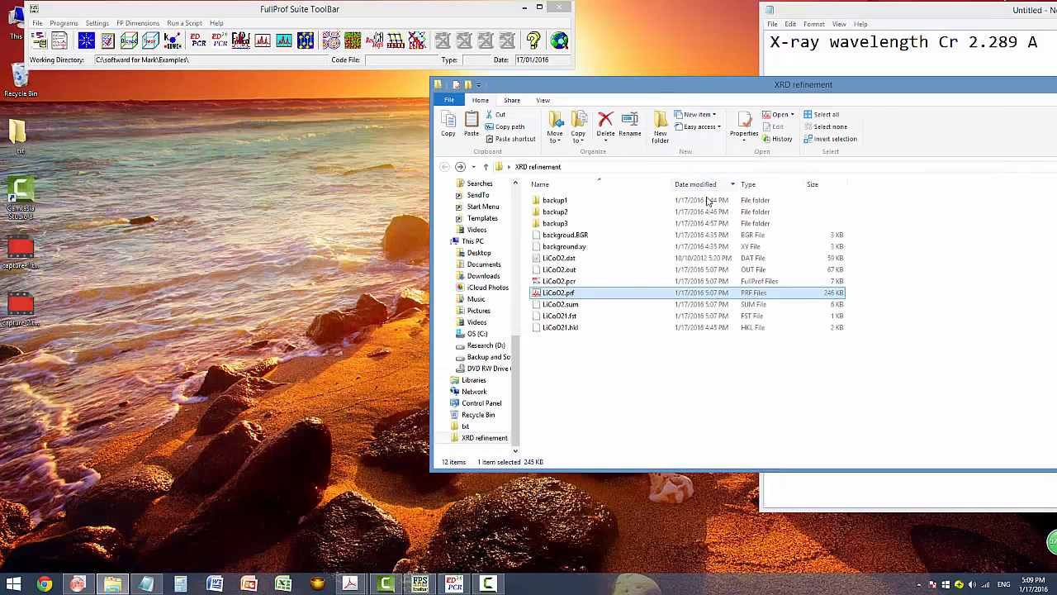
Open LiCoO2.pcr in the PCR editor and rerun the FullProf refinement.
{"action": "left_click_drag", "start_coordinate": [685, 94], "coordinate": [454, 97]}
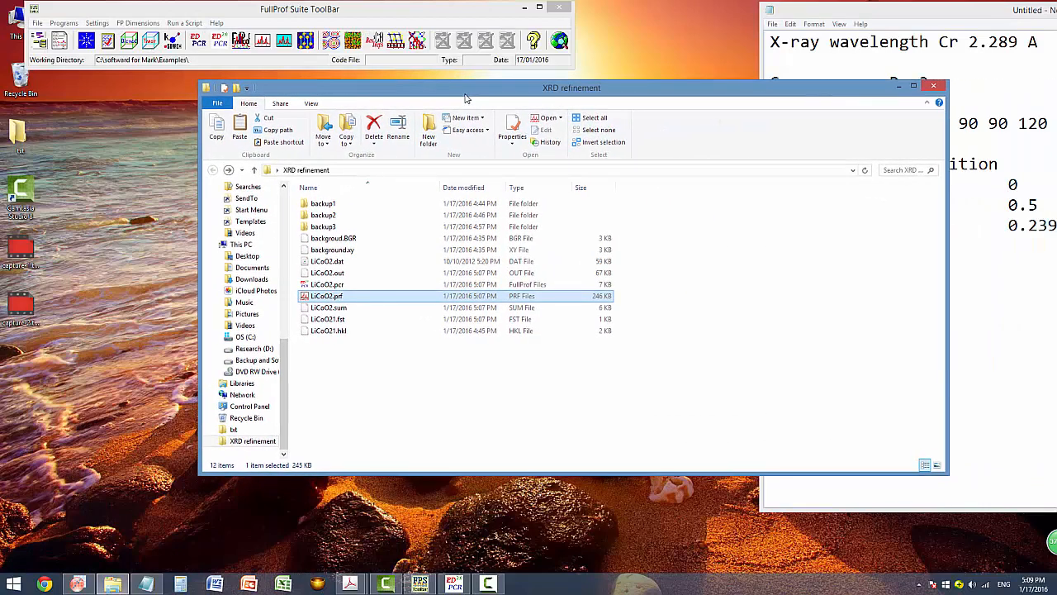
{"action": "double_click", "coordinate": [368, 284]}
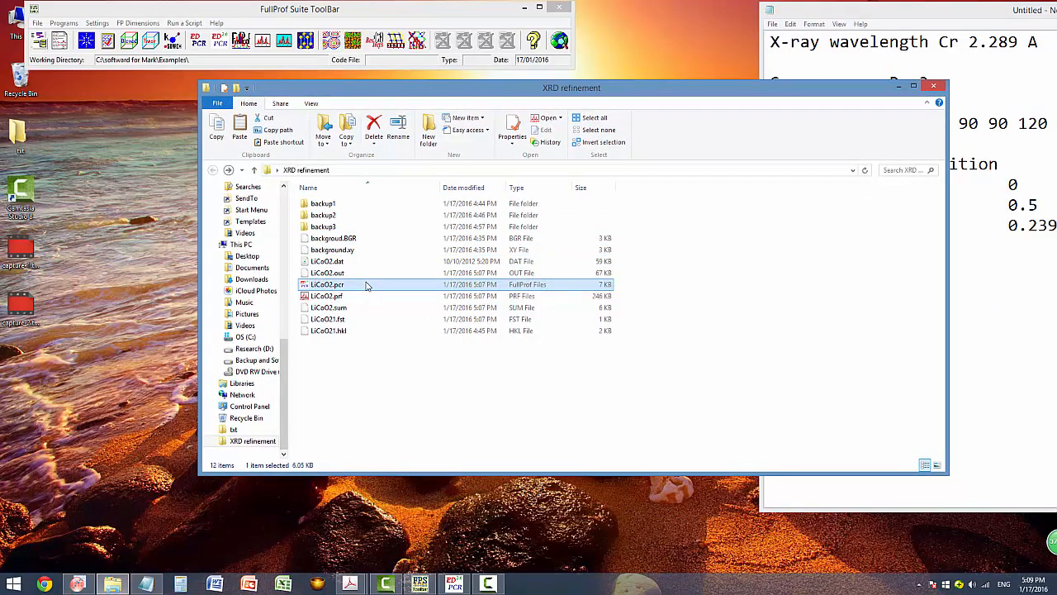
{"action": "left_click_drag", "start_coordinate": [294, 19], "coordinate": [623, 118]}
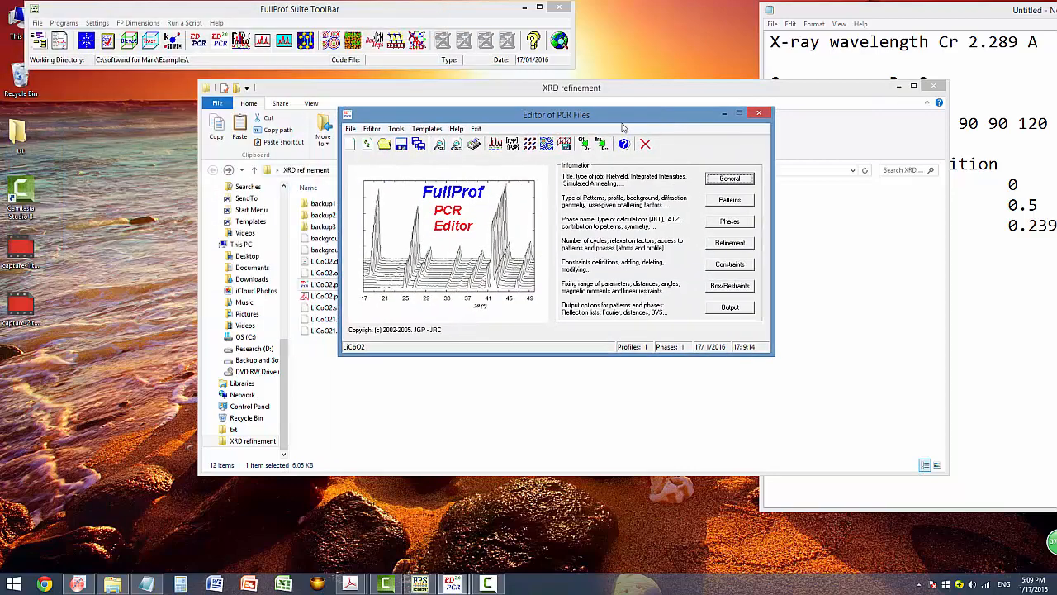
{"action": "left_click", "coordinate": [494, 144]}
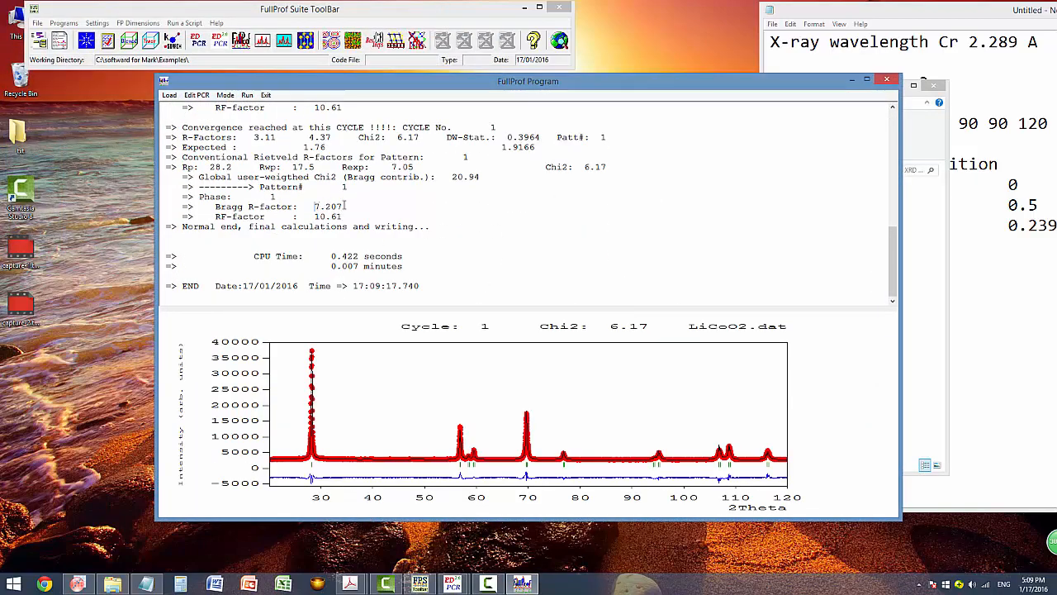
Check the Bragg R-factor 7.207 and R-factors 3.11/4.37, then close the output and reload the PCR.
{"action": "double_click", "coordinate": [344, 206]}
{"action": "left_click_drag", "start_coordinate": [181, 137], "coordinate": [334, 135]}
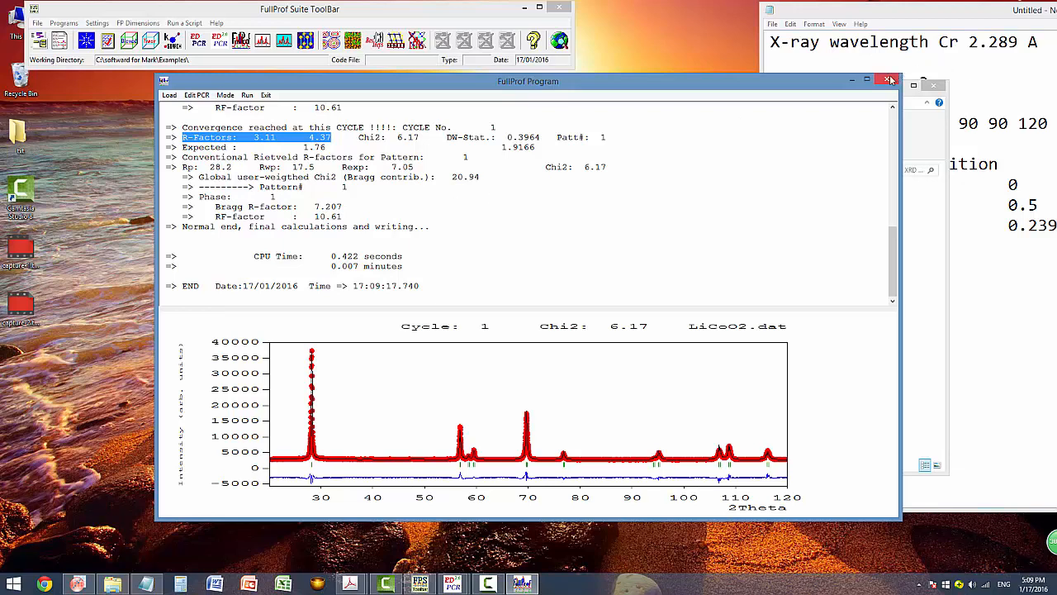
{"action": "left_click", "coordinate": [945, 11]}
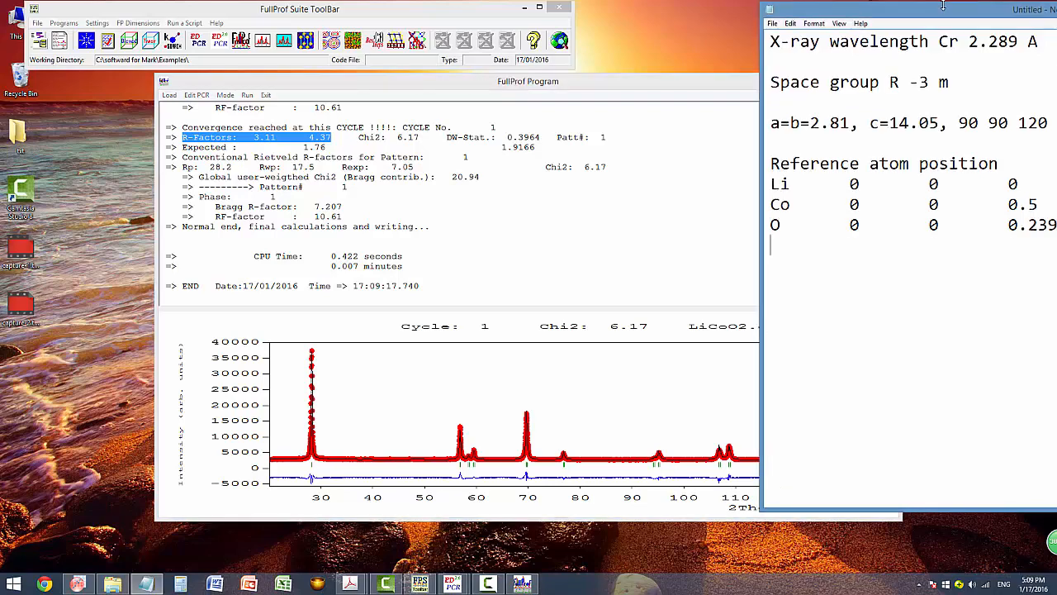
{"action": "left_click", "coordinate": [740, 78]}
{"action": "left_click", "coordinate": [892, 78]}
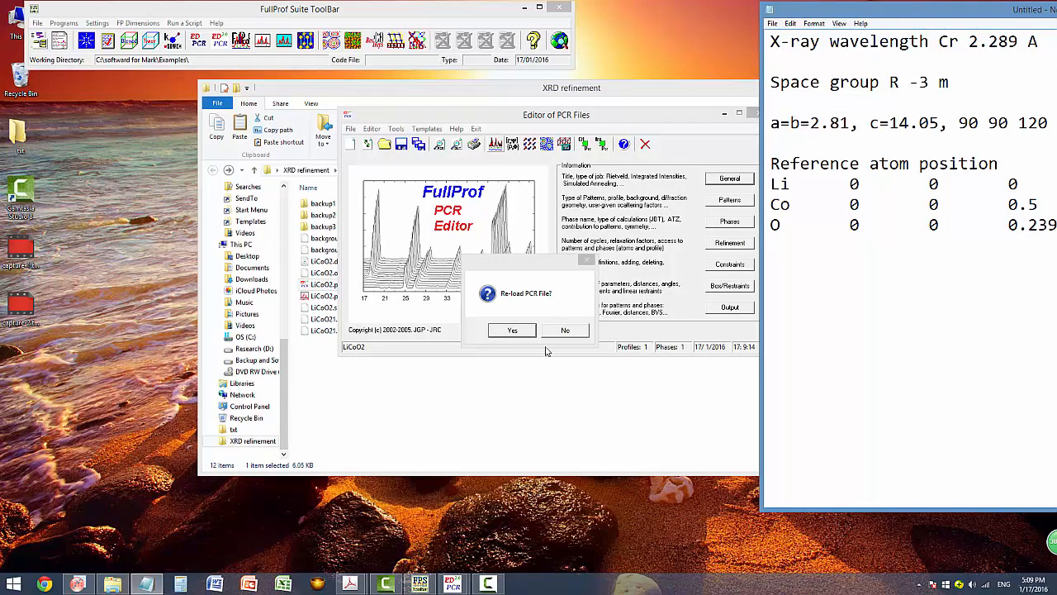
{"action": "left_click", "coordinate": [505, 329]}
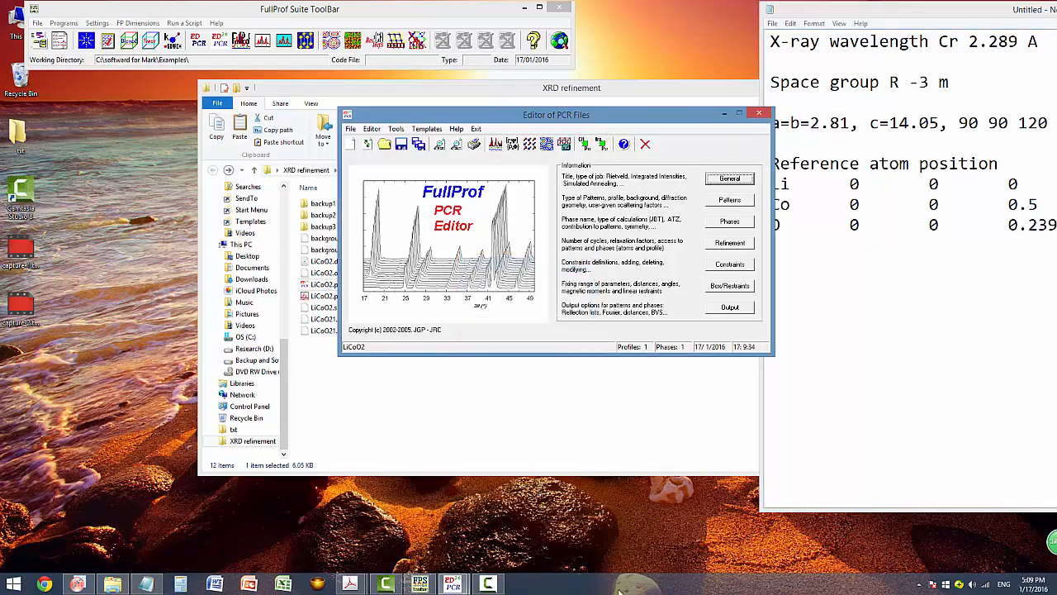